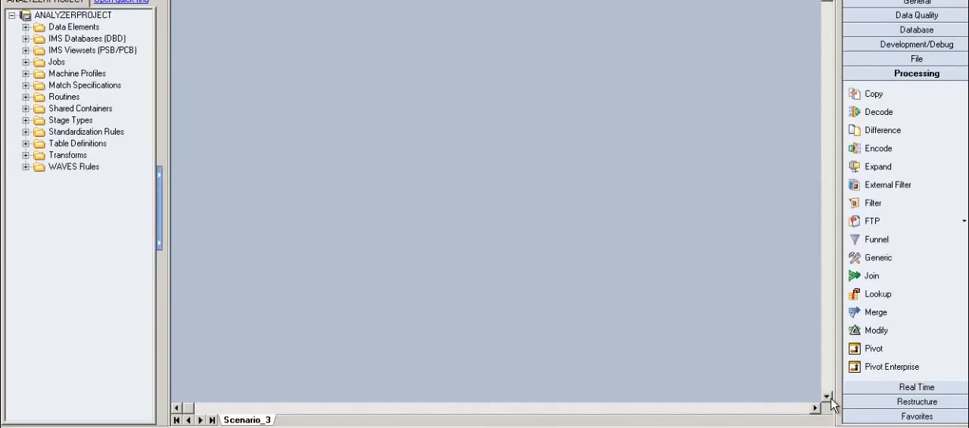
Step: Switch to the Scenario_2 workbook in Excel and examine the source table A1:C15, including its blank STU_ID and LAST_NAME cells
{"action": "key", "text": "alt+Tab"}
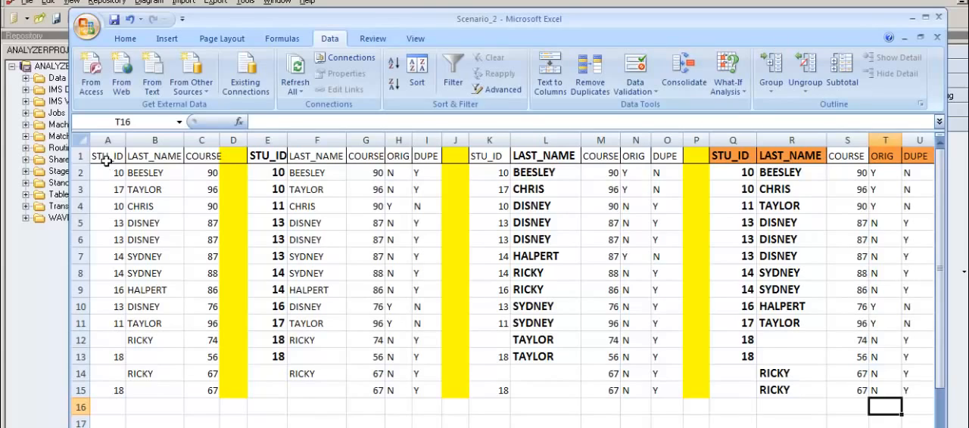
{"action": "left_click_drag", "start_coordinate": [105, 156], "coordinate": [202, 390]}
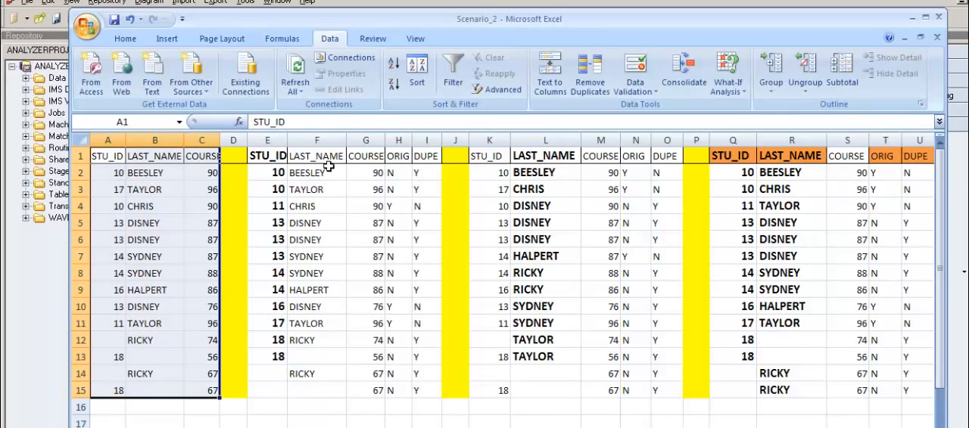
{"action": "left_click", "coordinate": [119, 344]}
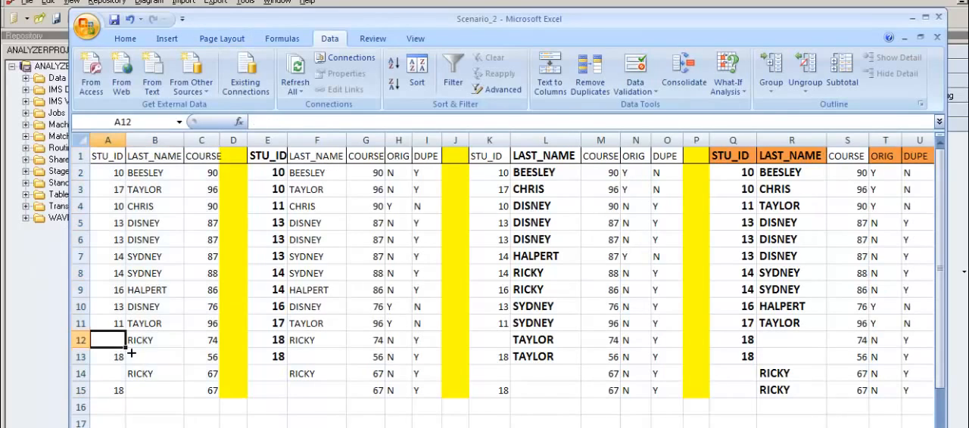
{"action": "left_click", "coordinate": [149, 364]}
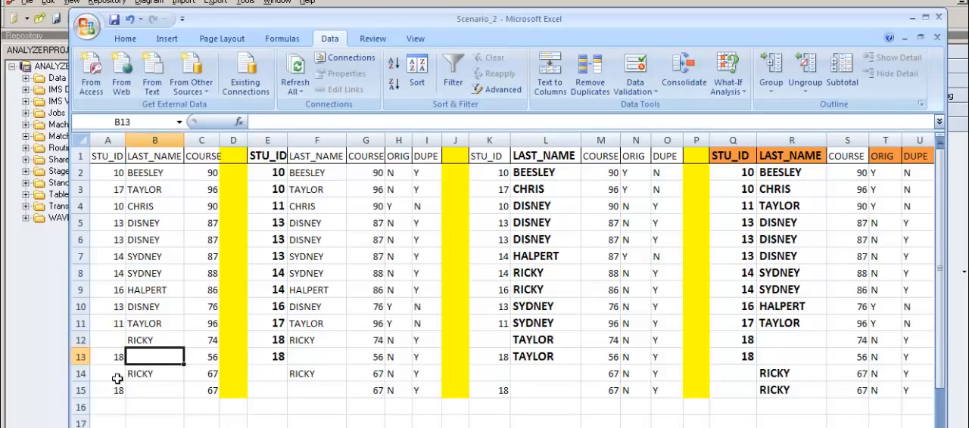
{"action": "left_click", "coordinate": [115, 378]}
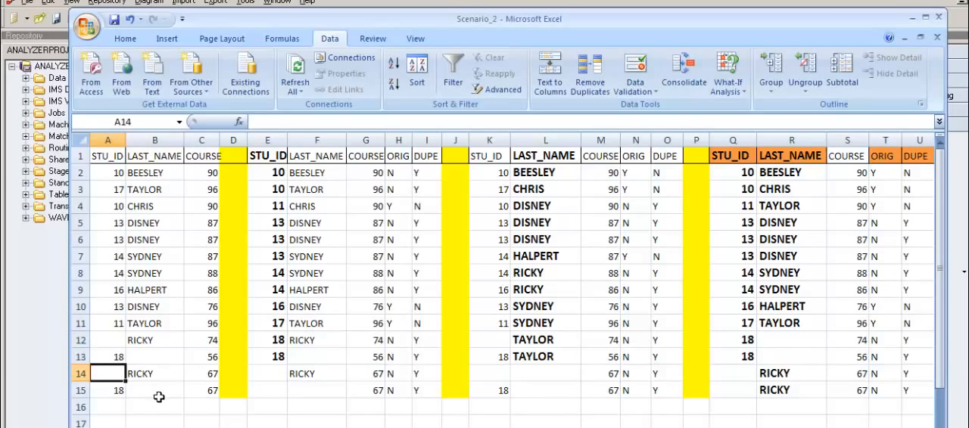
Step: Examine the second table's student data in E1:G15, focusing on the STU_ID values in column E
{"action": "left_click_drag", "start_coordinate": [268, 157], "coordinate": [376, 393]}
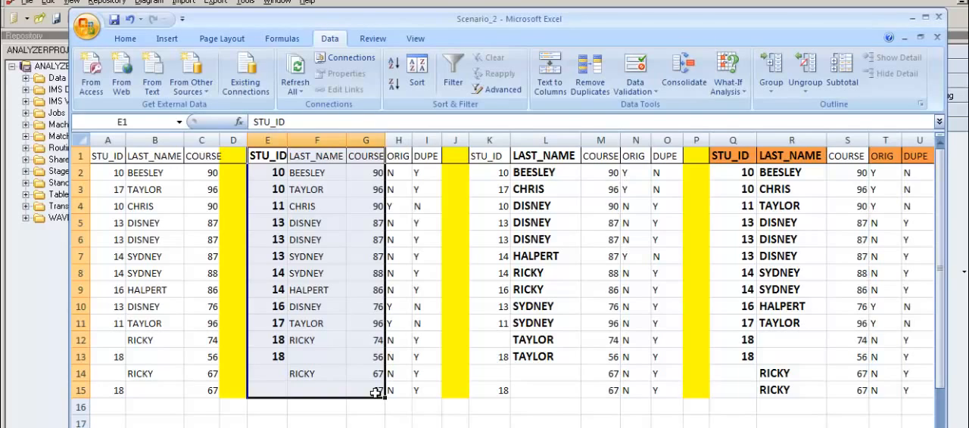
{"action": "left_click", "coordinate": [269, 179]}
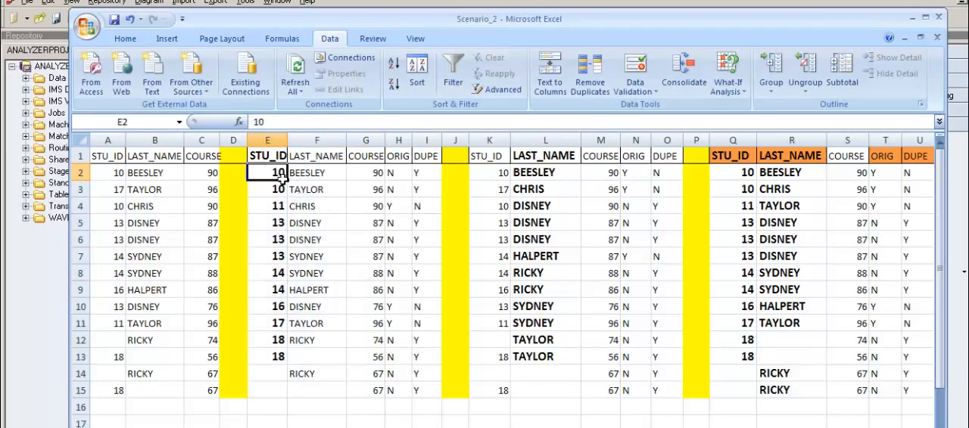
{"action": "left_click", "coordinate": [269, 141]}
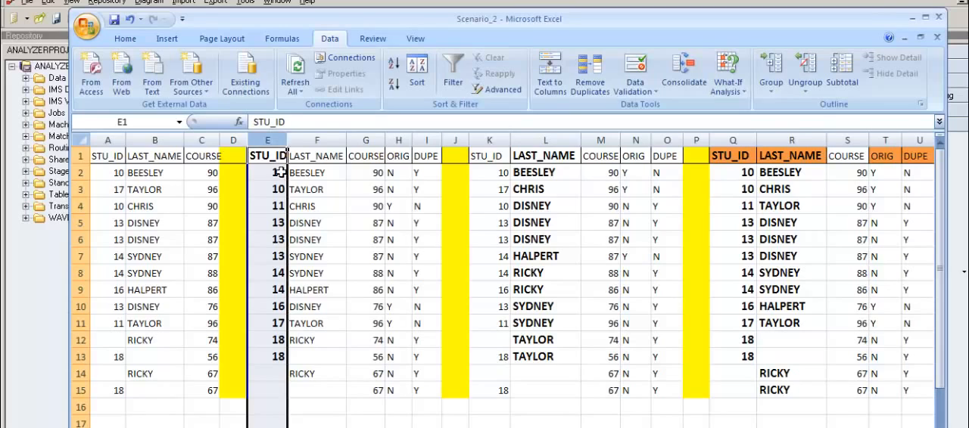
{"action": "left_click", "coordinate": [279, 176]}
{"action": "left_click_drag", "start_coordinate": [280, 176], "coordinate": [290, 374]}
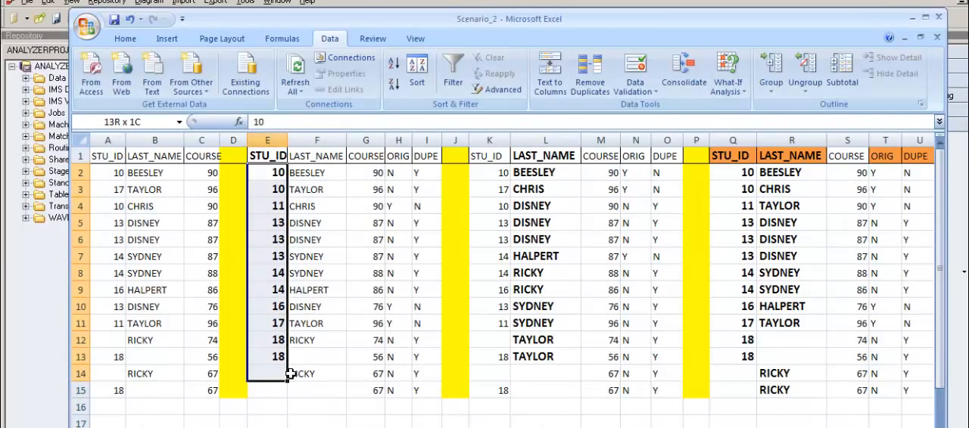
{"action": "left_click_drag", "start_coordinate": [290, 374], "coordinate": [292, 375]}
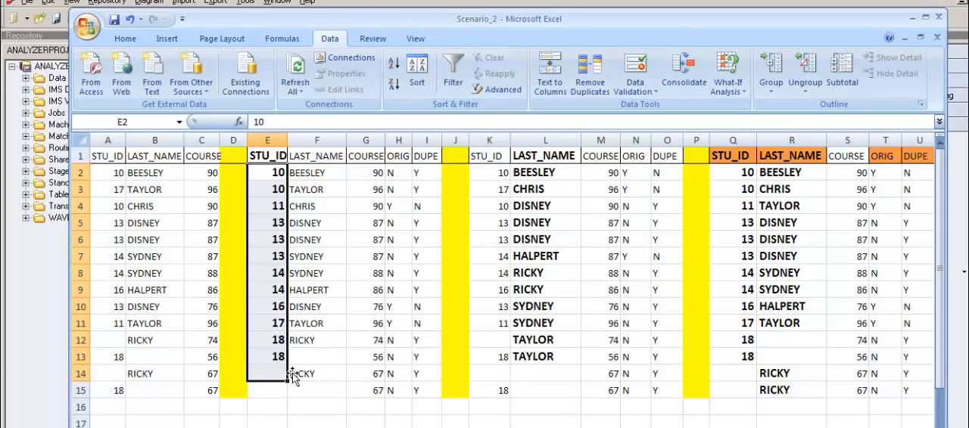
Step: Step through the second table's STU_ID values row by row from E2, comparing each record with its neighbour
{"action": "left_click", "coordinate": [278, 176]}
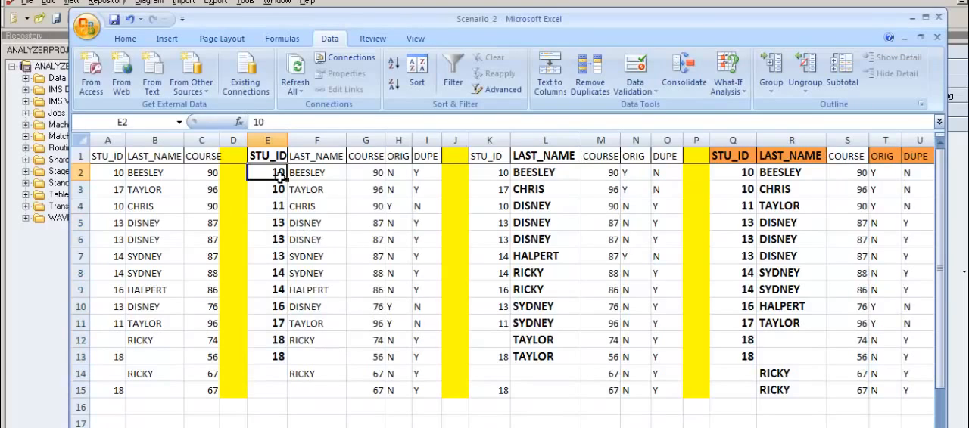
{"action": "key", "text": "Down"}
{"action": "key", "text": "Down"}
{"action": "key", "text": "Down"}
{"action": "key", "text": "Down"}
{"action": "key", "text": "Down"}
{"action": "key", "text": "Down"}
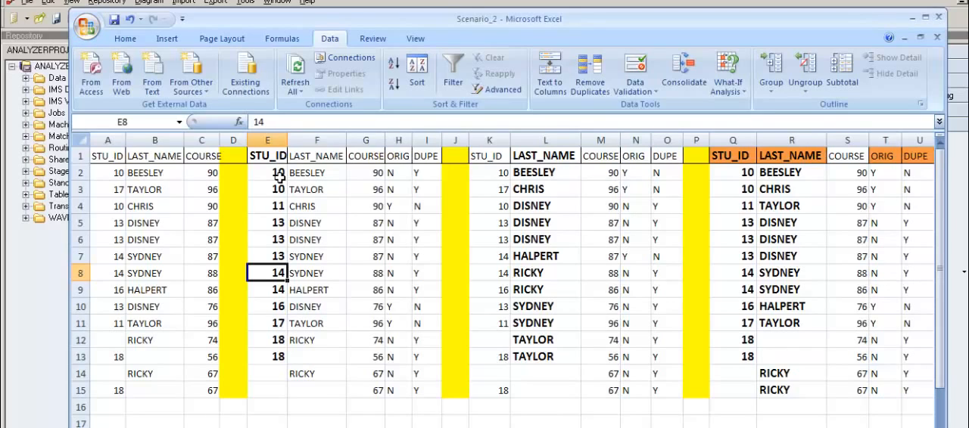
{"action": "key", "text": "Up"}
{"action": "key", "text": "Up"}
{"action": "key", "text": "Up"}
{"action": "key", "text": "Up"}
{"action": "key", "text": "Up"}
{"action": "key", "text": "Up"}
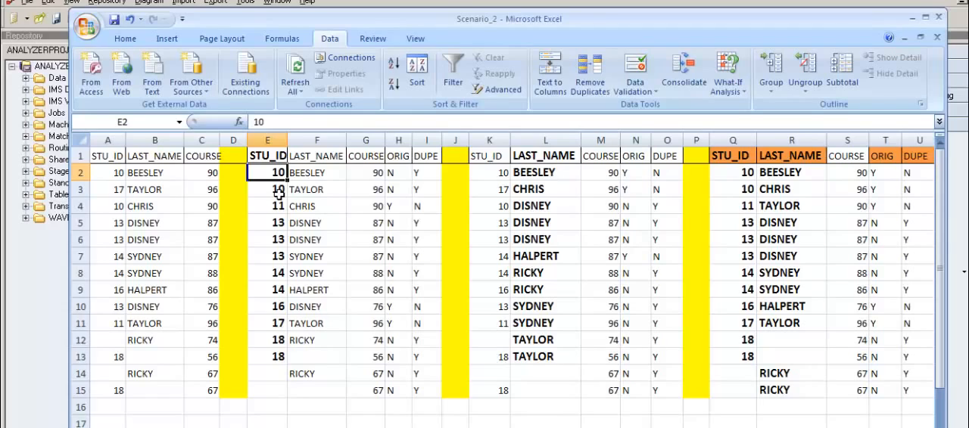
{"action": "key", "text": "Up"}
{"action": "key", "text": "Down"}
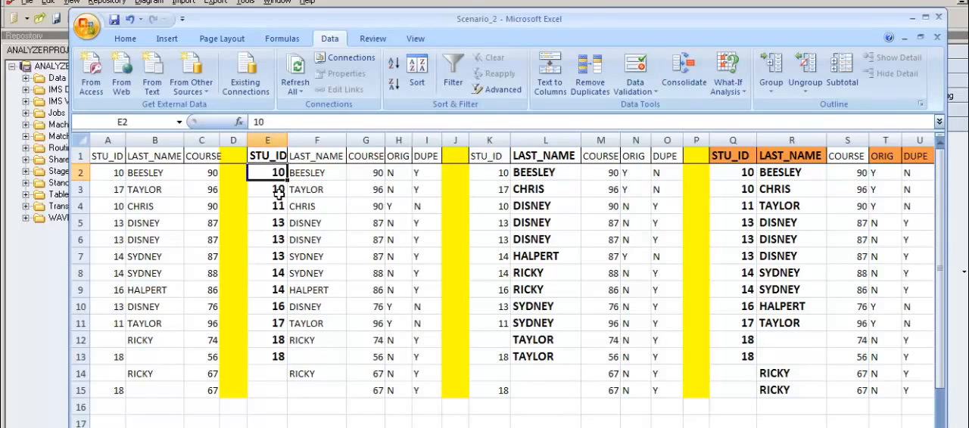
{"action": "left_click", "coordinate": [261, 189]}
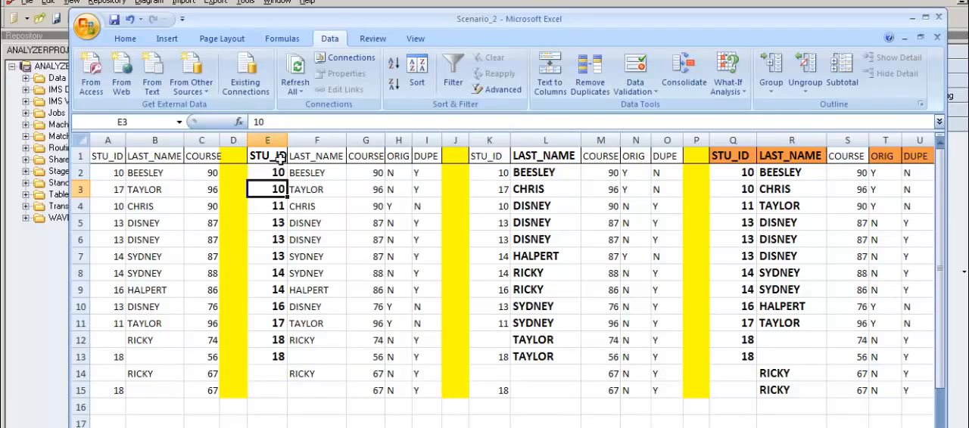
Step: Review the STU_ID key column E1:E14 against the adjoining LAST_NAME, COURSE and ORIG columns
{"action": "left_click", "coordinate": [282, 161]}
{"action": "left_click_drag", "start_coordinate": [282, 161], "coordinate": [284, 386]}
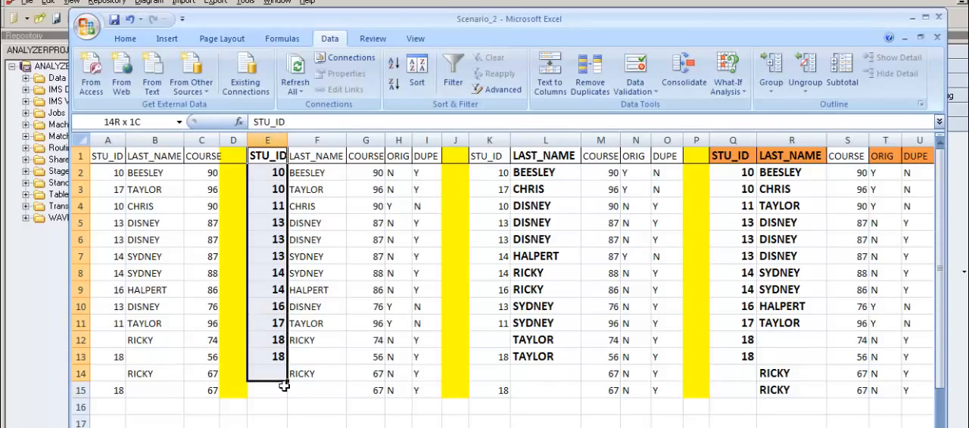
{"action": "left_click_drag", "start_coordinate": [284, 386], "coordinate": [284, 377]}
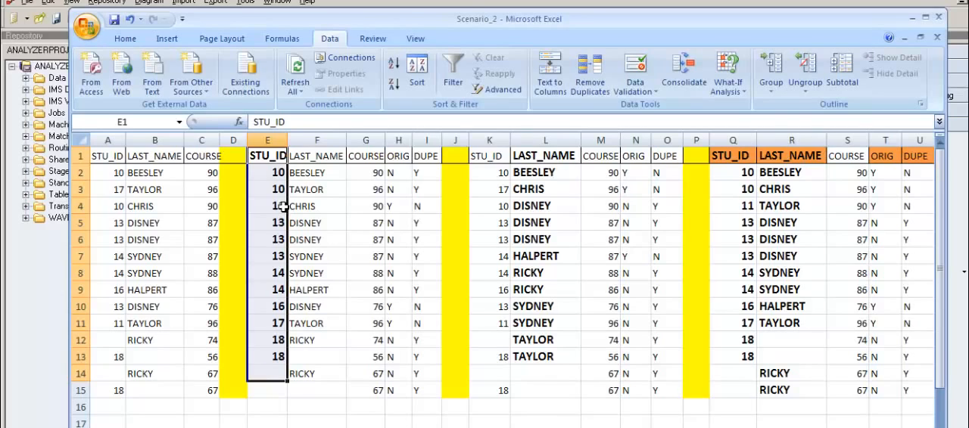
{"action": "left_click", "coordinate": [276, 179]}
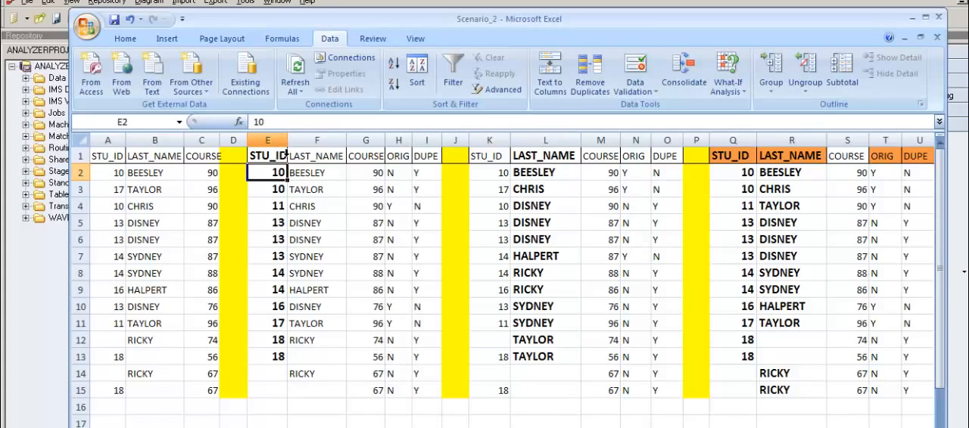
{"action": "left_click_drag", "start_coordinate": [284, 156], "coordinate": [286, 372]}
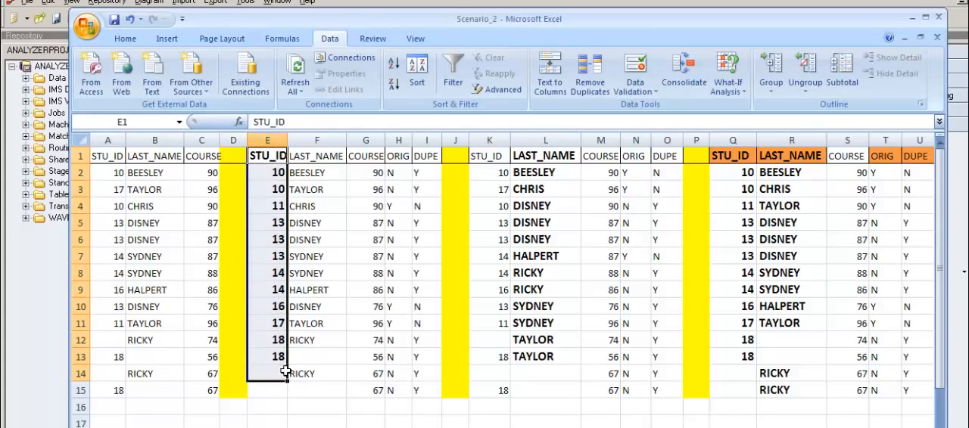
{"action": "left_click_drag", "start_coordinate": [321, 157], "coordinate": [402, 265]}
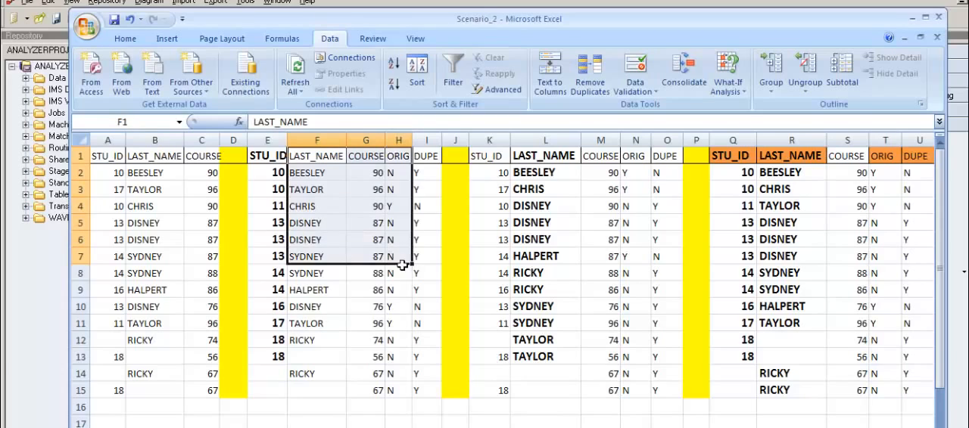
Step: Compare the STU_ID and LAST_NAME pair in row 3 of the source and second tables, and review F1:G14
{"action": "left_click", "coordinate": [148, 191]}
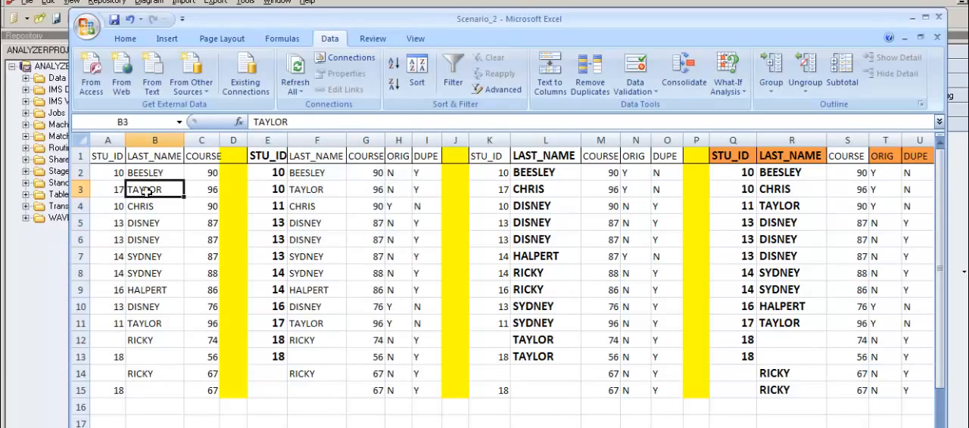
{"action": "left_click_drag", "start_coordinate": [117, 196], "coordinate": [171, 195]}
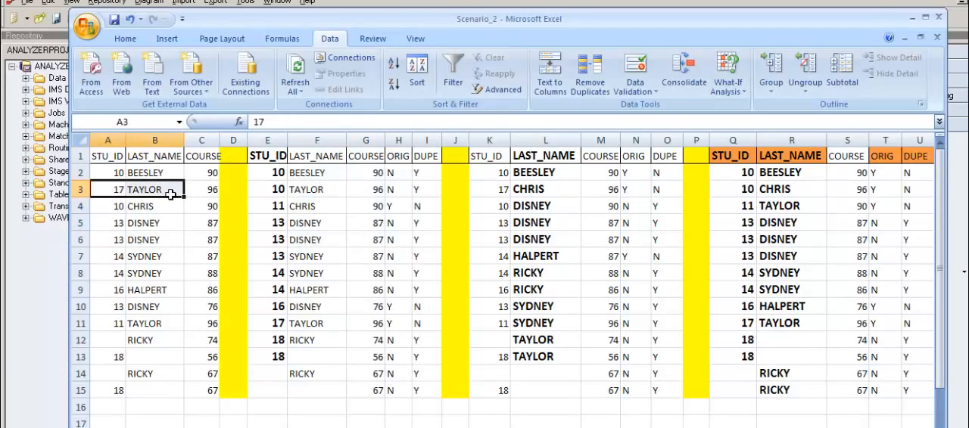
{"action": "left_click_drag", "start_coordinate": [276, 198], "coordinate": [333, 196]}
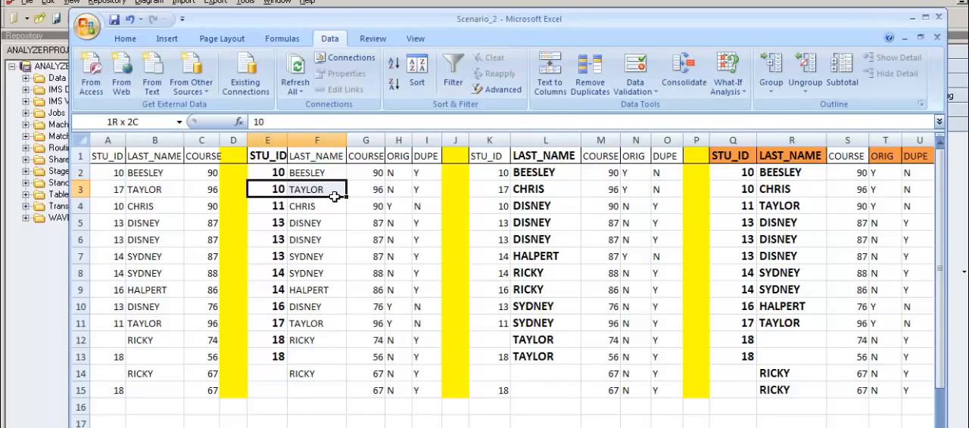
{"action": "left_click", "coordinate": [325, 159]}
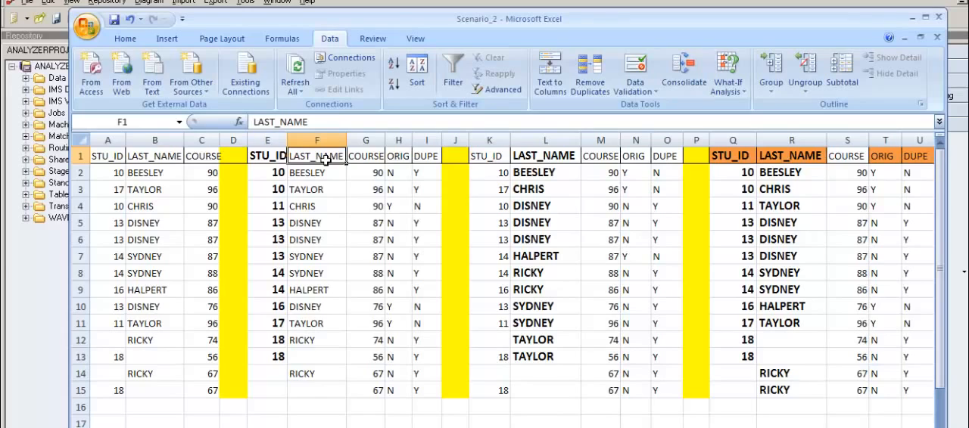
{"action": "left_click_drag", "start_coordinate": [325, 159], "coordinate": [365, 376]}
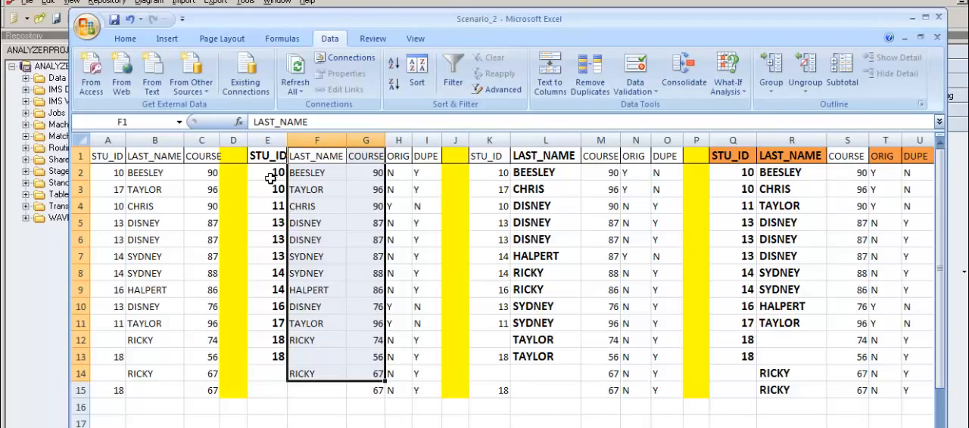
Step: Inspect the full STU_ID range E1:E15 alongside individual LAST_NAME and COURSE cells in the second table
{"action": "left_click", "coordinate": [373, 209]}
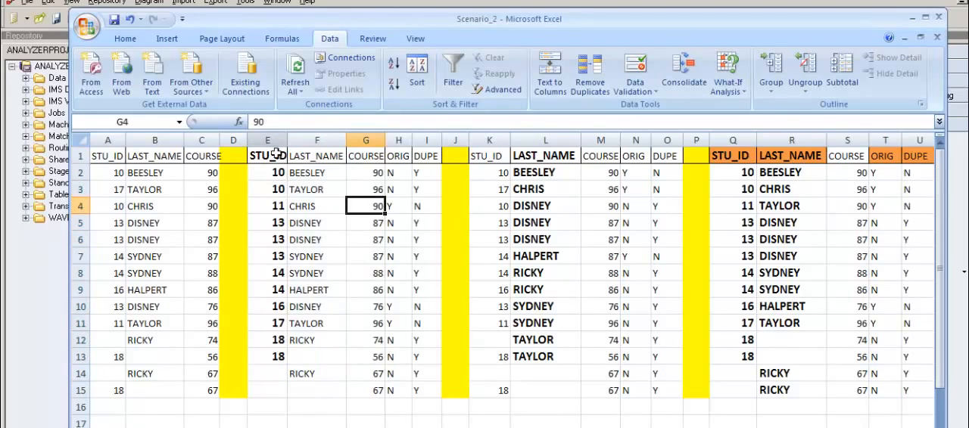
{"action": "left_click_drag", "start_coordinate": [277, 154], "coordinate": [292, 392]}
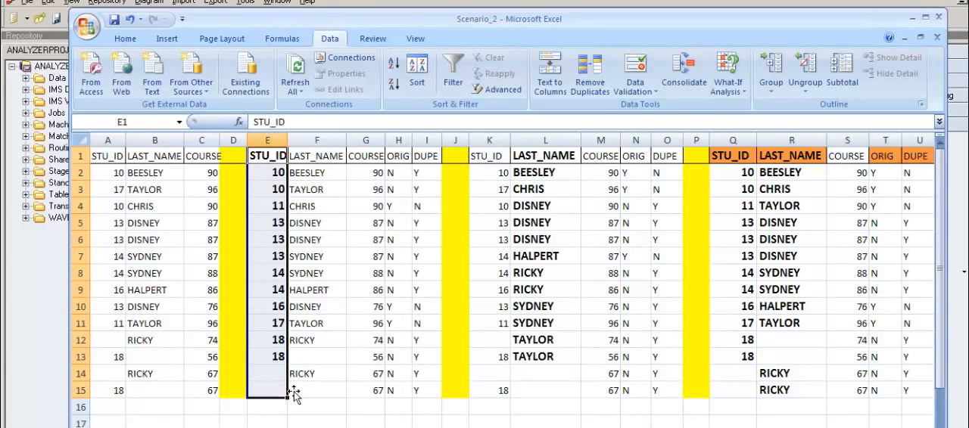
{"action": "left_click", "coordinate": [302, 191]}
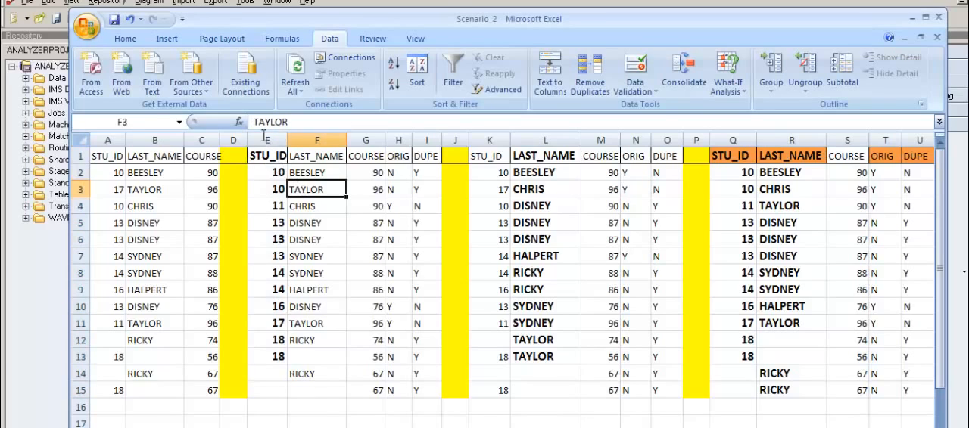
{"action": "left_click_drag", "start_coordinate": [276, 158], "coordinate": [282, 395]}
{"action": "left_click", "coordinate": [315, 237]}
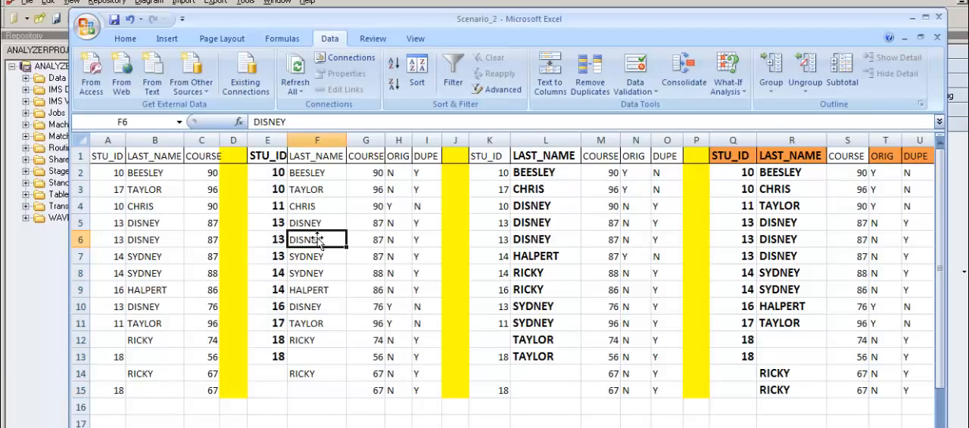
Step: Compare the repeated STU_ID values in E2:E3 with the group starting at E5, checking consecutive records for duplicates
{"action": "left_click", "coordinate": [261, 175]}
{"action": "left_click_drag", "start_coordinate": [261, 174], "coordinate": [266, 191]}
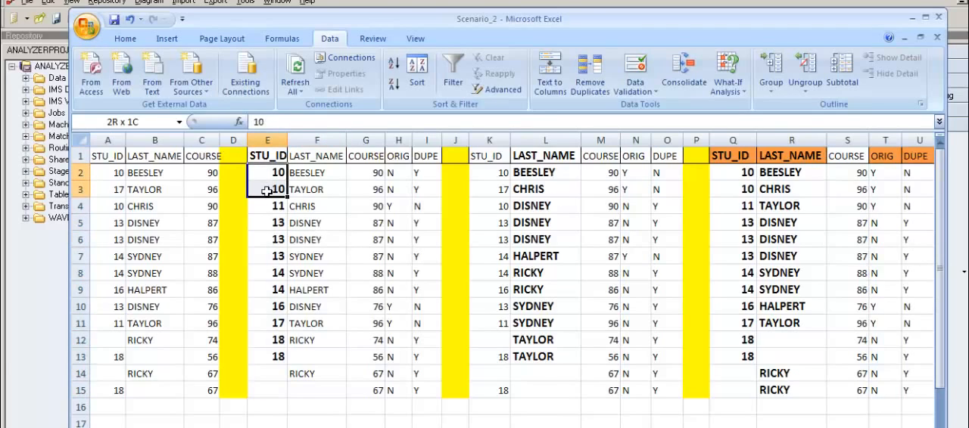
{"action": "left_click", "coordinate": [268, 224]}
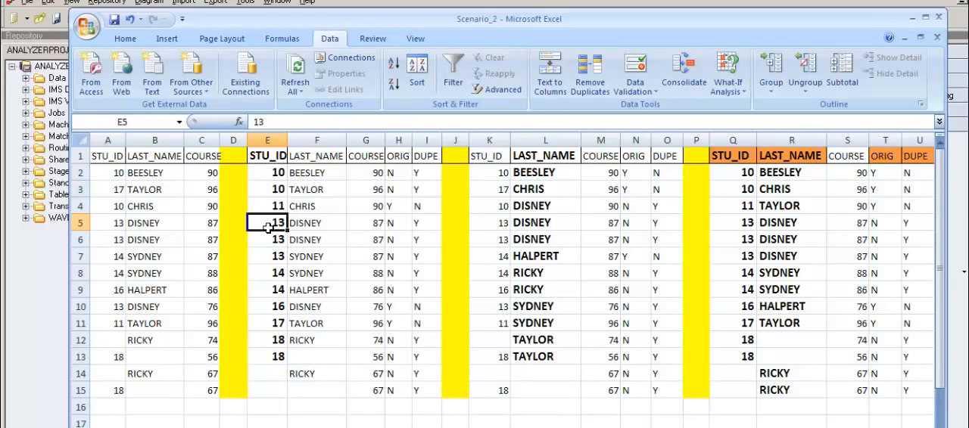
{"action": "left_click_drag", "start_coordinate": [261, 175], "coordinate": [271, 197]}
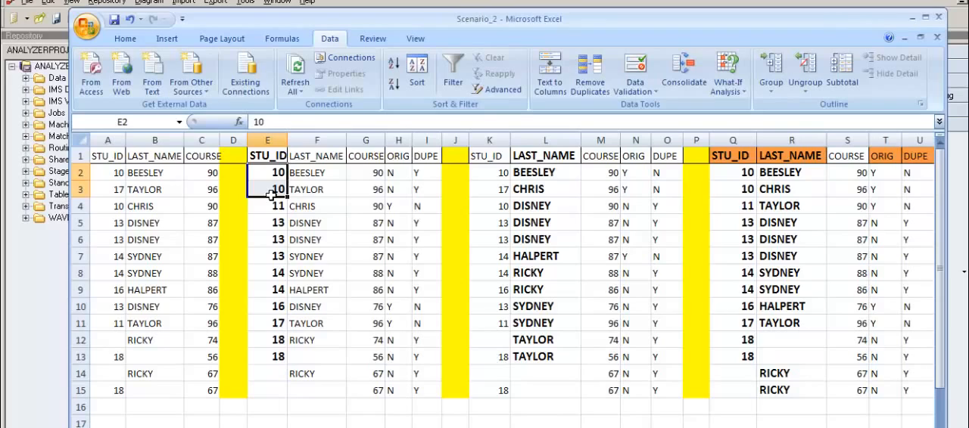
{"action": "left_click", "coordinate": [285, 241]}
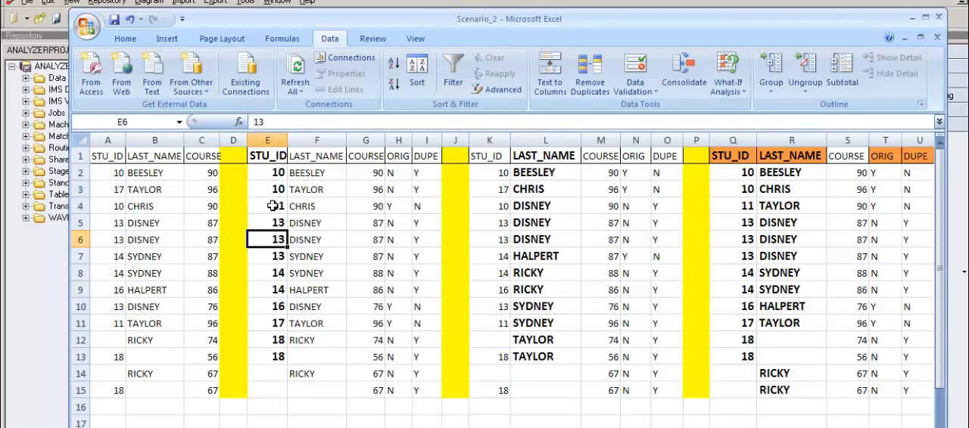
{"action": "left_click", "coordinate": [278, 156]}
{"action": "left_click", "coordinate": [278, 177]}
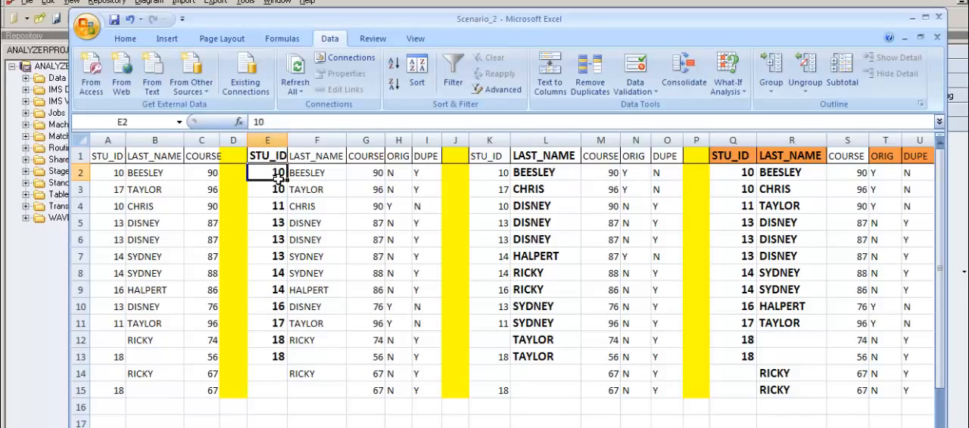
{"action": "key", "text": "Down"}
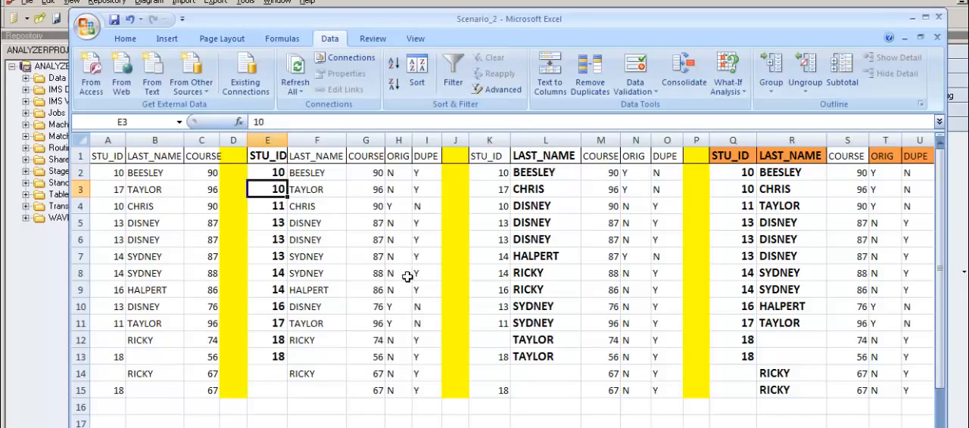
{"action": "key", "text": "Up"}
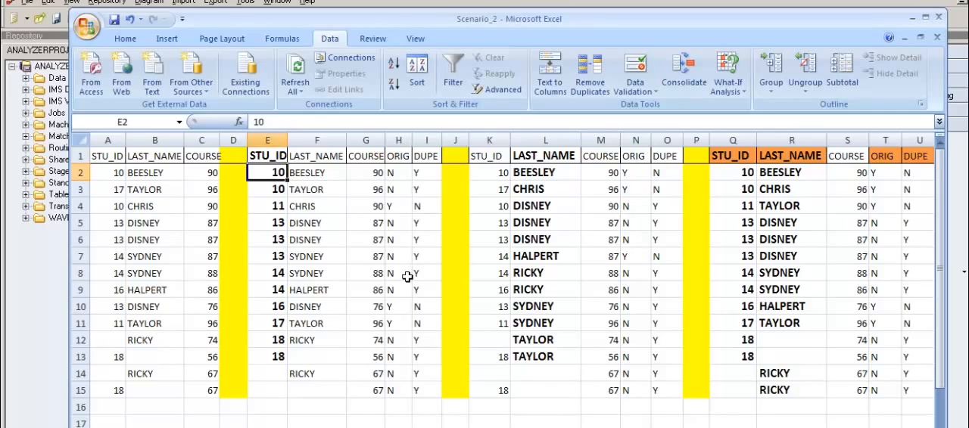
Step: Compare the repeated STU_ID values in E2:E3, then review row 2 across to its ORIG and DUPE flags
{"action": "key", "text": "Up"}
{"action": "key", "text": "Down"}
{"action": "key", "text": "Down"}
{"action": "key", "text": "Up"}
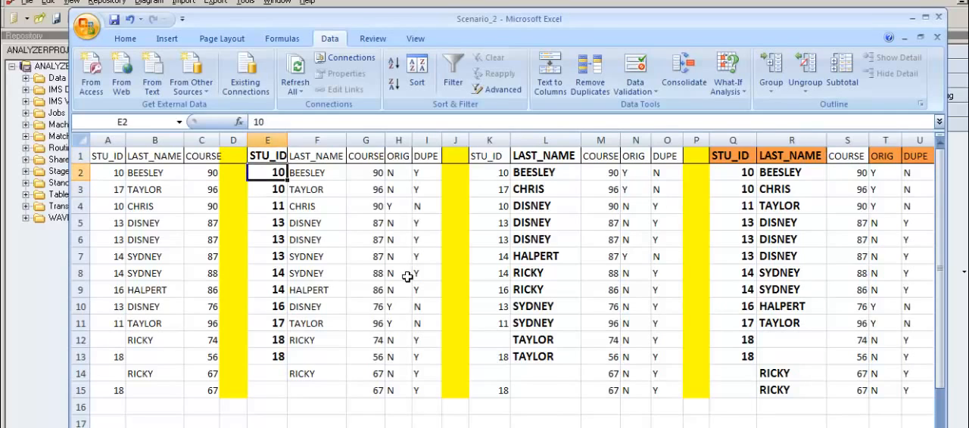
{"action": "key", "text": "Up"}
{"action": "key", "text": "Down"}
{"action": "key", "text": "Down"}
{"action": "key", "text": "Up"}
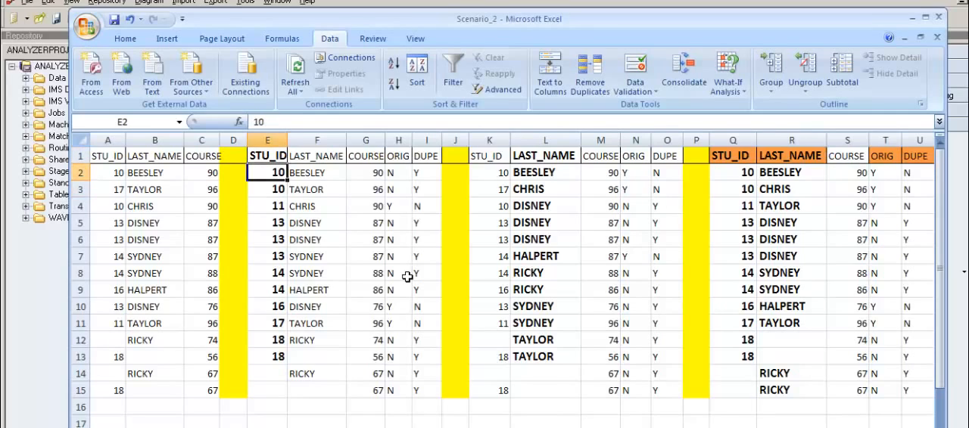
{"action": "key", "text": "Down"}
{"action": "key", "text": "Up"}
{"action": "key", "text": "Right"}
{"action": "key", "text": "Right"}
{"action": "key", "text": "Right"}
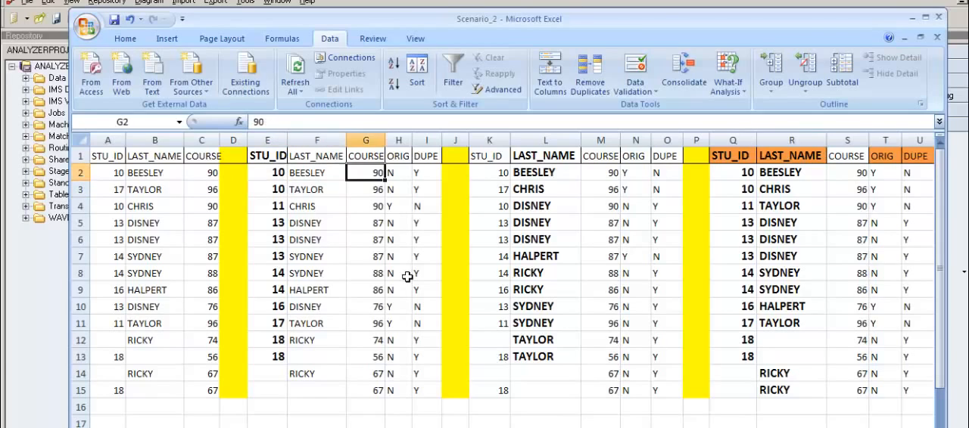
{"action": "key", "text": "Right"}
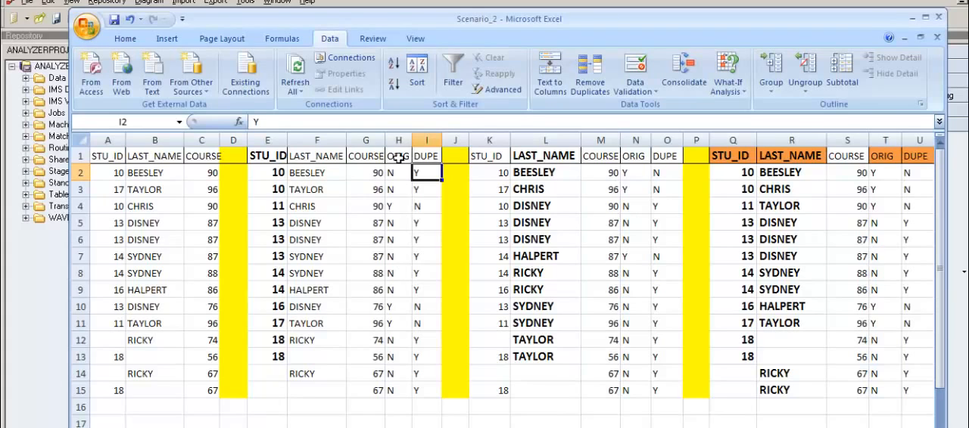
Step: Rename the second table's ORIG header in H1 to U and its DUPE header in I1 to NU
{"action": "left_click_drag", "start_coordinate": [398, 156], "coordinate": [439, 163]}
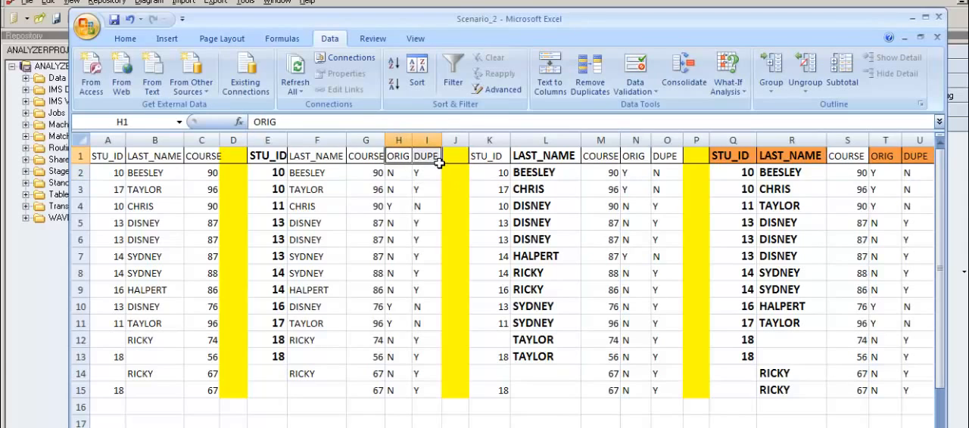
{"action": "type", "text": "U"}
{"action": "key", "text": "Return"}
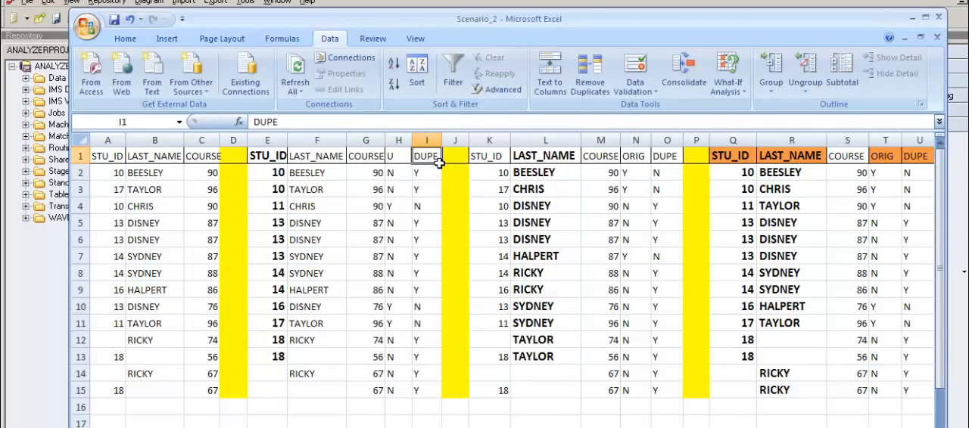
{"action": "type", "text": "NU"}
{"action": "key", "text": "Return"}
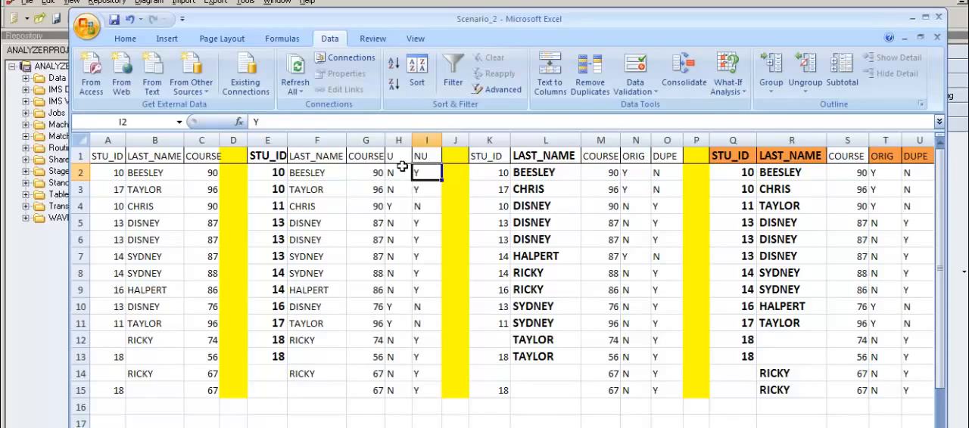
Step: Copy the U and NU headers from H1:I1 over the ORIG and DUPE headers in N1:O1 and T1:U1
{"action": "left_click_drag", "start_coordinate": [402, 157], "coordinate": [441, 160]}
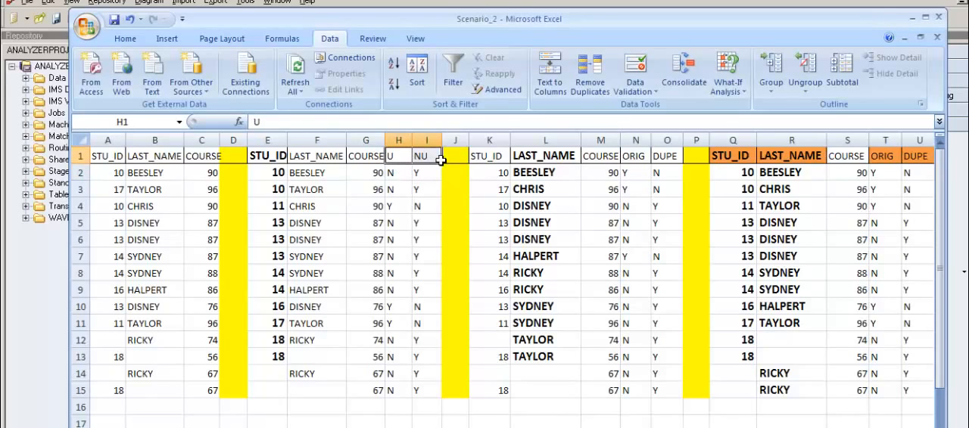
{"action": "key", "text": "ctrl+c"}
{"action": "left_click_drag", "start_coordinate": [640, 156], "coordinate": [676, 160]}
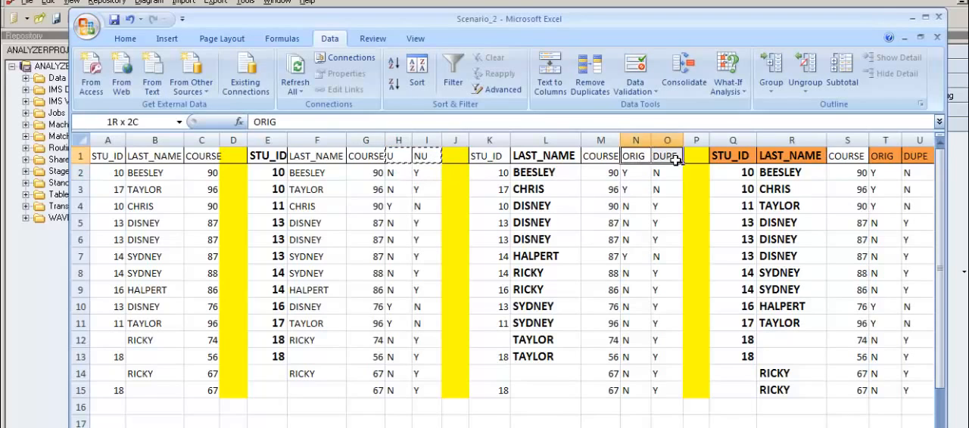
{"action": "key", "text": "ctrl+v"}
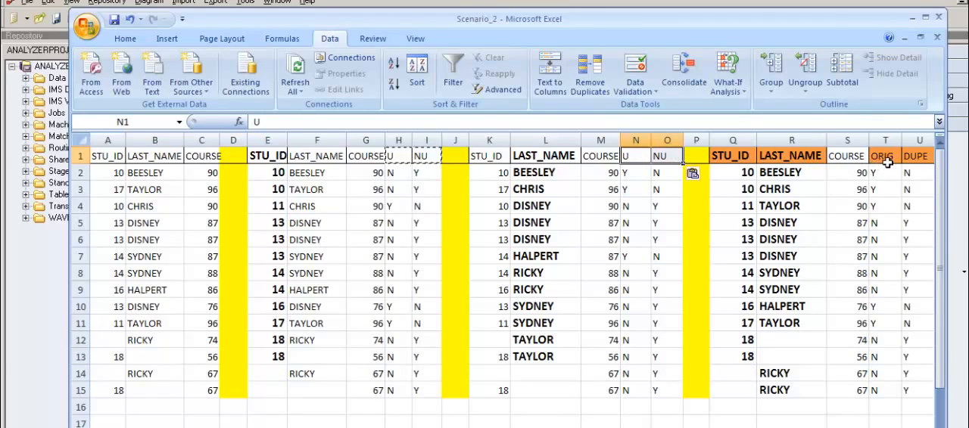
{"action": "left_click_drag", "start_coordinate": [888, 162], "coordinate": [916, 159]}
{"action": "key", "text": "ctrl+v"}
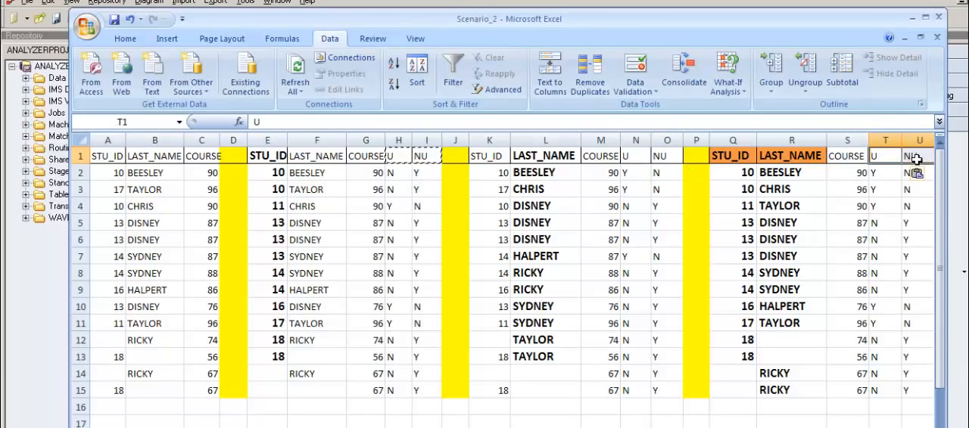
Step: Review the U and NU flags in rows 2 to 4 of the second table
{"action": "left_click", "coordinate": [429, 206]}
{"action": "left_click", "coordinate": [401, 190]}
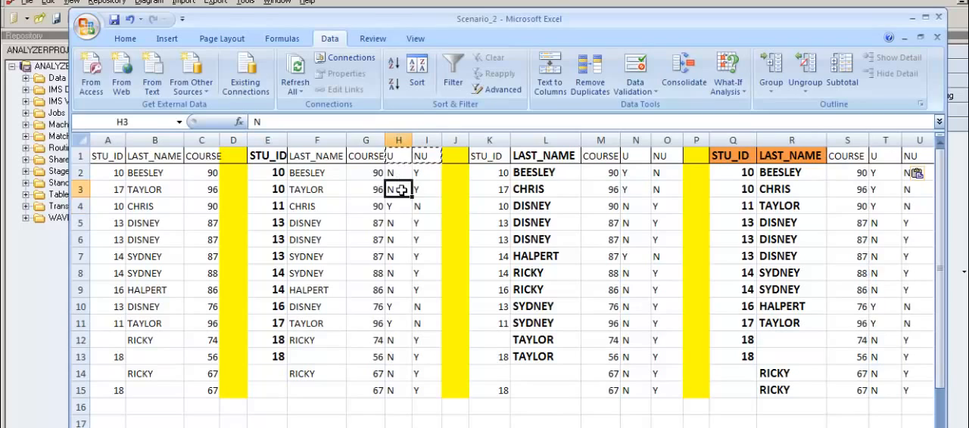
{"action": "double_click", "coordinate": [401, 190]}
{"action": "left_click_drag", "start_coordinate": [400, 160], "coordinate": [430, 173]}
{"action": "left_click", "coordinate": [431, 173]}
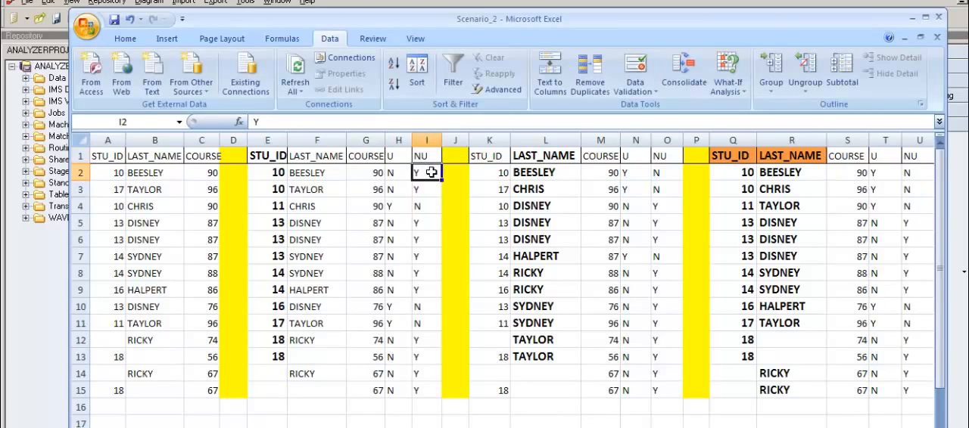
Step: Go through the STU_ID values in E2:E6 to see where consecutive keys repeat or change
{"action": "left_click", "coordinate": [280, 177]}
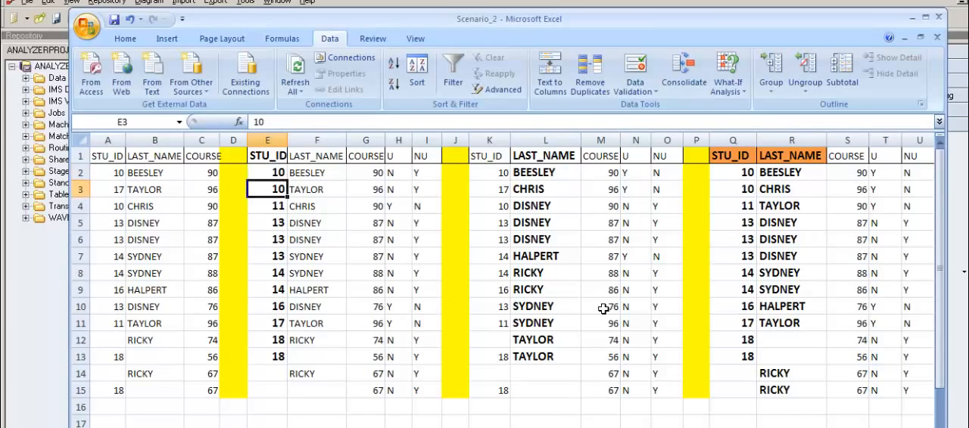
{"action": "key", "text": "Down"}
{"action": "key", "text": "Down"}
{"action": "key", "text": "Down"}
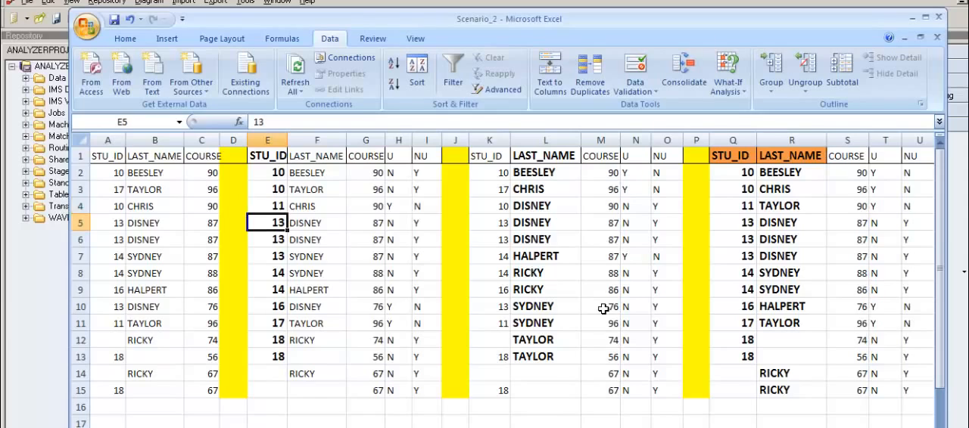
{"action": "key", "text": "Down"}
{"action": "key", "text": "Up"}
{"action": "key", "text": "Up"}
{"action": "key", "text": "Up"}
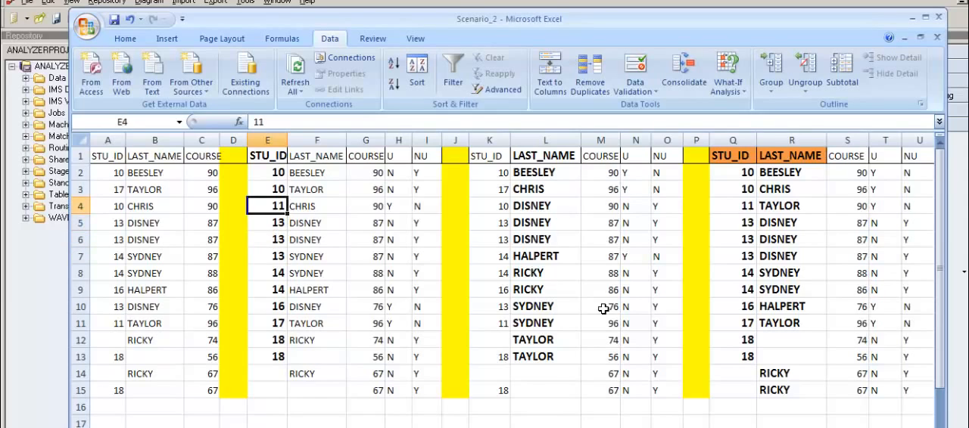
Step: Compare the STU_ID in E4 with the following record in E5 to check whether the key is unique
{"action": "key", "text": "Down"}
{"action": "key", "text": "Down"}
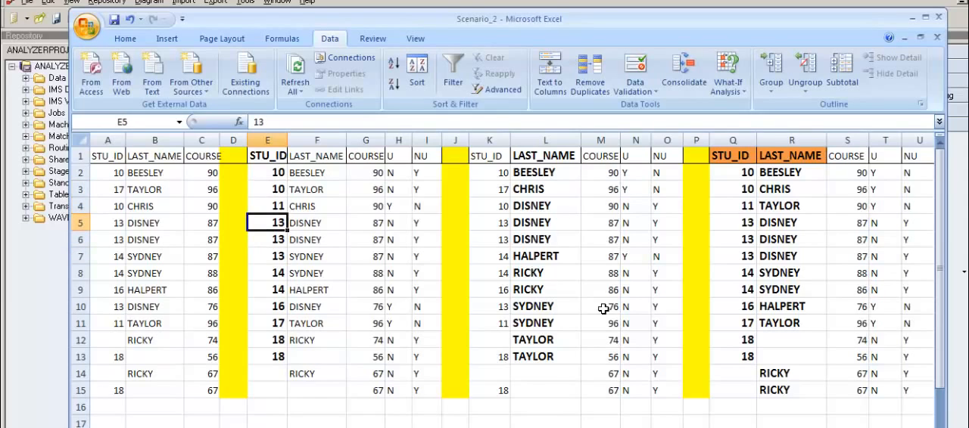
{"action": "key", "text": "Up"}
{"action": "key", "text": "Down"}
{"action": "key", "text": "Up"}
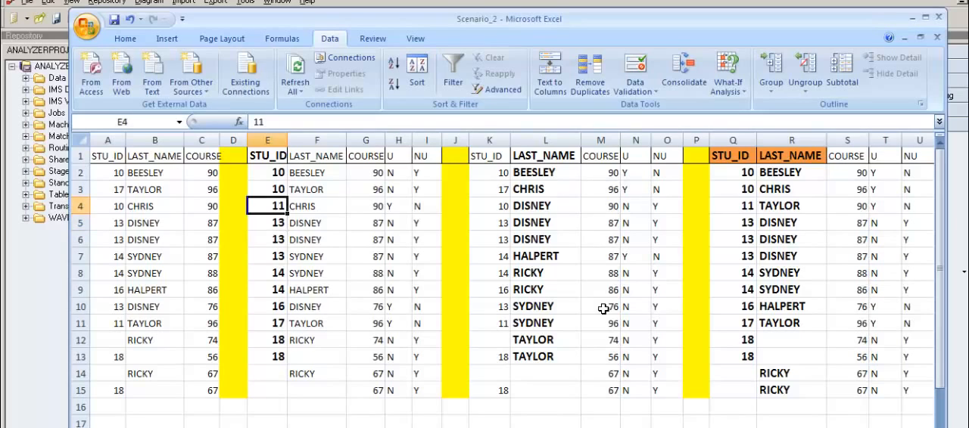
{"action": "key", "text": "Down"}
{"action": "key", "text": "Up"}
{"action": "key", "text": "Down"}
{"action": "key", "text": "Up"}
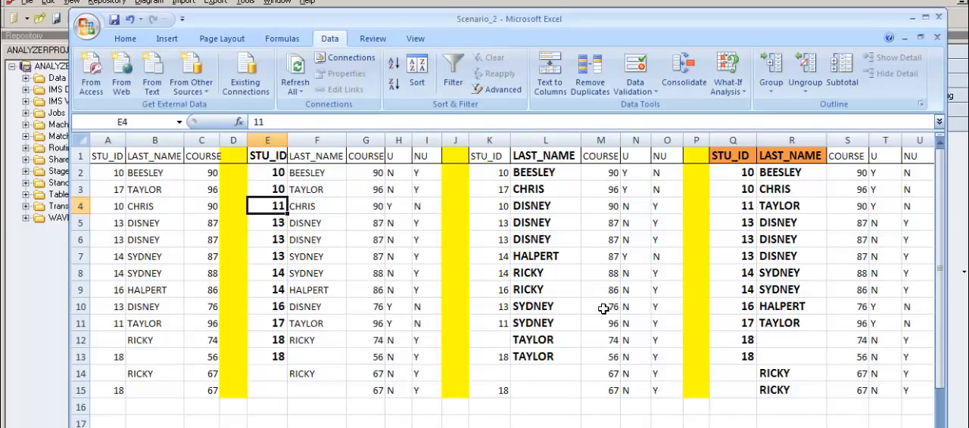
{"action": "key", "text": "Right"}
{"action": "key", "text": "Left"}
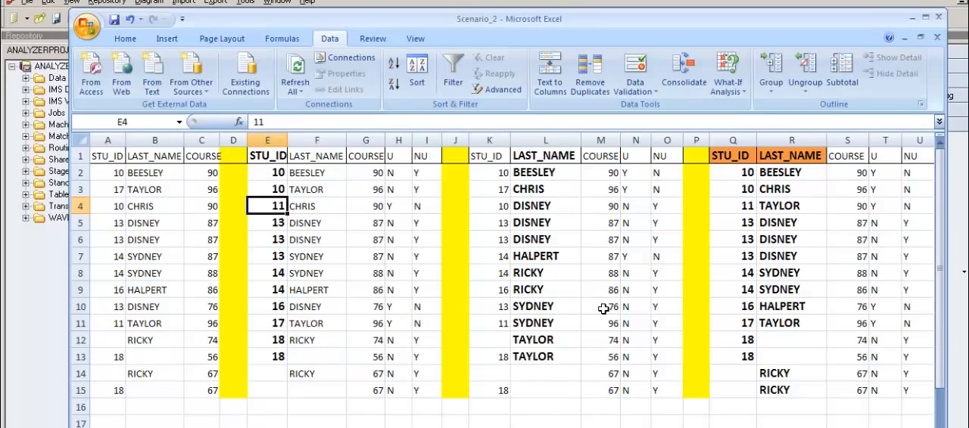
{"action": "key", "text": "Down"}
{"action": "key", "text": "Up"}
{"action": "key", "text": "Down"}
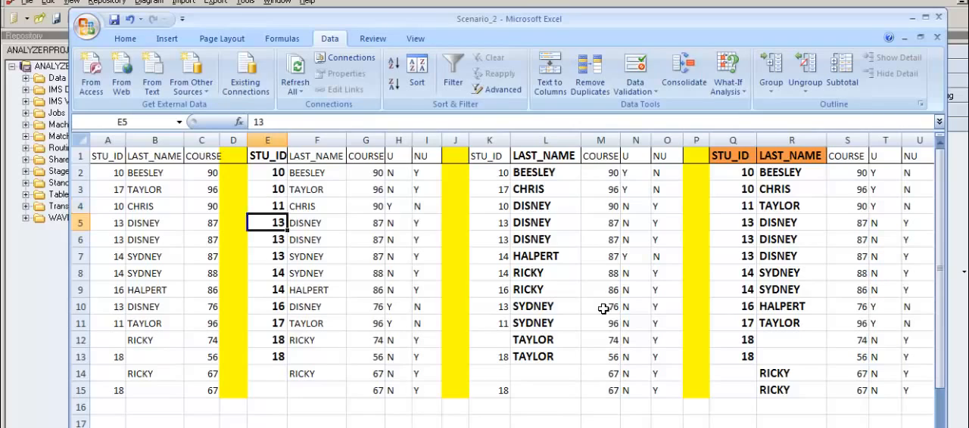
{"action": "key", "text": "Up"}
{"action": "key", "text": "Down"}
{"action": "key", "text": "Up"}
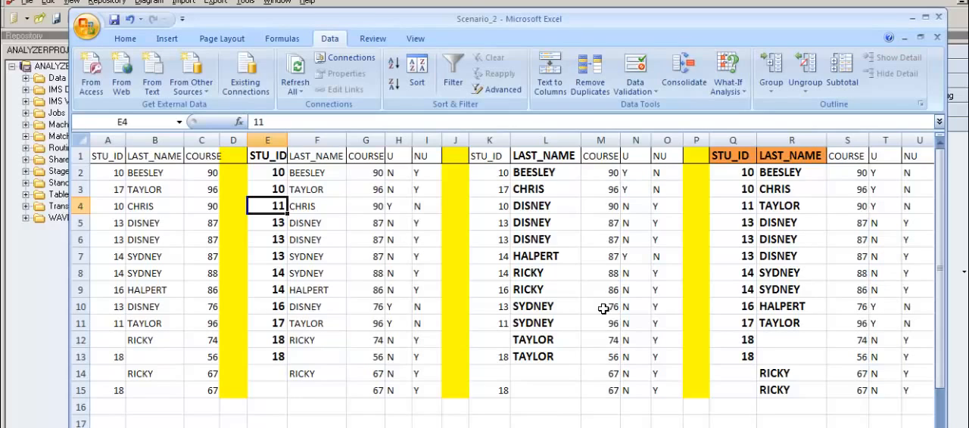
Step: Review the row 4 record from STU_ID in E4 through LAST_NAME and COURSE to its U flag in H4
{"action": "key", "text": "Right"}
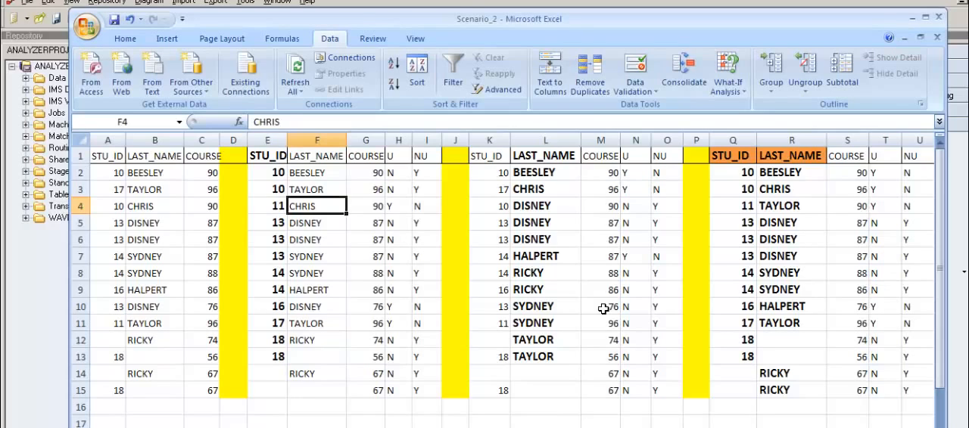
{"action": "key", "text": "Left"}
{"action": "key", "text": "Right"}
{"action": "key", "text": "Right"}
{"action": "key", "text": "Right"}
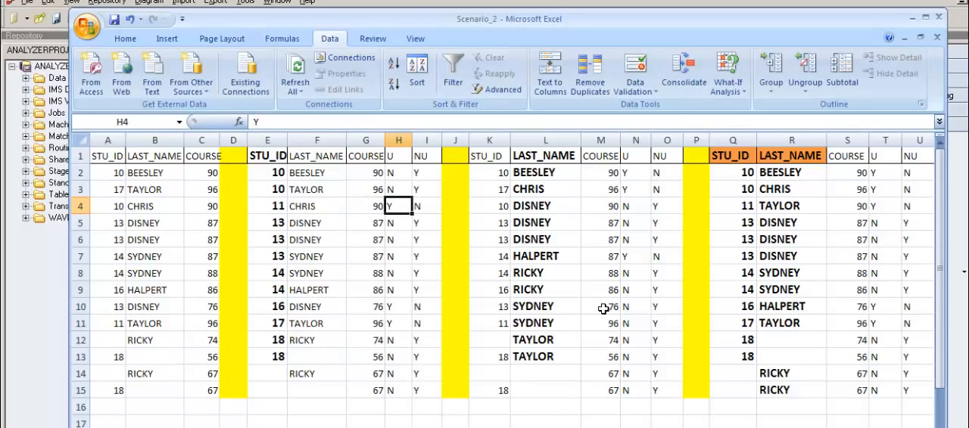
{"action": "key", "text": "Left"}
{"action": "key", "text": "Left"}
{"action": "key", "text": "Left"}
{"action": "key", "text": "Right"}
{"action": "key", "text": "Right"}
{"action": "key", "text": "Right"}
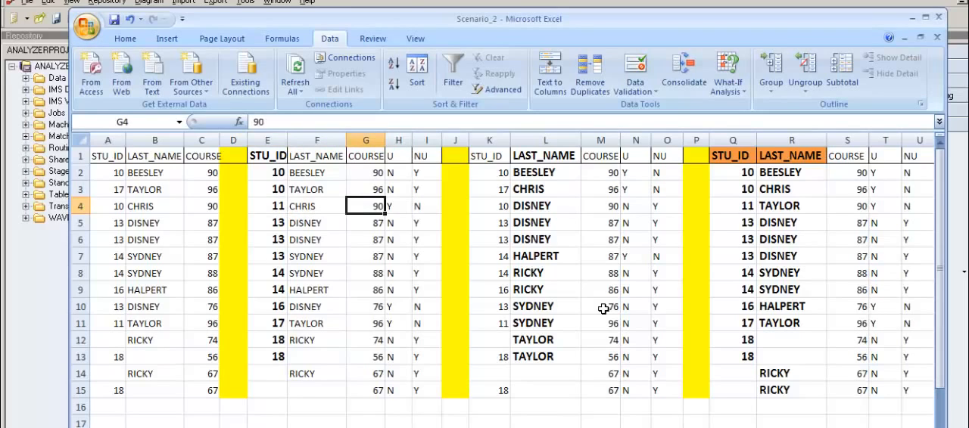
{"action": "key", "text": "Left"}
{"action": "key", "text": "Left"}
{"action": "key", "text": "Left"}
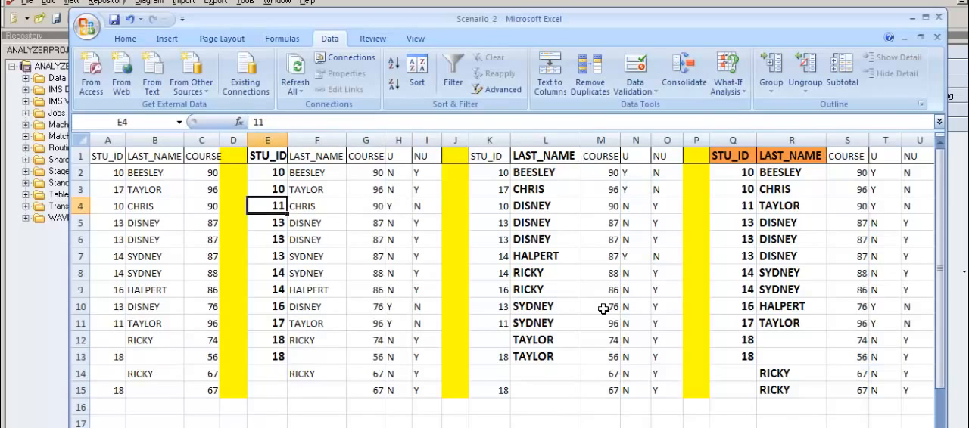
Step: Examine the group of records with STU_ID 13 in E5:E7 and compare it with the key that follows
{"action": "key", "text": "Down"}
{"action": "key", "text": "Down"}
{"action": "key", "text": "Up"}
{"action": "key", "text": "Down"}
{"action": "key", "text": "Down"}
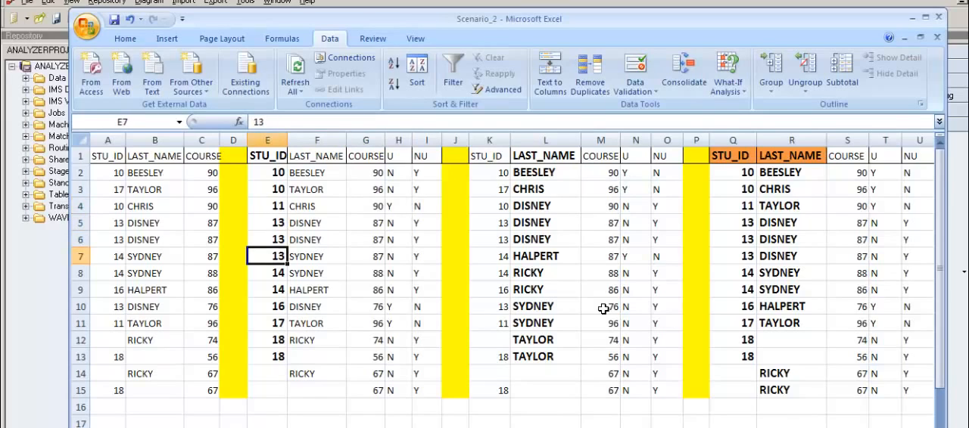
{"action": "key", "text": "Down"}
{"action": "key", "text": "Up"}
{"action": "key", "text": "Up"}
{"action": "key", "text": "Up"}
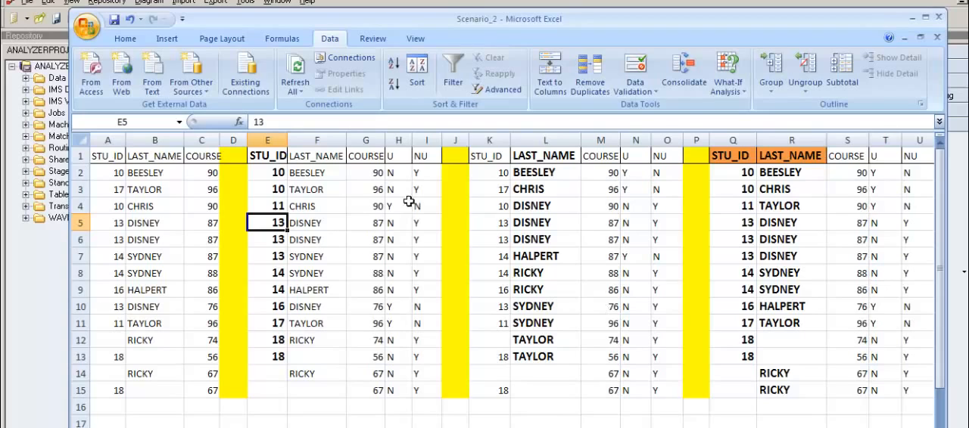
{"action": "left_click_drag", "start_coordinate": [279, 223], "coordinate": [279, 262]}
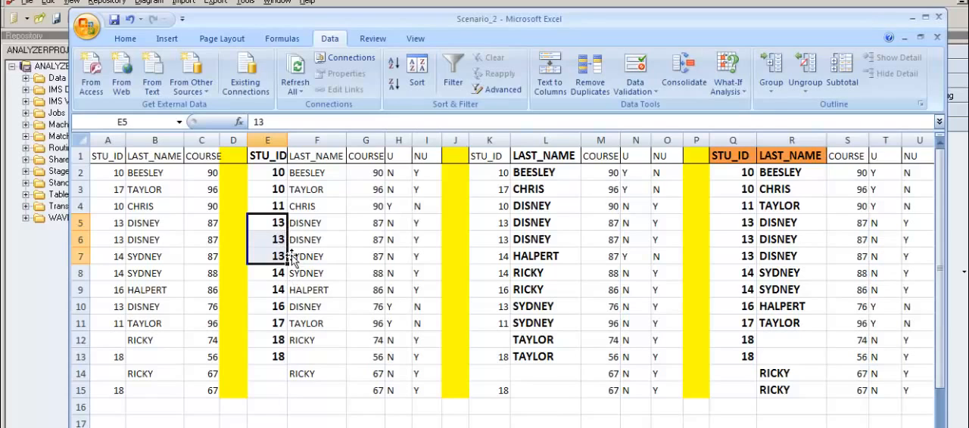
Step: Examine the STU_ID 14 pair in E8:E9 against its neighbouring keys and the LAST_NAME in F9
{"action": "left_click", "coordinate": [280, 277]}
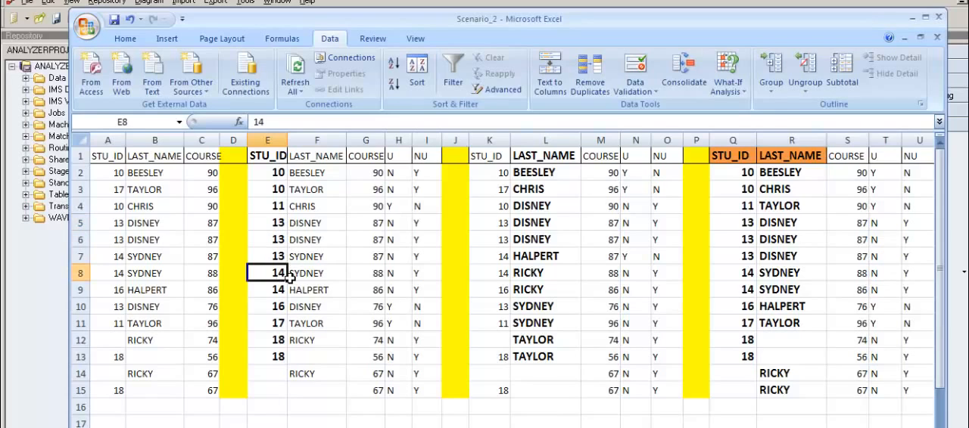
{"action": "key", "text": "Up"}
{"action": "key", "text": "Down"}
{"action": "key", "text": "Down"}
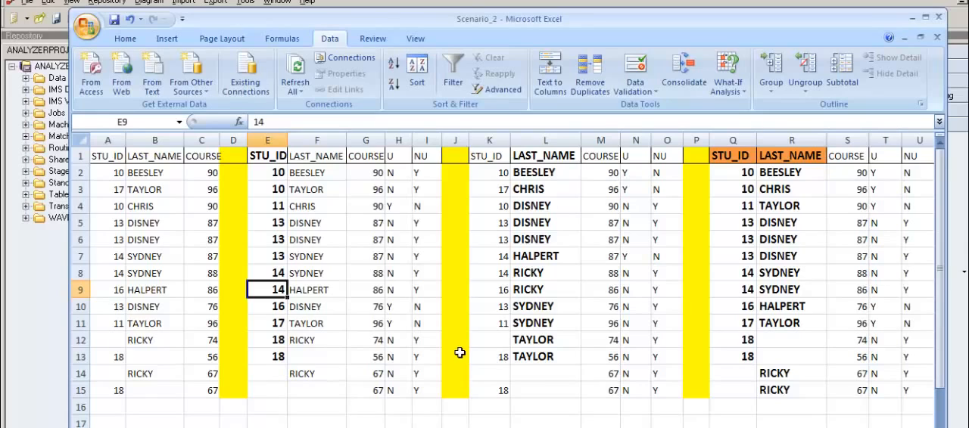
{"action": "key", "text": "Down"}
{"action": "key", "text": "Up"}
{"action": "key", "text": "Up"}
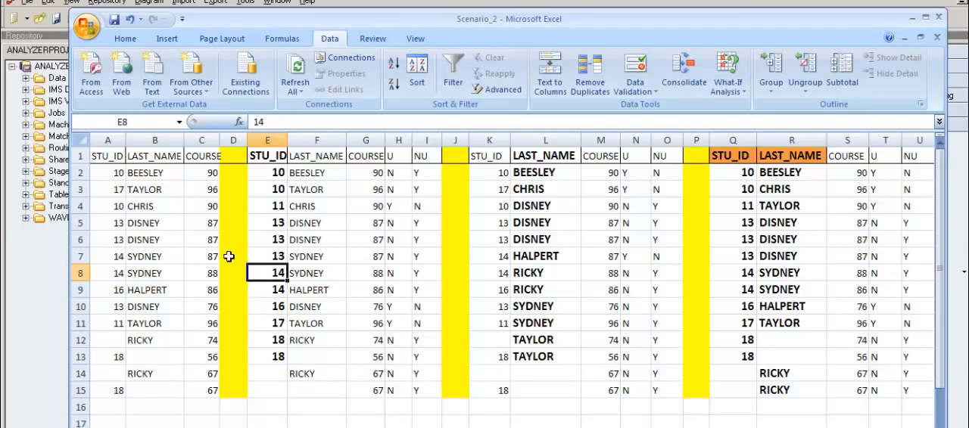
{"action": "mouse_move", "coordinate": [274, 275]}
{"action": "left_mouse_down"}
{"action": "mouse_move", "coordinate": [274, 308]}
{"action": "mouse_move", "coordinate": [275, 288]}
{"action": "left_mouse_up"}
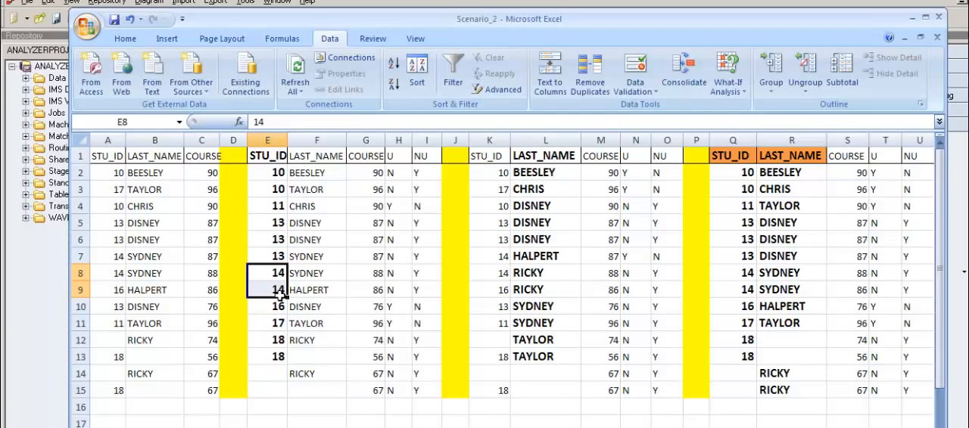
{"action": "left_click", "coordinate": [323, 297]}
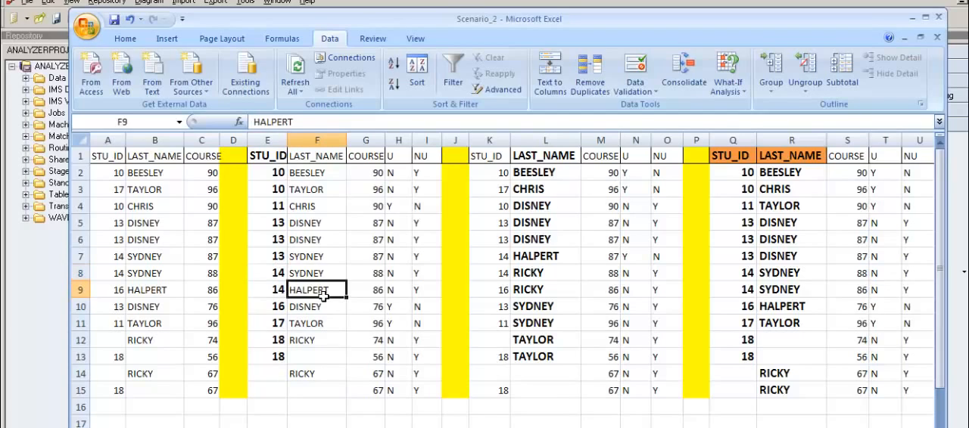
{"action": "left_click", "coordinate": [280, 296]}
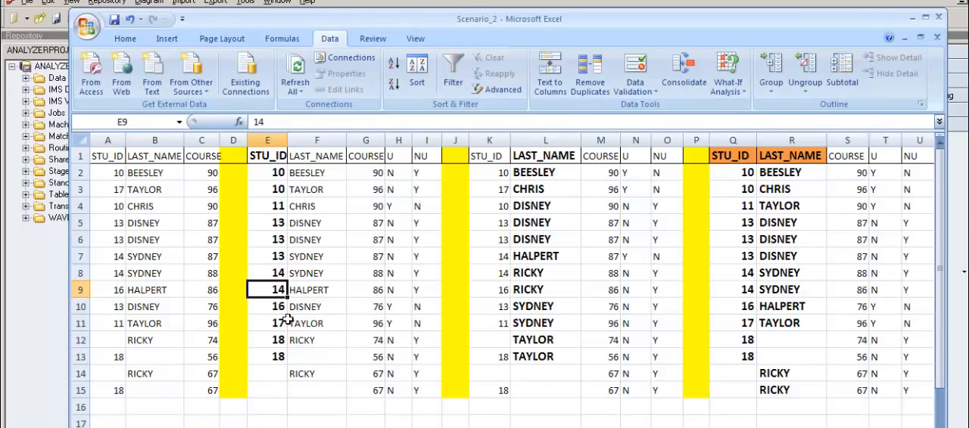
Step: Compare the consecutive STU_ID values in E10 and E11 to check whether each key is unique
{"action": "key", "text": "Down"}
{"action": "key", "text": "Down"}
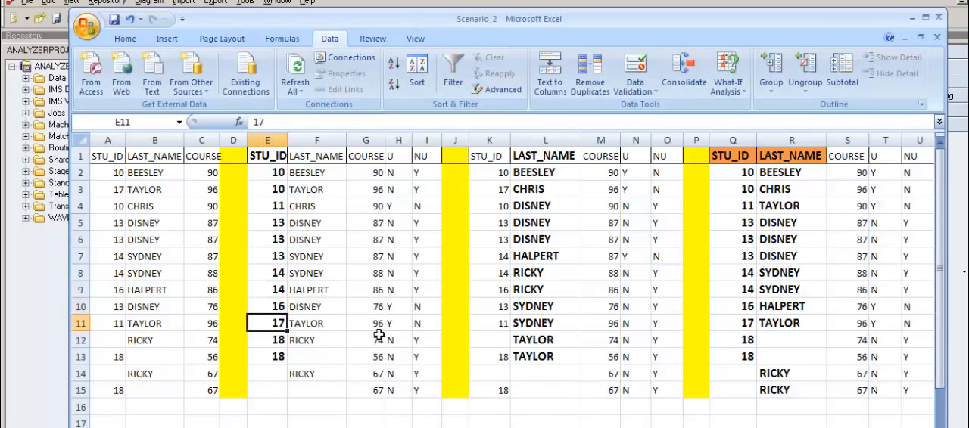
{"action": "key", "text": "Up"}
{"action": "key", "text": "Down"}
{"action": "key", "text": "Up"}
{"action": "key", "text": "Down"}
{"action": "key", "text": "Up"}
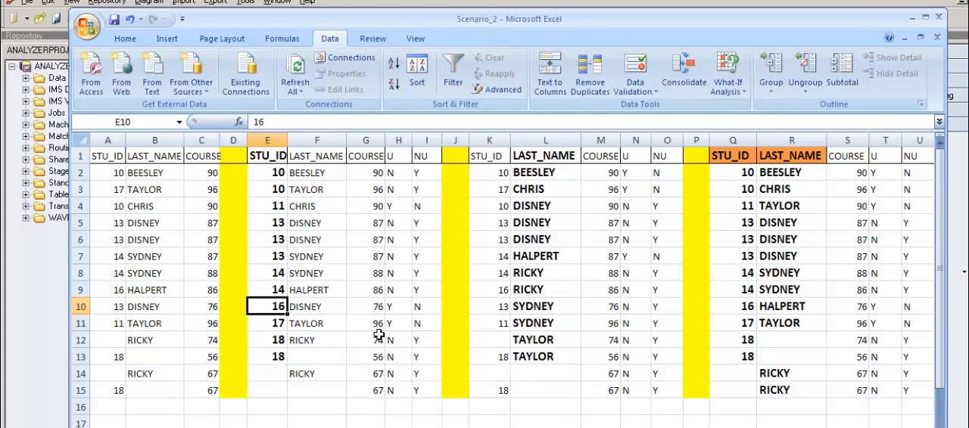
{"action": "key", "text": "Down"}
{"action": "key", "text": "Up"}
Step: Compare the consecutive STU_ID values in E12 and E13 for a repeated key
{"action": "key", "text": "Down"}
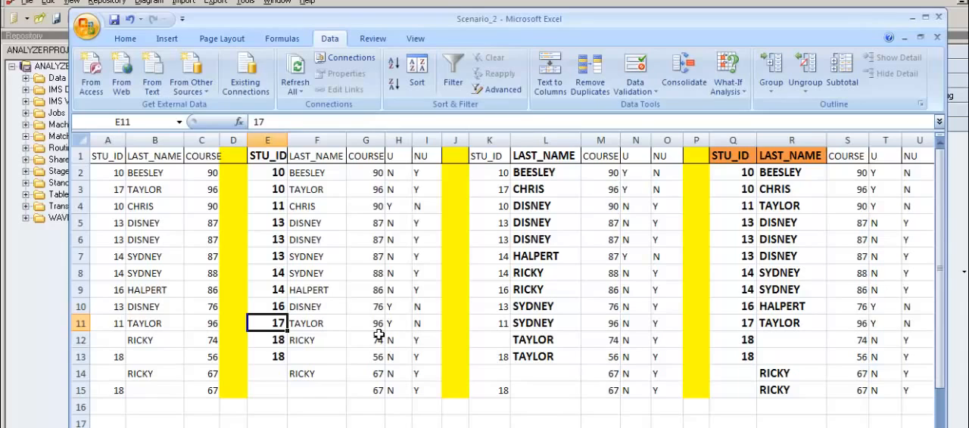
{"action": "key", "text": "Down"}
Step: Check the STU_ID 18 pair in E12:E13 against the blank key in the following row
{"action": "key", "text": "Down"}
{"action": "key", "text": "Up"}
{"action": "key", "text": "Down"}
{"action": "key", "text": "Up"}
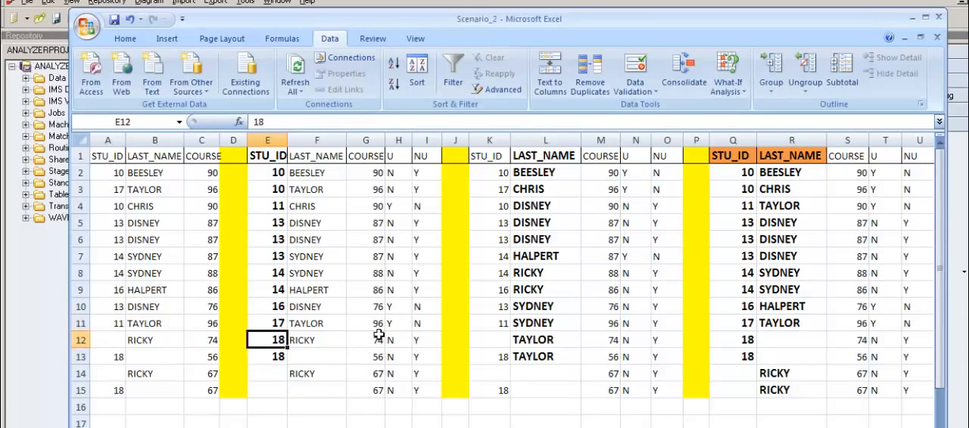
{"action": "key", "text": "Down"}
{"action": "key", "text": "Up"}
{"action": "key", "text": "Down"}
{"action": "key", "text": "Up"}
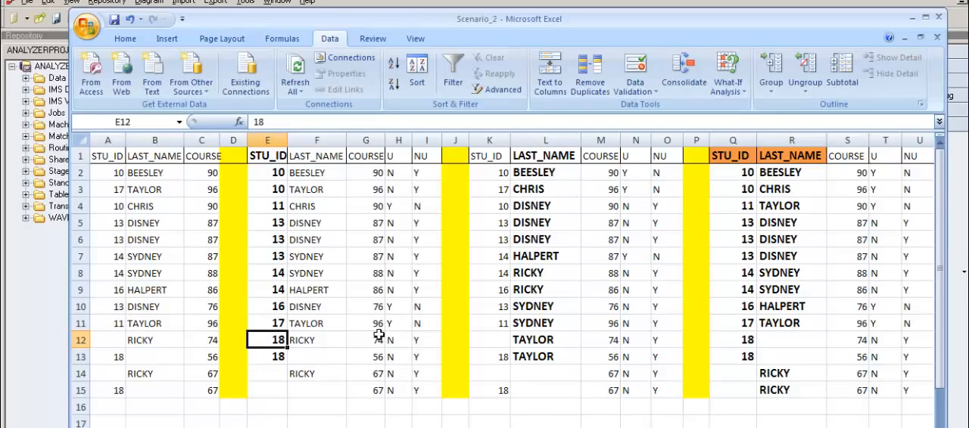
{"action": "key", "text": "Down"}
{"action": "key", "text": "Up"}
Step: Compare the blank STU_ID cells in E14 and E15 to check how repeated null keys are treated
{"action": "key", "text": "Down"}
{"action": "key", "text": "Down"}
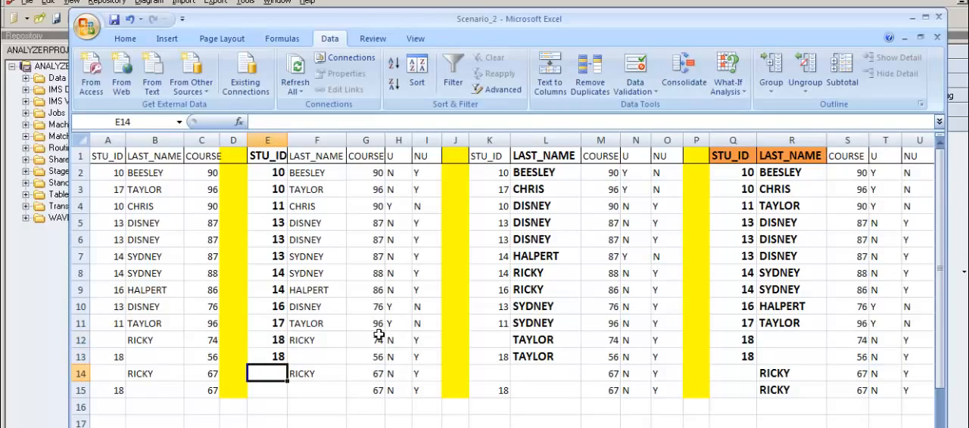
{"action": "key", "text": "Down"}
{"action": "key", "text": "Up"}
{"action": "key", "text": "Down"}
{"action": "key", "text": "Up"}
{"action": "key", "text": "Down"}
{"action": "key", "text": "Up"}
{"action": "key", "text": "Down"}
{"action": "key", "text": "Up"}
{"action": "key", "text": "Down"}
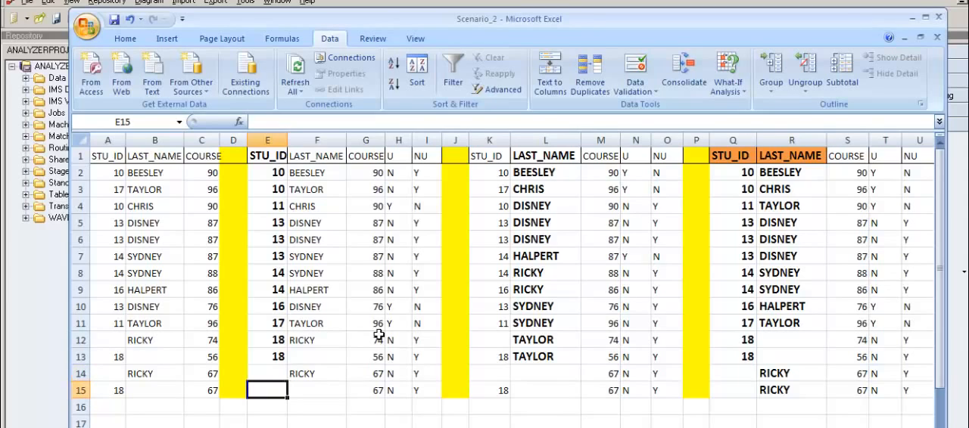
{"action": "key", "text": "Up"}
{"action": "key", "text": "Down"}
{"action": "key", "text": "Up"}
{"action": "key", "text": "Down"}
{"action": "key", "text": "Up"}
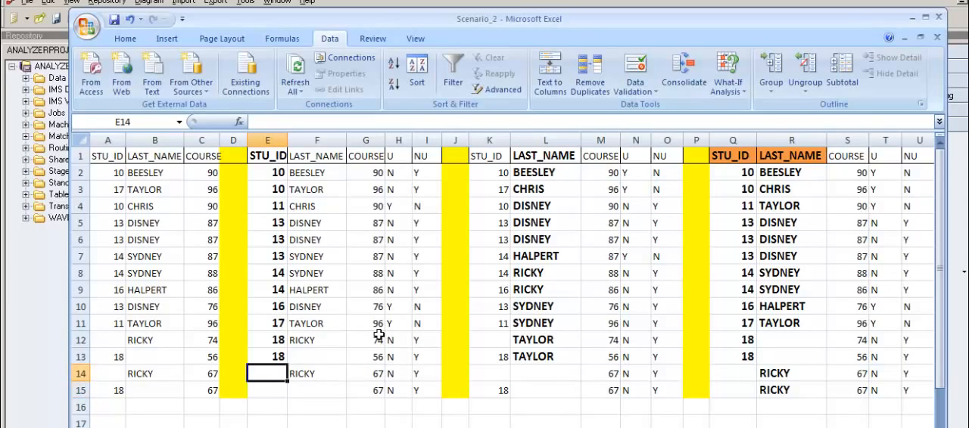
{"action": "key", "text": "Down"}
{"action": "key", "text": "Up"}
{"action": "key", "text": "Down"}
{"action": "key", "text": "Up"}
{"action": "key", "text": "Down"}
{"action": "key", "text": "Up"}
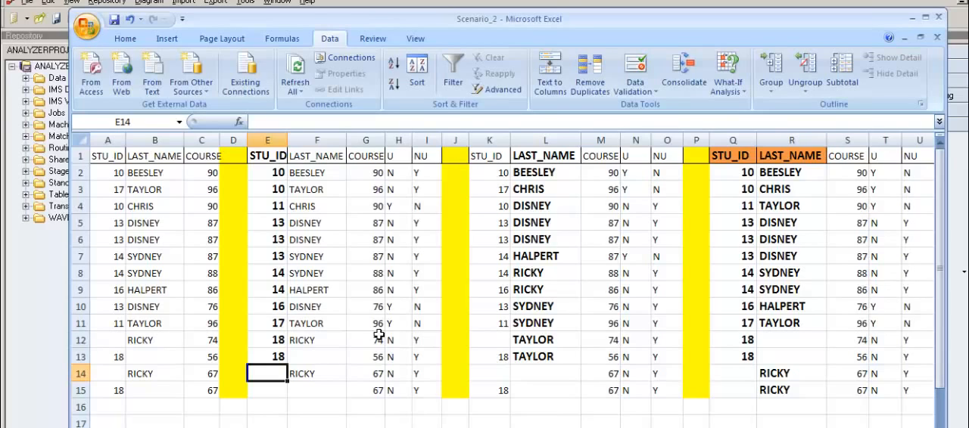
{"action": "key", "text": "Down"}
{"action": "key", "text": "Up"}
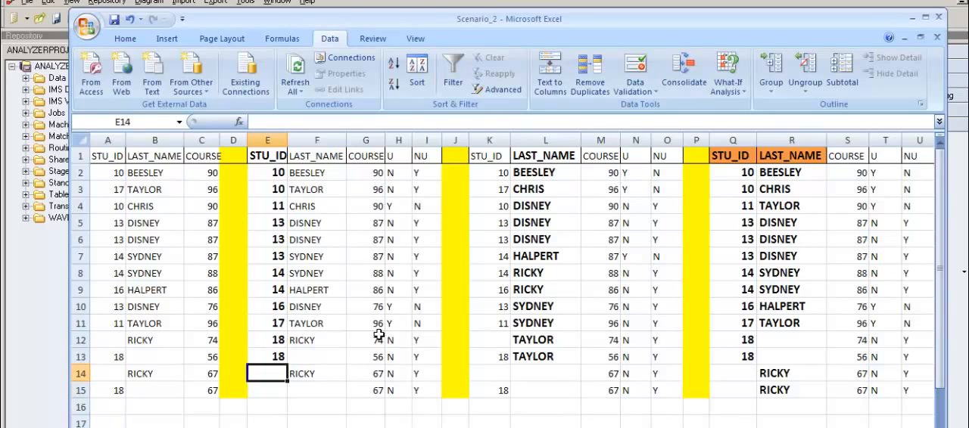
{"action": "key", "text": "Down"}
{"action": "key", "text": "Up"}
{"action": "key", "text": "Down"}
{"action": "key", "text": "Up"}
{"action": "key", "text": "Down"}
{"action": "key", "text": "Up"}
{"action": "key", "text": "Down"}
{"action": "key", "text": "Up"}
{"action": "key", "text": "Down"}
{"action": "key", "text": "Up"}
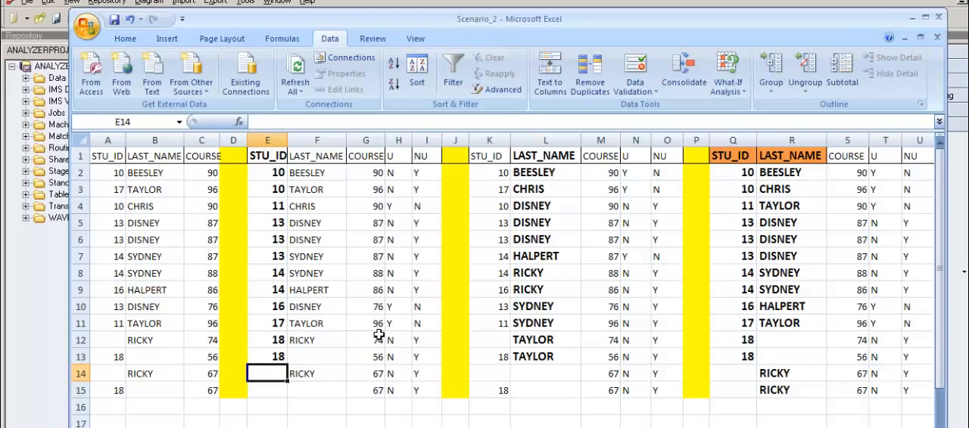
{"action": "key", "text": "Down"}
{"action": "key", "text": "Up"}
{"action": "key", "text": "Up"}
{"action": "key", "text": "Up"}
{"action": "key", "text": "Up"}
{"action": "key", "text": "Up"}
{"action": "key", "text": "Up"}
{"action": "key", "text": "Up"}
{"action": "key", "text": "Up"}
{"action": "key", "text": "Up"}
{"action": "key", "text": "Up"}
{"action": "key", "text": "Up"}
{"action": "key", "text": "Up"}
{"action": "key", "text": "Up"}
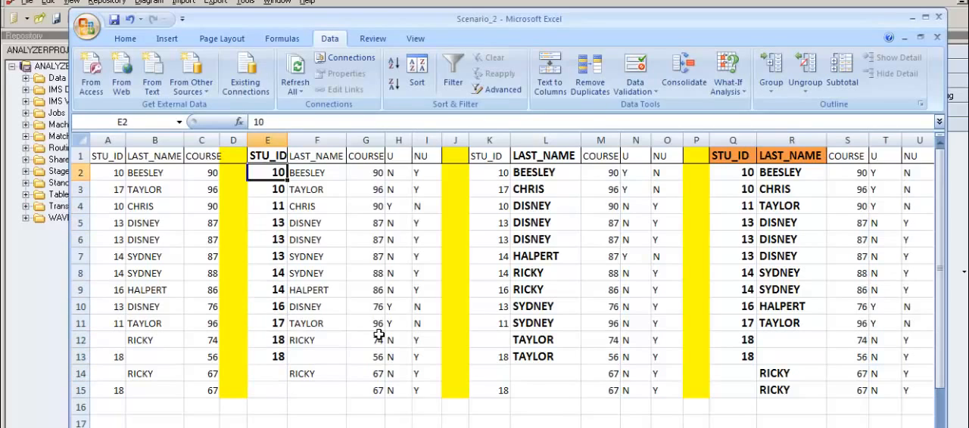
Step: Go back over the first STU_ID keys in E2:E6, comparing repeated values with single ones
{"action": "key", "text": "Down"}
{"action": "key", "text": "Down"}
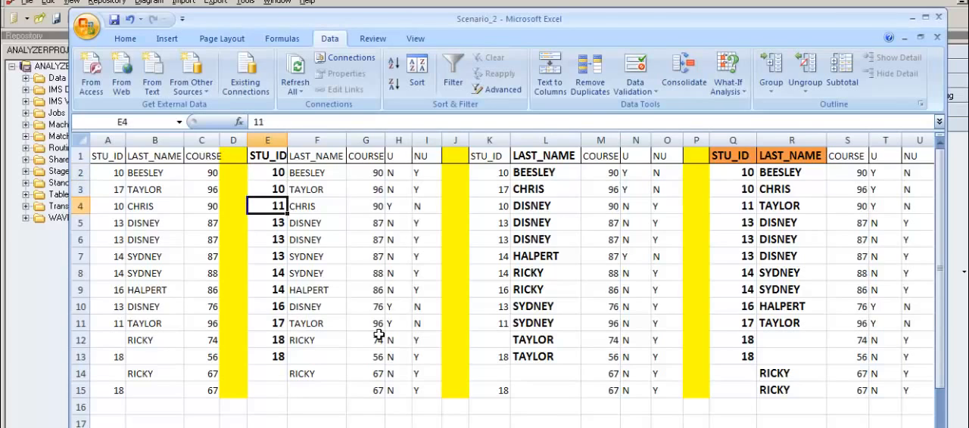
{"action": "key", "text": "Up"}
{"action": "key", "text": "Up"}
{"action": "key", "text": "Down"}
{"action": "key", "text": "Down"}
{"action": "key", "text": "Down"}
{"action": "key", "text": "Down"}
{"action": "key", "text": "Down"}
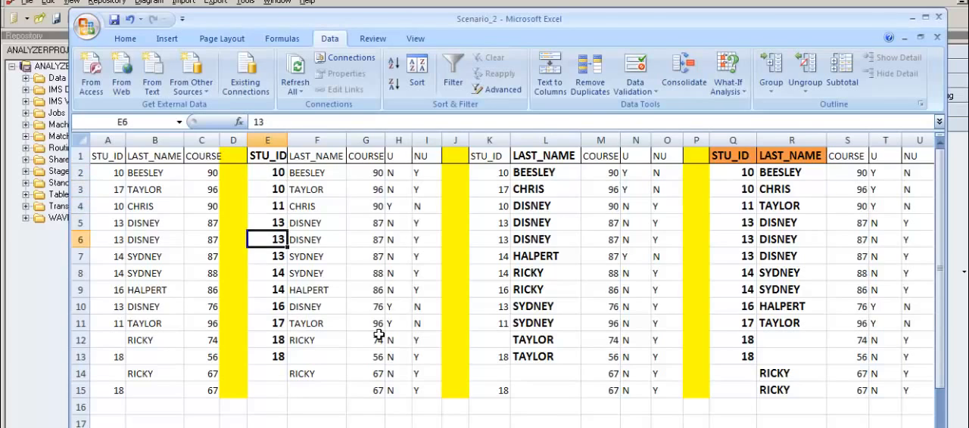
{"action": "key", "text": "Up"}
{"action": "key", "text": "Up"}
{"action": "key", "text": "Up"}
{"action": "key", "text": "Up"}
{"action": "key", "text": "Up"}
Step: Check the U flags in H2:H4 against the STU_ID values in the same rows
{"action": "key", "text": "Right"}
{"action": "key", "text": "Right"}
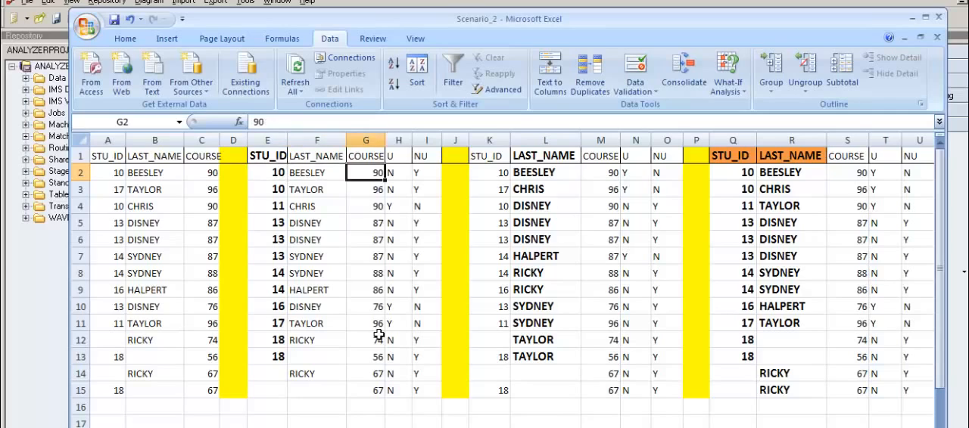
{"action": "key", "text": "Right"}
{"action": "key", "text": "Left"}
{"action": "key", "text": "Left"}
{"action": "key", "text": "Right"}
{"action": "key", "text": "Right"}
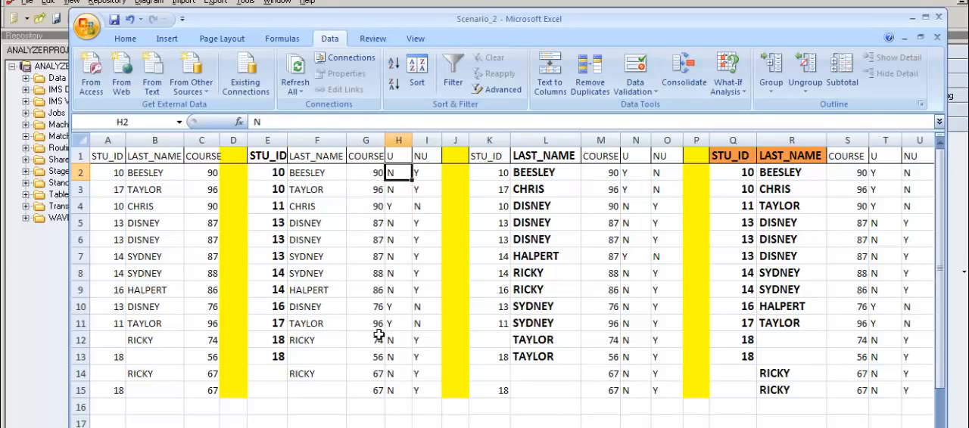
{"action": "key", "text": "Down"}
{"action": "key", "text": "Down"}
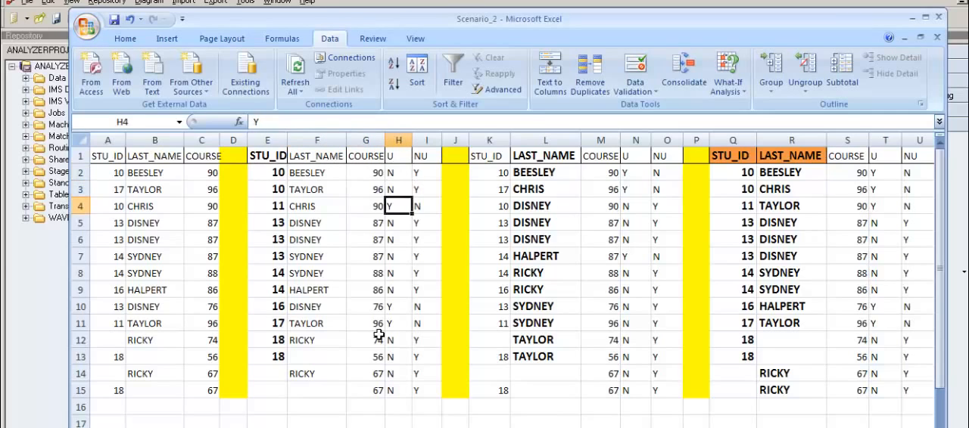
{"action": "key", "text": "Left"}
{"action": "key", "text": "Left"}
{"action": "key", "text": "Left"}
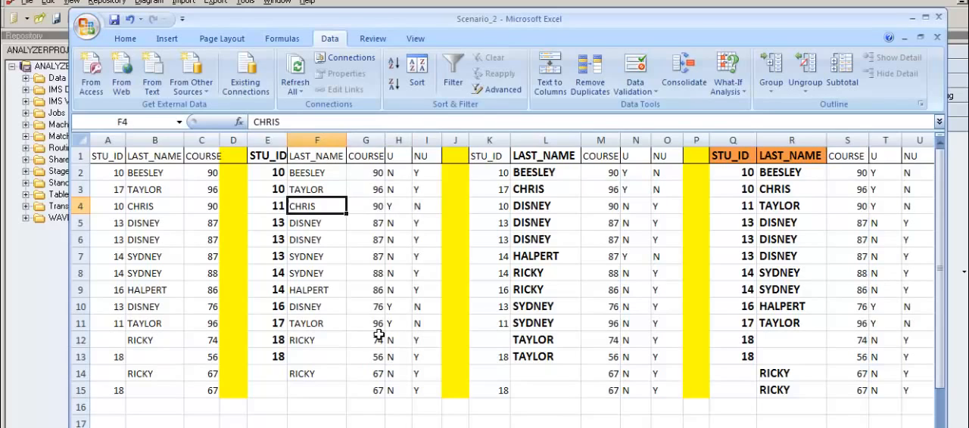
Step: Examine the U flags for the STU_ID 13 and 14 records, and compare H10 with the STU_ID in E10
{"action": "key", "text": "Right"}
{"action": "key", "text": "Right"}
{"action": "key", "text": "Right"}
{"action": "key", "text": "Down"}
{"action": "key", "text": "Down"}
{"action": "key", "text": "Down"}
{"action": "key", "text": "Down"}
{"action": "key", "text": "Down"}
{"action": "key", "text": "Down"}
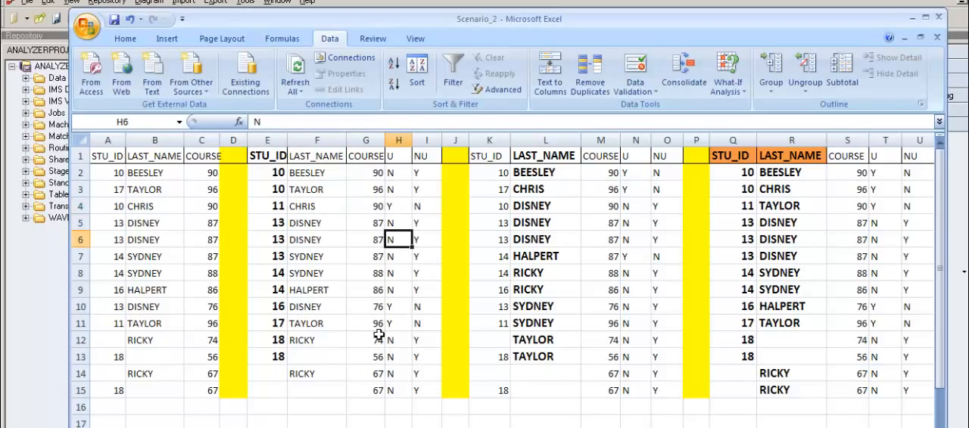
{"action": "key", "text": "Left"}
{"action": "key", "text": "Left"}
{"action": "key", "text": "Left"}
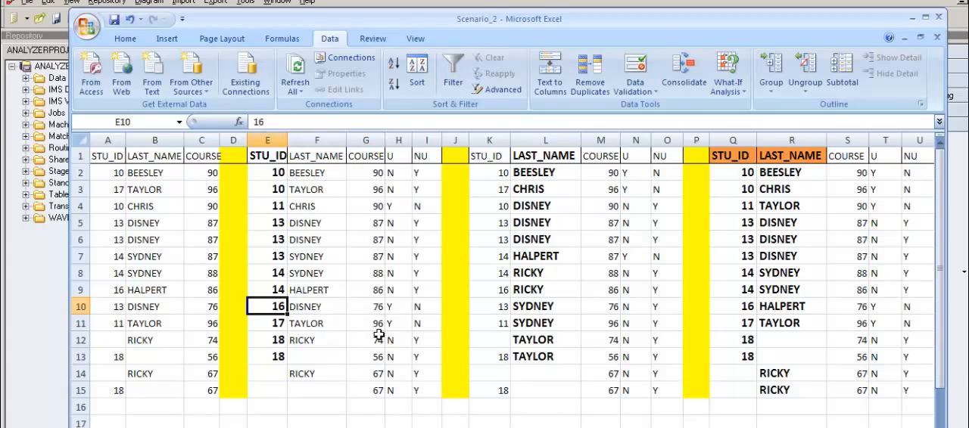
{"action": "key", "text": "Right"}
Step: Compare the STU_ID in E11 with its U flag in H11, and recheck the flags in the rows above
{"action": "key", "text": "Right"}
{"action": "key", "text": "Right"}
{"action": "key", "text": "Down"}
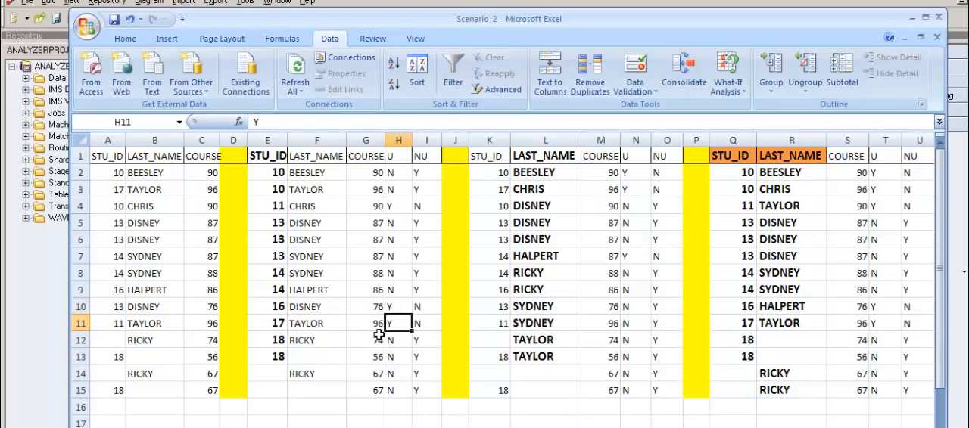
{"action": "key", "text": "Left"}
{"action": "key", "text": "Left"}
{"action": "key", "text": "Left"}
{"action": "key", "text": "Right"}
{"action": "key", "text": "Right"}
{"action": "key", "text": "Right"}
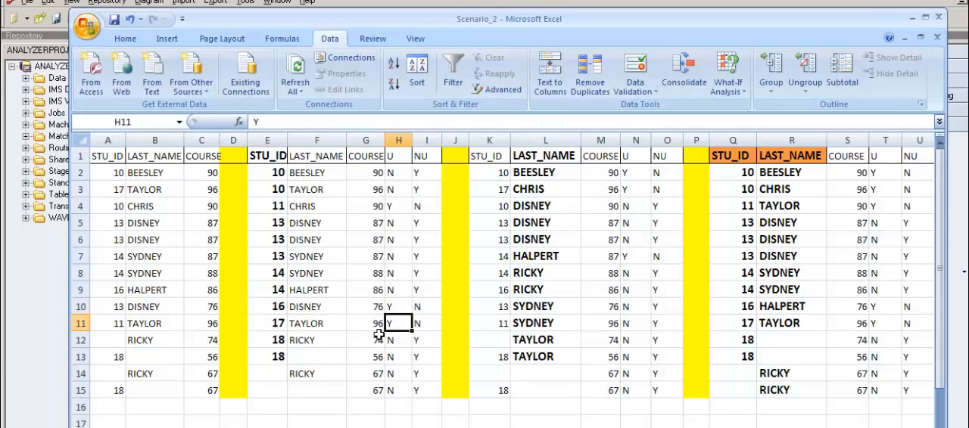
{"action": "key", "text": "Up"}
{"action": "key", "text": "Up"}
{"action": "key", "text": "Up"}
{"action": "key", "text": "Up"}
{"action": "key", "text": "Up"}
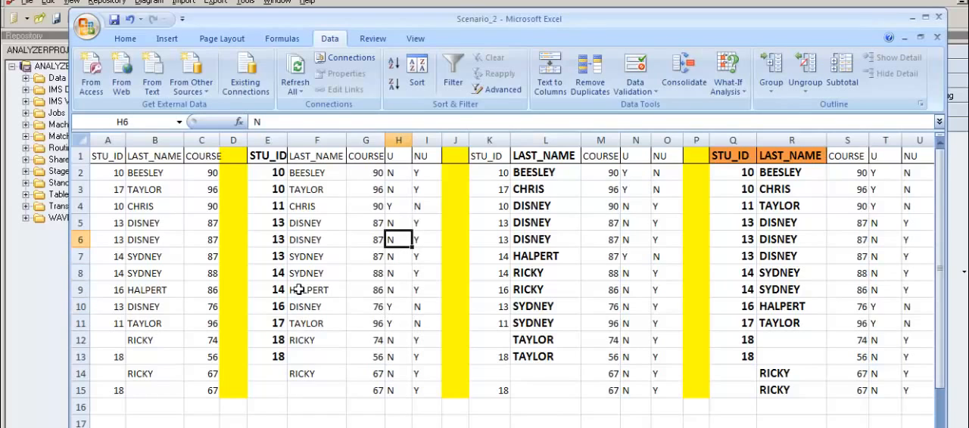
Step: Select the STU_ID-keyed records and their U flags in E2:H15
{"action": "left_click", "coordinate": [271, 173]}
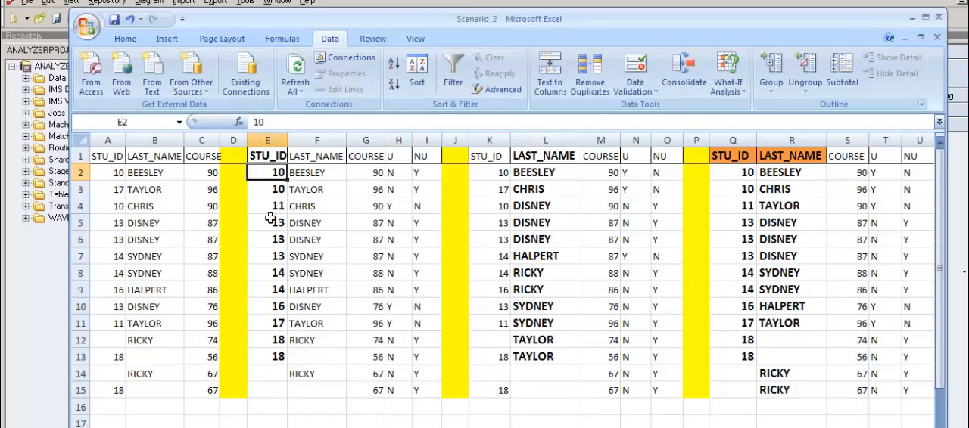
{"action": "left_click_drag", "start_coordinate": [266, 239], "coordinate": [307, 361]}
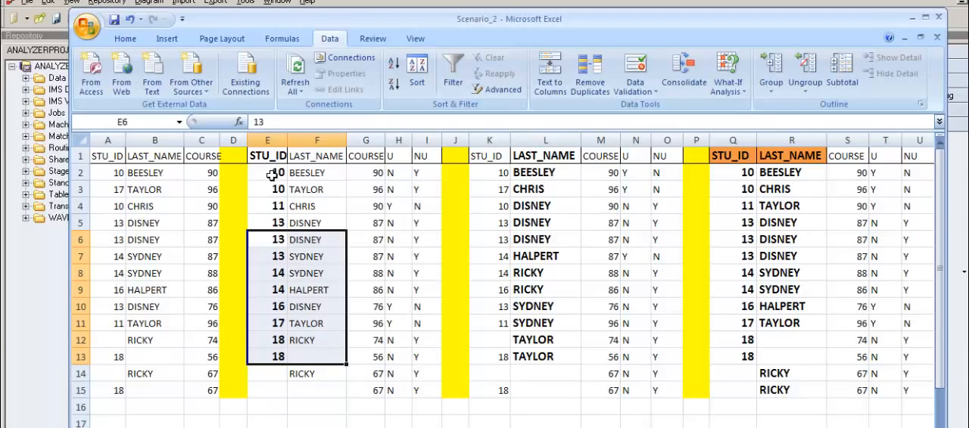
{"action": "left_click_drag", "start_coordinate": [272, 173], "coordinate": [397, 391]}
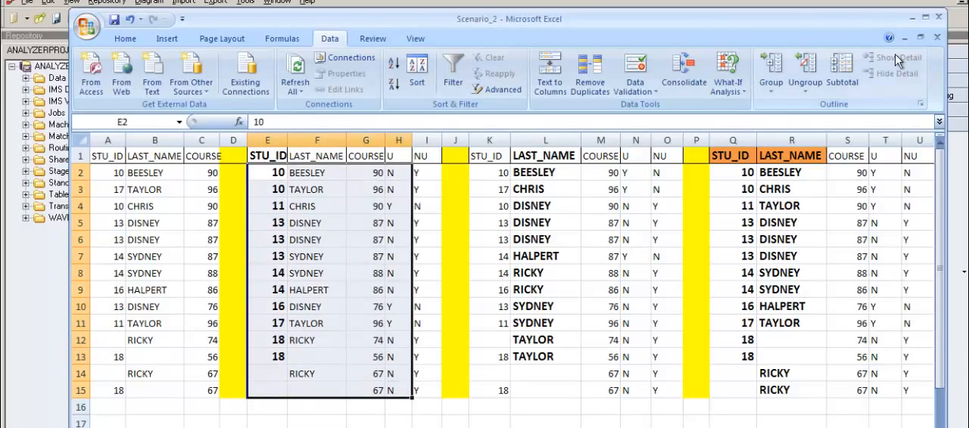
Step: Switch to DataStage Designer and add a Sequential File stage linked to a Copy stage in the Scenario_3 job
{"action": "left_click", "coordinate": [913, 17]}
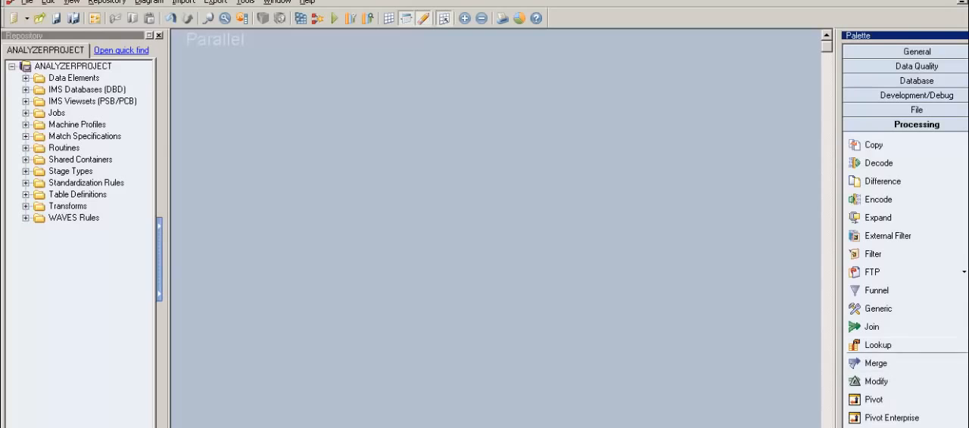
{"action": "left_click", "coordinate": [941, 114]}
{"action": "mouse_move", "coordinate": [900, 253]}
{"action": "left_mouse_down"}
{"action": "mouse_move", "coordinate": [458, 163]}
{"action": "mouse_move", "coordinate": [255, 200]}
{"action": "mouse_move", "coordinate": [259, 210]}
{"action": "mouse_move", "coordinate": [343, 240]}
{"action": "mouse_move", "coordinate": [415, 225]}
{"action": "mouse_move", "coordinate": [396, 232]}
{"action": "left_mouse_up"}
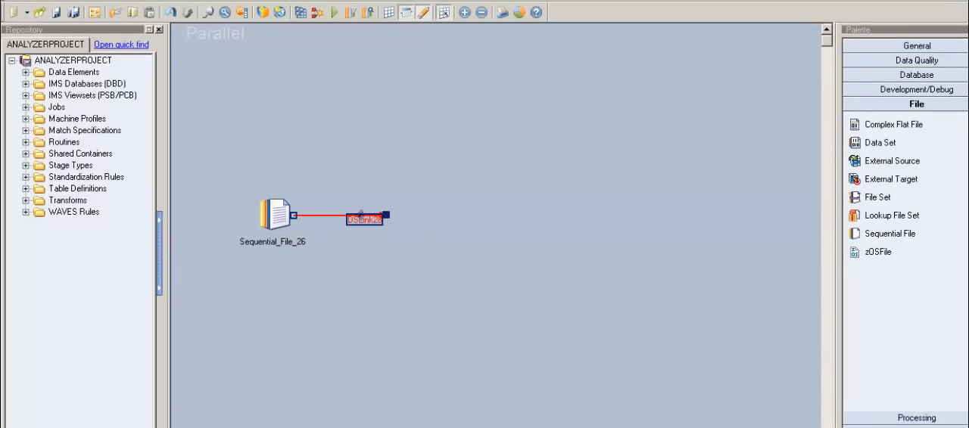
{"action": "left_click", "coordinate": [924, 376]}
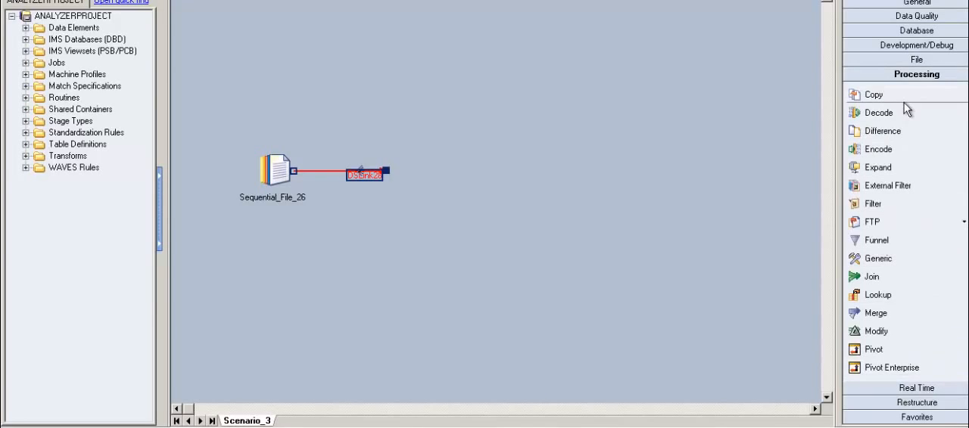
{"action": "left_click_drag", "start_coordinate": [903, 97], "coordinate": [395, 165]}
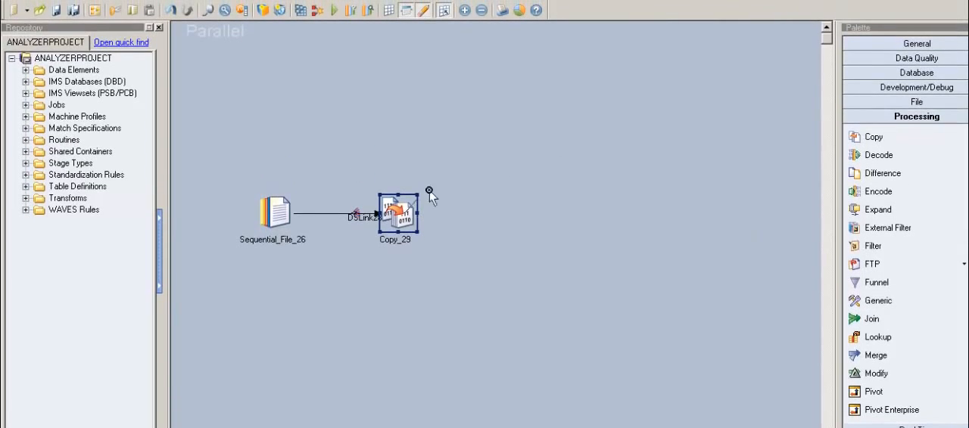
Step: Add an Aggregator stage above the Copy stage and link the Copy output to it
{"action": "left_click_drag", "start_coordinate": [429, 190], "coordinate": [458, 135]}
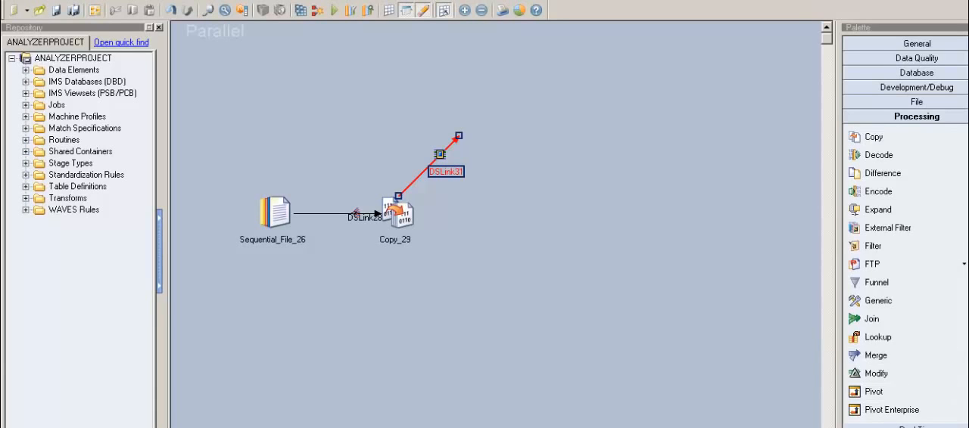
{"action": "left_click", "coordinate": [967, 131]}
{"action": "left_click", "coordinate": [967, 131]}
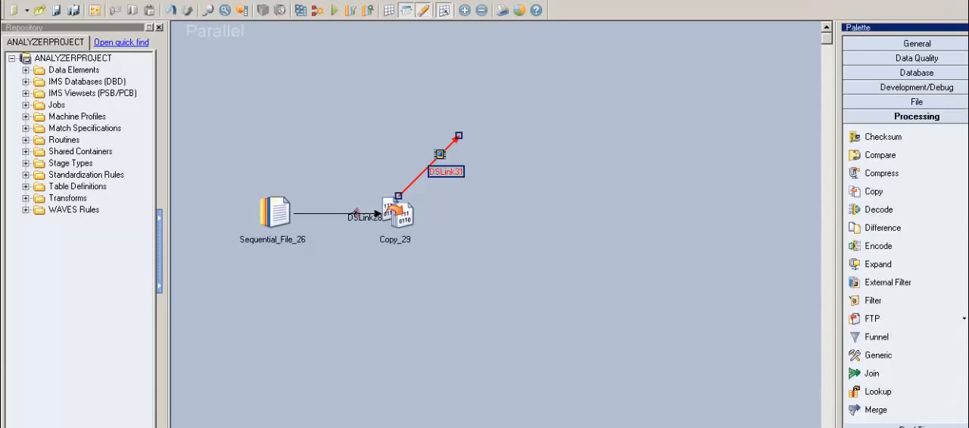
{"action": "left_click_drag", "start_coordinate": [930, 141], "coordinate": [468, 130]}
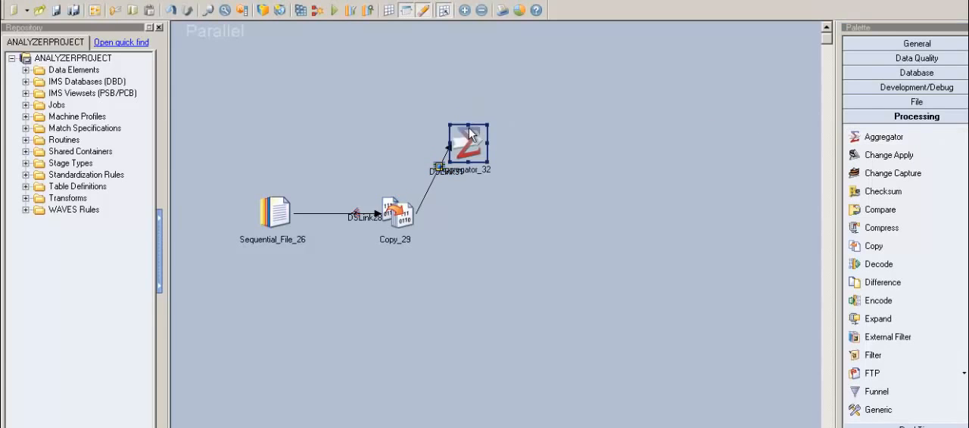
{"action": "left_click", "coordinate": [477, 107]}
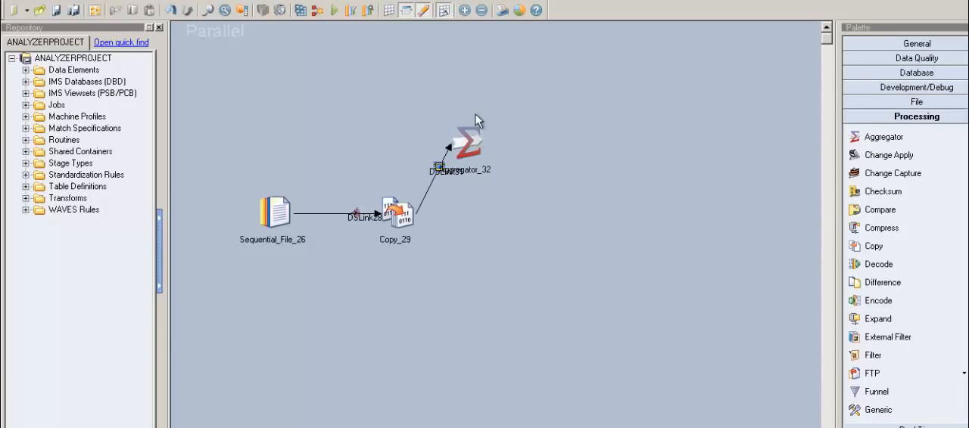
Step: Draw an output link from the Aggregator and attach a Transformer stage to its end
{"action": "left_click_drag", "start_coordinate": [476, 157], "coordinate": [575, 119]}
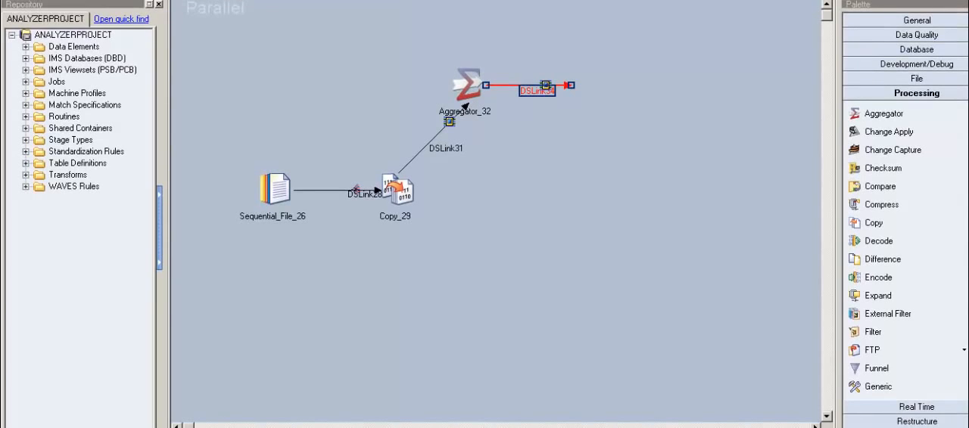
{"action": "scroll", "coordinate": [905, 250], "scroll_direction": "down", "scroll_amount": 10}
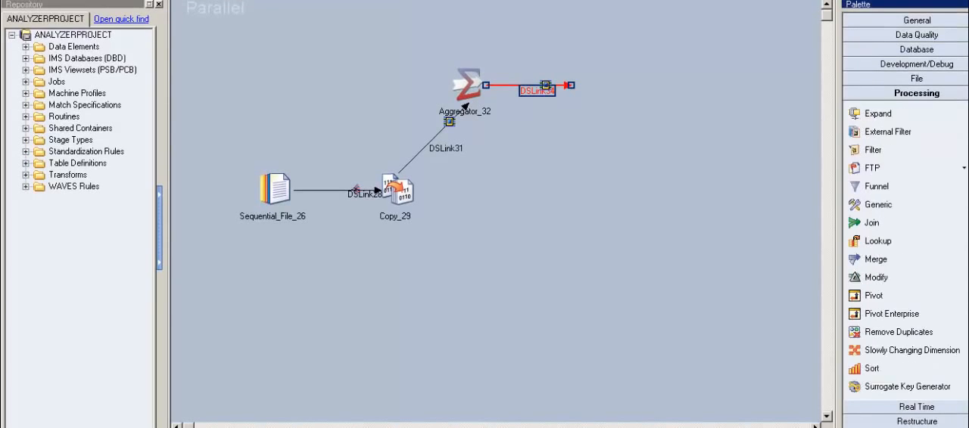
{"action": "scroll", "coordinate": [882, 374], "scroll_direction": "down", "scroll_amount": 3}
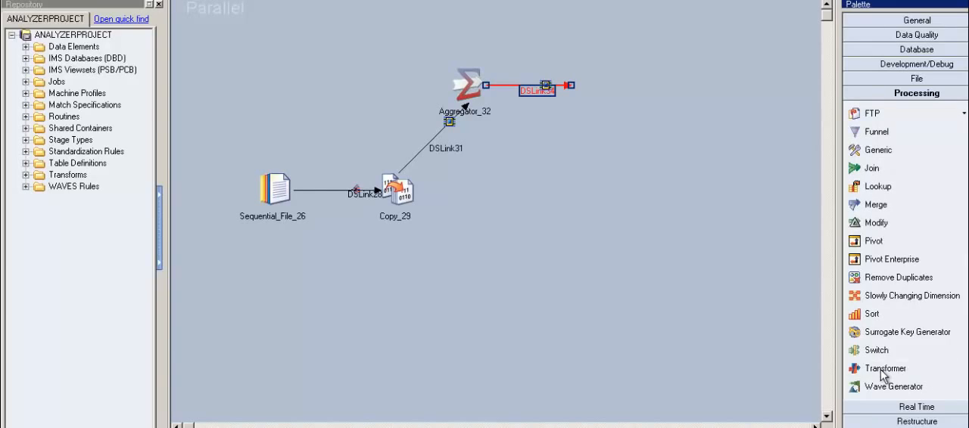
{"action": "left_click_drag", "start_coordinate": [882, 371], "coordinate": [576, 80]}
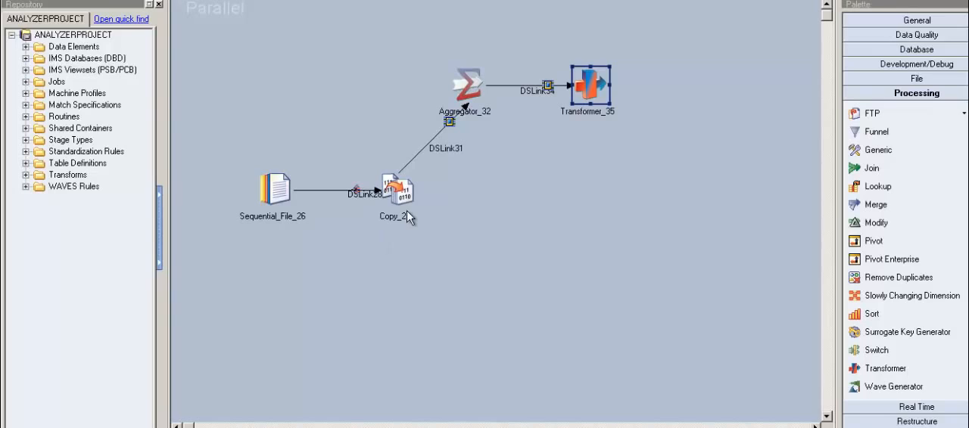
Step: Link the Copy and Transformer outputs into a new Join stage placed below the Transformer
{"action": "left_click_drag", "start_coordinate": [414, 208], "coordinate": [610, 194]}
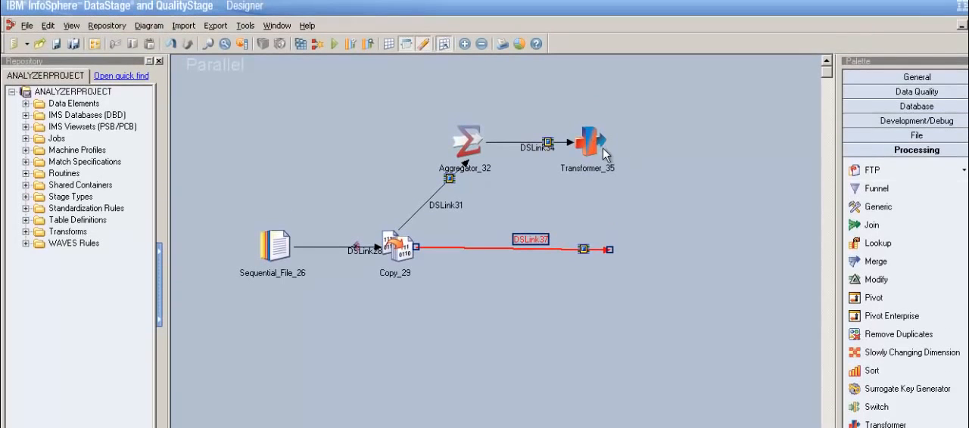
{"action": "left_click_drag", "start_coordinate": [603, 147], "coordinate": [642, 220]}
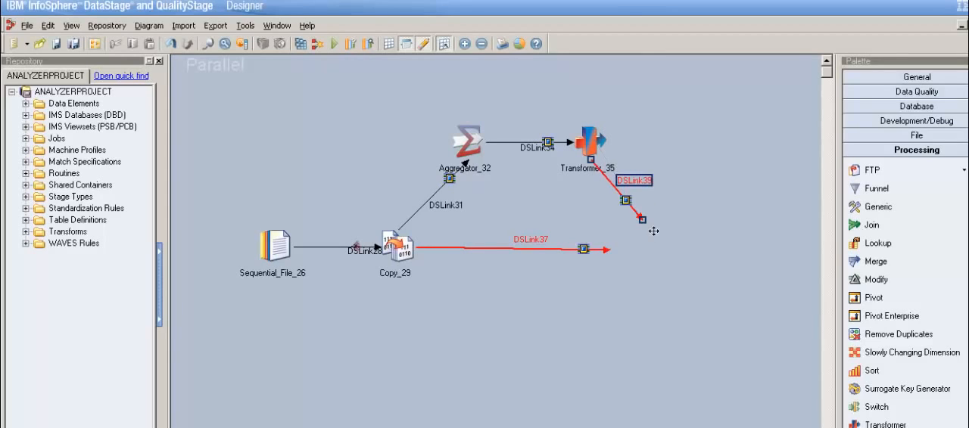
{"action": "left_click", "coordinate": [897, 230]}
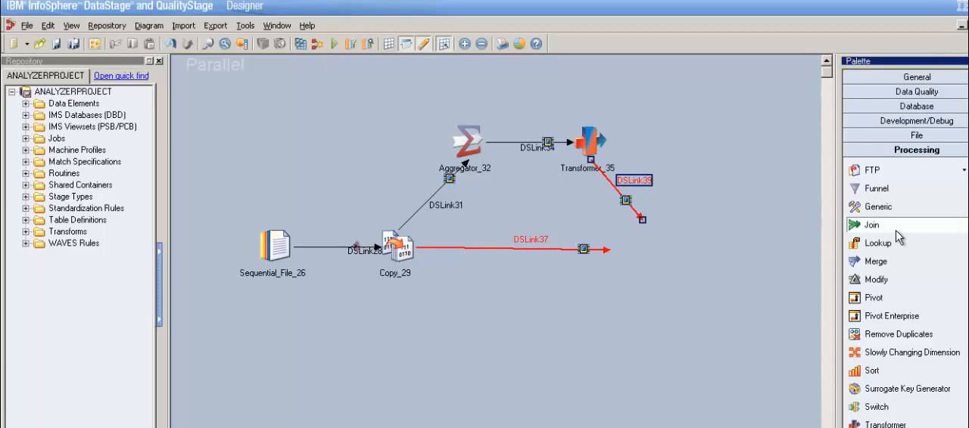
{"action": "left_click", "coordinate": [627, 236]}
{"action": "mouse_move", "coordinate": [655, 248]}
{"action": "left_mouse_down"}
{"action": "mouse_move", "coordinate": [643, 232]}
{"action": "mouse_move", "coordinate": [643, 249]}
{"action": "left_mouse_up"}
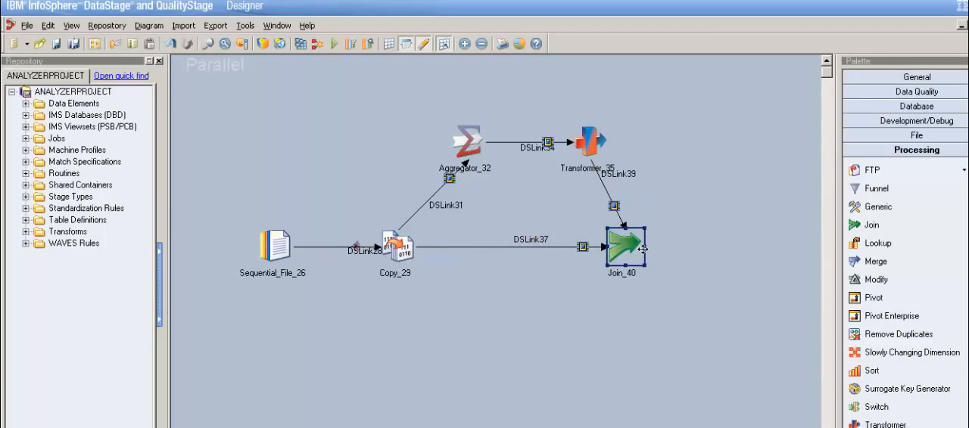
Step: Select all stages of the job and shift the whole layout slightly left on the canvas
{"action": "left_click", "coordinate": [451, 130]}
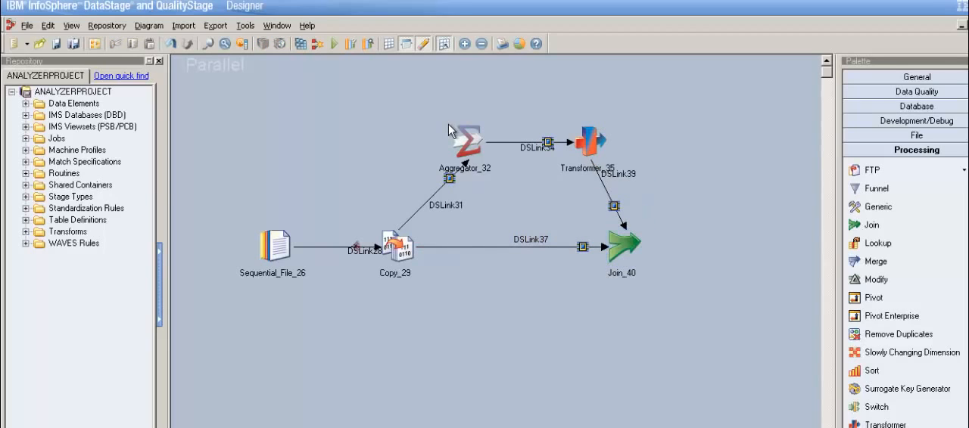
{"action": "left_click_drag", "start_coordinate": [240, 95], "coordinate": [449, 268]}
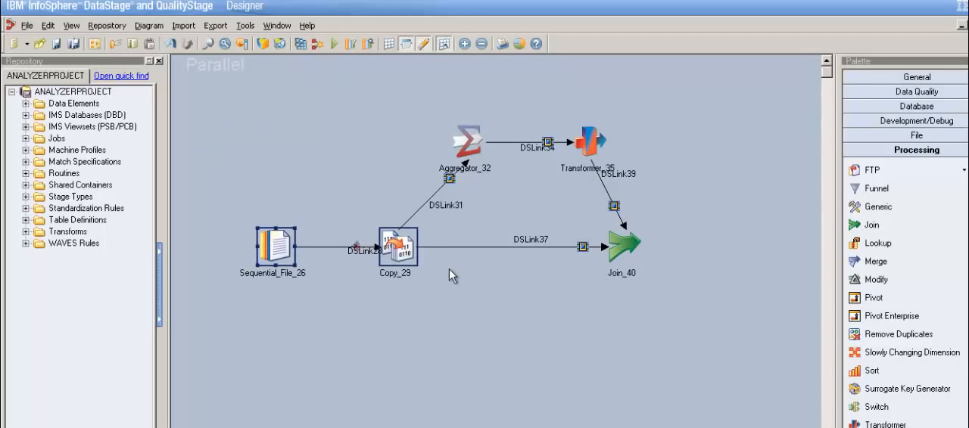
{"action": "left_click", "coordinate": [605, 315]}
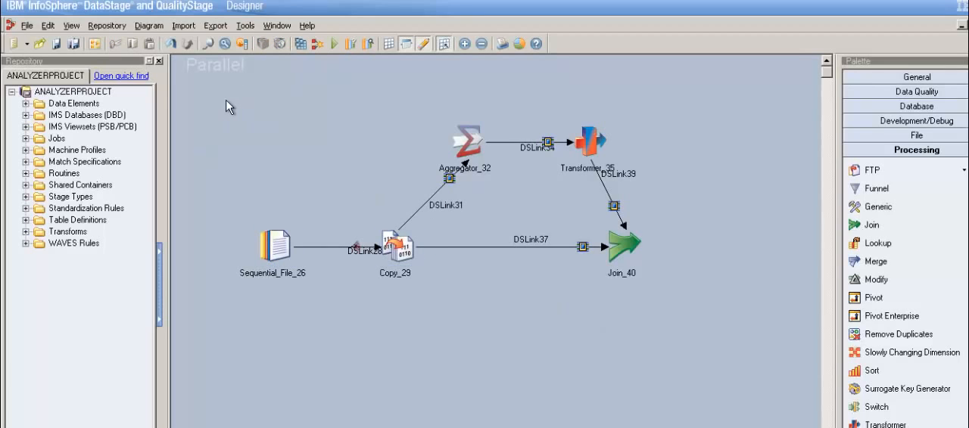
{"action": "left_click_drag", "start_coordinate": [243, 102], "coordinate": [703, 347]}
{"action": "left_click_drag", "start_coordinate": [422, 260], "coordinate": [377, 262]}
{"action": "left_click", "coordinate": [676, 199]}
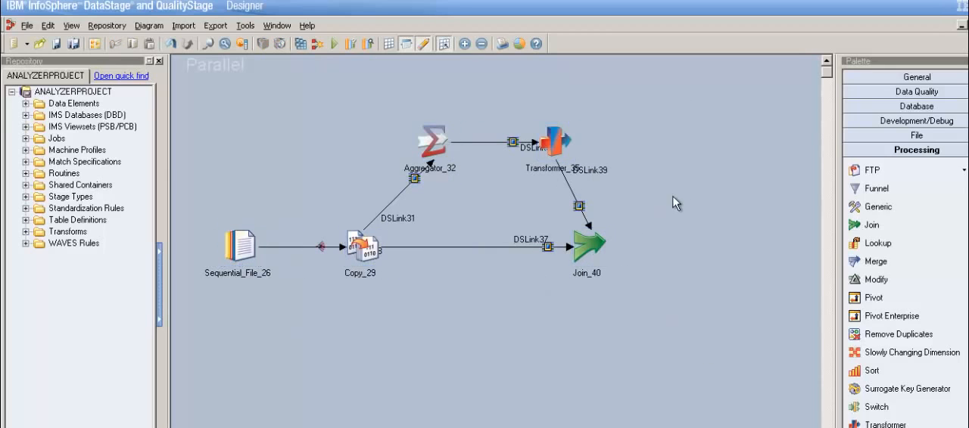
Step: Draw an output link from the Join stage to a new Sequential File target, and lower the Transformer output link's label
{"action": "left_click_drag", "start_coordinate": [604, 254], "coordinate": [710, 242]}
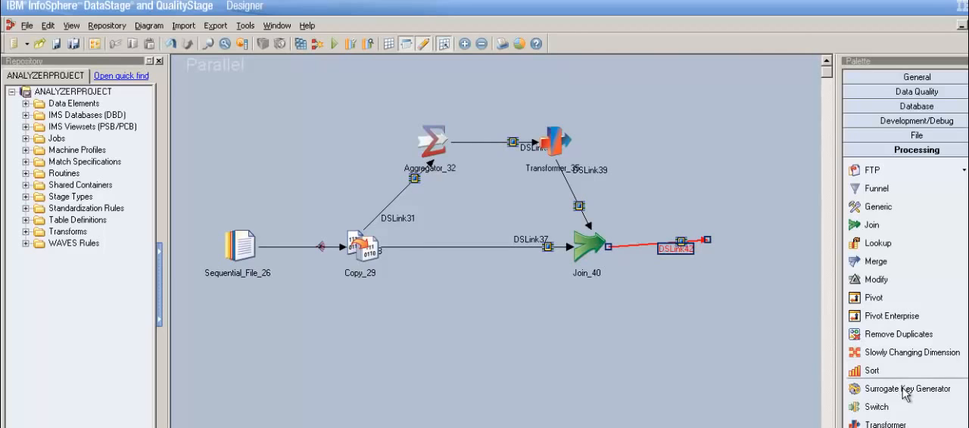
{"action": "left_click", "coordinate": [916, 135]}
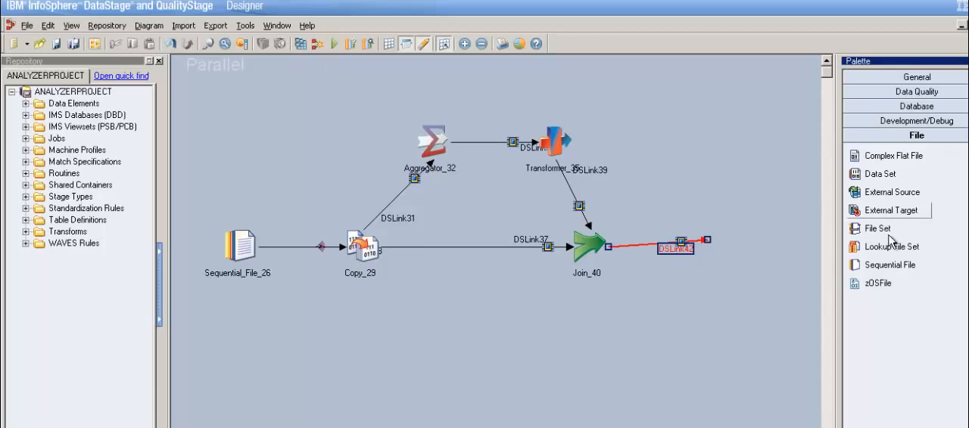
{"action": "left_click_drag", "start_coordinate": [891, 275], "coordinate": [758, 259]}
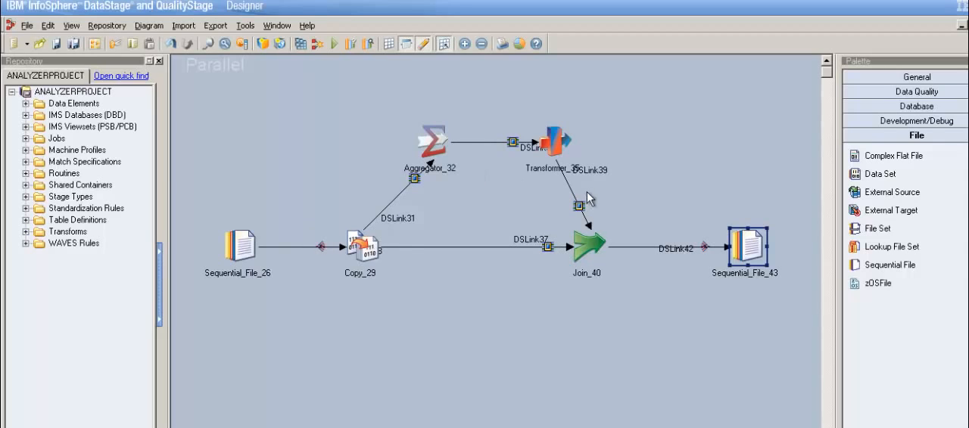
{"action": "left_click_drag", "start_coordinate": [604, 178], "coordinate": [604, 198]}
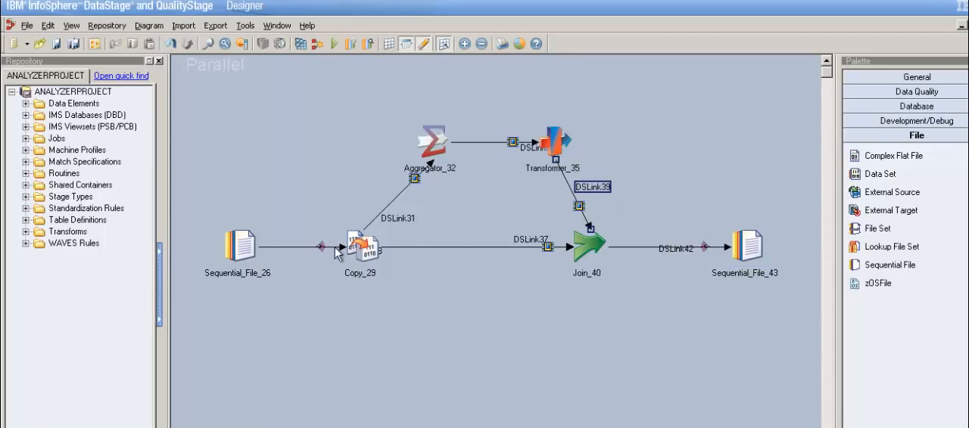
Step: Set the source Sequential File stage to read from C:\DS_Practice\Scenario_3.txt
{"action": "left_click_drag", "start_coordinate": [204, 203], "coordinate": [306, 338]}
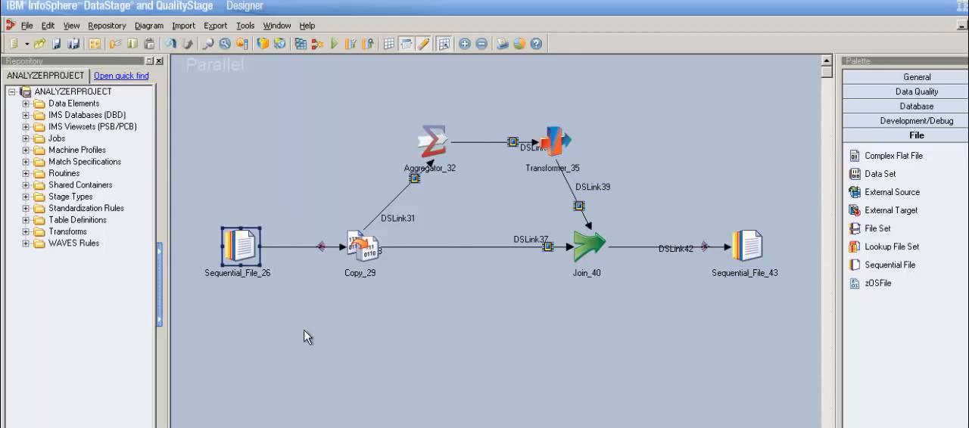
{"action": "left_click", "coordinate": [381, 260]}
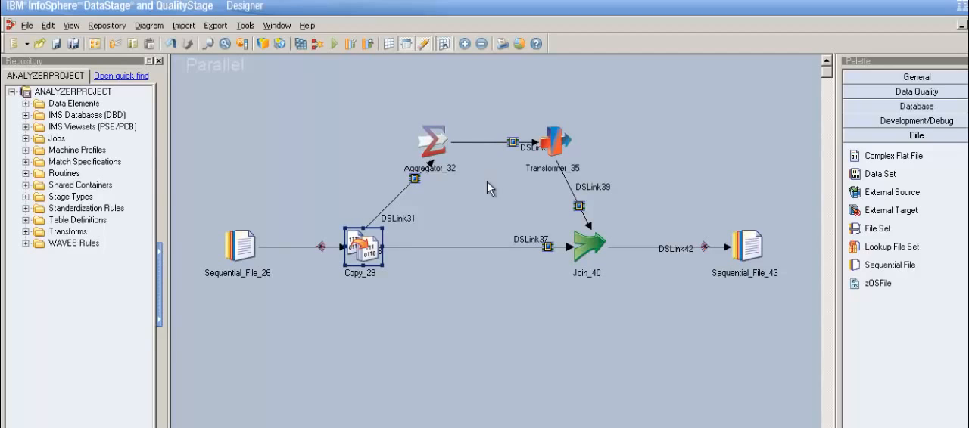
{"action": "double_click", "coordinate": [258, 253]}
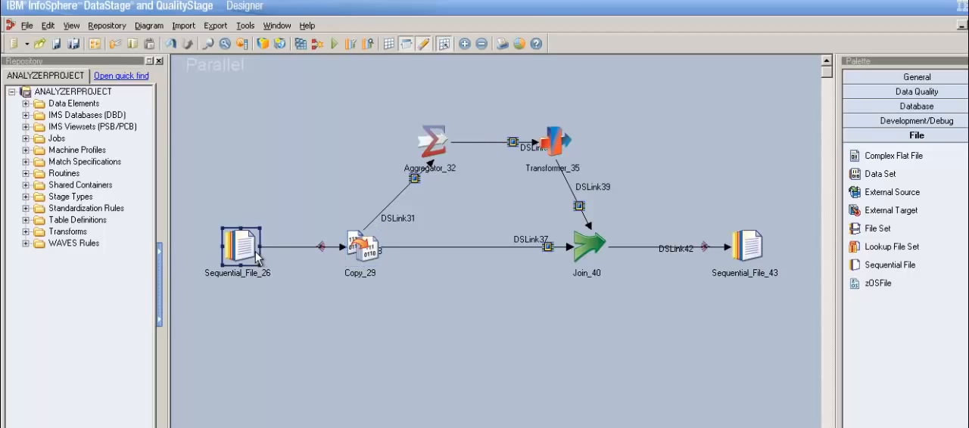
{"action": "left_click", "coordinate": [346, 132]}
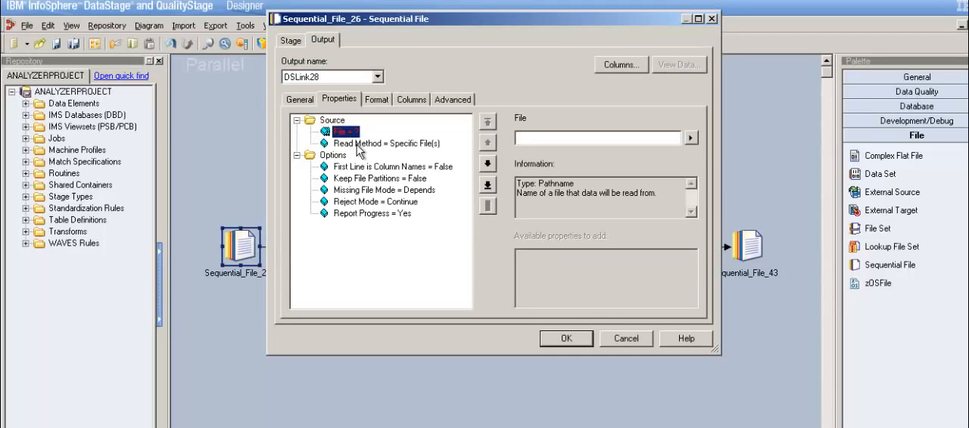
{"action": "left_click", "coordinate": [691, 138]}
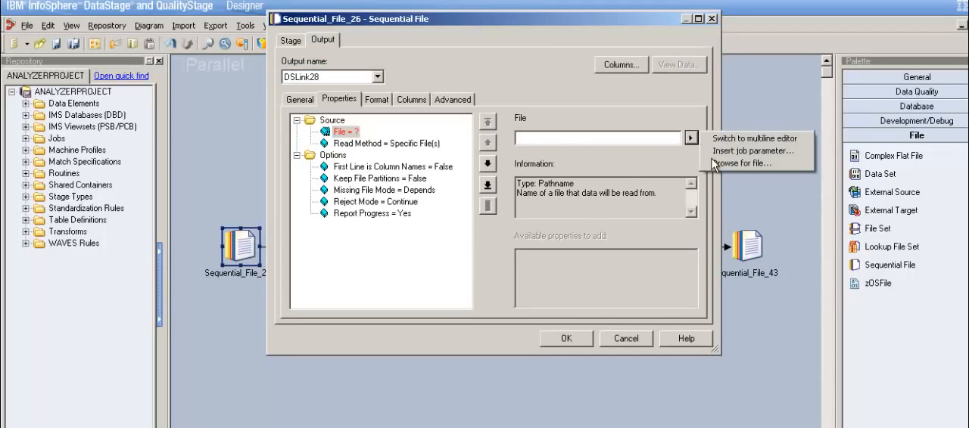
{"action": "left_click", "coordinate": [727, 164]}
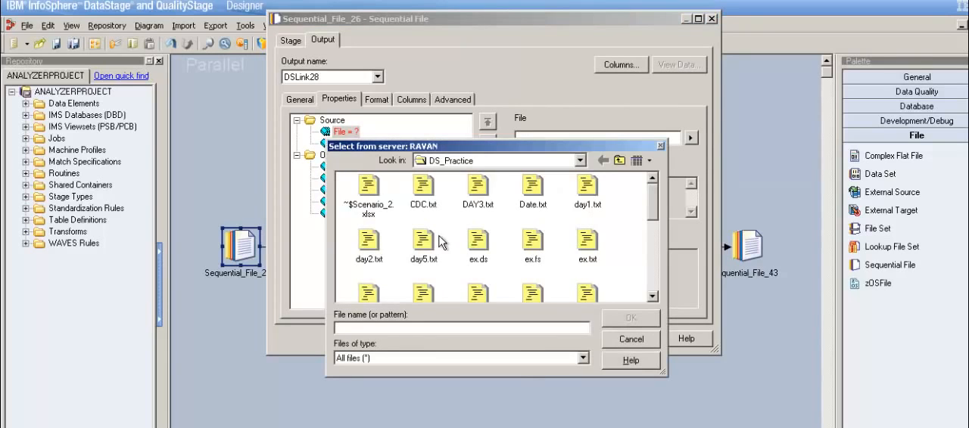
{"action": "left_click_drag", "start_coordinate": [661, 218], "coordinate": [668, 293]}
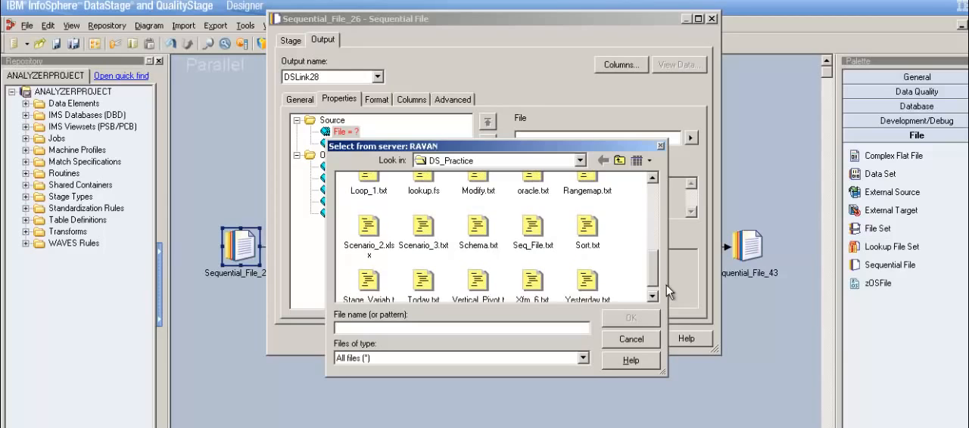
{"action": "left_click", "coordinate": [428, 244]}
{"action": "left_click", "coordinate": [641, 324]}
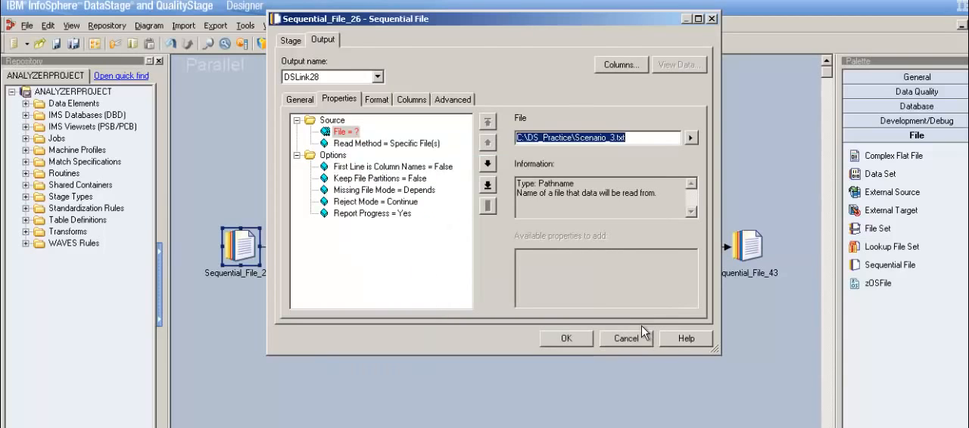
Step: Set First Line is Column Names to True and the Quote format to none for the source file
{"action": "left_click", "coordinate": [402, 168]}
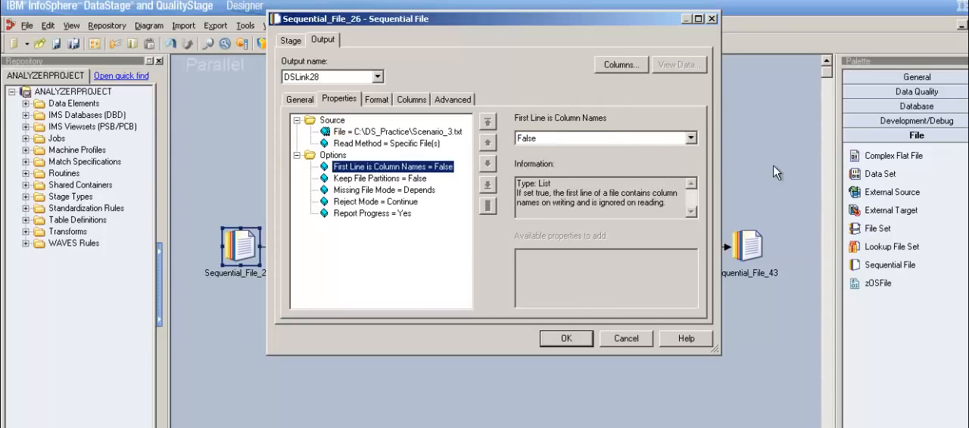
{"action": "left_click", "coordinate": [690, 137]}
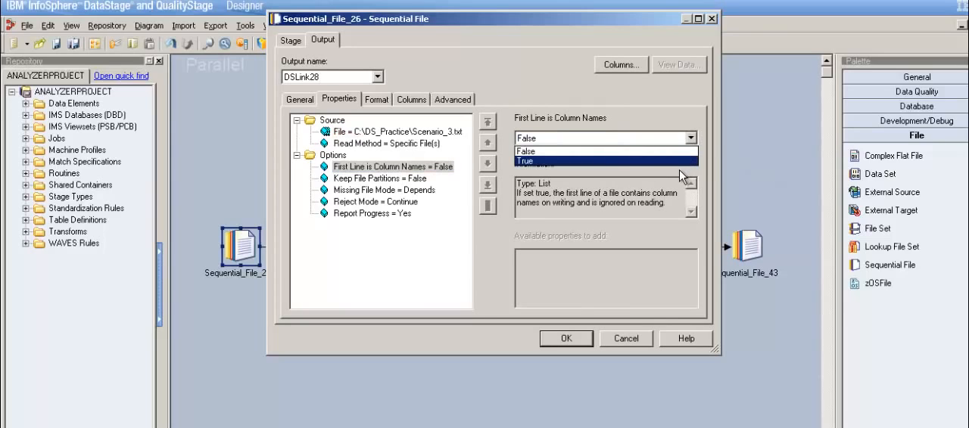
{"action": "left_click", "coordinate": [679, 161]}
{"action": "left_click", "coordinate": [390, 105]}
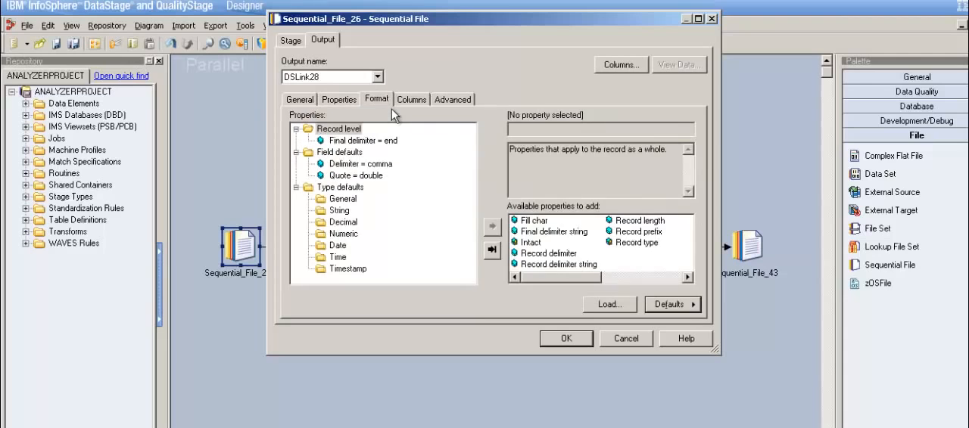
{"action": "left_click", "coordinate": [378, 176]}
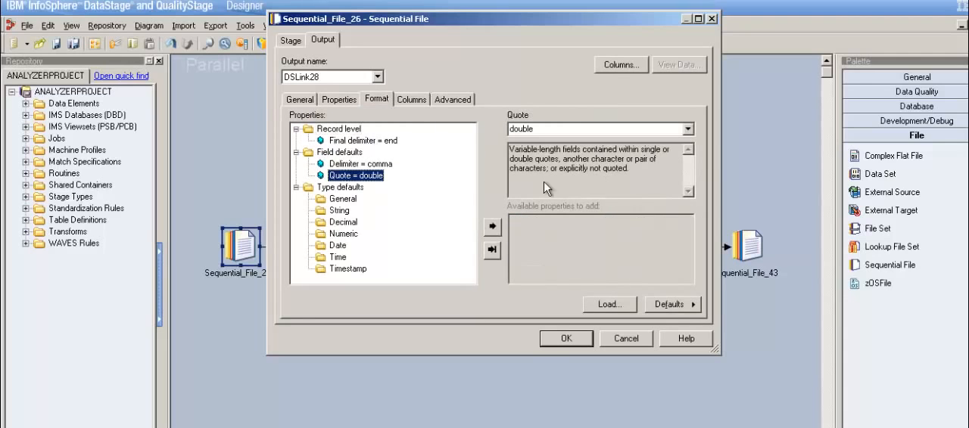
{"action": "left_click", "coordinate": [688, 129]}
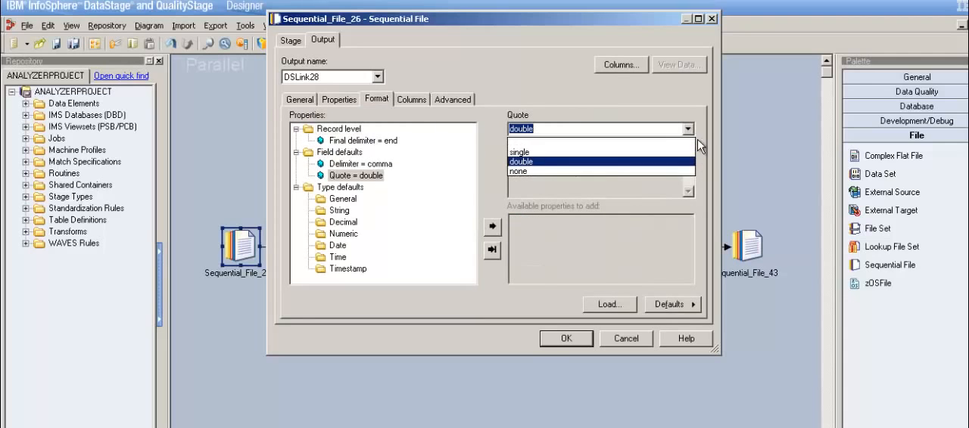
{"action": "left_click", "coordinate": [667, 180]}
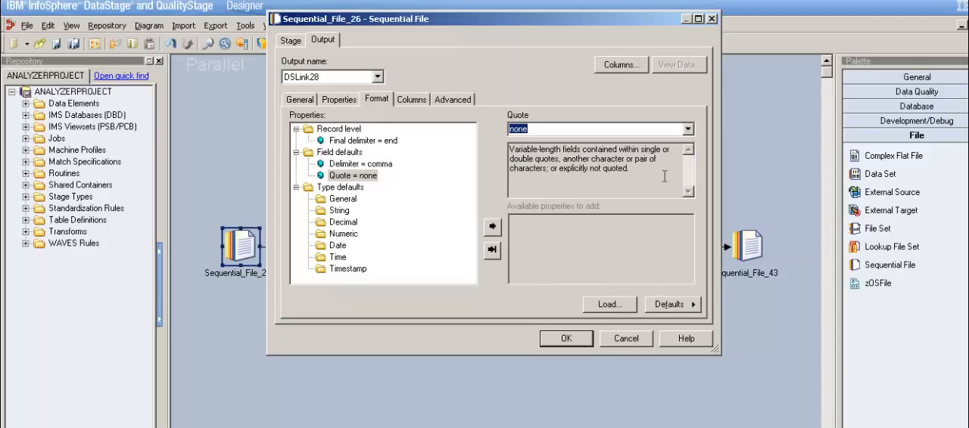
Step: Define the source file's output columns STU_ID, LAST_NAME and COURSE
{"action": "left_click", "coordinate": [425, 106]}
{"action": "left_click", "coordinate": [360, 131]}
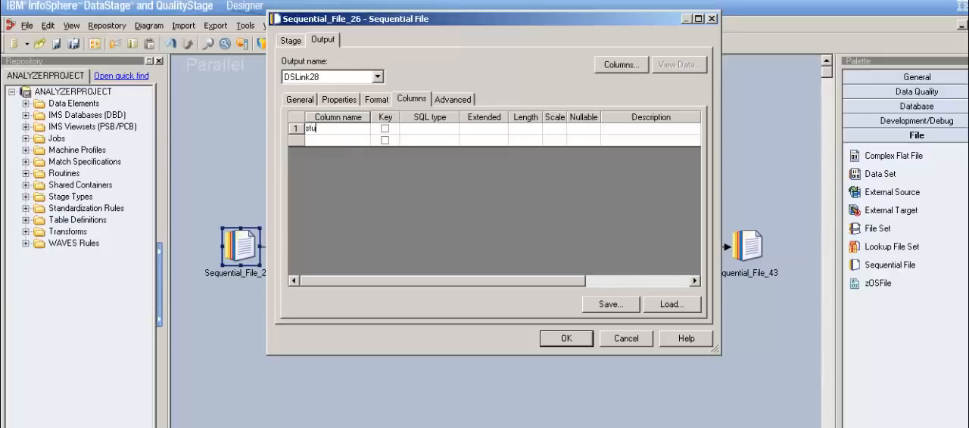
{"action": "type", "text": "stu_id"}
{"action": "key", "text": "BackSpace"}
{"action": "key", "text": "BackSpace"}
{"action": "key", "text": "BackSpace"}
{"action": "key", "text": "BackSpace"}
{"action": "key", "text": "BackSpace"}
{"action": "key", "text": "BackSpace"}
{"action": "type", "text": "STU"}
{"action": "key", "text": "Return"}
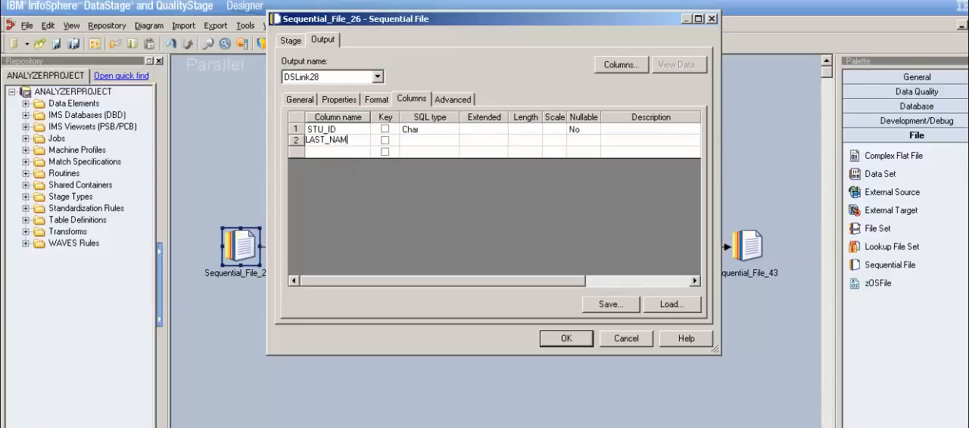
{"action": "key", "text": "Return"}
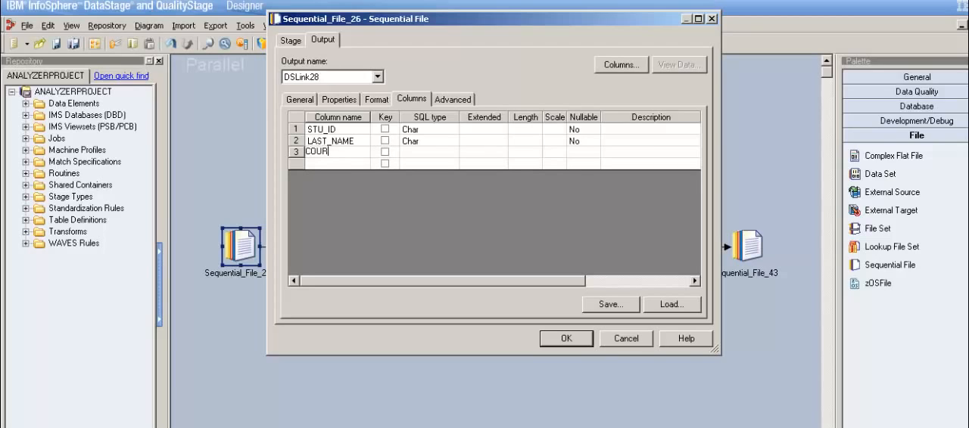
Step: Set the SQL type of the STU_ID, LAST_NAME and COURSE columns to VarChar
{"action": "left_click", "coordinate": [439, 132]}
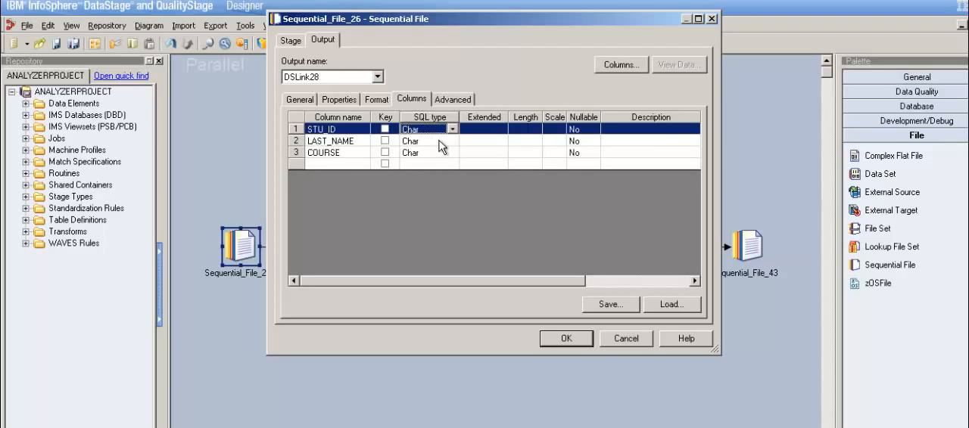
{"action": "key", "text": "v"}
{"action": "key", "text": "v"}
{"action": "key", "text": "Return"}
{"action": "left_click", "coordinate": [434, 157]}
{"action": "left_click", "coordinate": [446, 142]}
{"action": "key", "text": "v"}
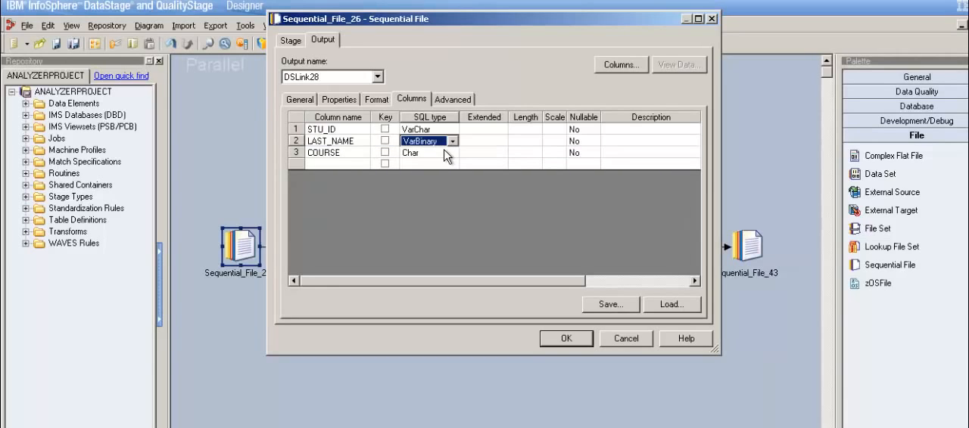
{"action": "key", "text": "v"}
{"action": "key", "text": "Return"}
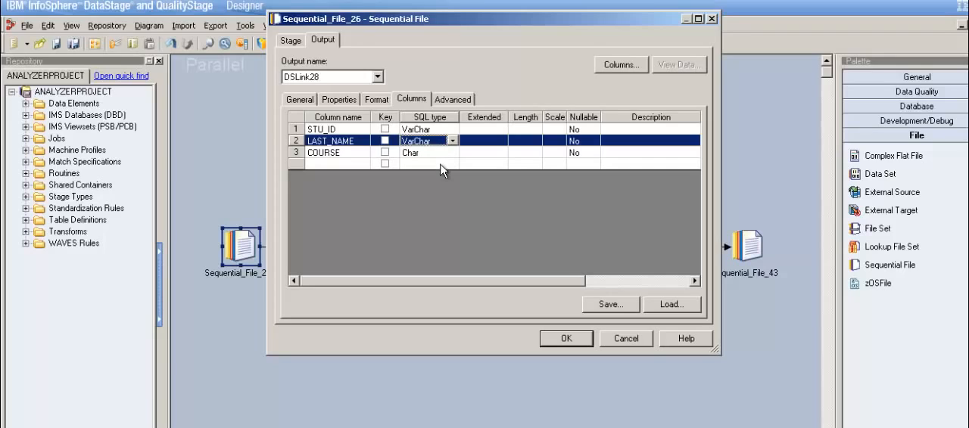
{"action": "left_click", "coordinate": [442, 156]}
{"action": "key", "text": "v"}
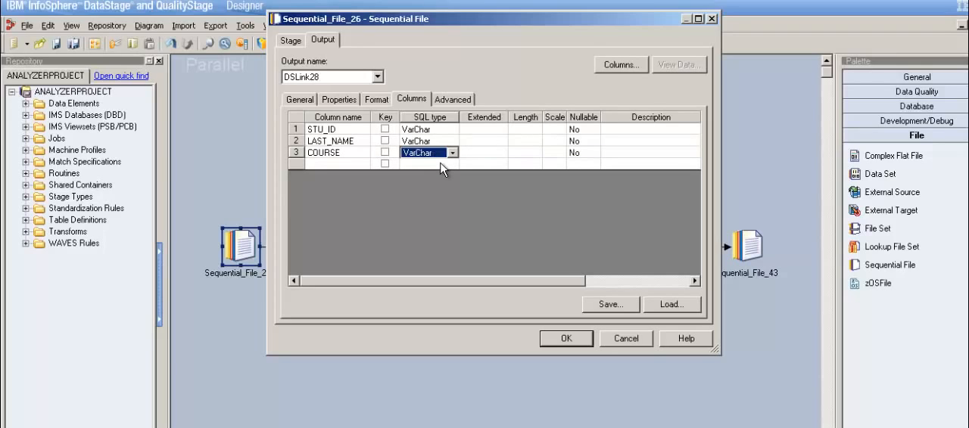
{"action": "key", "text": "Return"}
Step: Set the column lengths to 2 for STU_ID, 20 for LAST_NAME and 2 for COURSE
{"action": "left_click", "coordinate": [532, 136]}
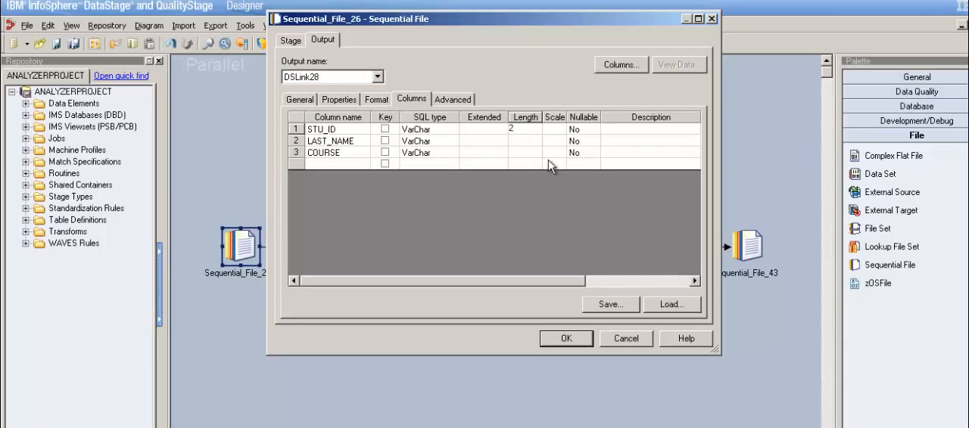
{"action": "left_click", "coordinate": [542, 145]}
{"action": "left_click", "coordinate": [538, 155]}
{"action": "type", "text": "4"}
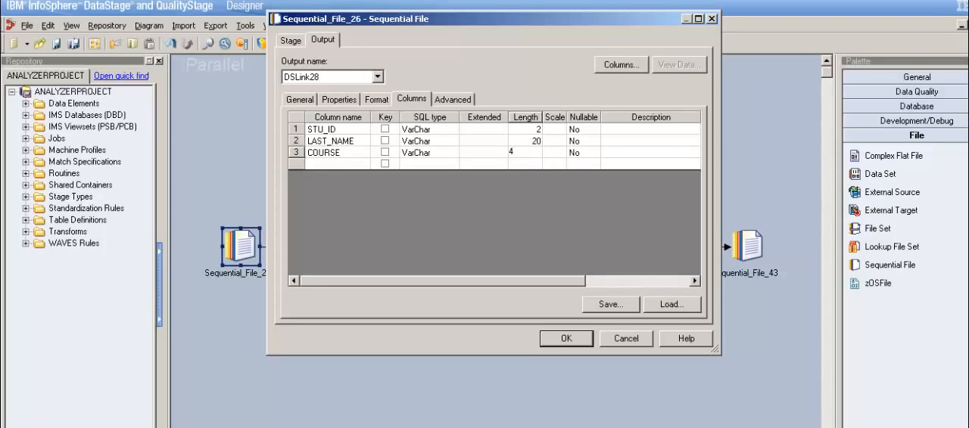
{"action": "left_click", "coordinate": [524, 165]}
Step: Set Nullable to Yes for the STU_ID, LAST_NAME and COURSE columns of the source file
{"action": "left_click", "coordinate": [595, 132]}
{"action": "left_click", "coordinate": [596, 132]}
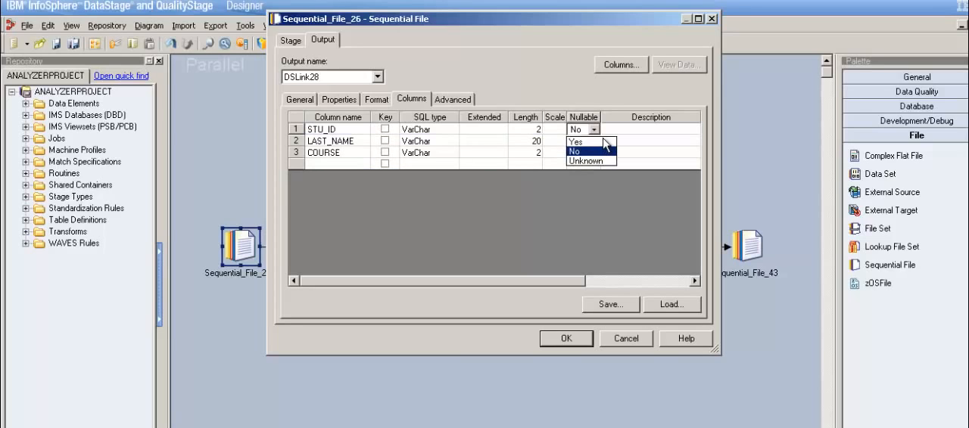
{"action": "left_click", "coordinate": [598, 141]}
{"action": "left_click", "coordinate": [594, 142]}
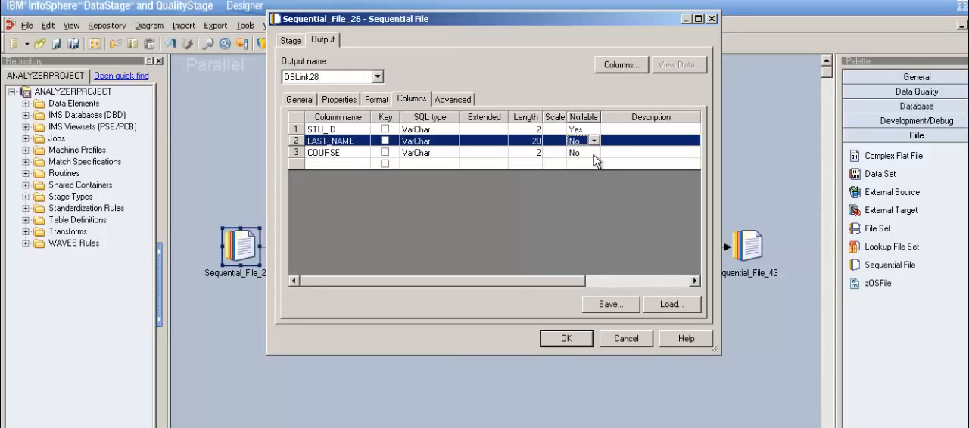
{"action": "left_click", "coordinate": [594, 140]}
{"action": "left_click", "coordinate": [593, 152]}
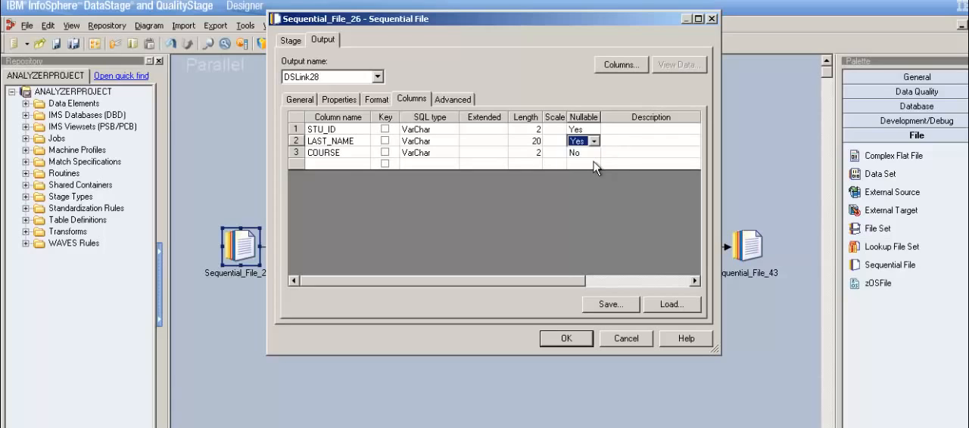
{"action": "left_click", "coordinate": [595, 152]}
{"action": "left_click", "coordinate": [595, 152]}
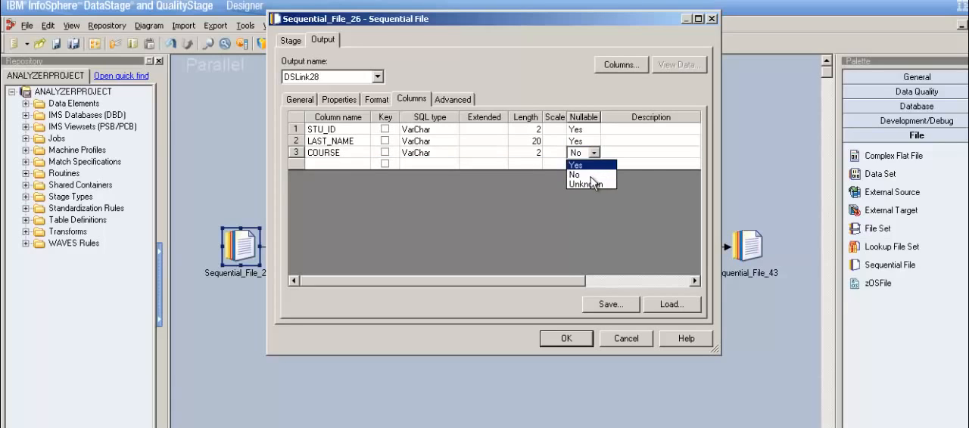
{"action": "left_click", "coordinate": [590, 166]}
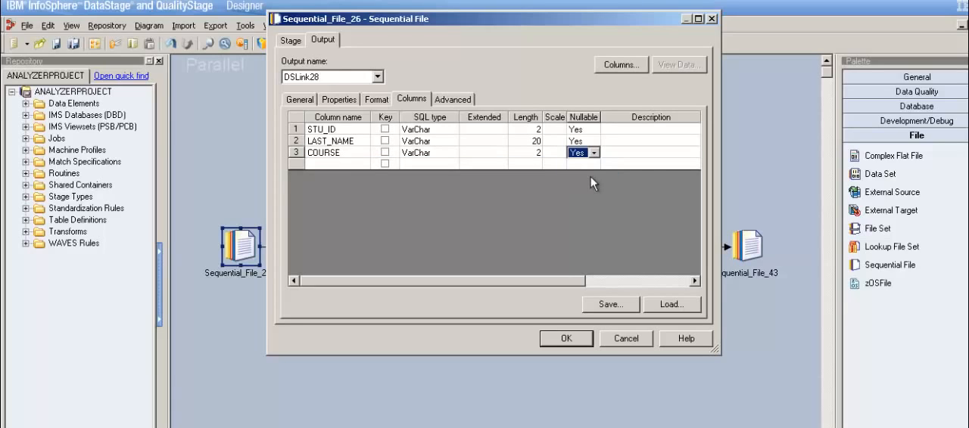
Step: Review the source file stage's properties and preview the data it reads from Scenario_3.txt
{"action": "left_click", "coordinate": [295, 42]}
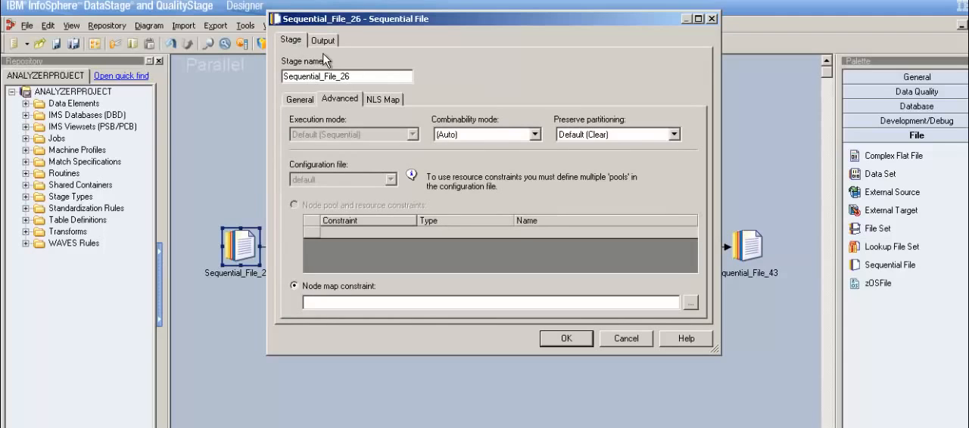
{"action": "left_click", "coordinate": [323, 41]}
{"action": "left_click", "coordinate": [316, 101]}
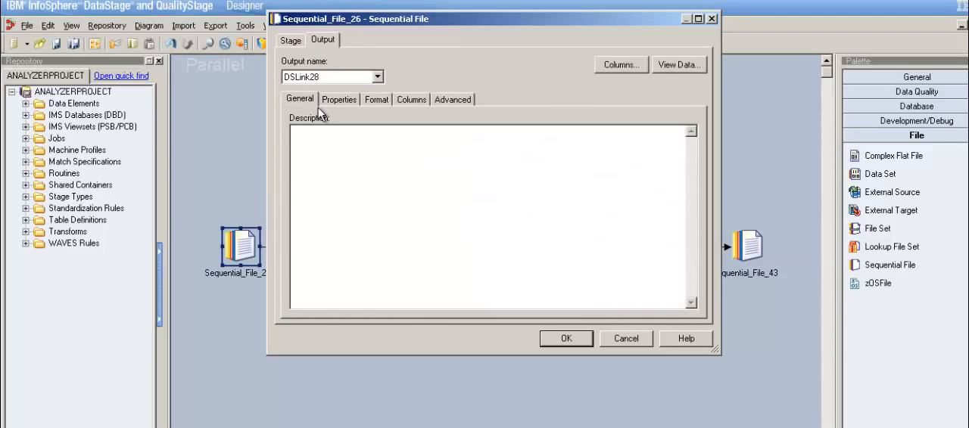
{"action": "left_click", "coordinate": [354, 103]}
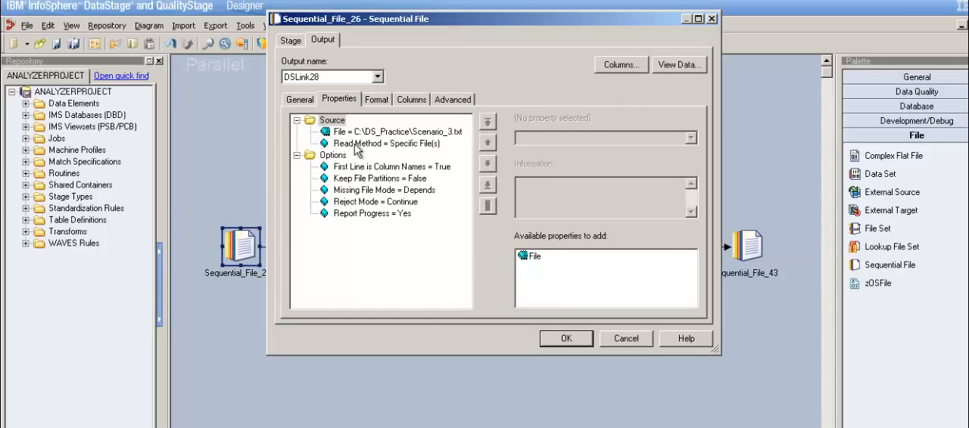
{"action": "left_click", "coordinate": [685, 66]}
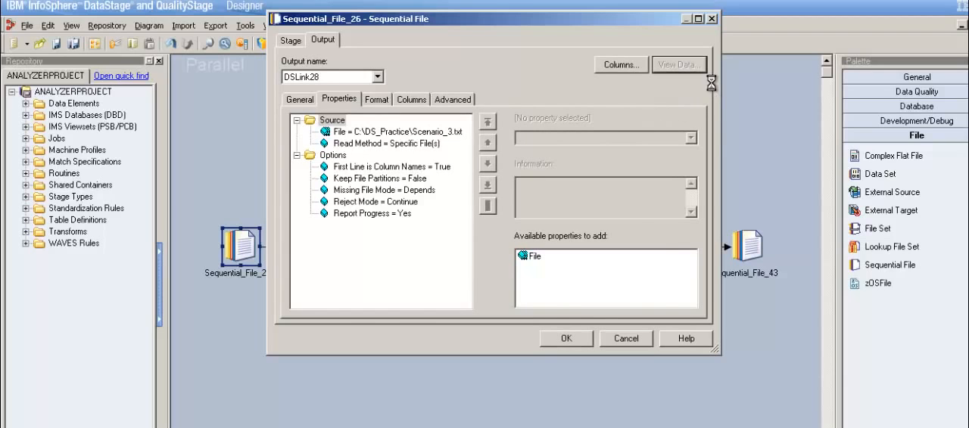
{"action": "left_click", "coordinate": [640, 215]}
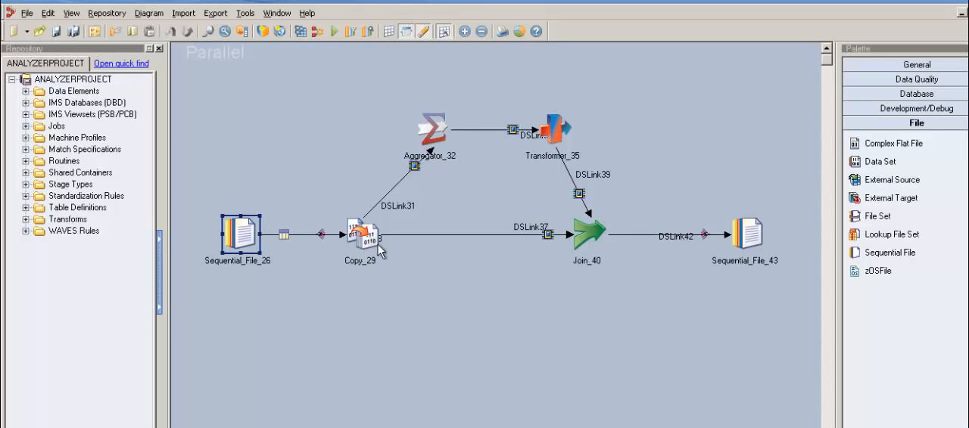
Step: Map STU_ID, LAST_NAME and COURSE to output link DSLink31 in the Copy stage
{"action": "double_click", "coordinate": [379, 252]}
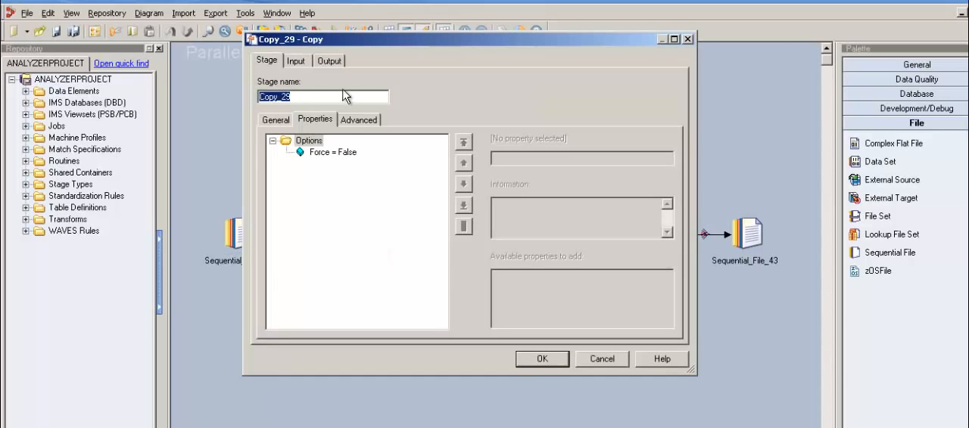
{"action": "left_click", "coordinate": [296, 61]}
{"action": "left_click", "coordinate": [329, 60]}
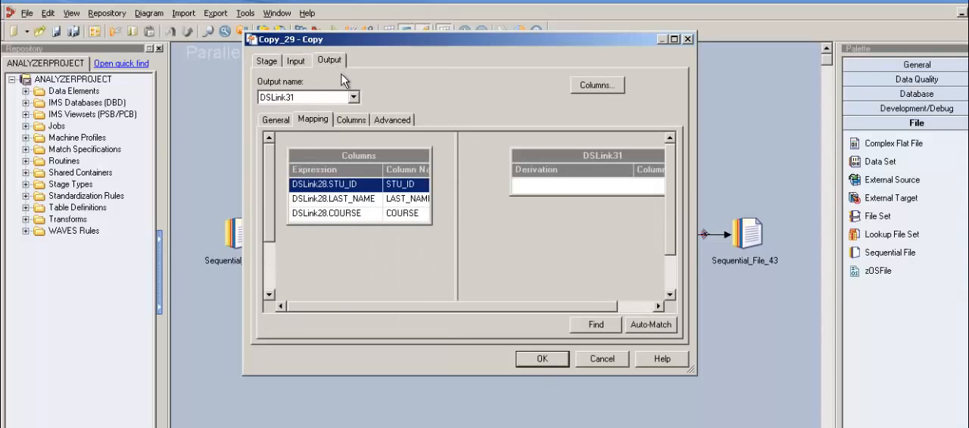
{"action": "mouse_move", "coordinate": [429, 159]}
{"action": "left_mouse_down"}
{"action": "mouse_move", "coordinate": [486, 189]}
{"action": "mouse_move", "coordinate": [527, 189]}
{"action": "mouse_move", "coordinate": [539, 204]}
{"action": "left_mouse_up"}
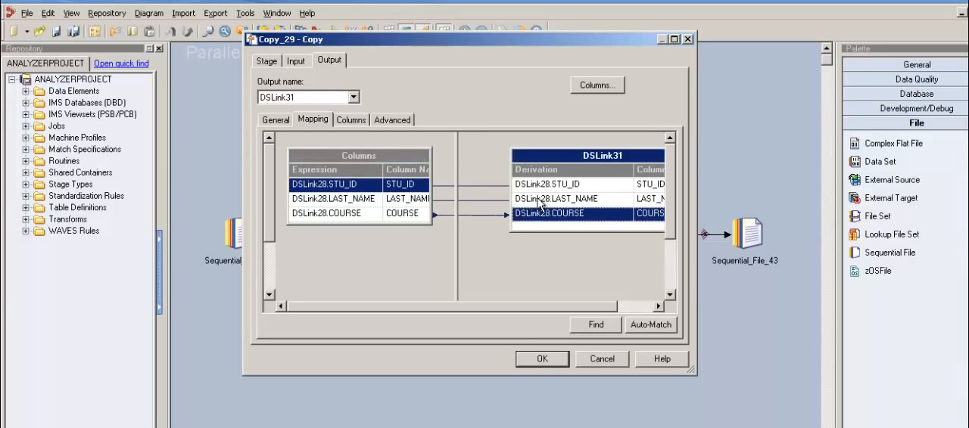
{"action": "left_click", "coordinate": [363, 120]}
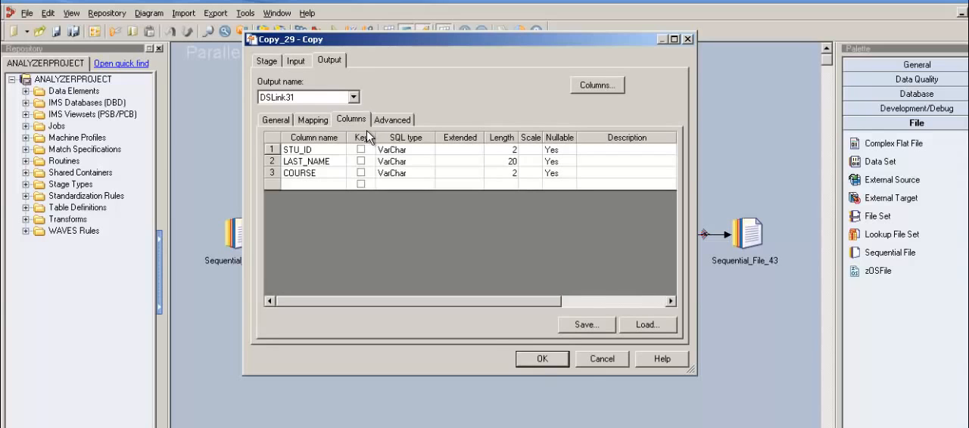
{"action": "left_click", "coordinate": [560, 364]}
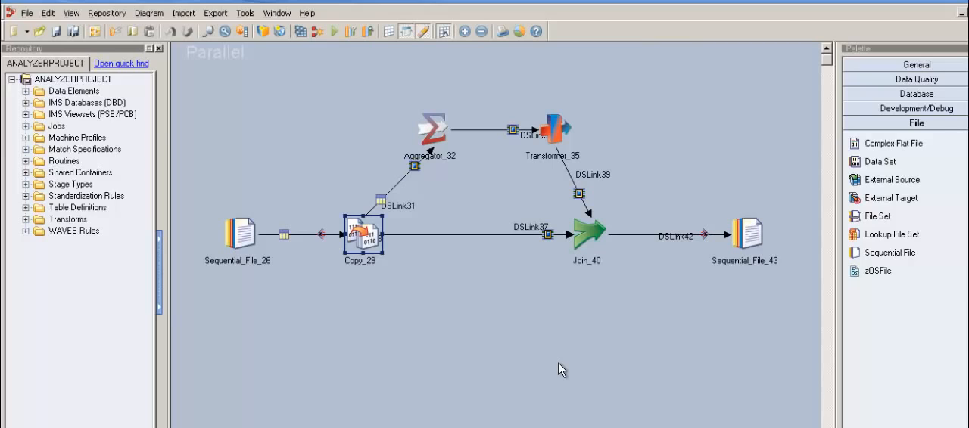
Step: Map STU_ID, LAST_NAME and COURSE to the Copy stage's second output link, DSLink37
{"action": "double_click", "coordinate": [373, 241]}
{"action": "left_click", "coordinate": [334, 63]}
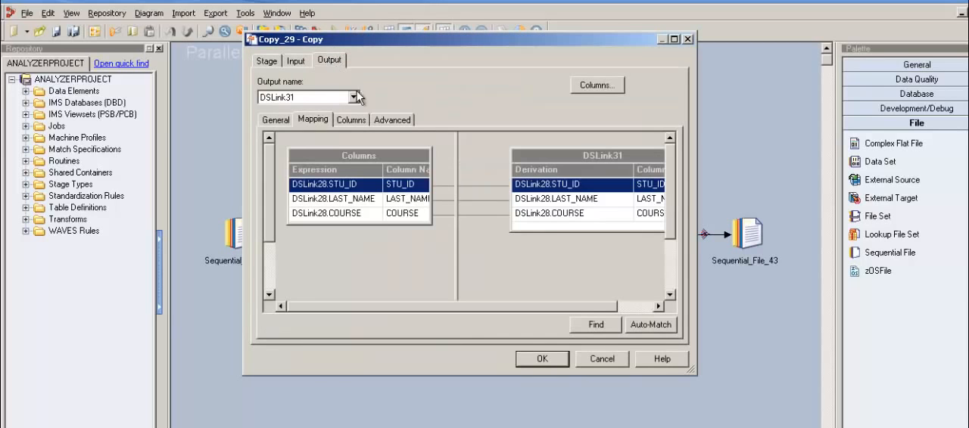
{"action": "left_click", "coordinate": [353, 97]}
{"action": "left_click", "coordinate": [355, 120]}
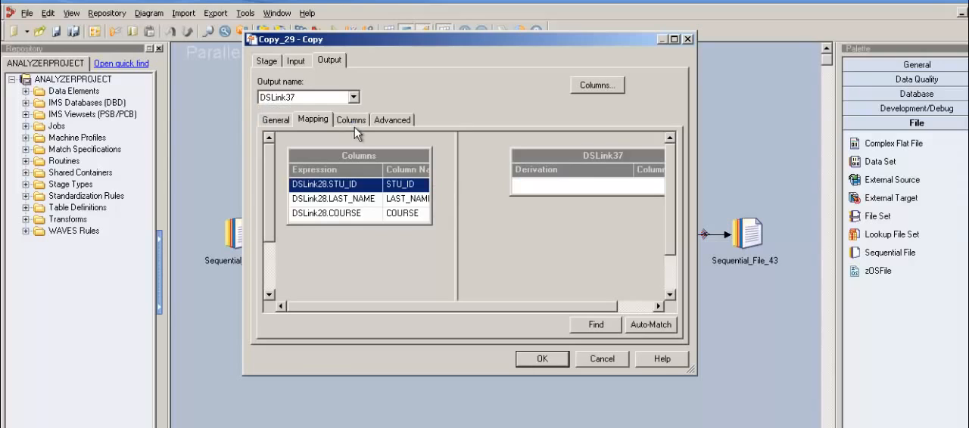
{"action": "left_click_drag", "start_coordinate": [433, 164], "coordinate": [542, 200]}
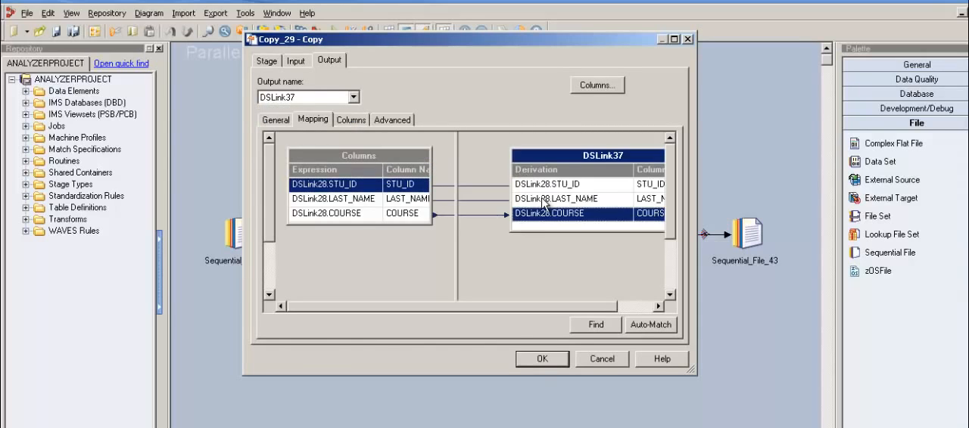
{"action": "left_click", "coordinate": [564, 359]}
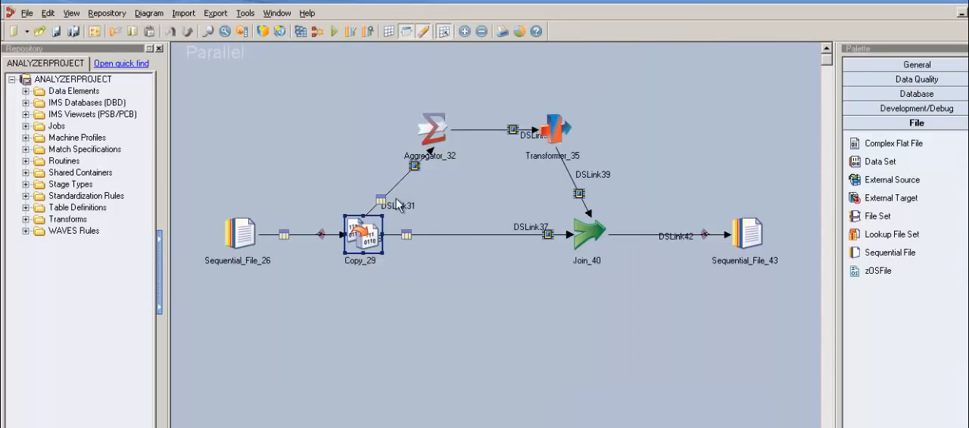
Step: Check the Aggregator stage's input columns and set its grouping key to STU_ID
{"action": "double_click", "coordinate": [445, 142]}
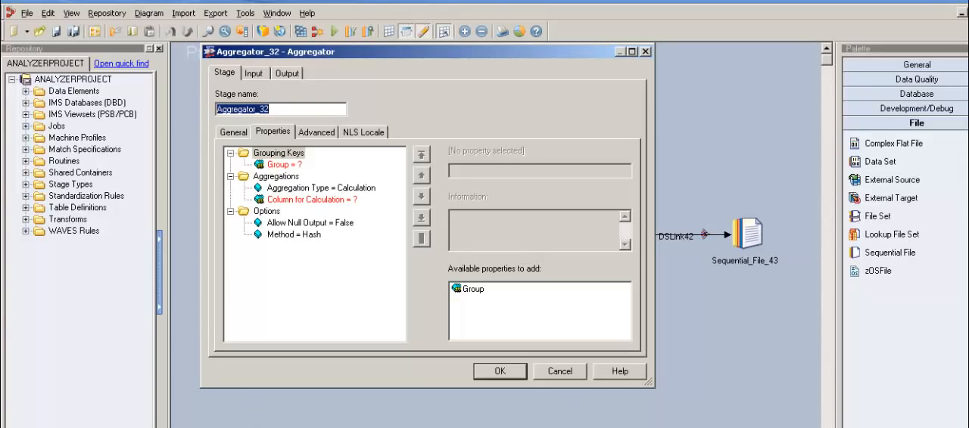
{"action": "left_click", "coordinate": [262, 77]}
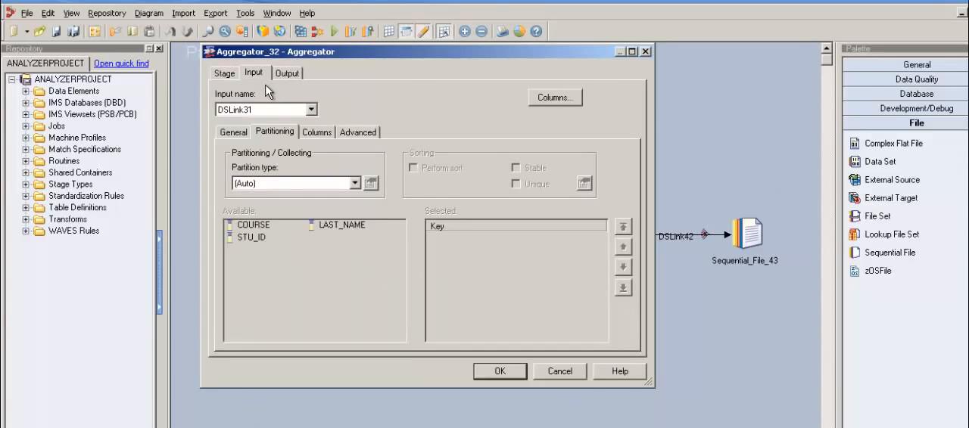
{"action": "left_click", "coordinate": [324, 136]}
{"action": "left_click", "coordinate": [276, 166]}
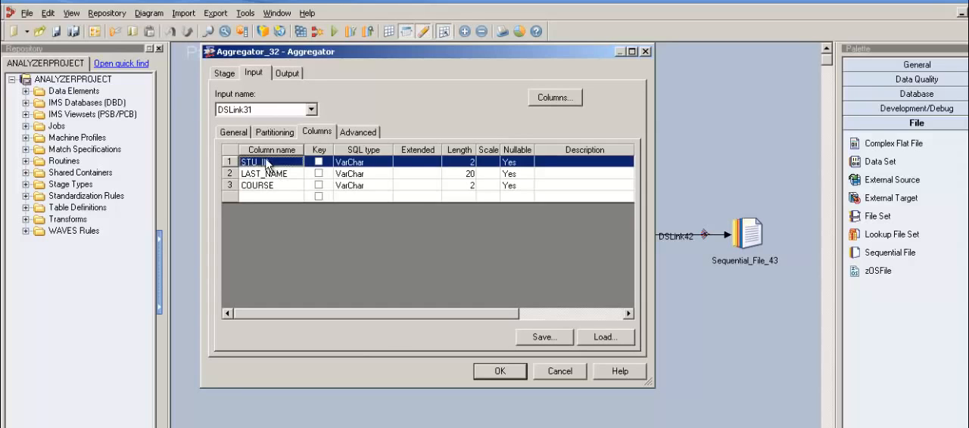
{"action": "left_click", "coordinate": [235, 75]}
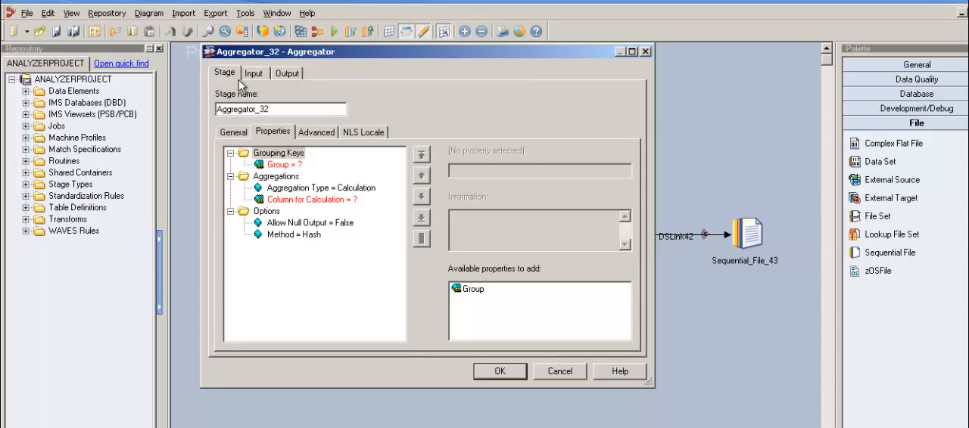
{"action": "left_click", "coordinate": [295, 165]}
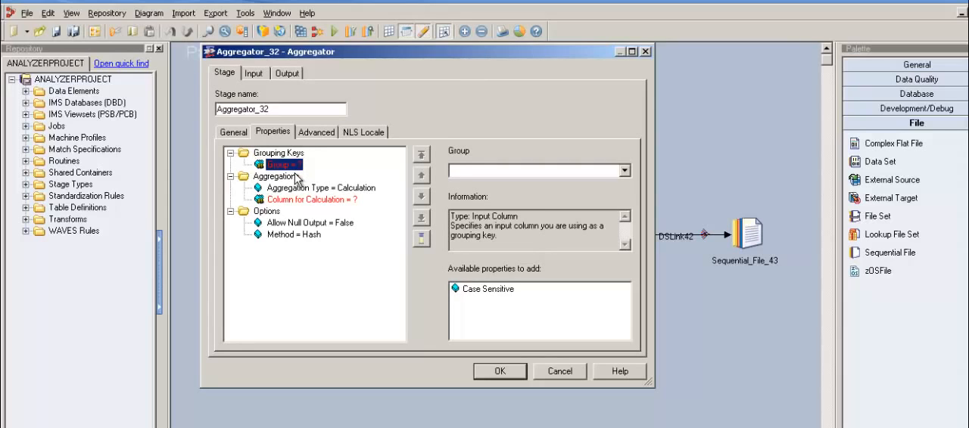
{"action": "left_click", "coordinate": [626, 172]}
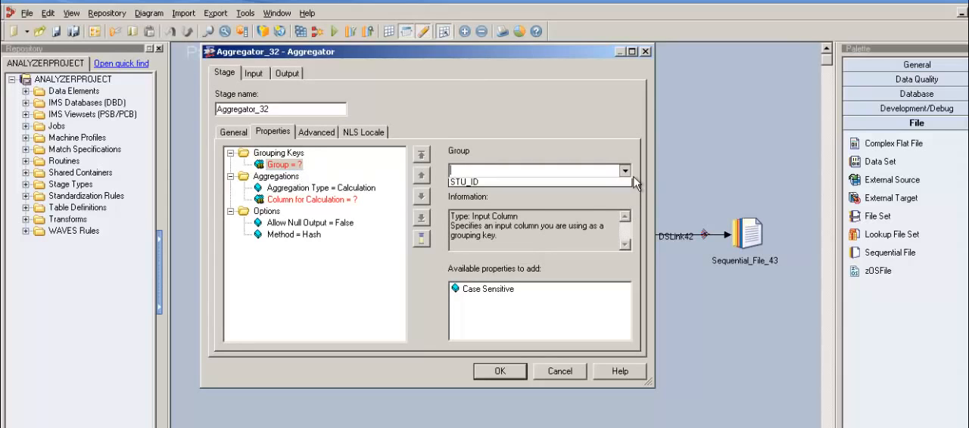
{"action": "left_click", "coordinate": [615, 202]}
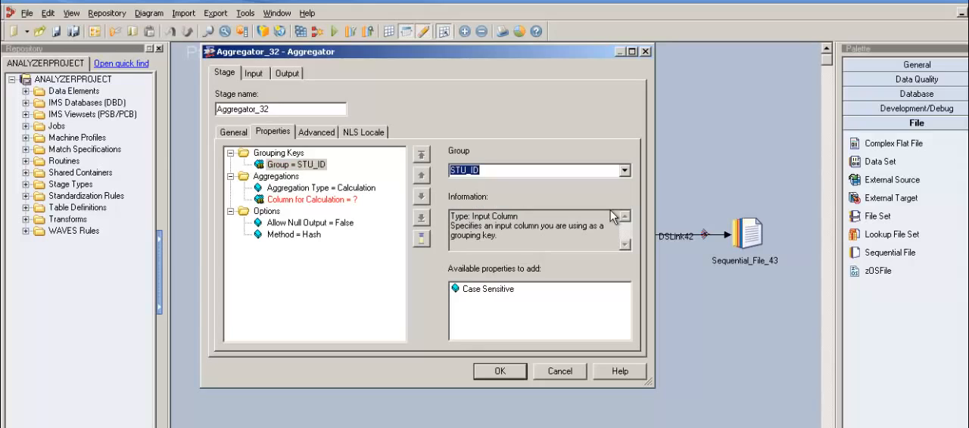
{"action": "left_click", "coordinate": [290, 170]}
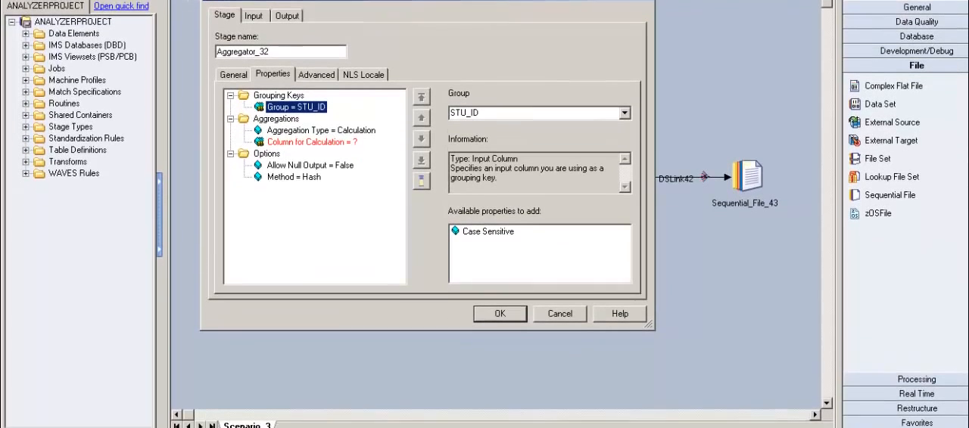
Step: Switch to the Excel workbook, examine the STU_ID values in cells E2:E3, and return to DataStage Designer
{"action": "key", "text": "alt+Tab"}
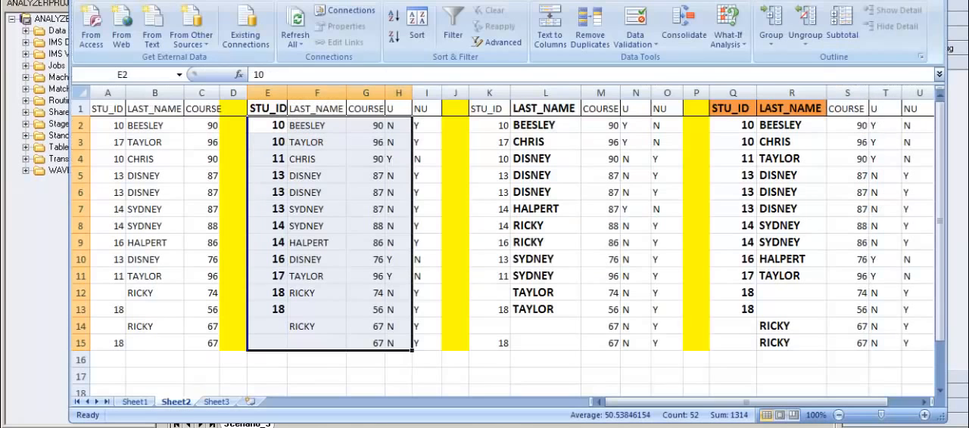
{"action": "left_click", "coordinate": [275, 129]}
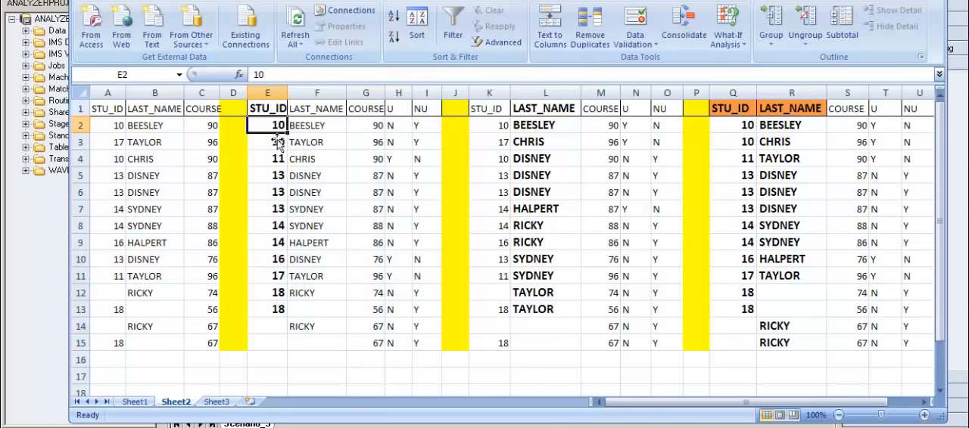
{"action": "left_click_drag", "start_coordinate": [275, 133], "coordinate": [278, 148]}
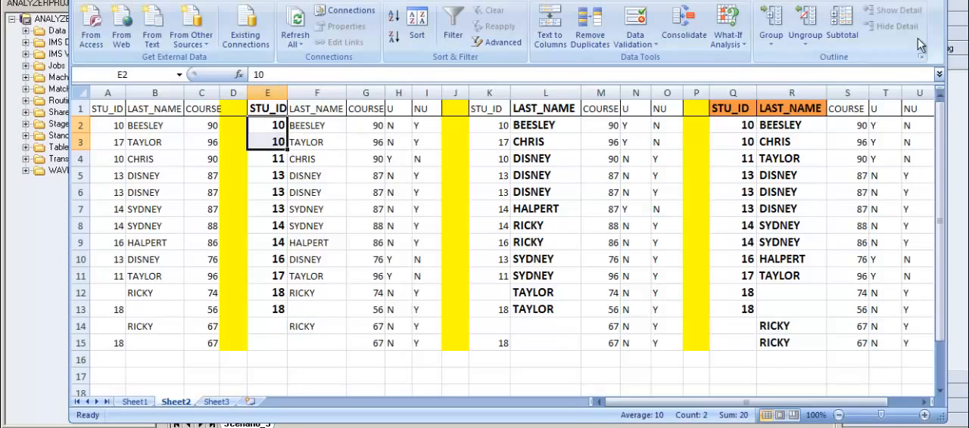
{"action": "left_click", "coordinate": [906, 1]}
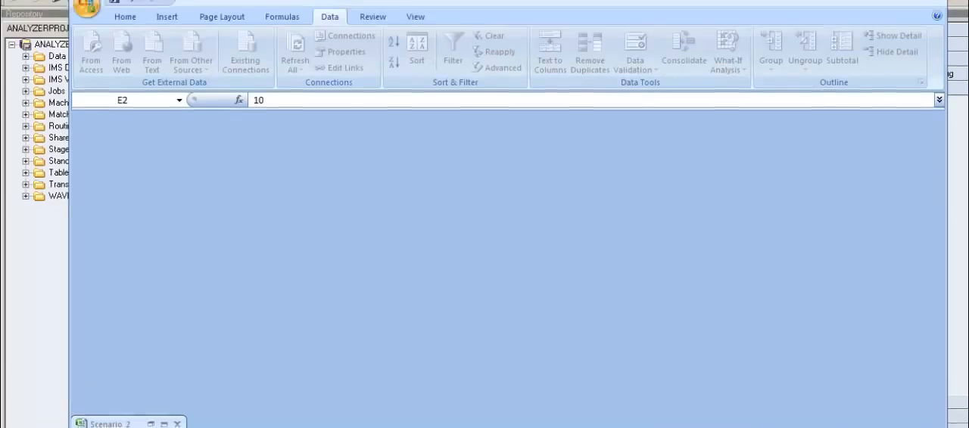
{"action": "left_click", "coordinate": [912, 3]}
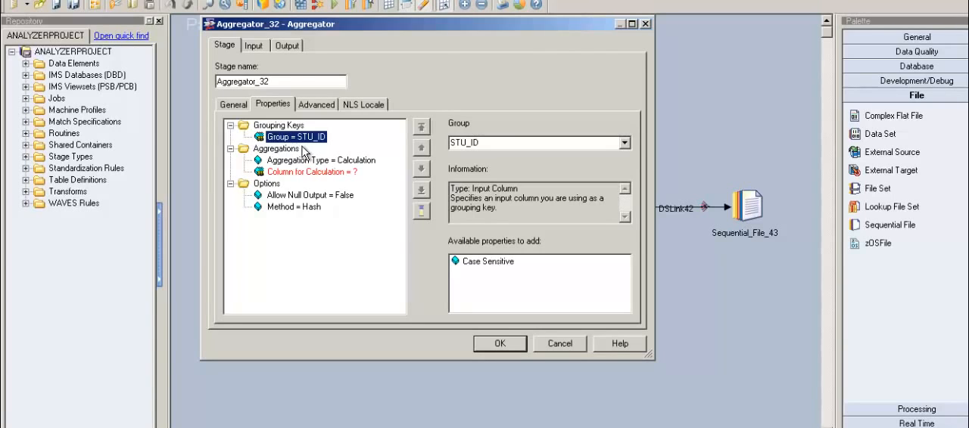
Step: Set the Aggregator stage's Aggregation Type to Count Rows
{"action": "left_click", "coordinate": [307, 162]}
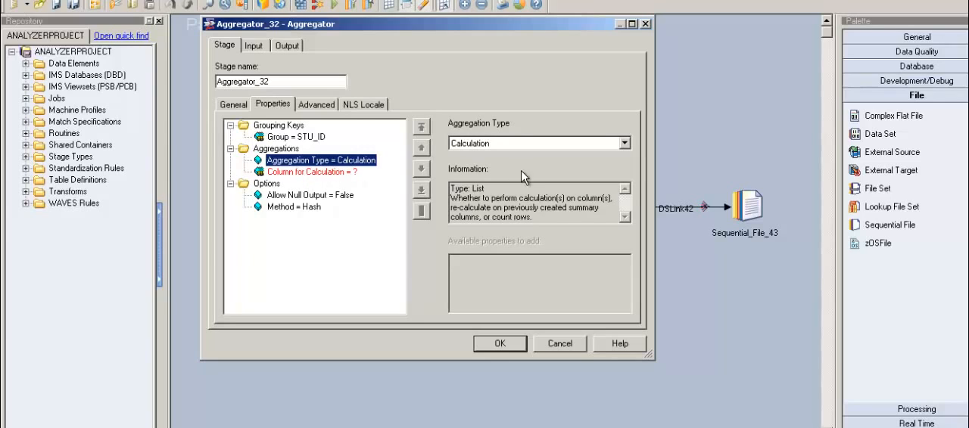
{"action": "left_click", "coordinate": [624, 144]}
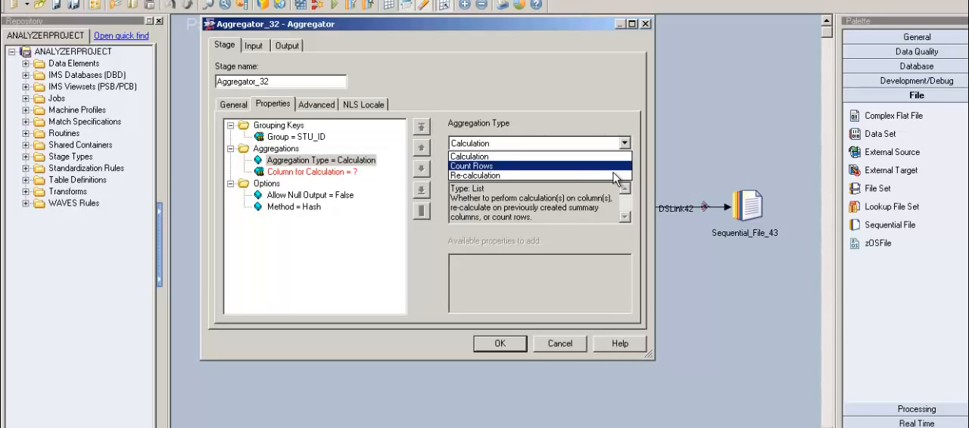
{"action": "left_click", "coordinate": [613, 168]}
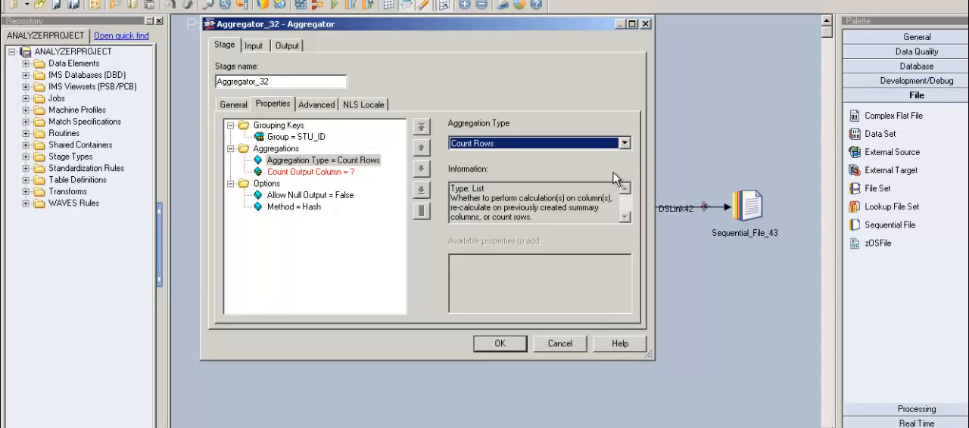
Step: Set the Aggregator stage's Count Output Column to Count_Field
{"action": "left_click", "coordinate": [325, 172]}
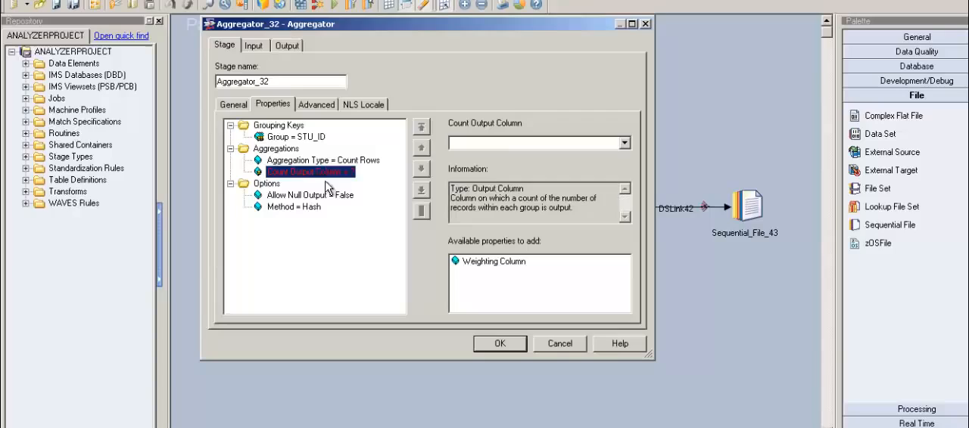
{"action": "left_click", "coordinate": [505, 153]}
{"action": "type", "text": "c"}
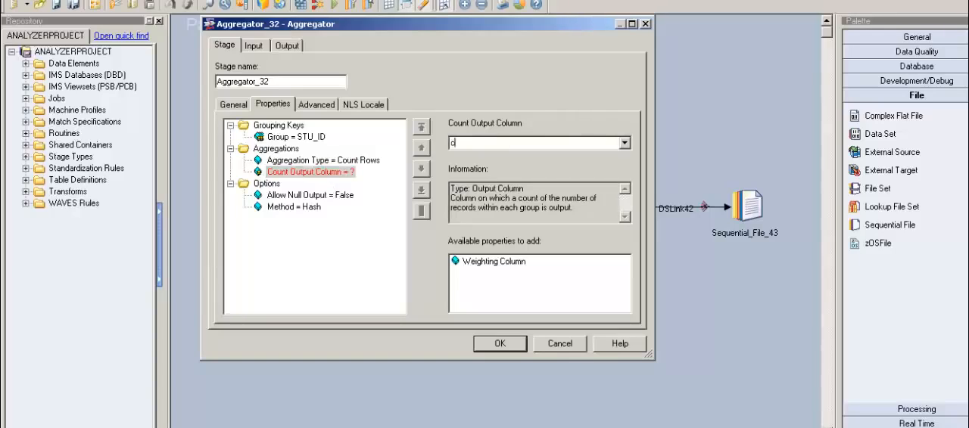
{"action": "type", "text": "OUNT_"}
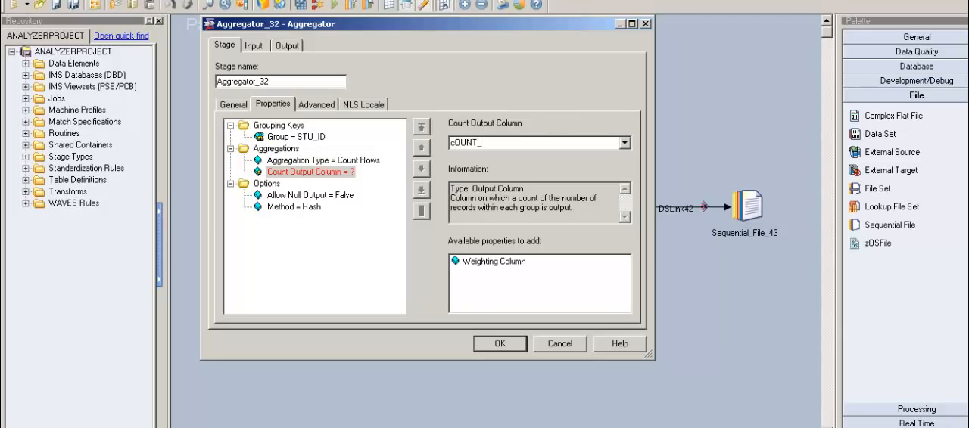
{"action": "key", "text": "BackSpace"}
{"action": "key", "text": "BackSpace"}
{"action": "key", "text": "BackSpace"}
{"action": "key", "text": "BackSpace"}
{"action": "key", "text": "BackSpace"}
{"action": "type", "text": "_Field"}
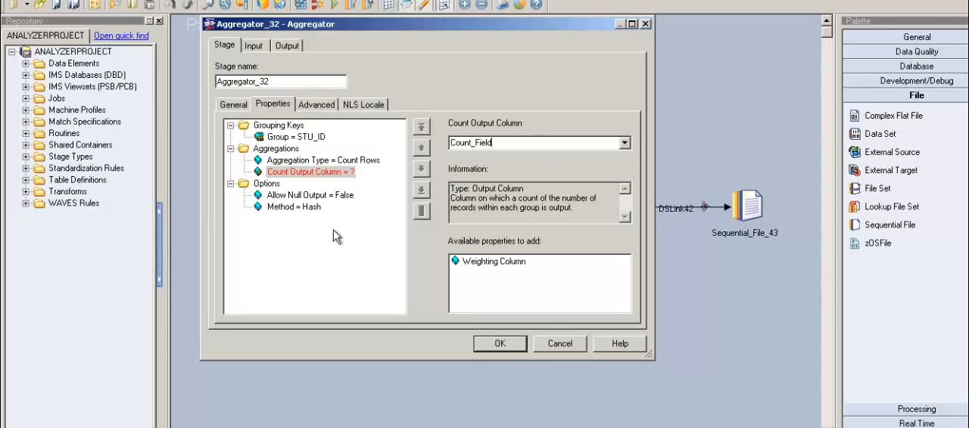
{"action": "left_click", "coordinate": [350, 201]}
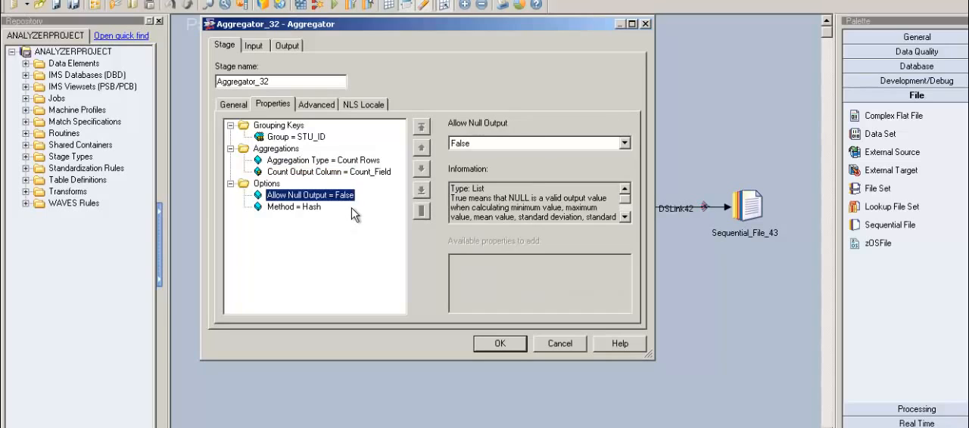
Step: Review the Aggregator stage's grouping, count output and null output properties, and check STU_ID among its input columns
{"action": "left_click", "coordinate": [393, 174]}
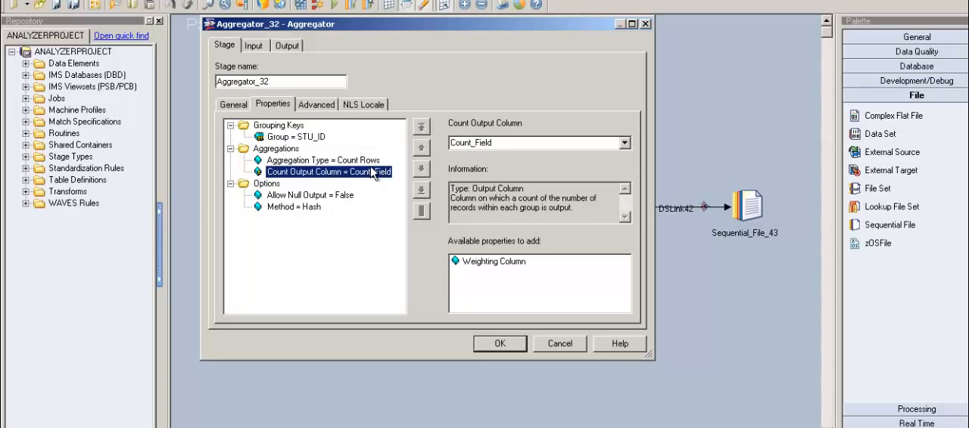
{"action": "left_click", "coordinate": [315, 139]}
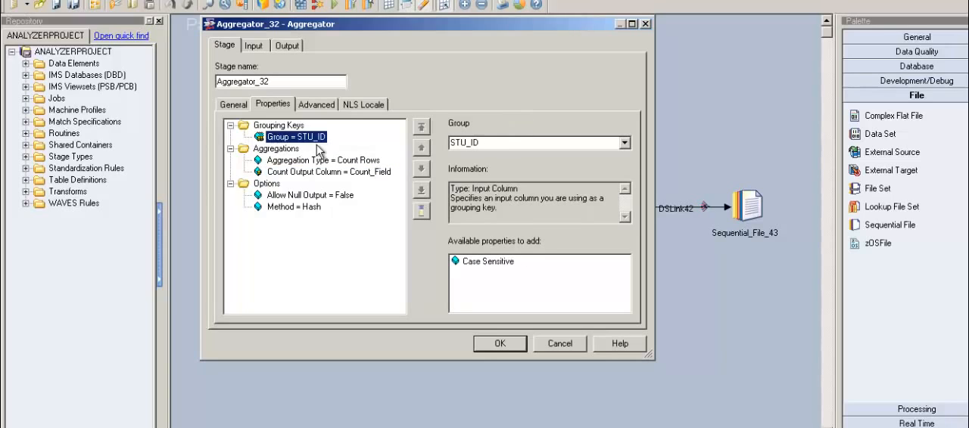
{"action": "left_click", "coordinate": [330, 196]}
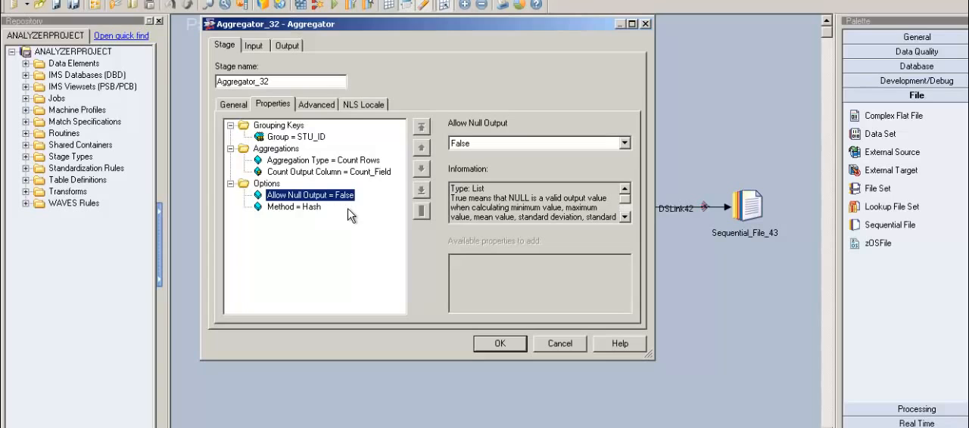
{"action": "left_click", "coordinate": [254, 47]}
{"action": "left_click", "coordinate": [230, 48]}
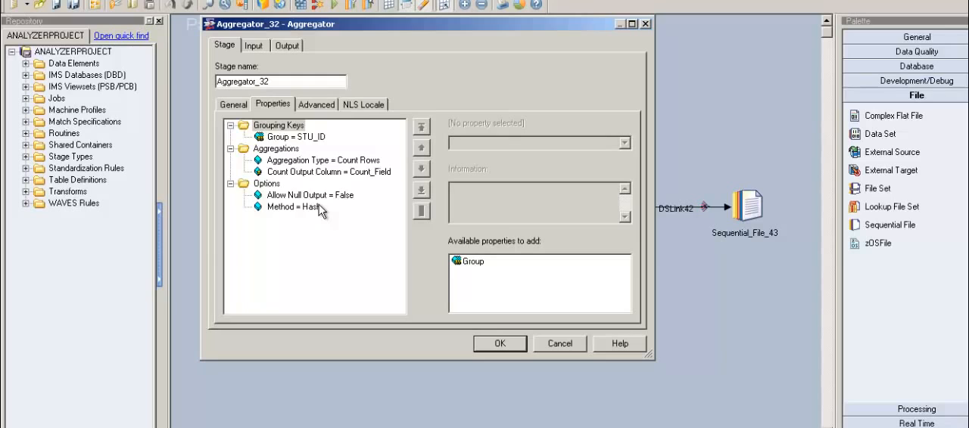
{"action": "left_click", "coordinate": [311, 198]}
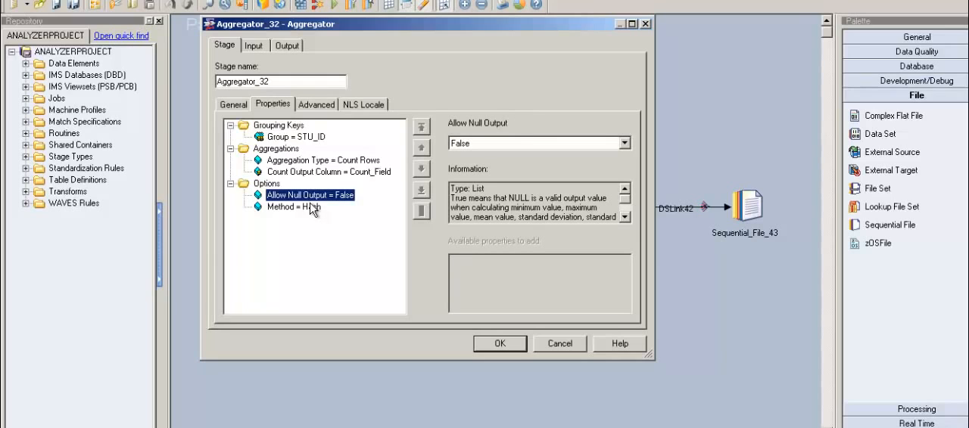
{"action": "left_click", "coordinate": [264, 47]}
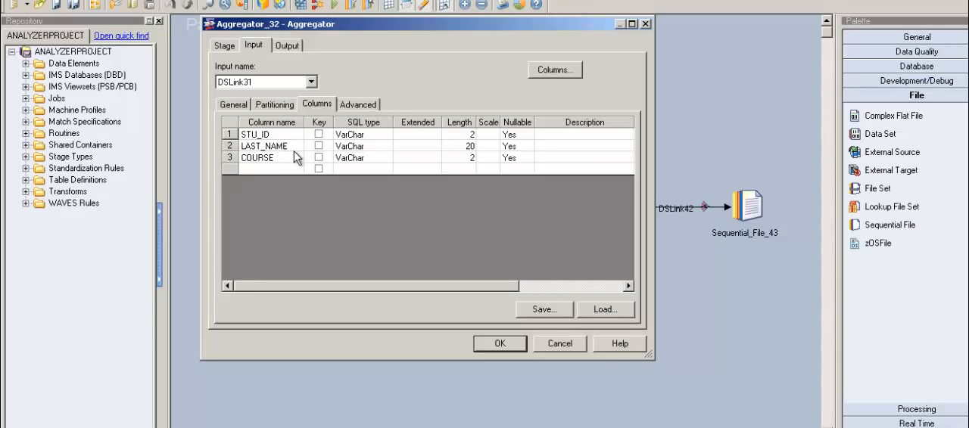
{"action": "left_click", "coordinate": [269, 137]}
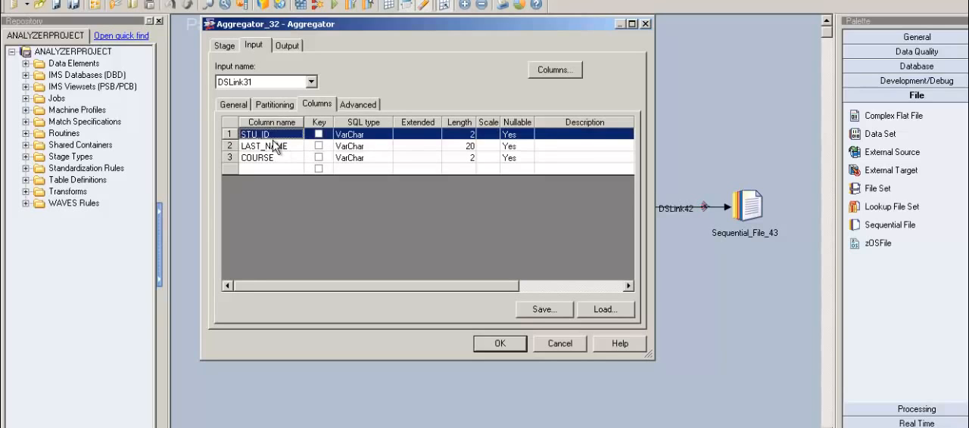
Step: Map STU_ID and the RecCount() column Count_Field to the Aggregator's output link DSLink34 and save the stage
{"action": "left_click", "coordinate": [288, 47]}
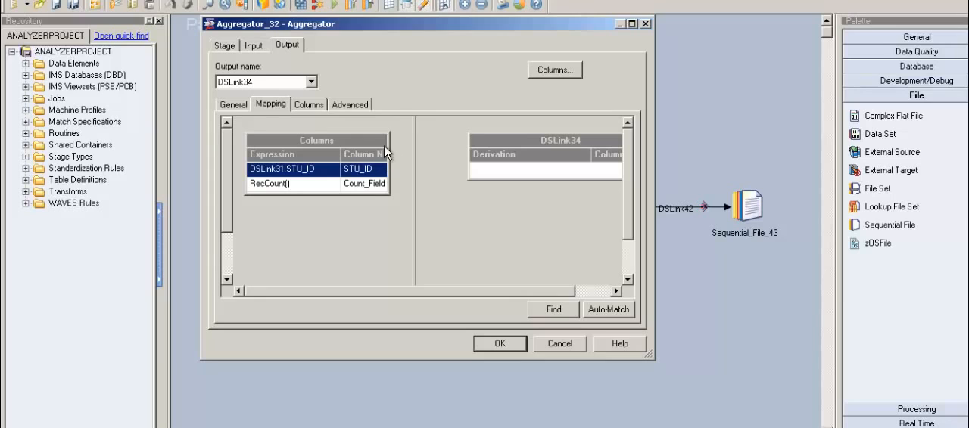
{"action": "left_click_drag", "start_coordinate": [385, 151], "coordinate": [496, 186]}
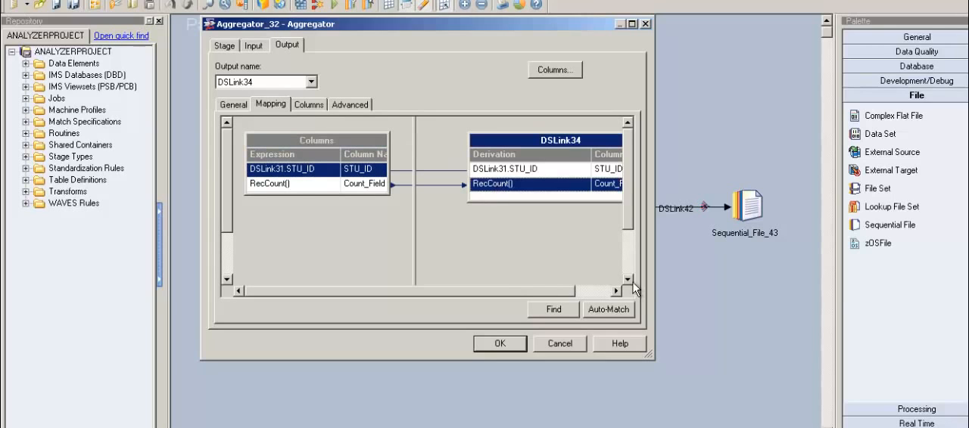
{"action": "left_click_drag", "start_coordinate": [663, 365], "coordinate": [800, 366]}
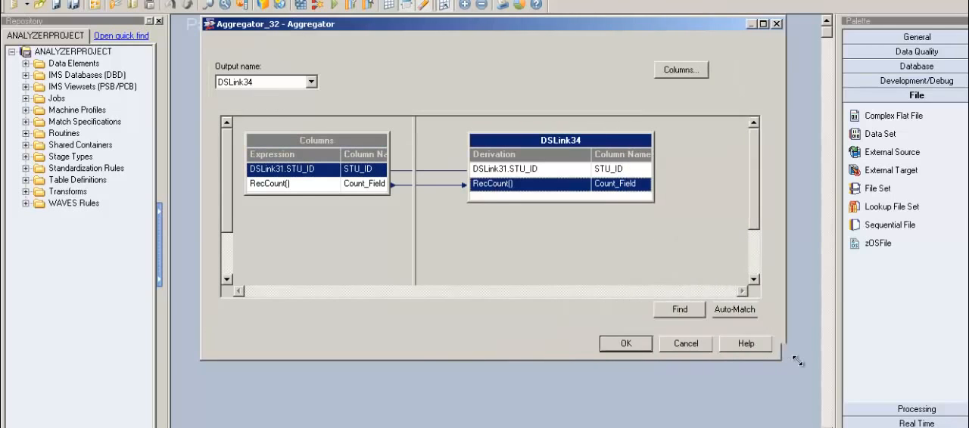
{"action": "left_click", "coordinate": [371, 187]}
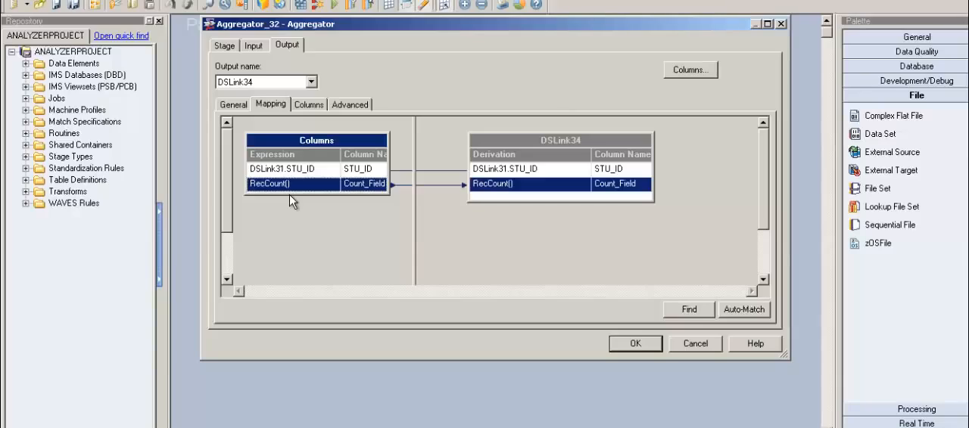
{"action": "left_click", "coordinate": [316, 106]}
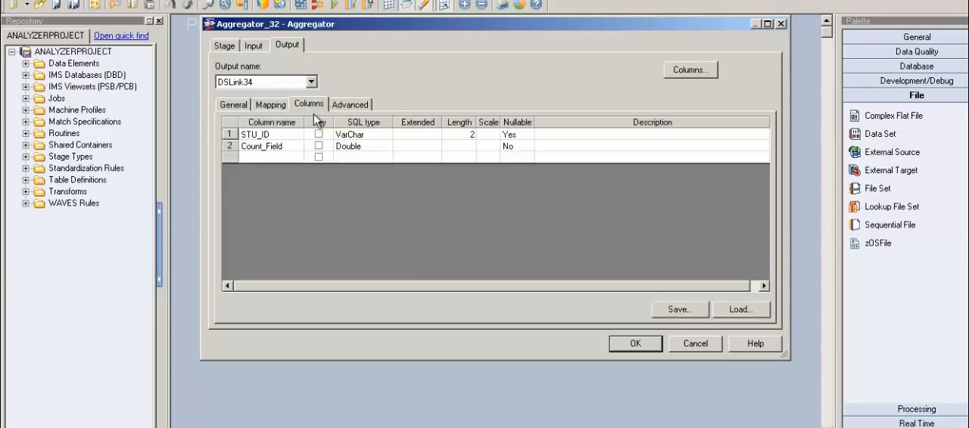
{"action": "left_click", "coordinate": [635, 345]}
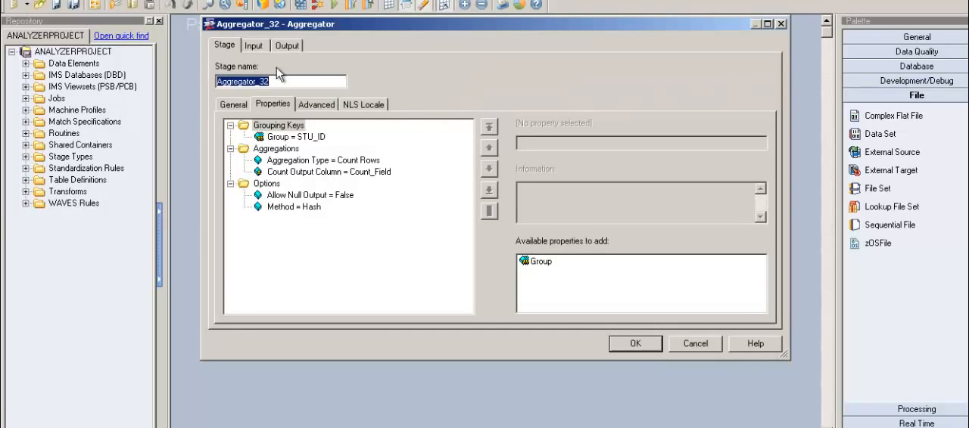
Step: Reopen the Aggregator stage, check the SQL type of Count_Field in its output columns, and close it without changes
{"action": "left_click", "coordinate": [299, 50]}
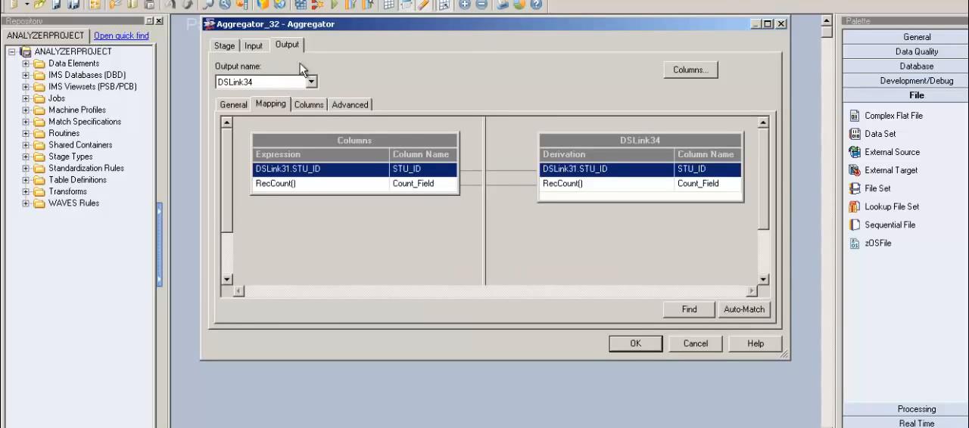
{"action": "left_click", "coordinate": [321, 109]}
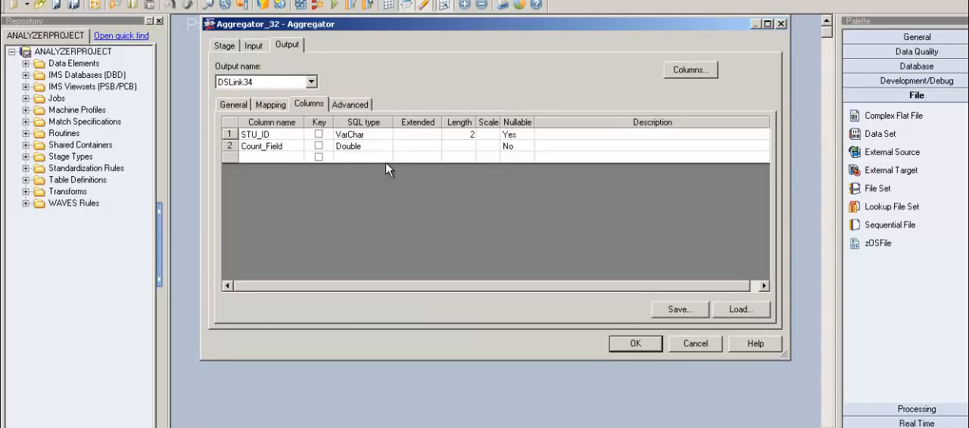
{"action": "left_click", "coordinate": [292, 150]}
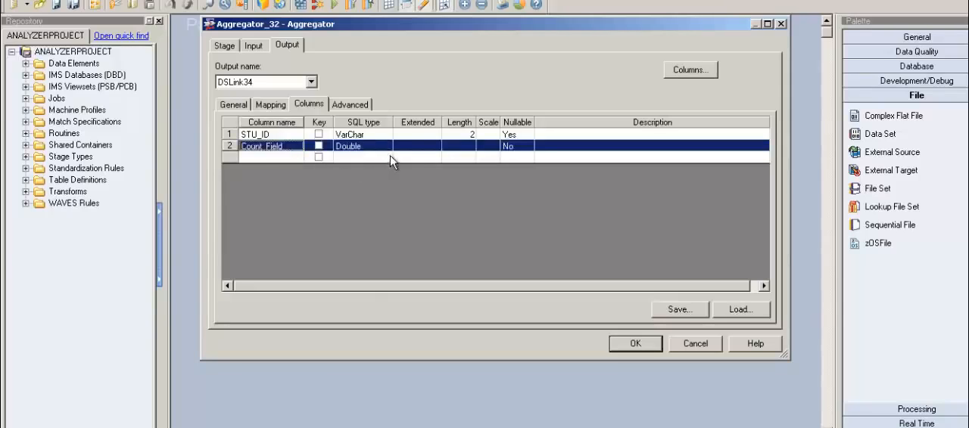
{"action": "key", "text": "Tab"}
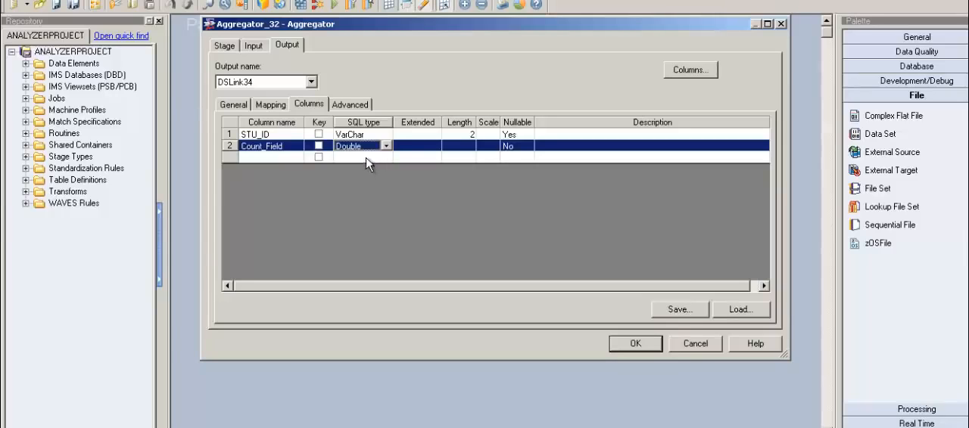
{"action": "left_click", "coordinate": [704, 350]}
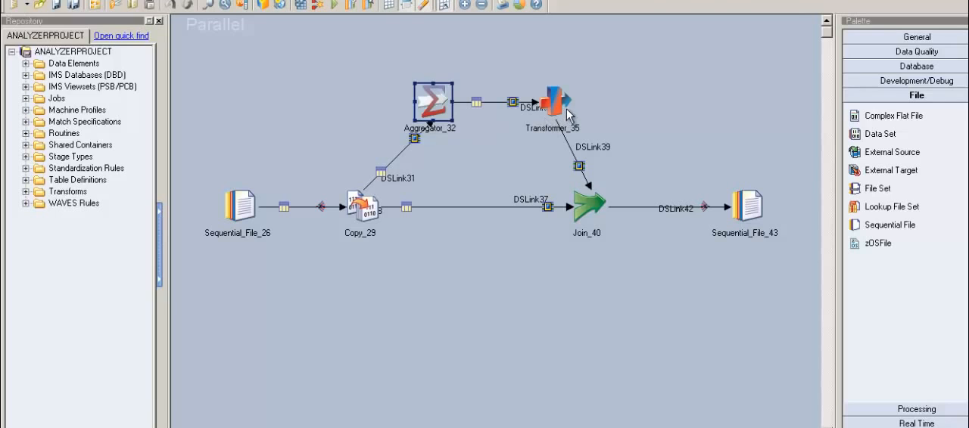
Step: Map STU_ID from DSLink34 to output link DSLink39 in the Transformer stage and save the mapping
{"action": "double_click", "coordinate": [566, 113]}
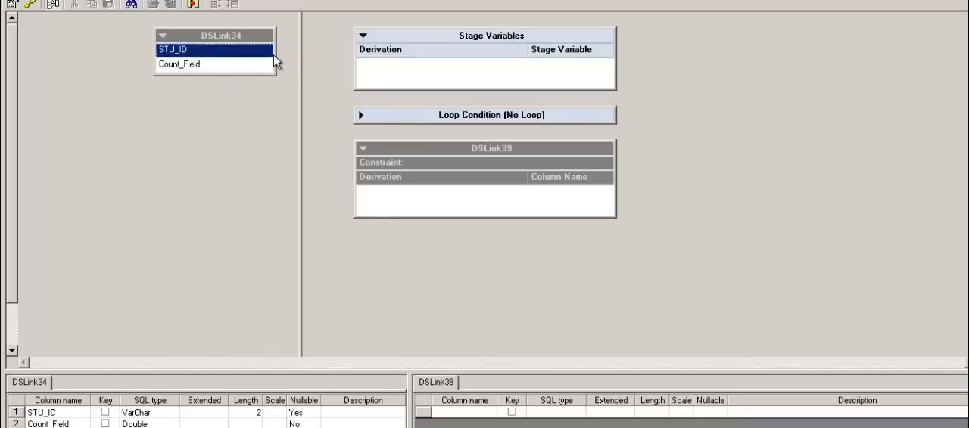
{"action": "left_click_drag", "start_coordinate": [274, 59], "coordinate": [393, 206]}
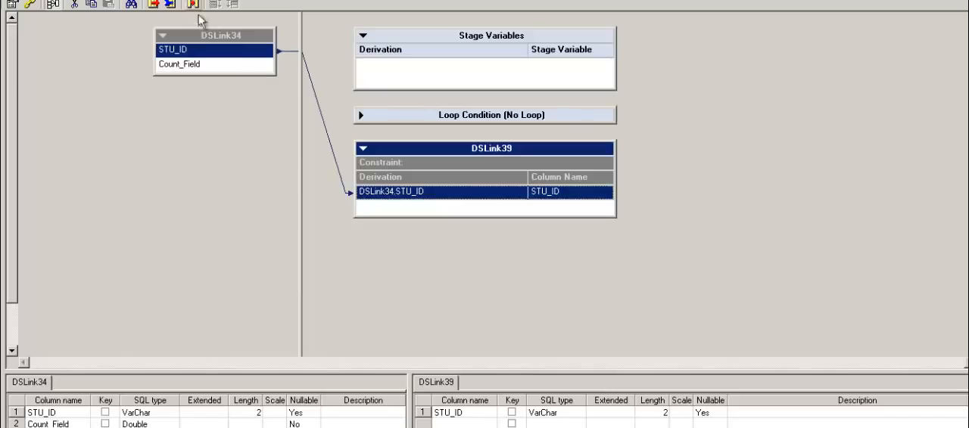
{"action": "left_click", "coordinate": [207, 70]}
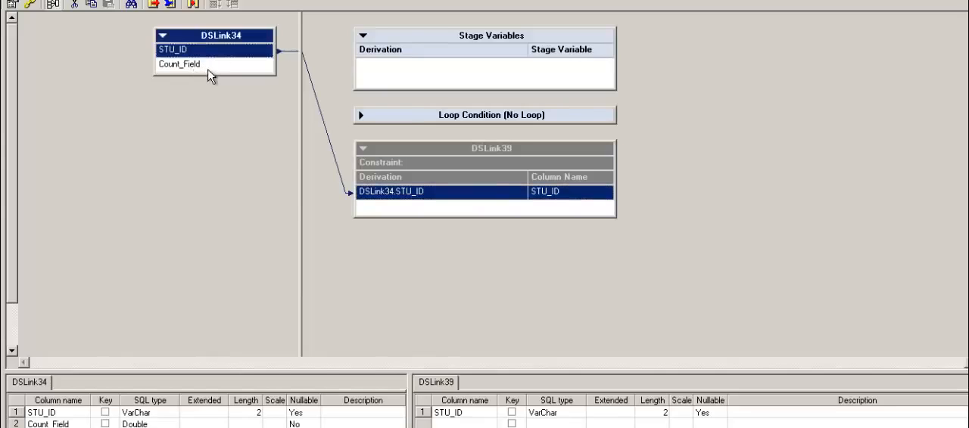
{"action": "left_click", "coordinate": [210, 69]}
{"action": "key", "text": "Up"}
{"action": "key", "text": "Down"}
{"action": "key", "text": "Up"}
{"action": "key", "text": "Down"}
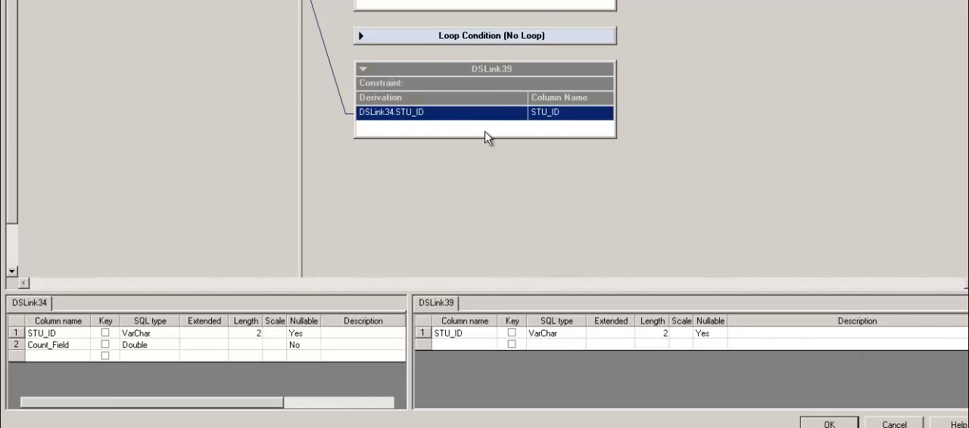
{"action": "left_click", "coordinate": [817, 423]}
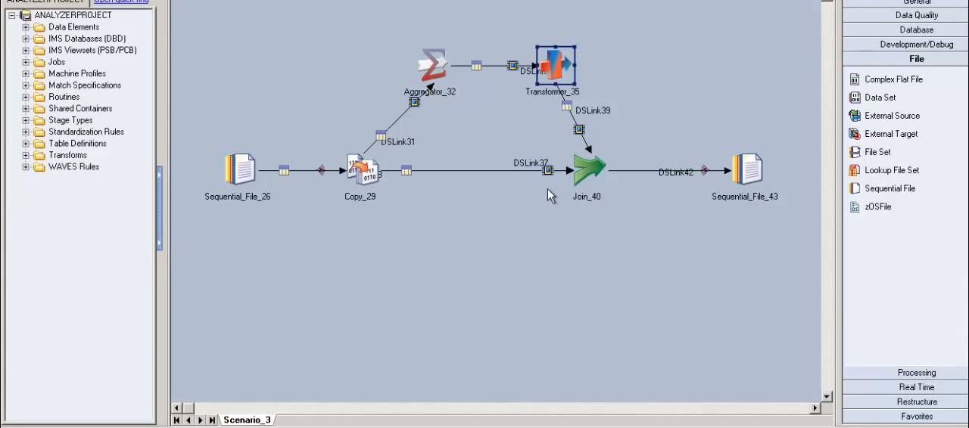
Step: Start a constraint on the Transformer's output link DSLink39 using the input column DSLink34.Count_Field
{"action": "double_click", "coordinate": [562, 76]}
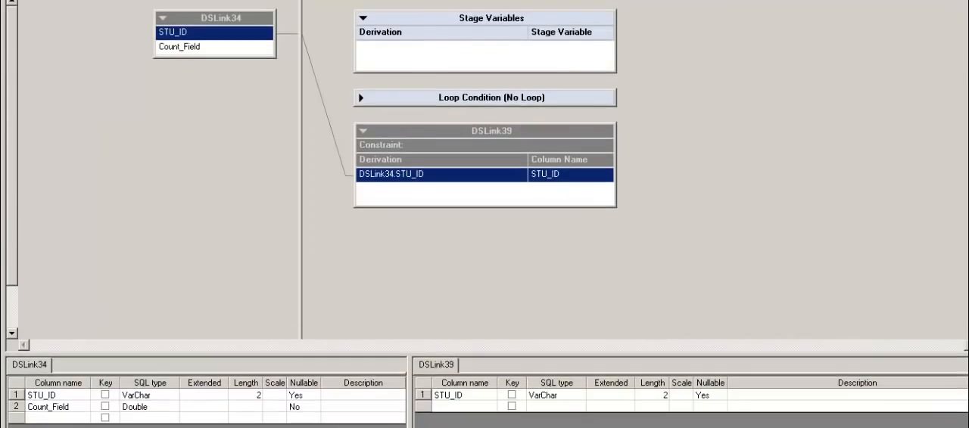
{"action": "left_click", "coordinate": [220, 61]}
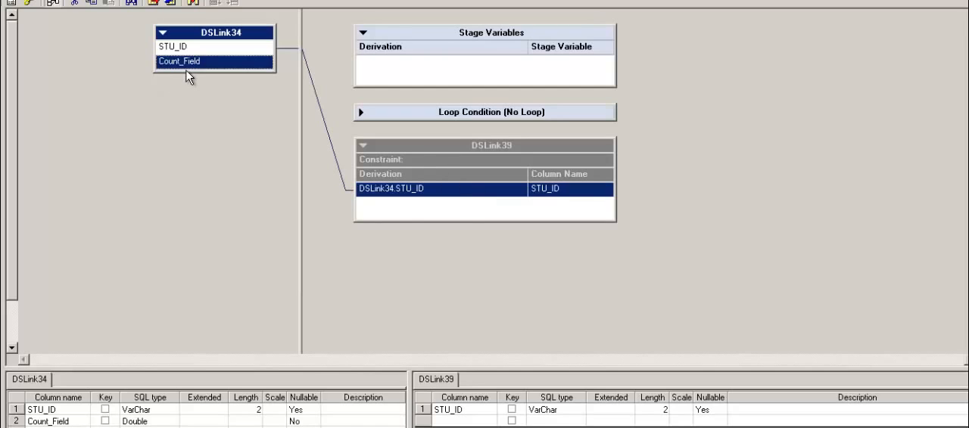
{"action": "double_click", "coordinate": [473, 165]}
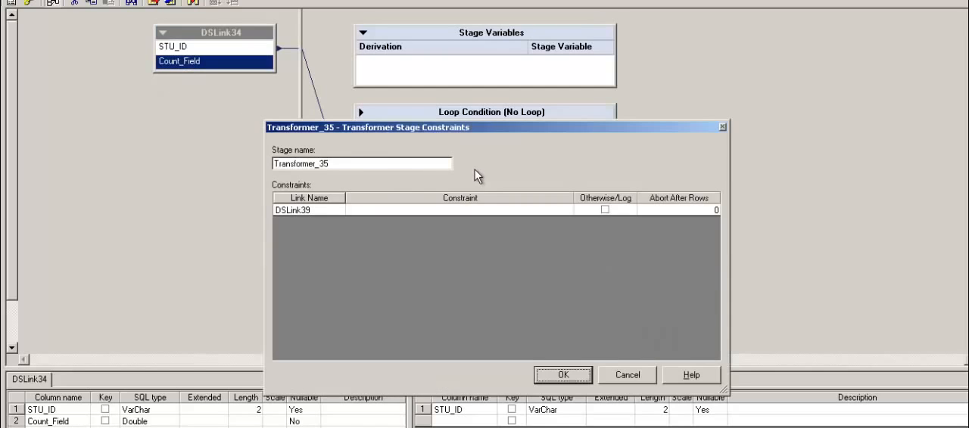
{"action": "double_click", "coordinate": [399, 213]}
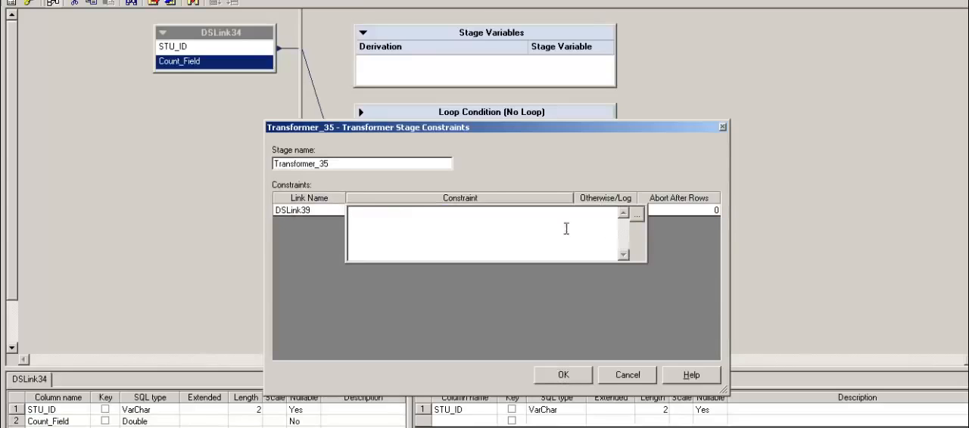
{"action": "left_click", "coordinate": [638, 216]}
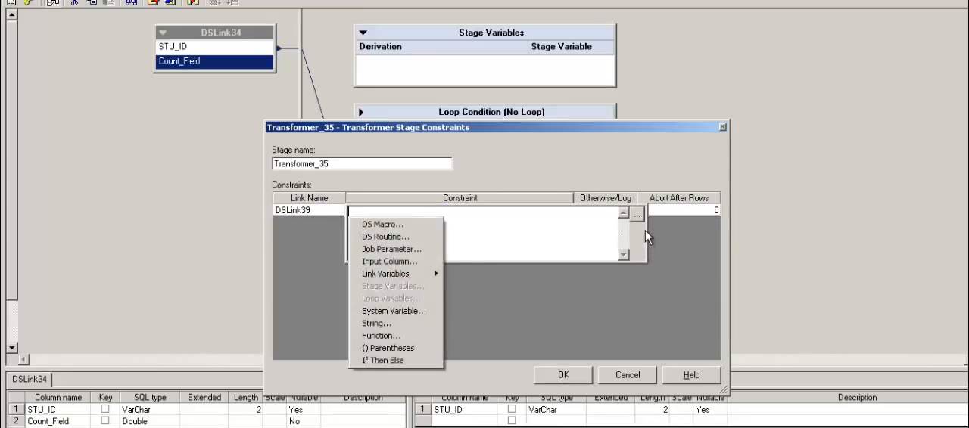
{"action": "left_click", "coordinate": [433, 265]}
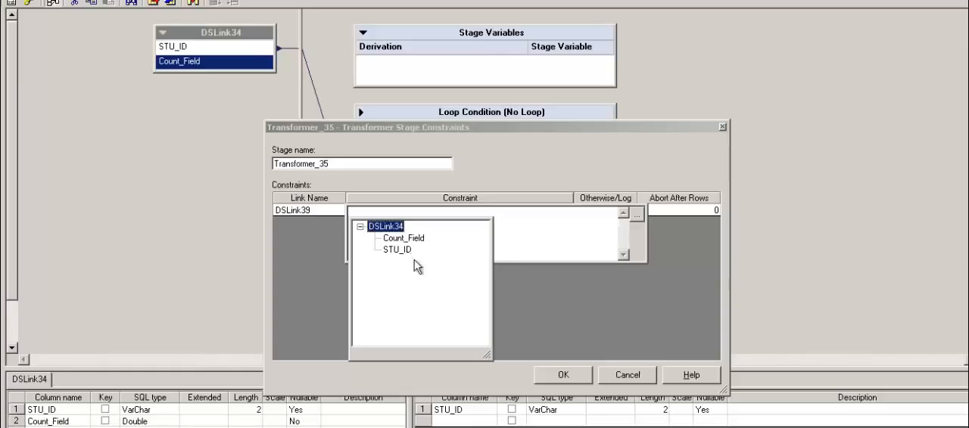
{"action": "double_click", "coordinate": [419, 239]}
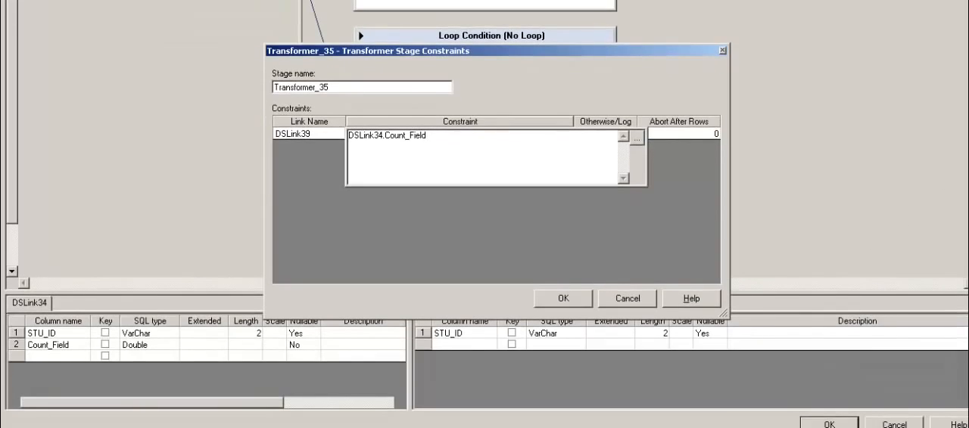
Step: Switch to Excel, restore the Scenario_2 workbook and select the two STU_ID cells E2:E3 on Sheet2
{"action": "key", "text": "alt+Tab"}
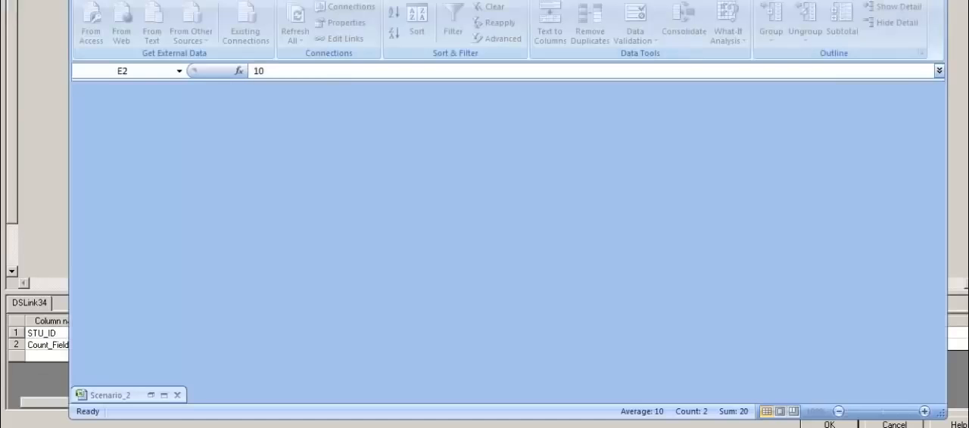
{"action": "left_click", "coordinate": [166, 396]}
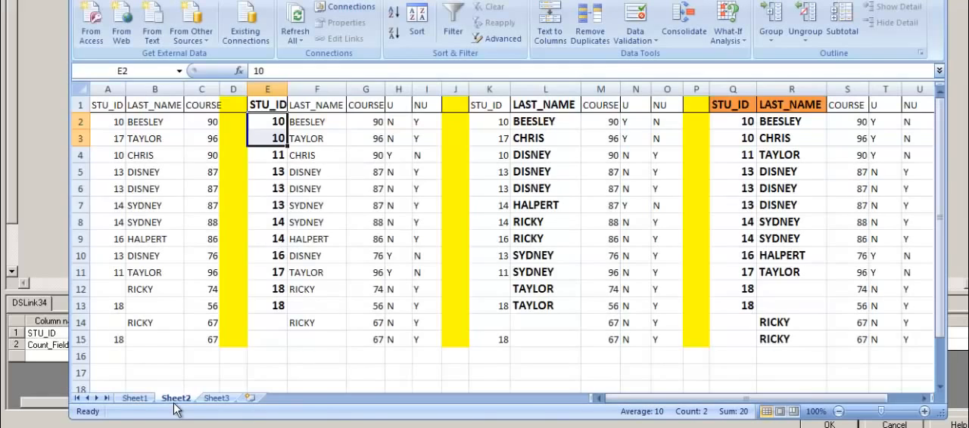
{"action": "double_click", "coordinate": [254, 139]}
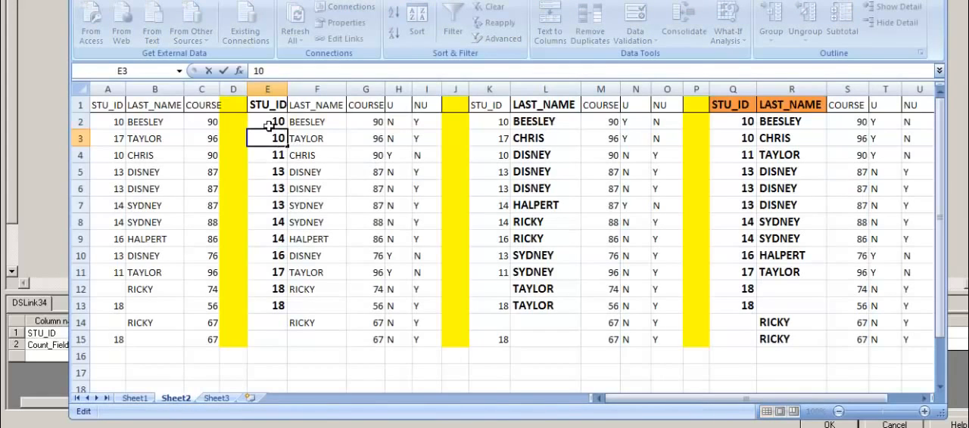
{"action": "mouse_move", "coordinate": [270, 123]}
{"action": "left_mouse_down"}
{"action": "mouse_move", "coordinate": [269, 144]}
{"action": "mouse_move", "coordinate": [268, 135]}
{"action": "left_mouse_up"}
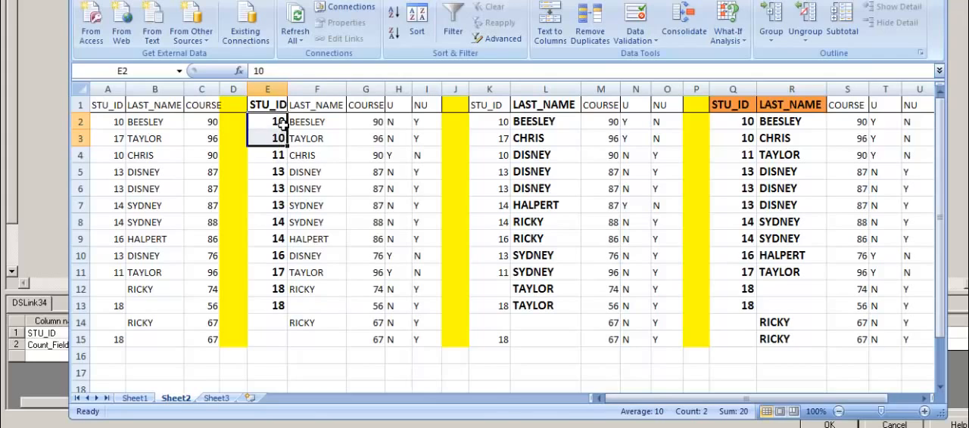
{"action": "left_click", "coordinate": [457, 135]}
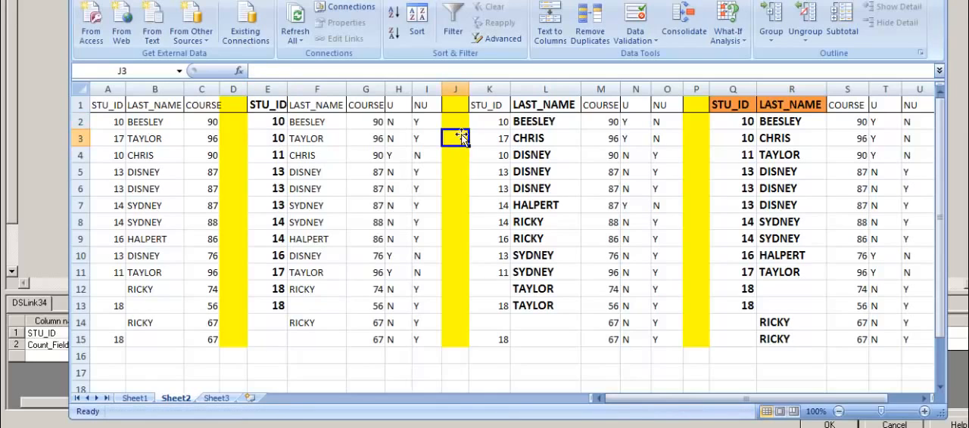
{"action": "key", "text": "Up"}
{"action": "type", "text": "1"}
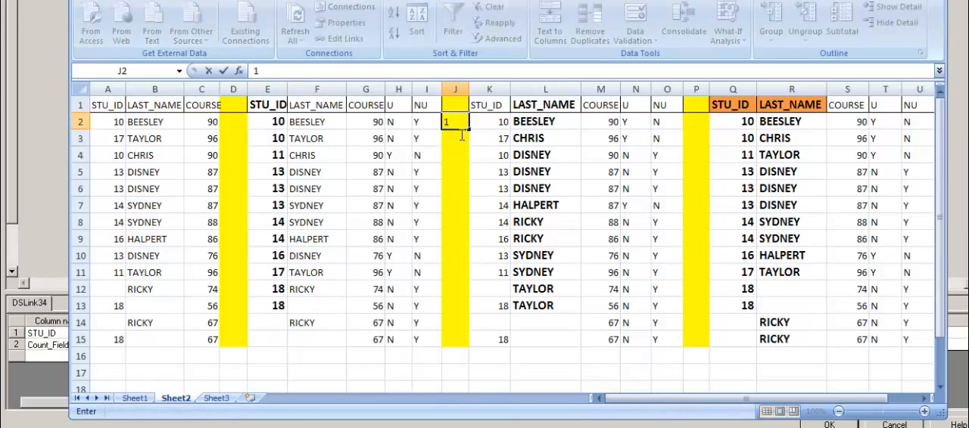
{"action": "type", "text": "2"}
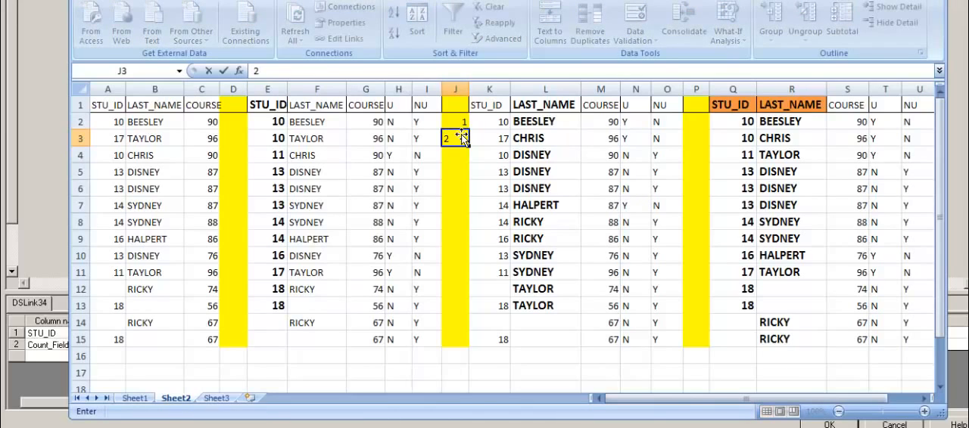
{"action": "key", "text": "Return"}
{"action": "key", "text": "Up"}
{"action": "key", "text": "Up"}
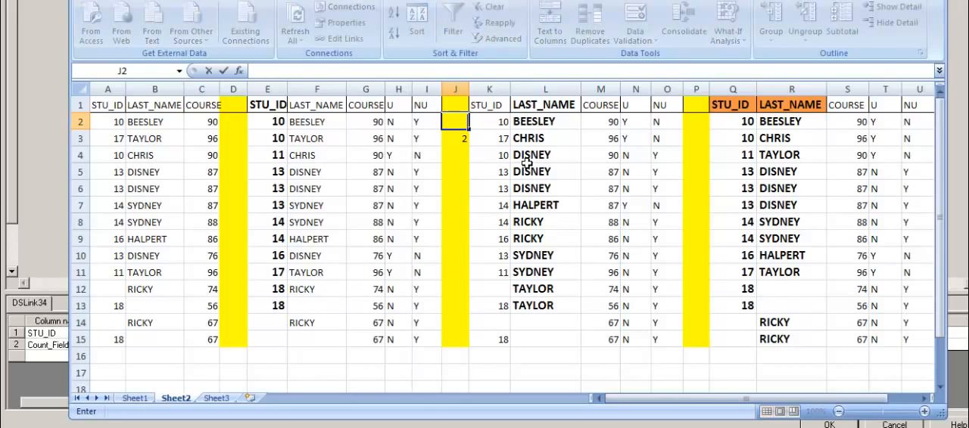
{"action": "key", "text": "Delete"}
{"action": "key", "text": "Down"}
{"action": "key", "text": "Delete"}
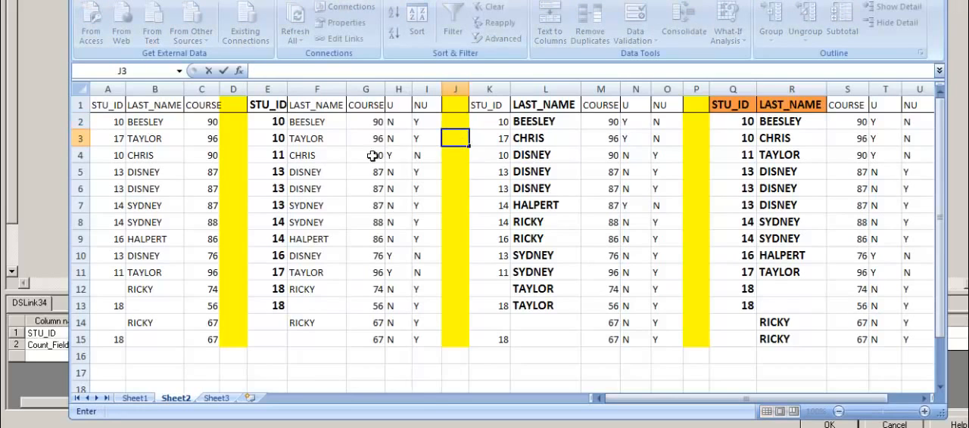
Step: Enter the record counts for STU_ID 10 and 11 in yellow column J: 2 in J2, 2 in J3 and 1 in J4
{"action": "left_click", "coordinate": [272, 123]}
{"action": "left_click_drag", "start_coordinate": [272, 123], "coordinate": [278, 144]}
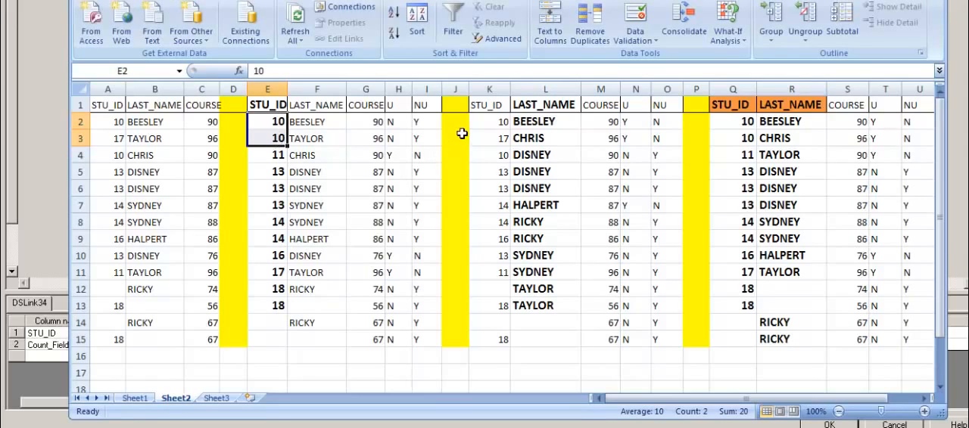
{"action": "left_click_drag", "start_coordinate": [454, 124], "coordinate": [456, 136]}
{"action": "type", "text": "2"}
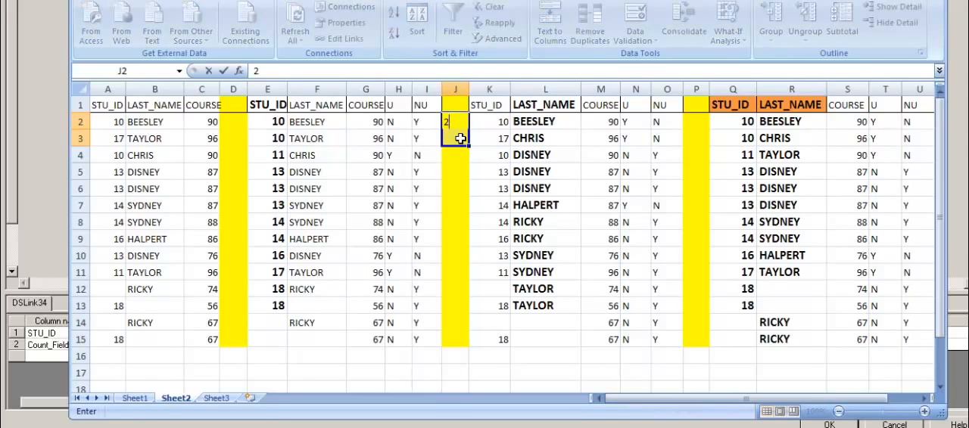
{"action": "key", "text": "Return"}
{"action": "type", "text": "2"}
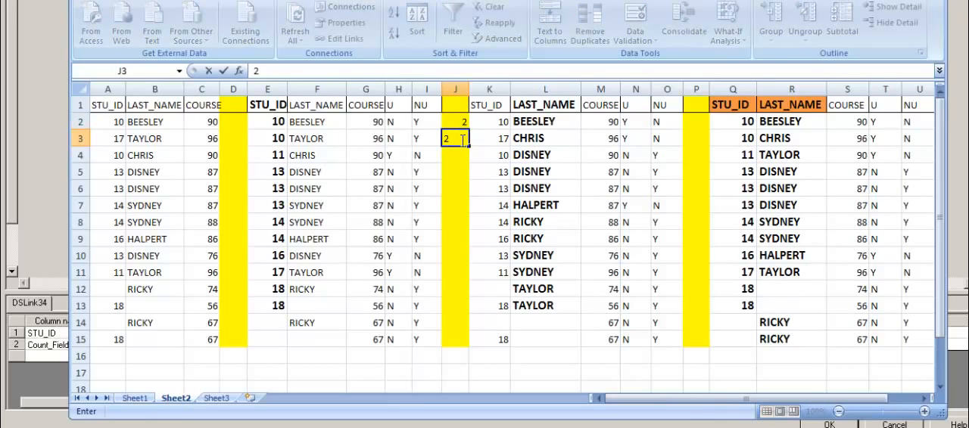
{"action": "key", "text": "Return"}
{"action": "type", "text": "1"}
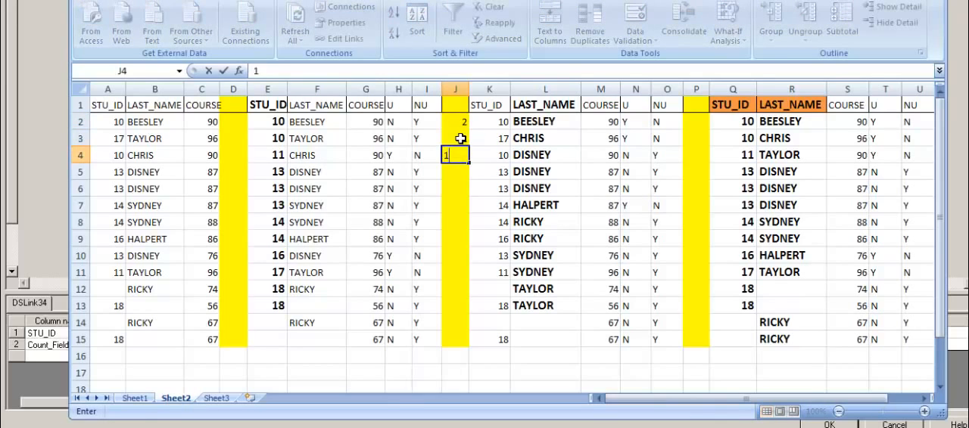
{"action": "left_click", "coordinate": [282, 161]}
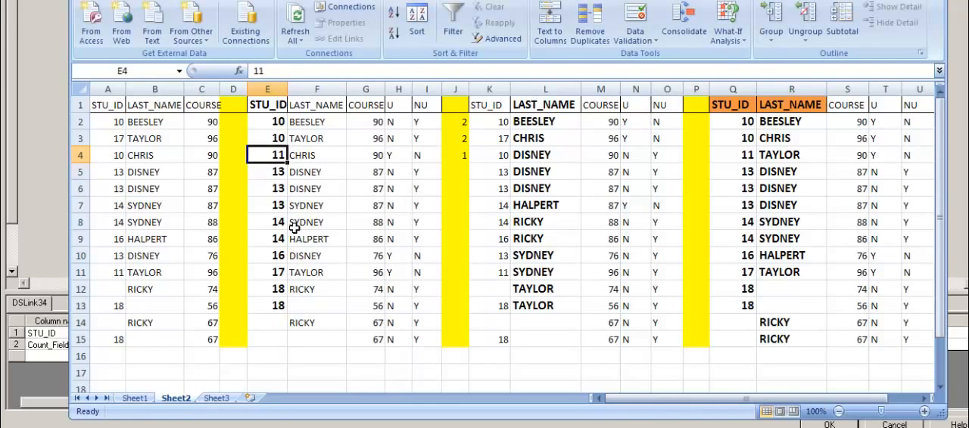
{"action": "left_click", "coordinate": [457, 160]}
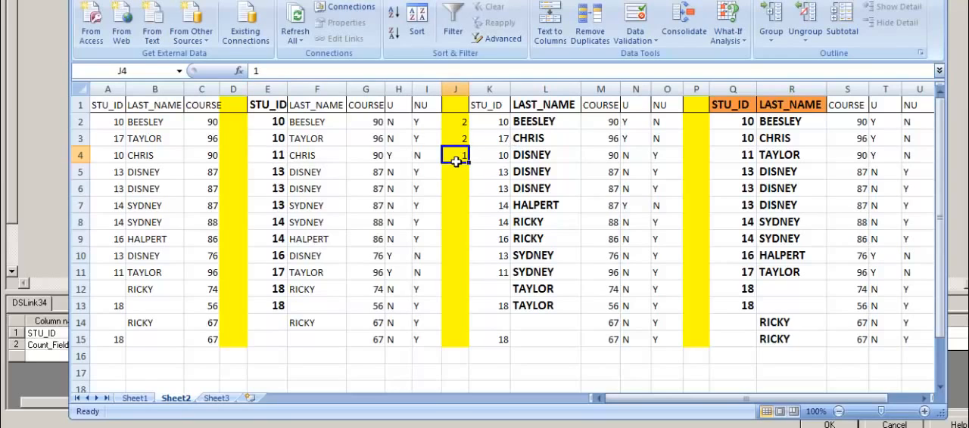
Step: Enter a record count of 3 in J5, J6 and J7 for the three STU_ID 13 rows
{"action": "left_click_drag", "start_coordinate": [274, 173], "coordinate": [283, 210]}
{"action": "left_click_drag", "start_coordinate": [454, 174], "coordinate": [457, 212]}
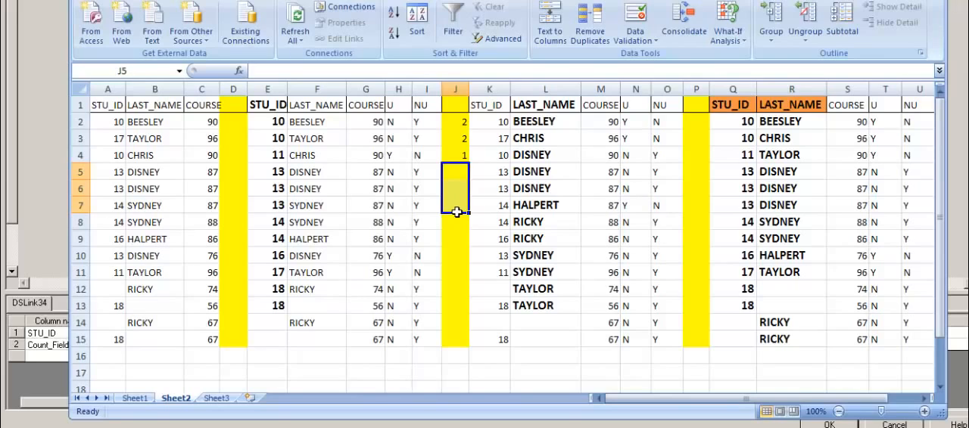
{"action": "type", "text": "3"}
{"action": "key", "text": "Return"}
{"action": "type", "text": "3"}
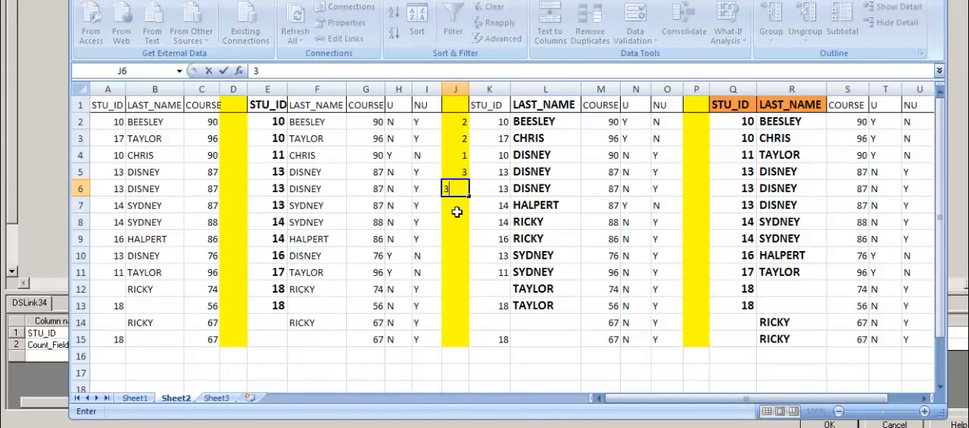
{"action": "key", "text": "Return"}
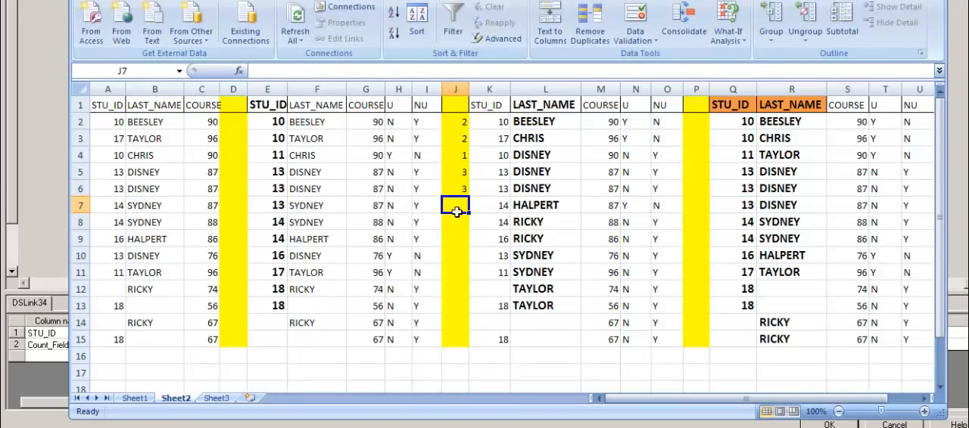
{"action": "type", "text": "3"}
{"action": "key", "text": "BackSpace"}
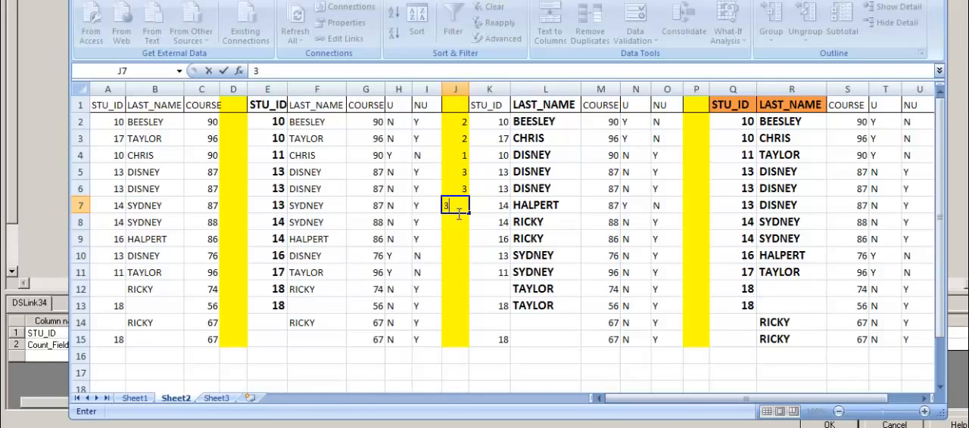
{"action": "left_click_drag", "start_coordinate": [280, 174], "coordinate": [280, 208]}
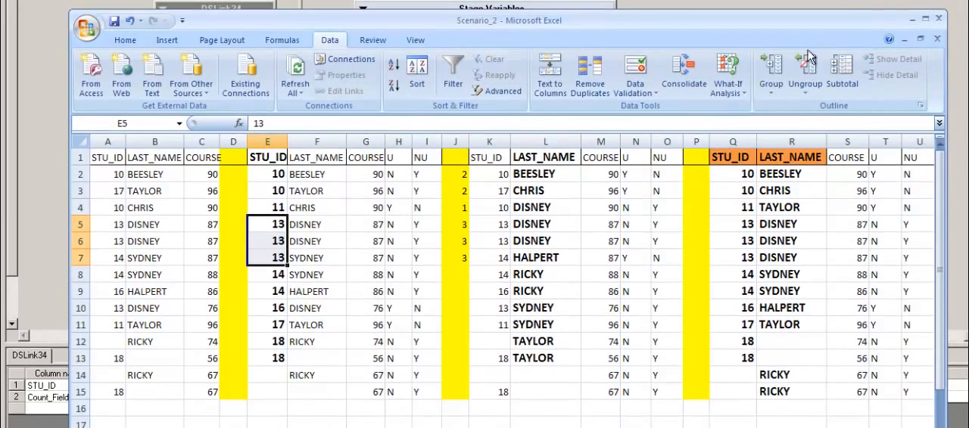
Step: Return to the DataStage Transformer, complete the DSLink39 constraint as DSLink34.Count_Field=1, and save the stage
{"action": "left_click", "coordinate": [914, 18]}
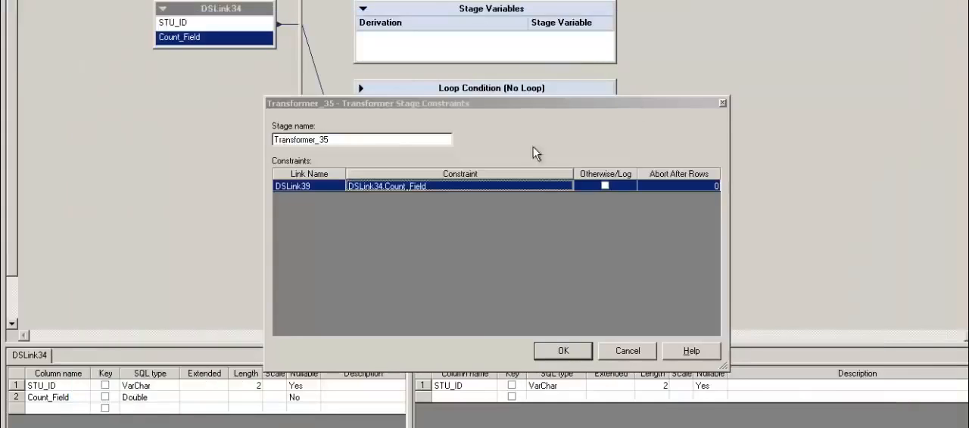
{"action": "double_click", "coordinate": [444, 190]}
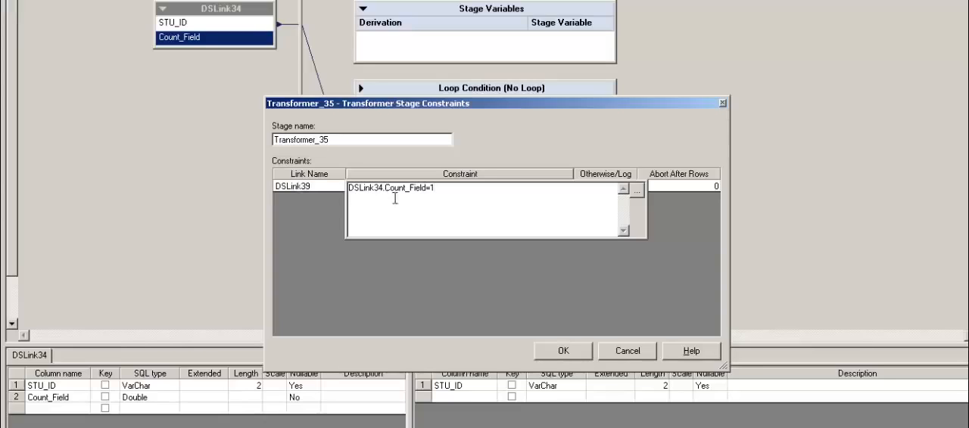
{"action": "mouse_move", "coordinate": [389, 189]}
{"action": "left_mouse_down"}
{"action": "mouse_move", "coordinate": [423, 199]}
{"action": "mouse_move", "coordinate": [391, 198]}
{"action": "left_mouse_up"}
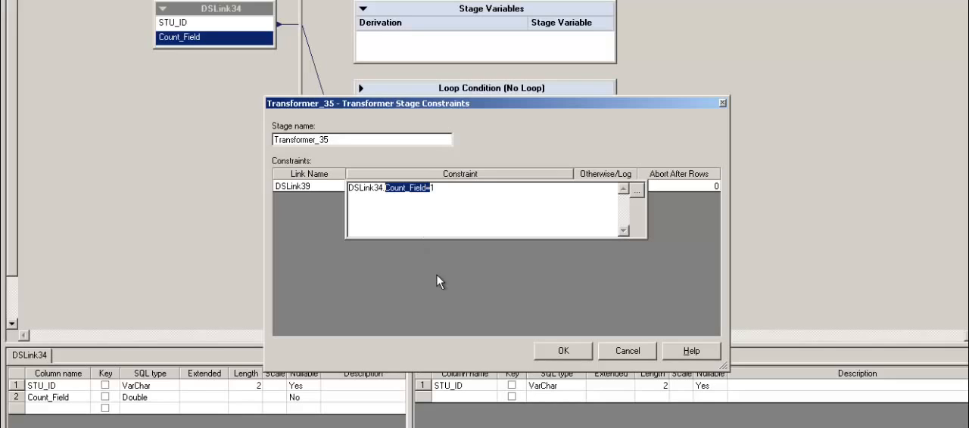
{"action": "left_click", "coordinate": [692, 186]}
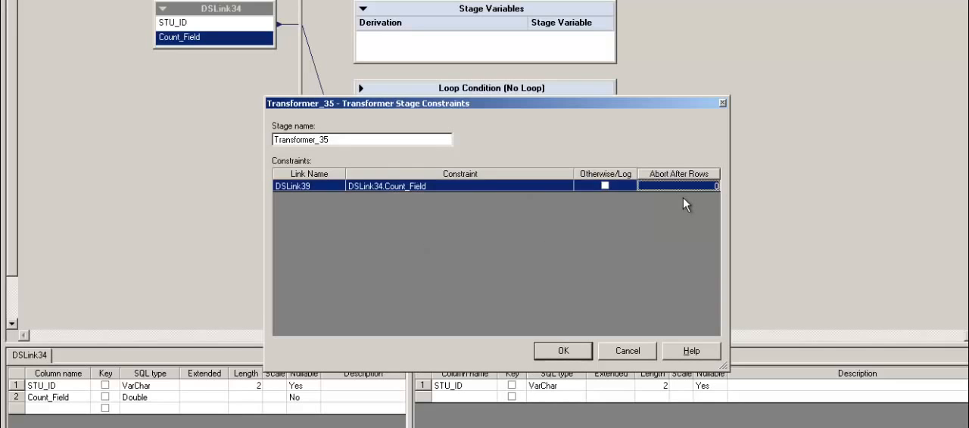
{"action": "left_click", "coordinate": [565, 355]}
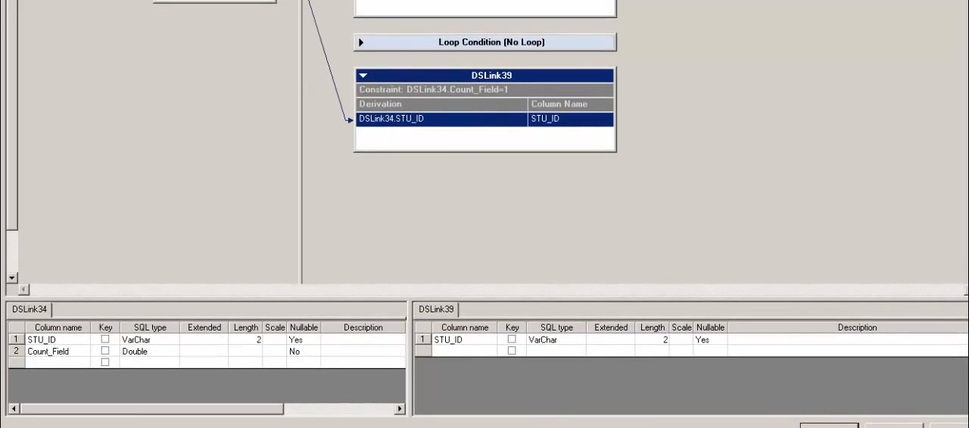
{"action": "key", "text": "Return"}
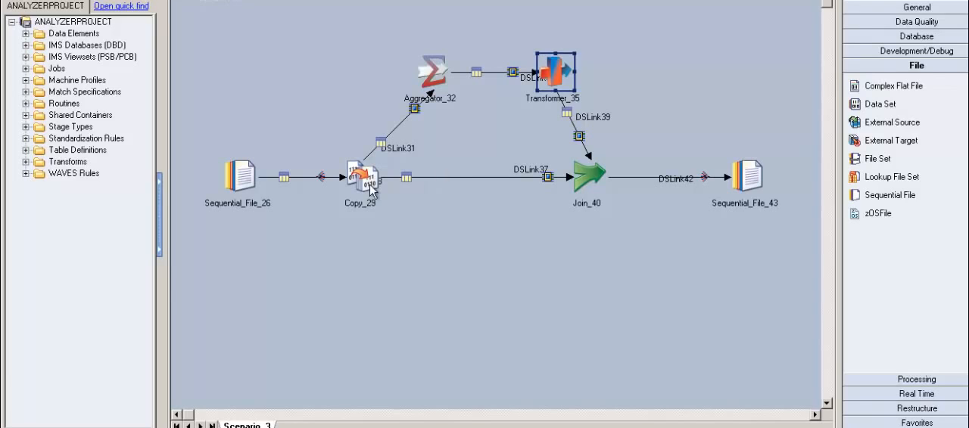
Step: Set the join key of the Join_40 stage to STU_ID and save the stage
{"action": "double_click", "coordinate": [597, 190]}
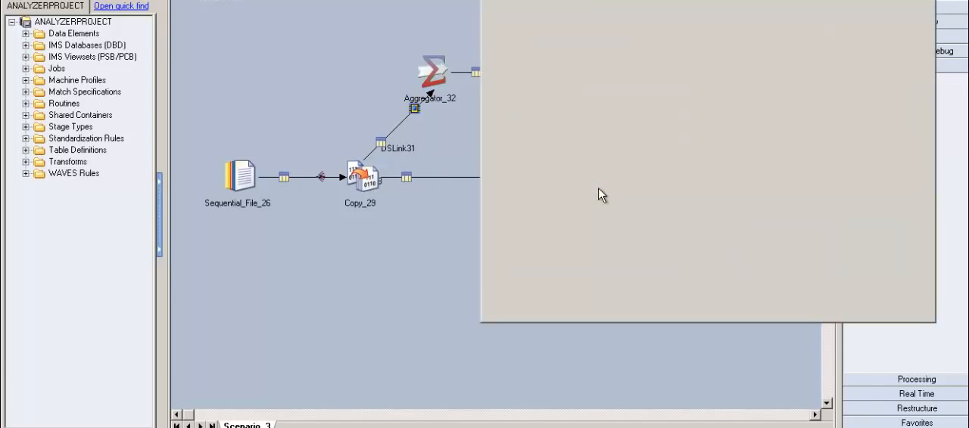
{"action": "left_click", "coordinate": [564, 99]}
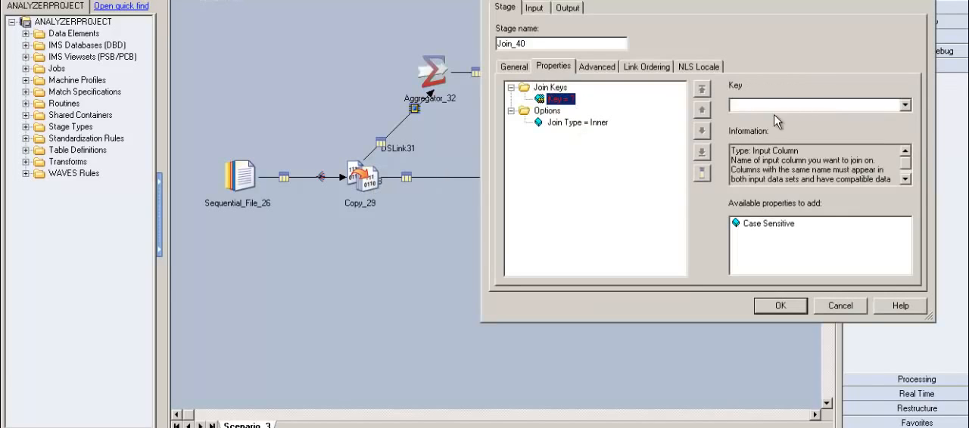
{"action": "left_click", "coordinate": [904, 105]}
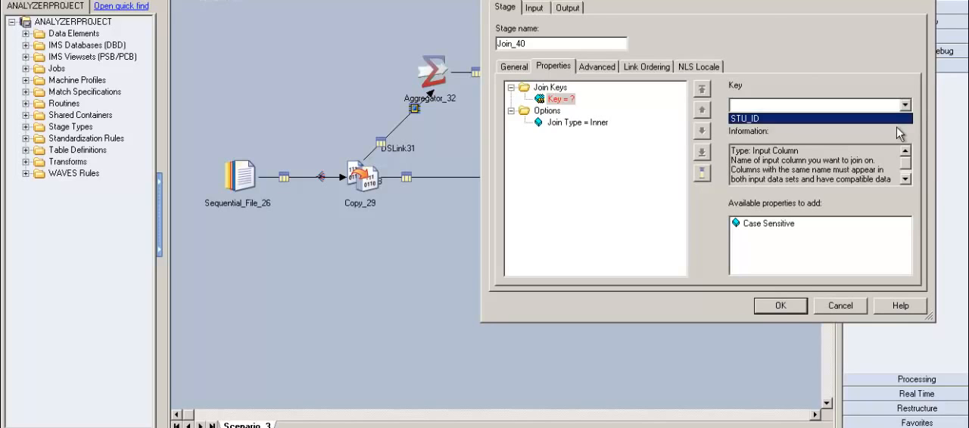
{"action": "left_click", "coordinate": [840, 118]}
{"action": "left_click", "coordinate": [784, 306]}
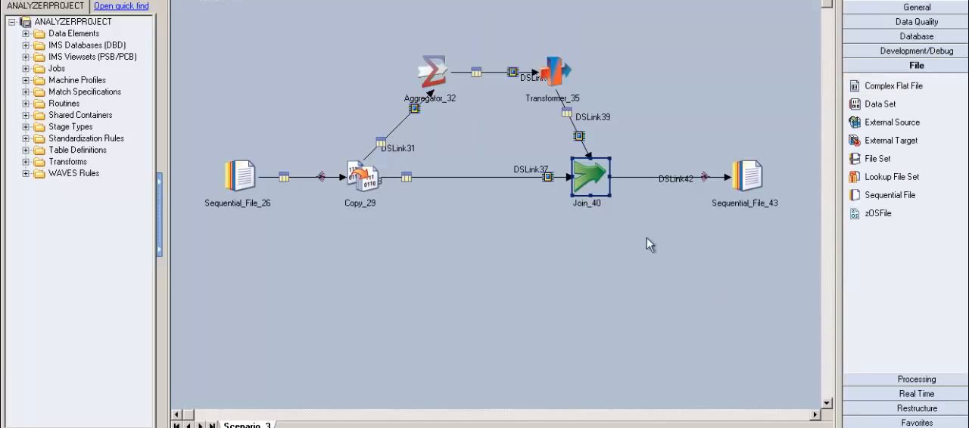
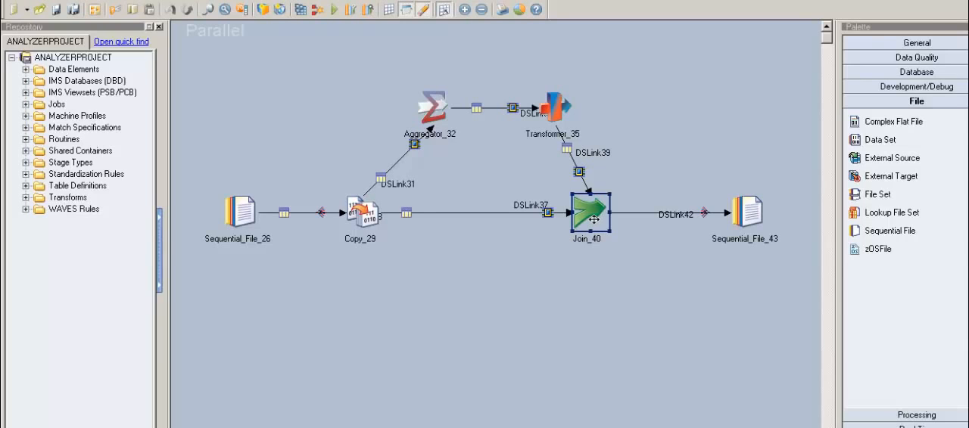
Step: Review the join key and join type properties of the Join_40 stage
{"action": "double_click", "coordinate": [594, 219]}
{"action": "key", "text": "Return"}
{"action": "left_click", "coordinate": [565, 124]}
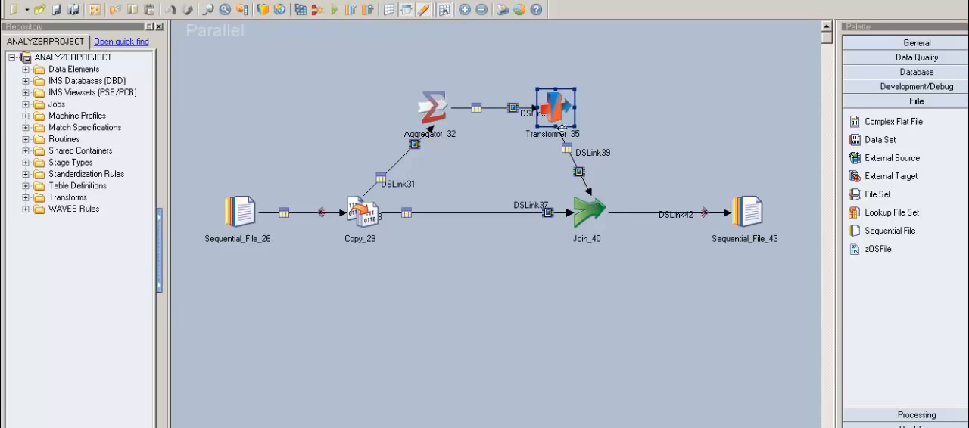
{"action": "left_click", "coordinate": [584, 221]}
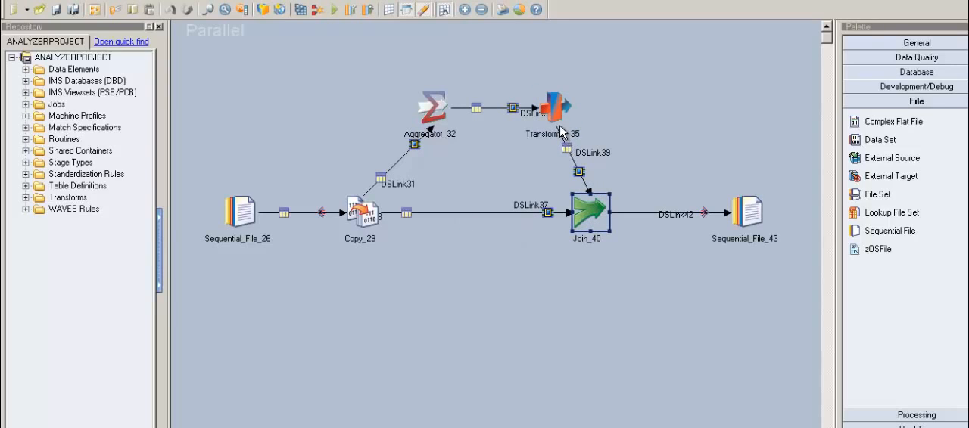
{"action": "double_click", "coordinate": [595, 225]}
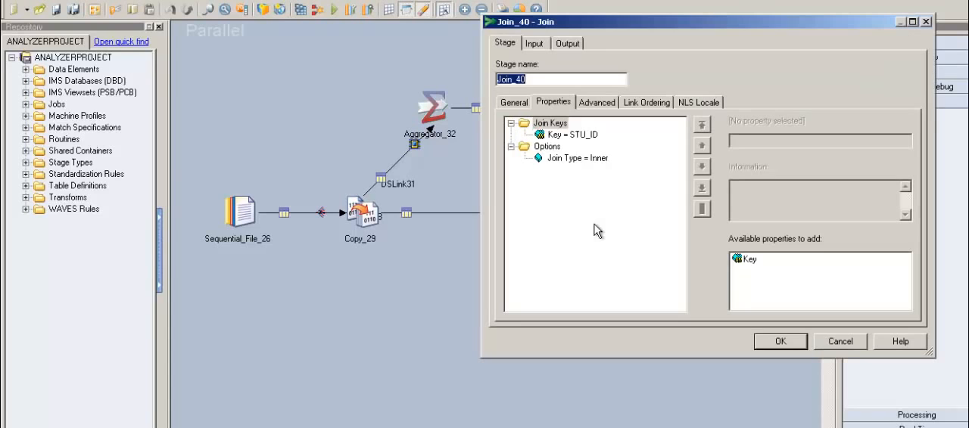
{"action": "left_click", "coordinate": [580, 137]}
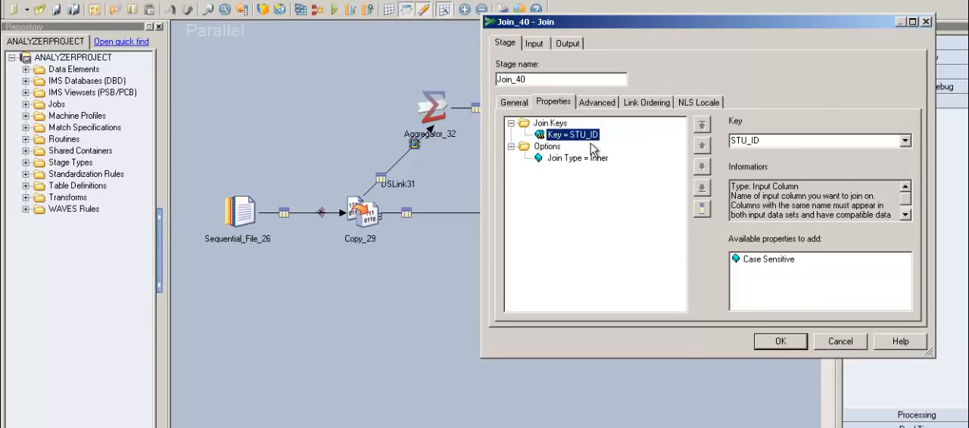
{"action": "left_click", "coordinate": [786, 344]}
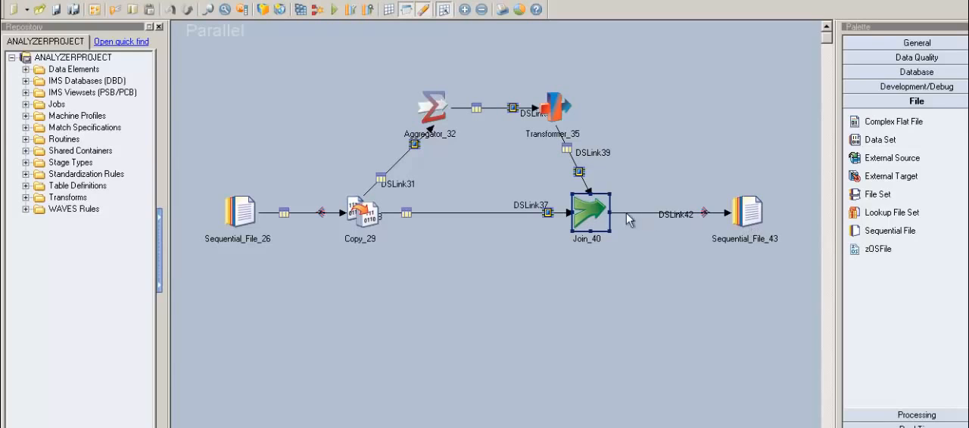
Step: Map the STU_ID, LAST_NAME and COURSE columns to the DSLink42 output of the Join_40 stage and save the stage
{"action": "double_click", "coordinate": [600, 224]}
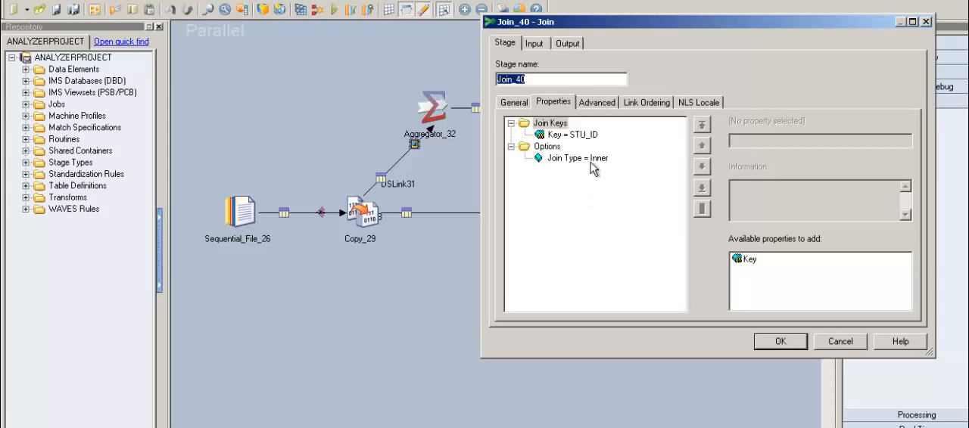
{"action": "left_click", "coordinate": [542, 46]}
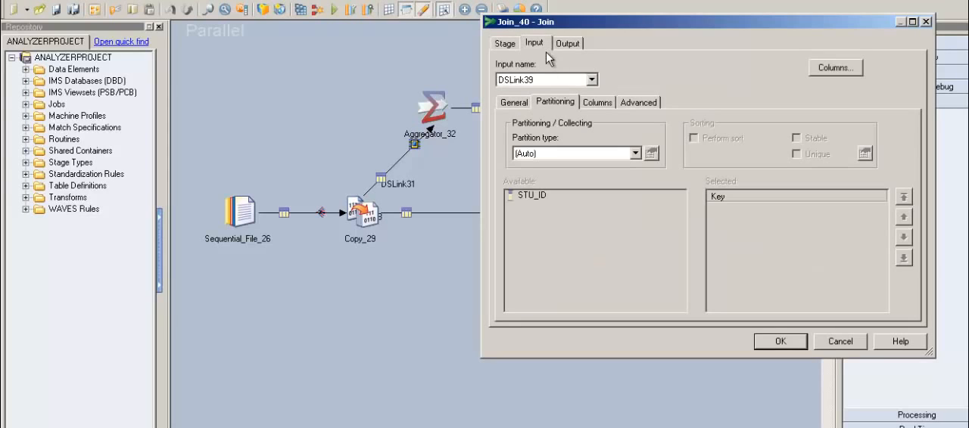
{"action": "left_click", "coordinate": [578, 47]}
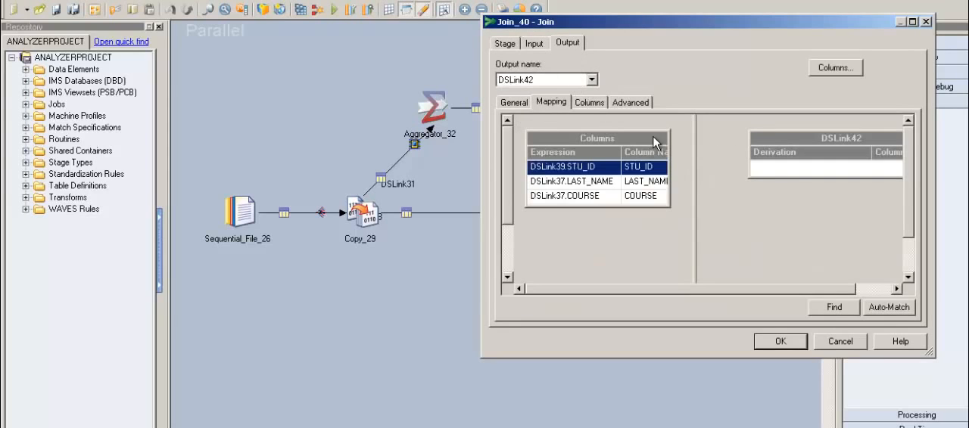
{"action": "left_click", "coordinate": [591, 196]}
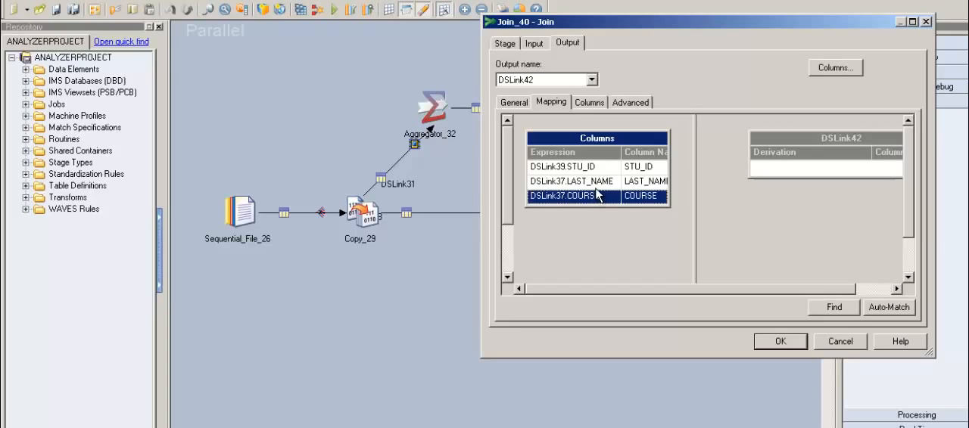
{"action": "left_click", "coordinate": [595, 187]}
{"action": "left_click", "coordinate": [595, 202]}
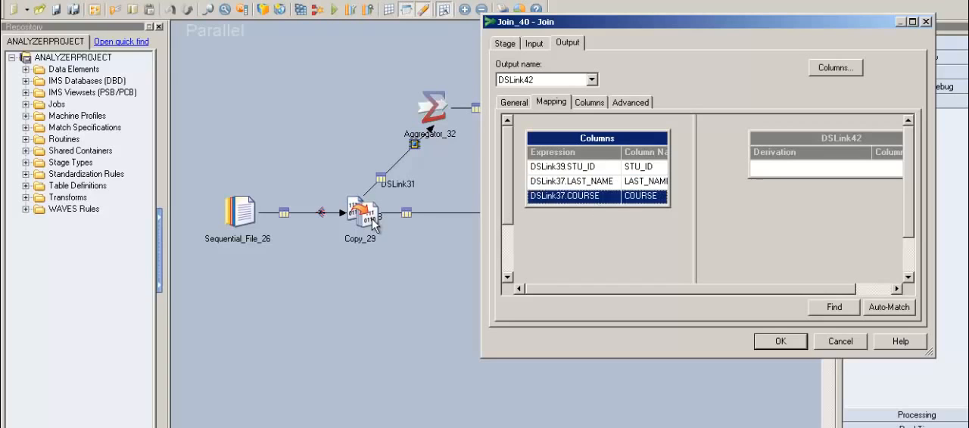
{"action": "left_click_drag", "start_coordinate": [564, 167], "coordinate": [571, 202]}
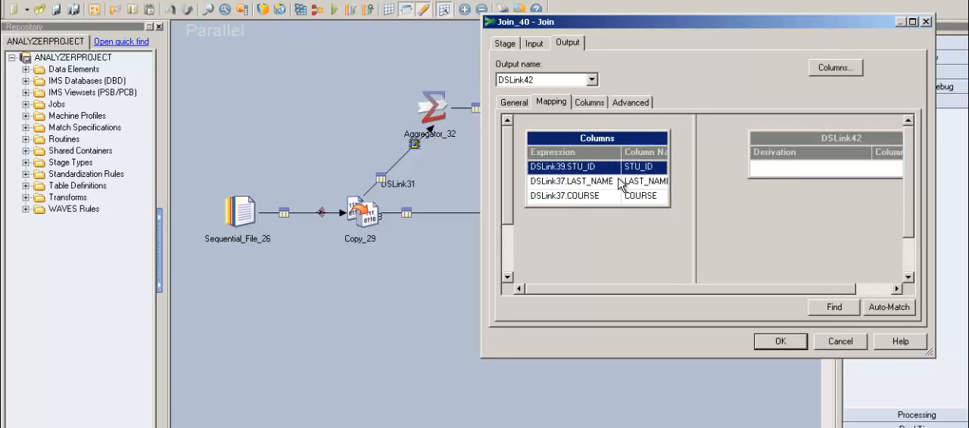
{"action": "left_click_drag", "start_coordinate": [647, 168], "coordinate": [766, 181]}
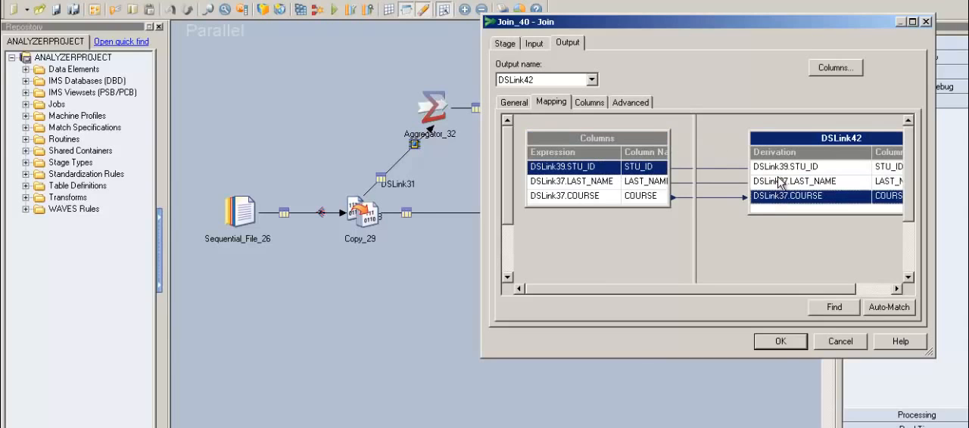
{"action": "left_click", "coordinate": [780, 342]}
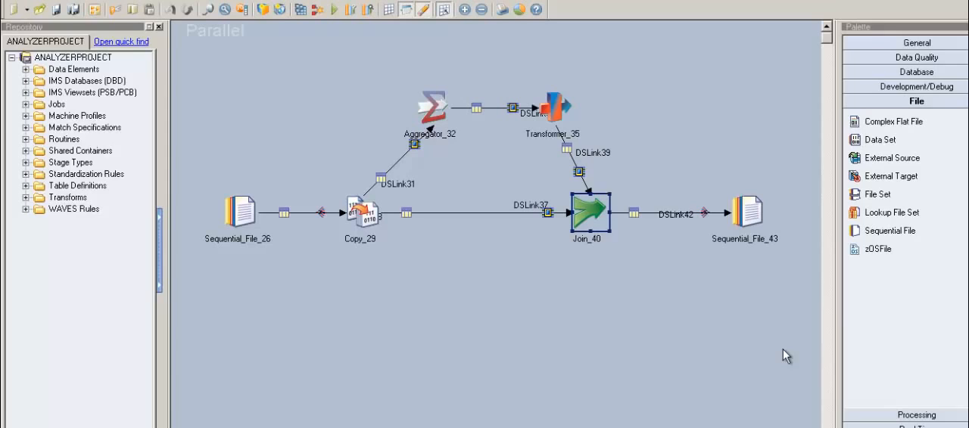
{"action": "left_click", "coordinate": [376, 224]}
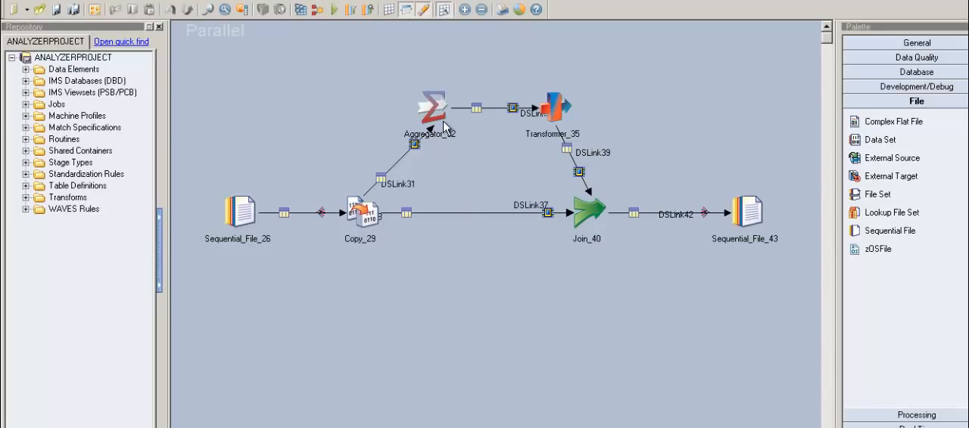
{"action": "left_click", "coordinate": [443, 125]}
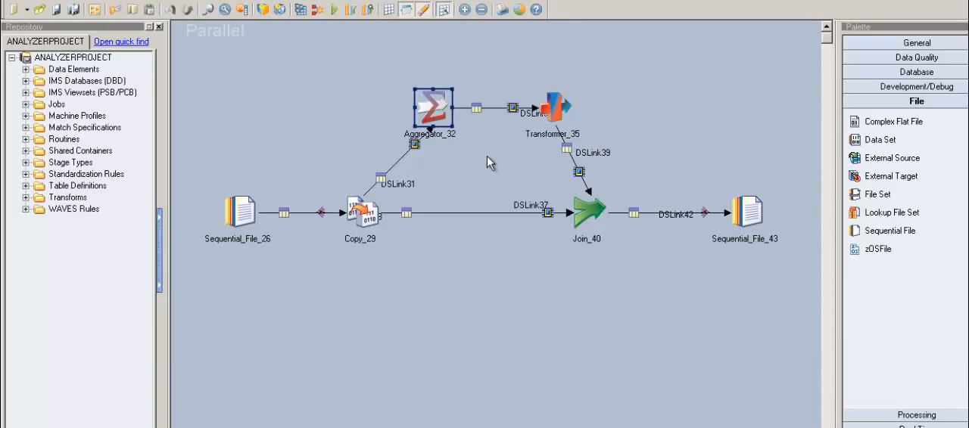
{"action": "left_click", "coordinate": [569, 127]}
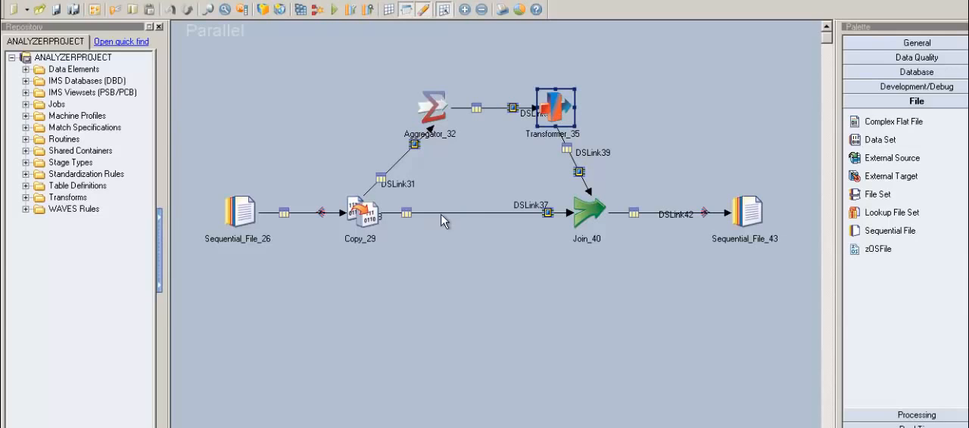
{"action": "left_click", "coordinate": [374, 223]}
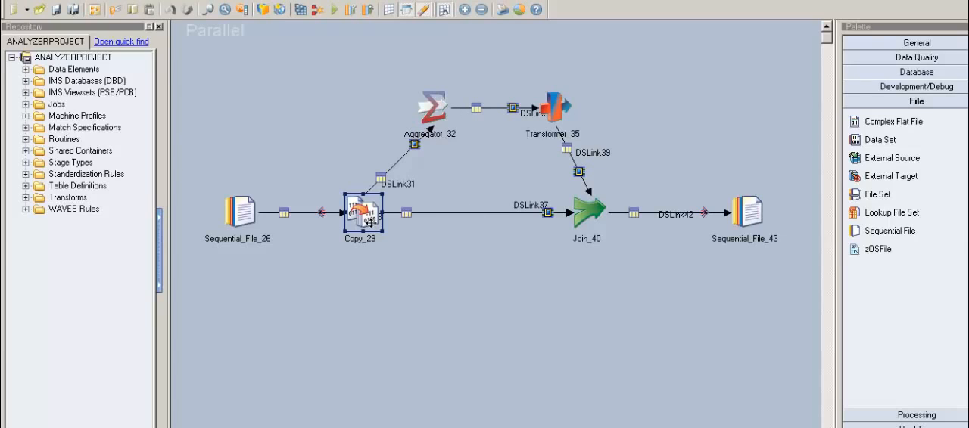
{"action": "left_click", "coordinate": [596, 218]}
{"action": "left_click", "coordinate": [627, 260]}
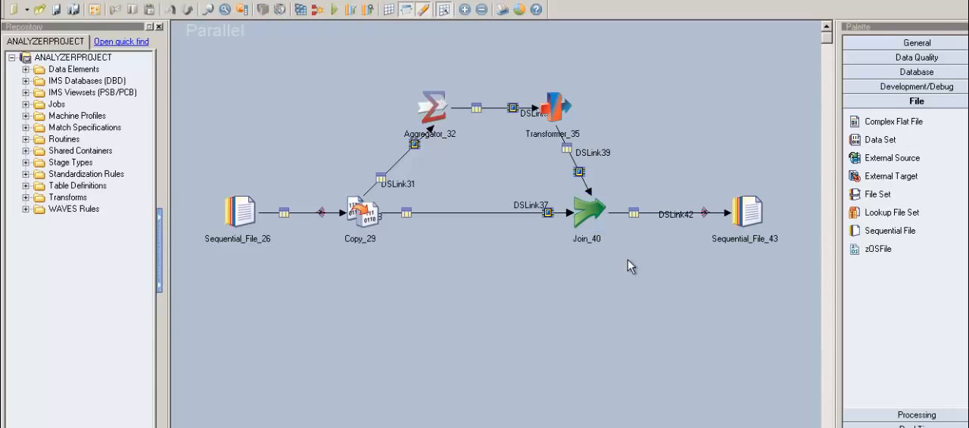
{"action": "left_click", "coordinate": [444, 116]}
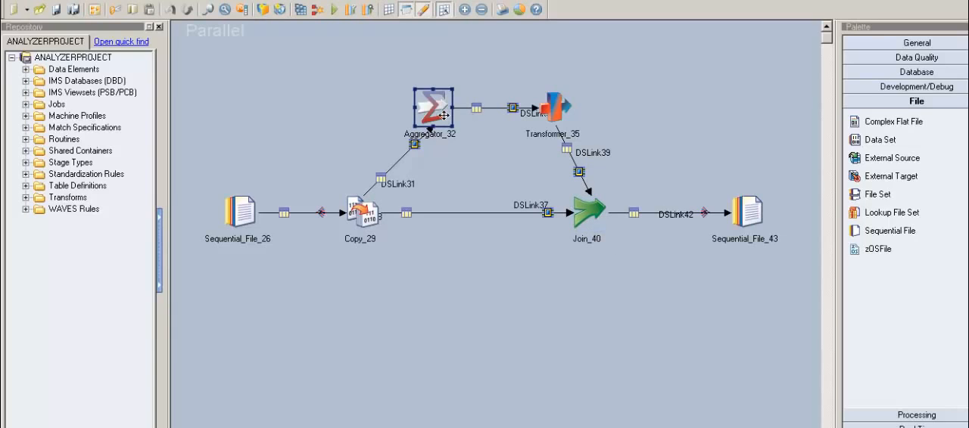
{"action": "left_click", "coordinate": [596, 228]}
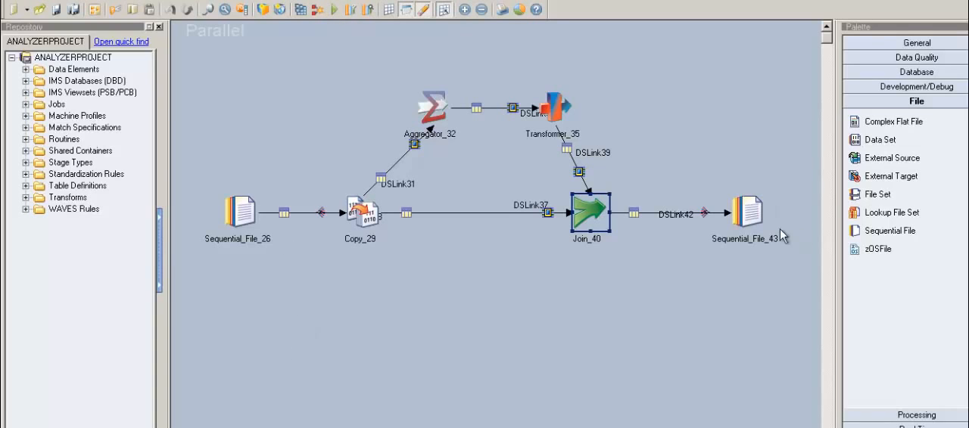
Step: Set the target file of the Sequential_File_43 stage to C:\DS_Practice\CDC.txt
{"action": "double_click", "coordinate": [753, 218]}
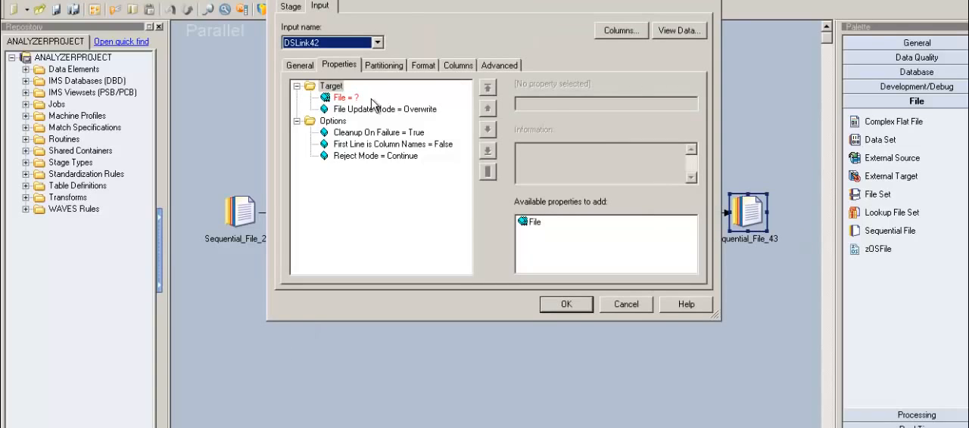
{"action": "left_click", "coordinate": [356, 100]}
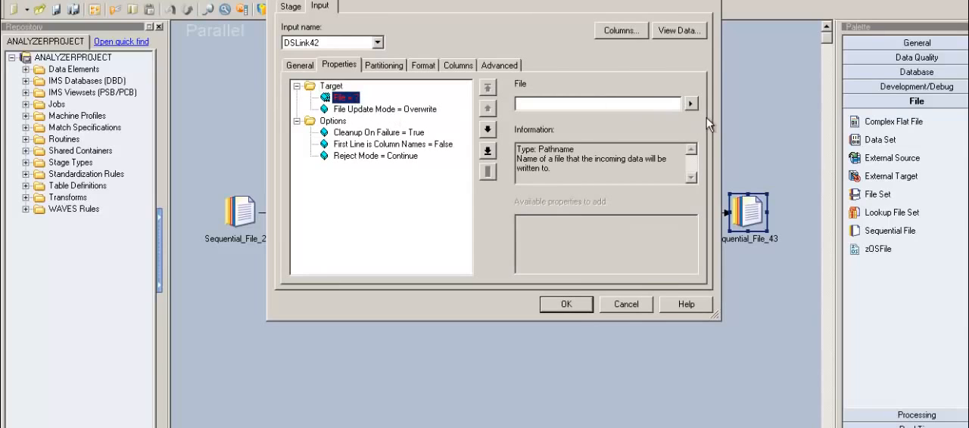
{"action": "left_click", "coordinate": [690, 103]}
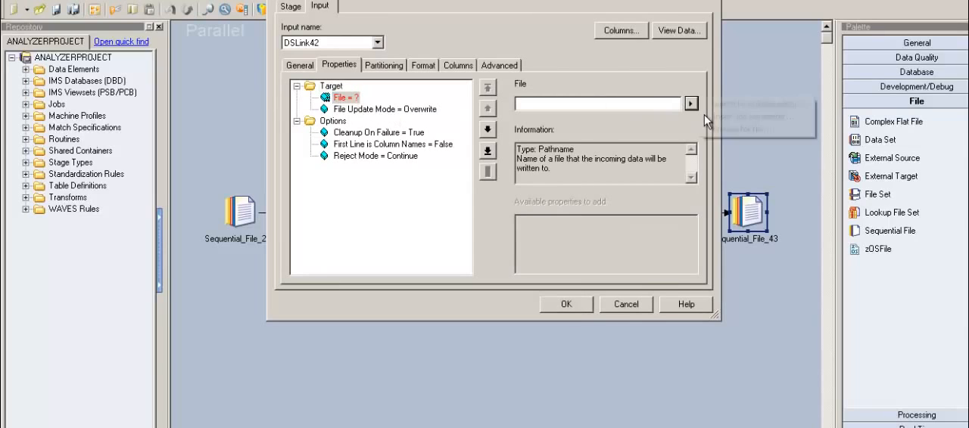
{"action": "left_click", "coordinate": [745, 130]}
{"action": "left_click", "coordinate": [438, 173]}
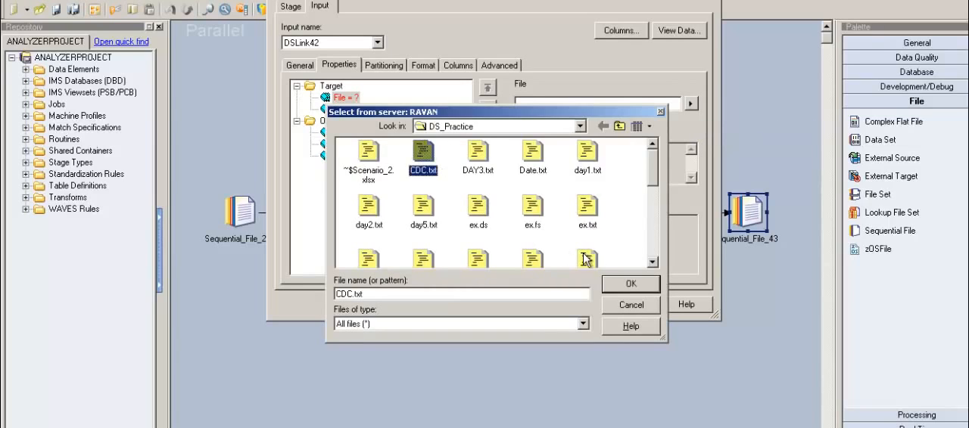
{"action": "left_click", "coordinate": [629, 284]}
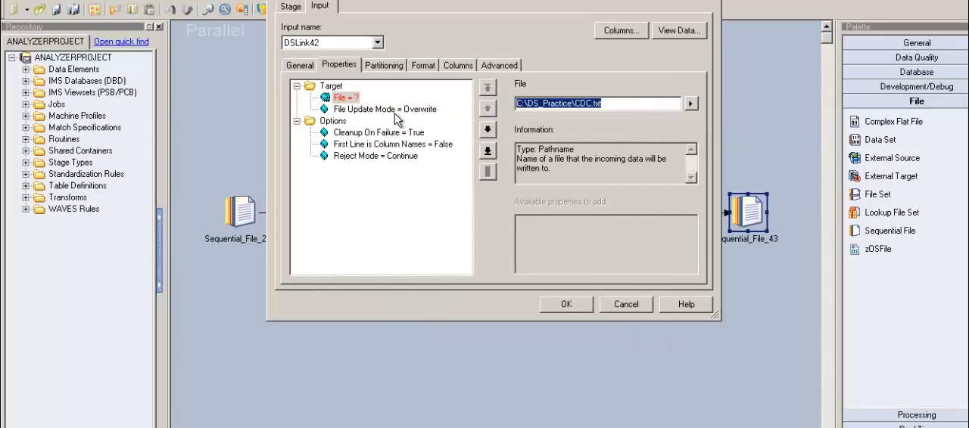
{"action": "left_click", "coordinate": [395, 110]}
Step: Set First Line is Column Names to True for Sequential_File_43, check its format properties, and save the stage
{"action": "left_click", "coordinate": [413, 145]}
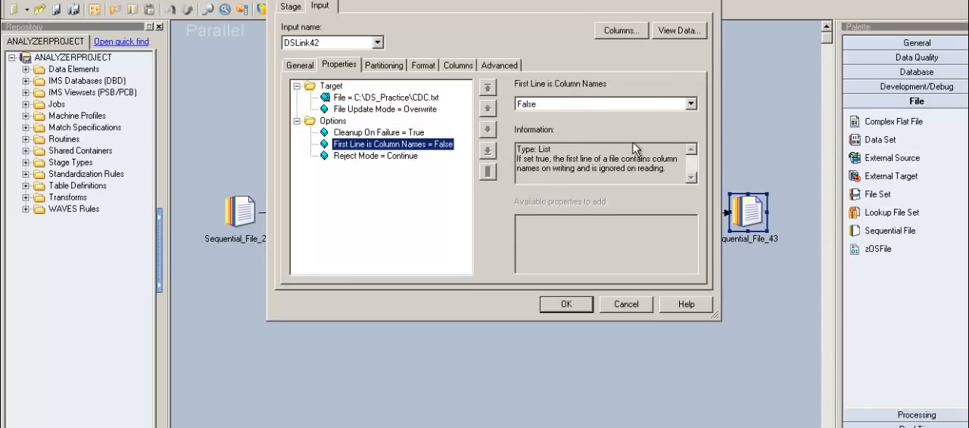
{"action": "left_click", "coordinate": [691, 104]}
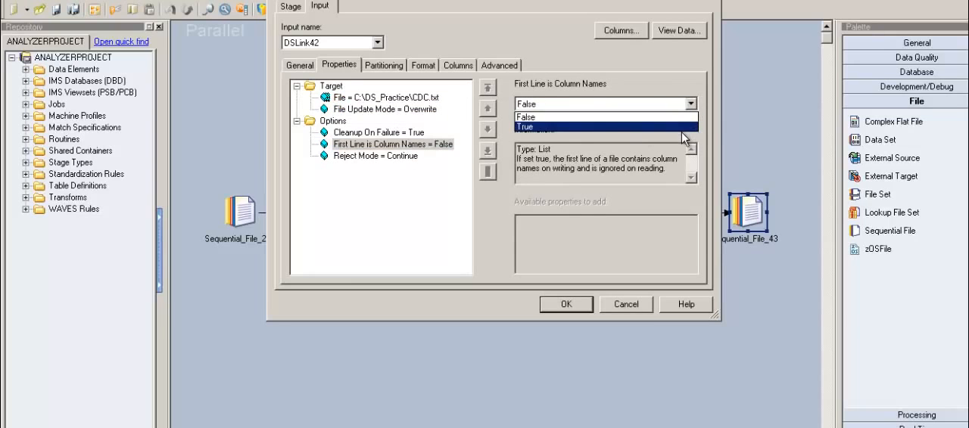
{"action": "left_click", "coordinate": [681, 127]}
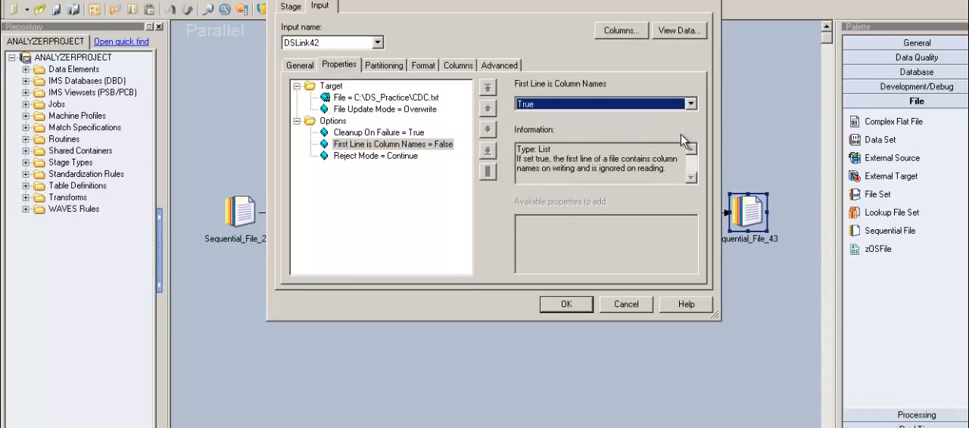
{"action": "left_click", "coordinate": [397, 158]}
{"action": "left_click", "coordinate": [426, 69]}
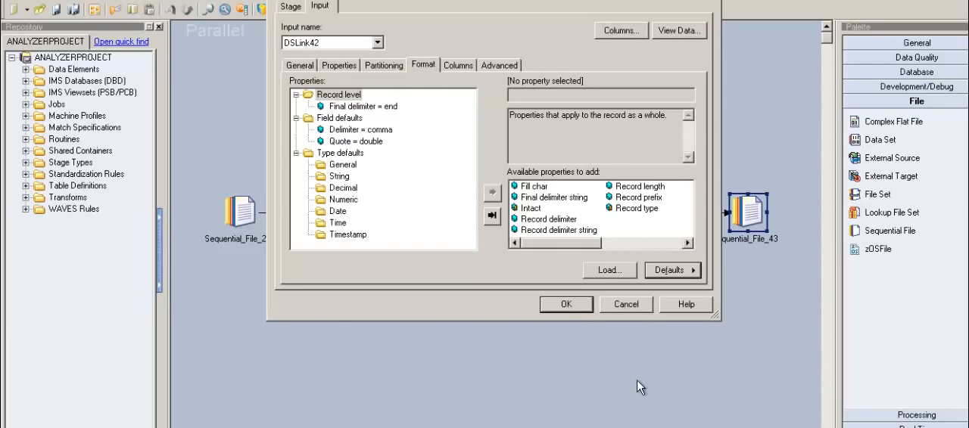
{"action": "left_click", "coordinate": [566, 304]}
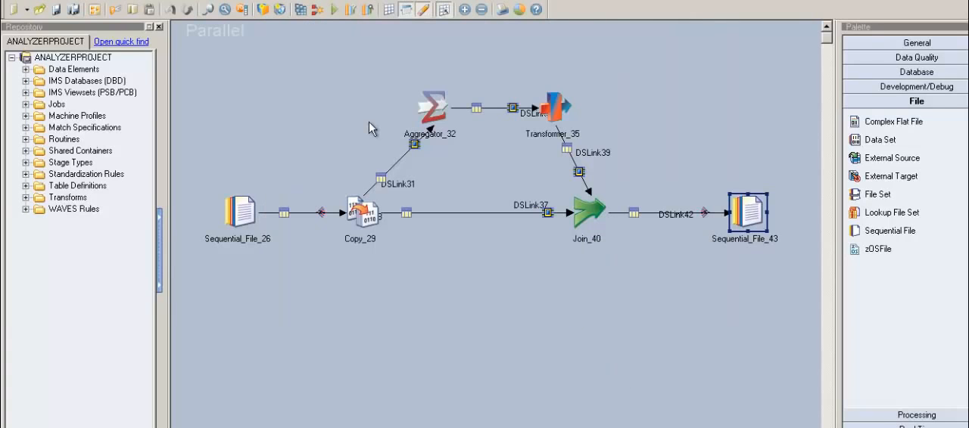
Step: Compile and run the Scenario_3 job
{"action": "left_click", "coordinate": [336, 10]}
{"action": "left_click", "coordinate": [467, 240]}
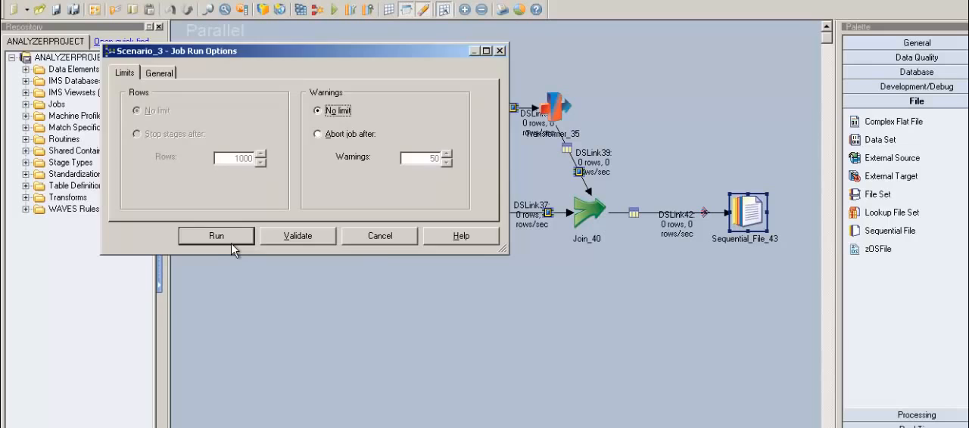
{"action": "left_click", "coordinate": [220, 236]}
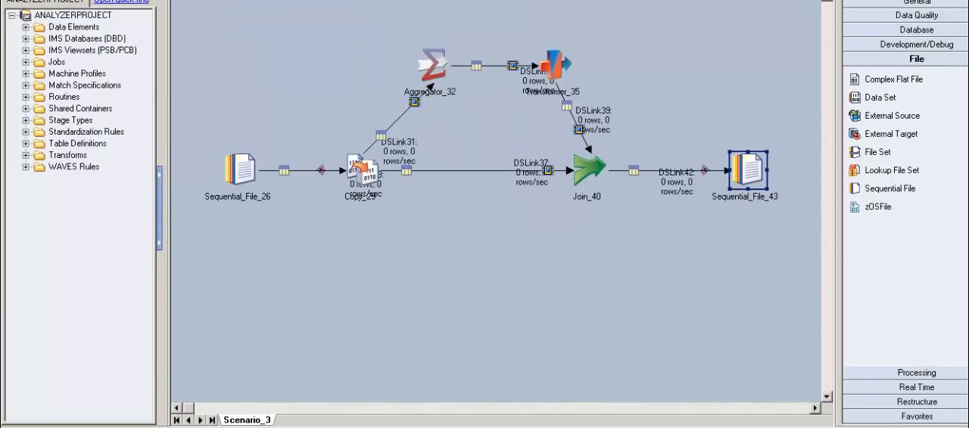
Step: Switch to the Excel workbook and examine the expected unique flags in column H for the sorted STU_ID rows
{"action": "key", "text": "alt+Tab"}
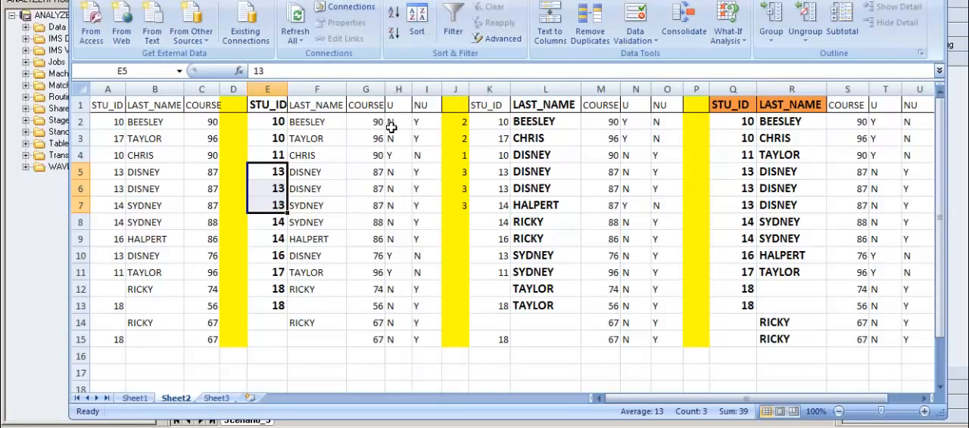
{"action": "left_click_drag", "start_coordinate": [392, 128], "coordinate": [403, 259]}
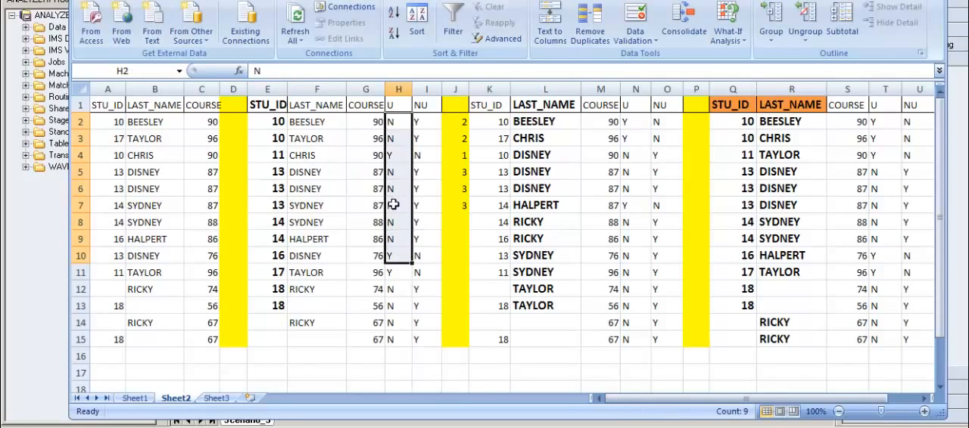
{"action": "left_click", "coordinate": [395, 155]}
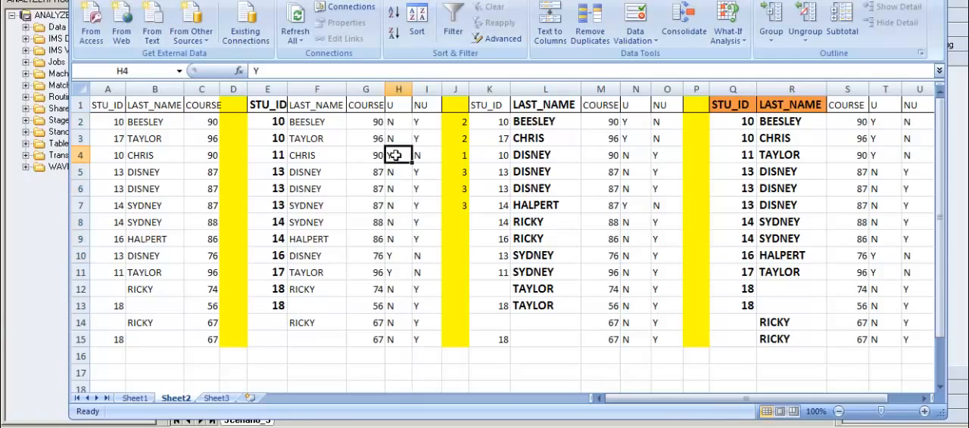
Step: Compare the unique flags in column H for STU_ID 11 and 16, and return to the DataStage job
{"action": "key", "text": "Down"}
{"action": "key", "text": "Down"}
{"action": "key", "text": "Down"}
{"action": "key", "text": "Down"}
{"action": "key", "text": "Down"}
{"action": "key", "text": "Down"}
{"action": "key", "text": "Down"}
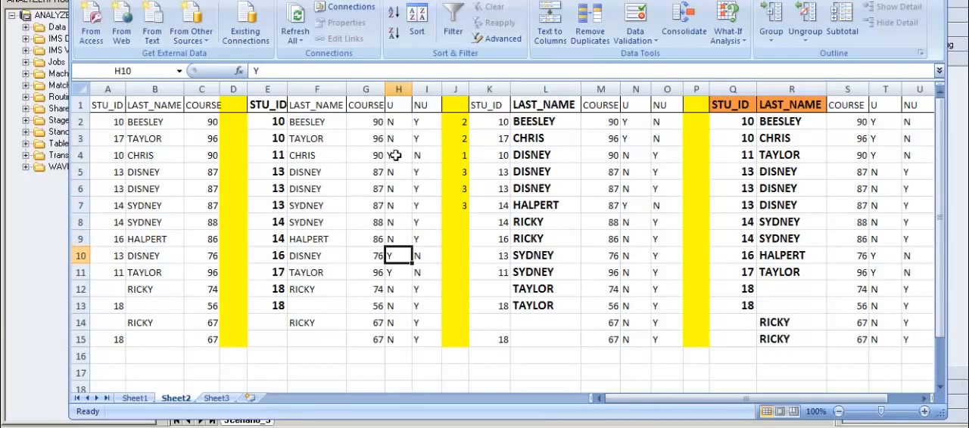
{"action": "key", "text": "Up"}
{"action": "key", "text": "Up"}
{"action": "key", "text": "Up"}
{"action": "key", "text": "Up"}
{"action": "key", "text": "Up"}
{"action": "key", "text": "Up"}
{"action": "key", "text": "Up"}
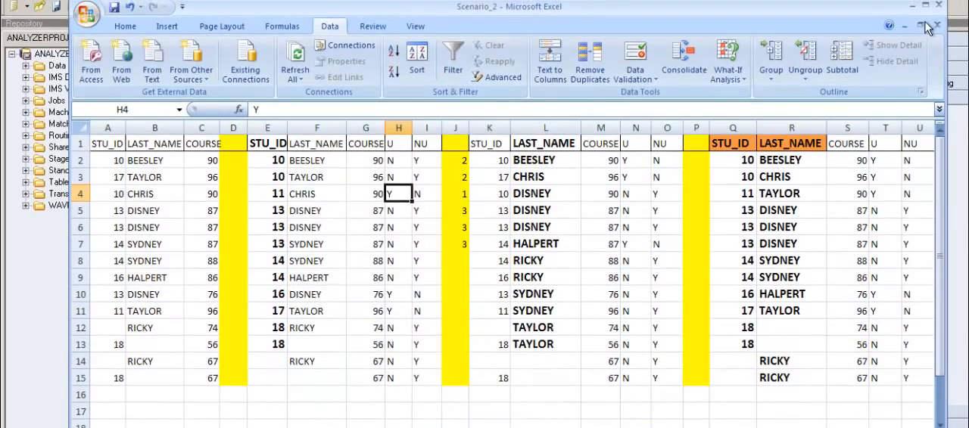
{"action": "left_click", "coordinate": [913, 6]}
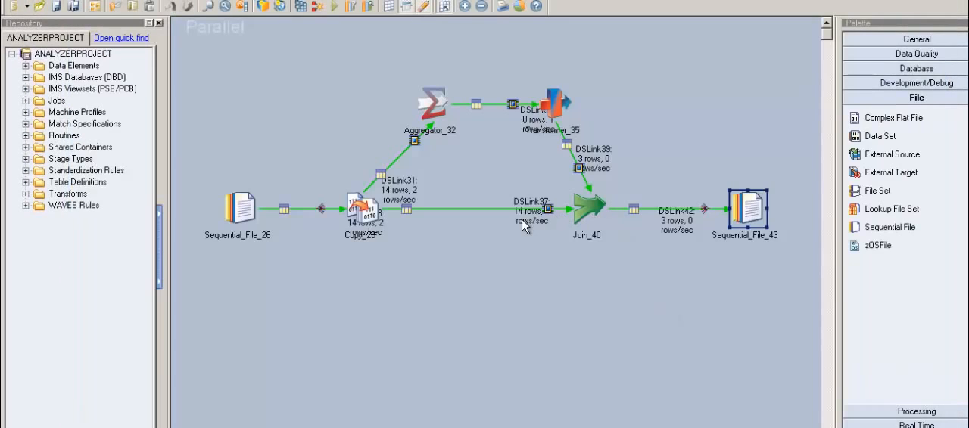
Step: Reposition the labels of DSLink37, DSLink31, DSLink28 and DSLink34 so their row counts are clear of the stage icons and names
{"action": "left_click", "coordinate": [523, 220]}
{"action": "left_click", "coordinate": [473, 264]}
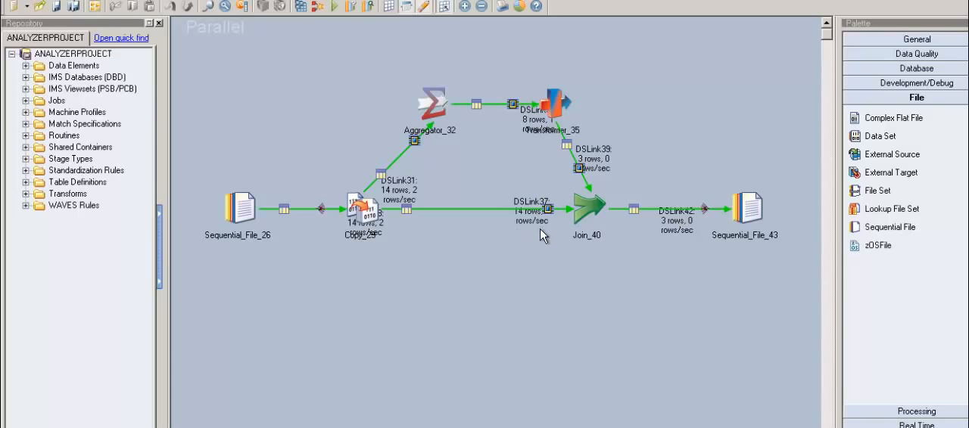
{"action": "left_click_drag", "start_coordinate": [539, 225], "coordinate": [481, 242]}
{"action": "left_click_drag", "start_coordinate": [404, 192], "coordinate": [388, 137]}
{"action": "left_click_drag", "start_coordinate": [370, 240], "coordinate": [314, 243]}
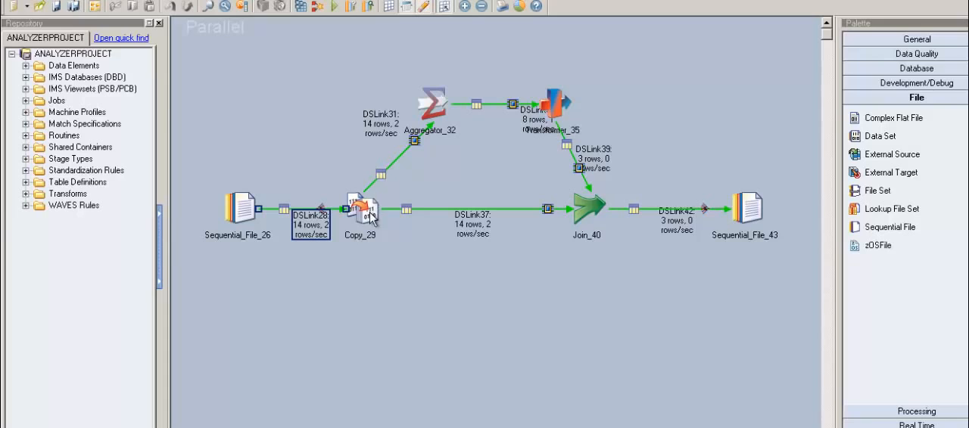
{"action": "left_click", "coordinate": [395, 125]}
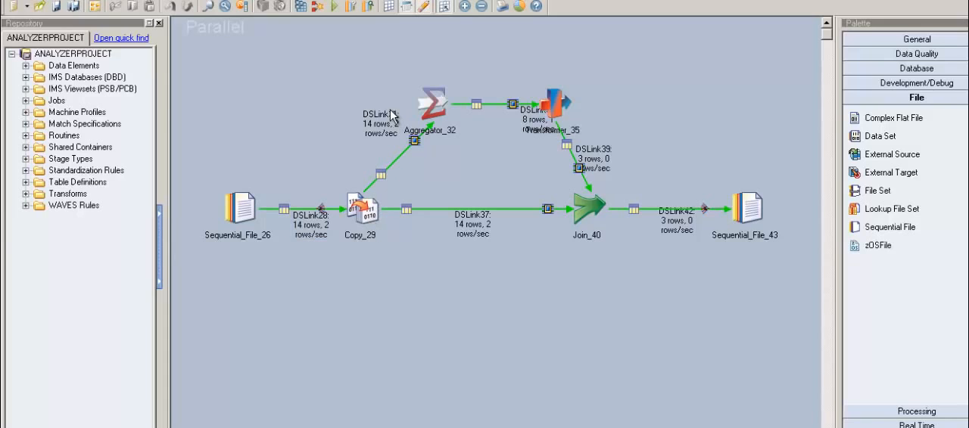
{"action": "left_click", "coordinate": [477, 227]}
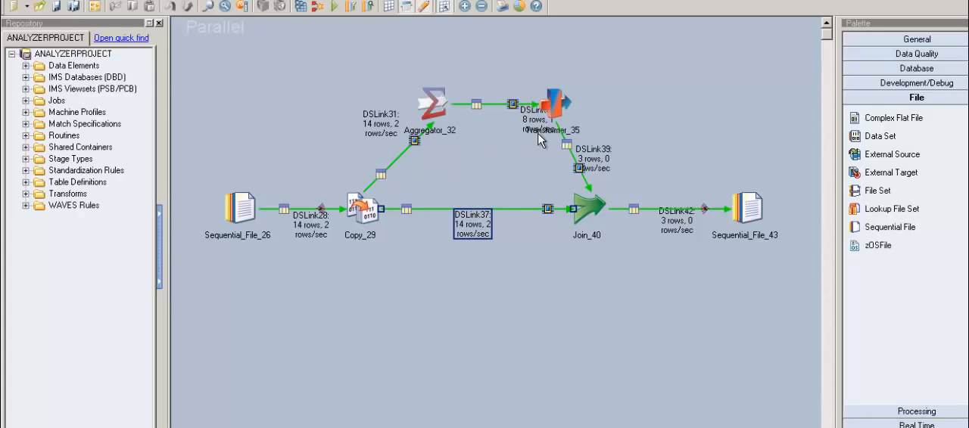
{"action": "left_click_drag", "start_coordinate": [536, 121], "coordinate": [497, 120]}
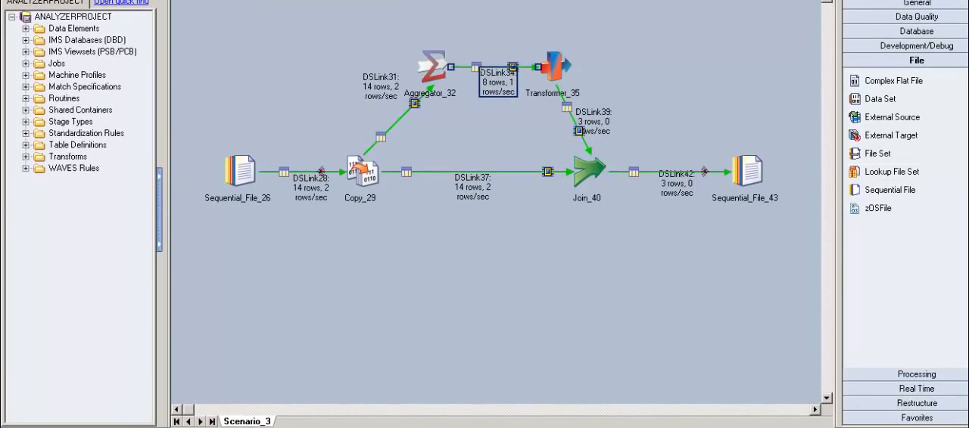
Step: Switch to the Excel workbook and examine the groups of equal STU_ID values in column E, including the blank ones
{"action": "key", "text": "alt+Tab"}
{"action": "left_click_drag", "start_coordinate": [278, 123], "coordinate": [278, 143]}
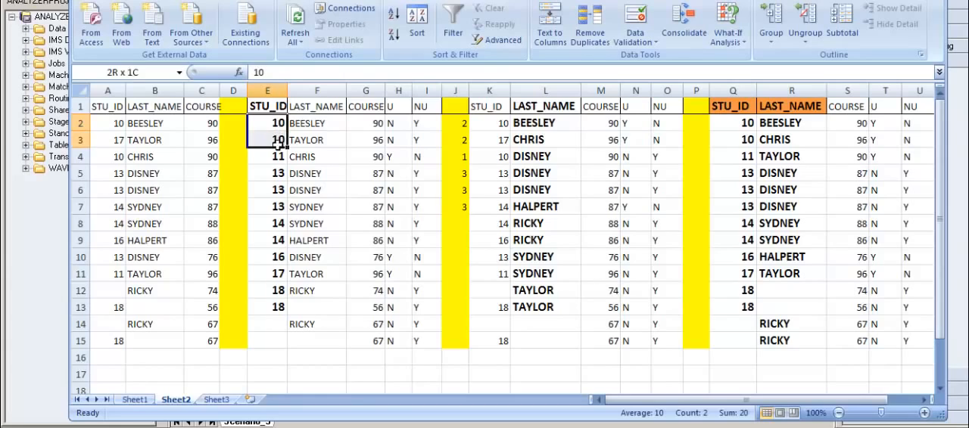
{"action": "left_click", "coordinate": [272, 165]}
{"action": "key", "text": "Down"}
{"action": "key", "text": "Down"}
{"action": "key", "text": "Down"}
{"action": "key", "text": "Down"}
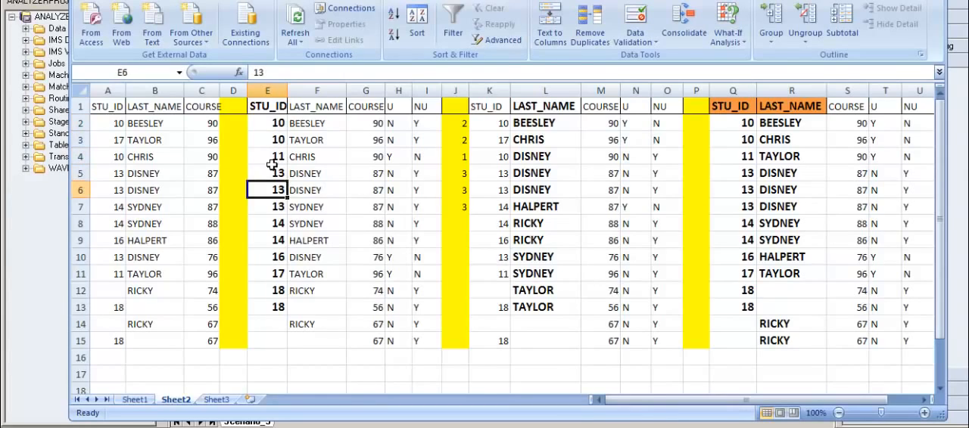
{"action": "key", "text": "Up"}
{"action": "key", "text": "Up"}
{"action": "key", "text": "Up"}
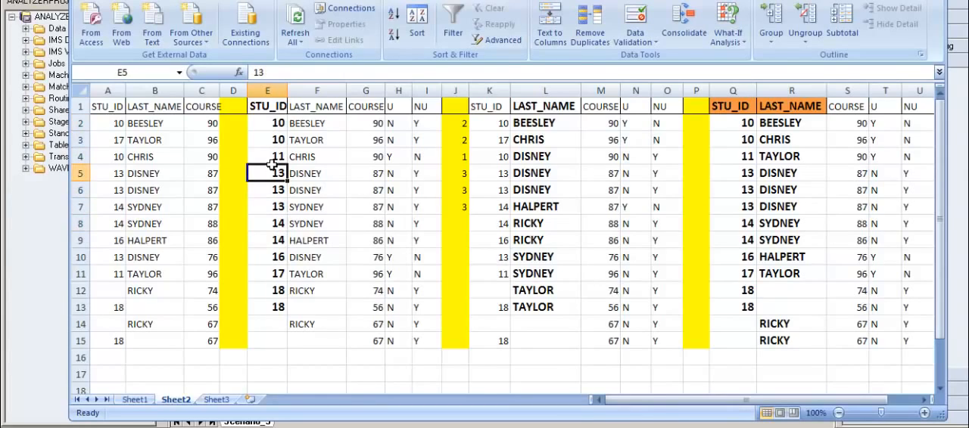
{"action": "left_click_drag", "start_coordinate": [274, 128], "coordinate": [275, 142]}
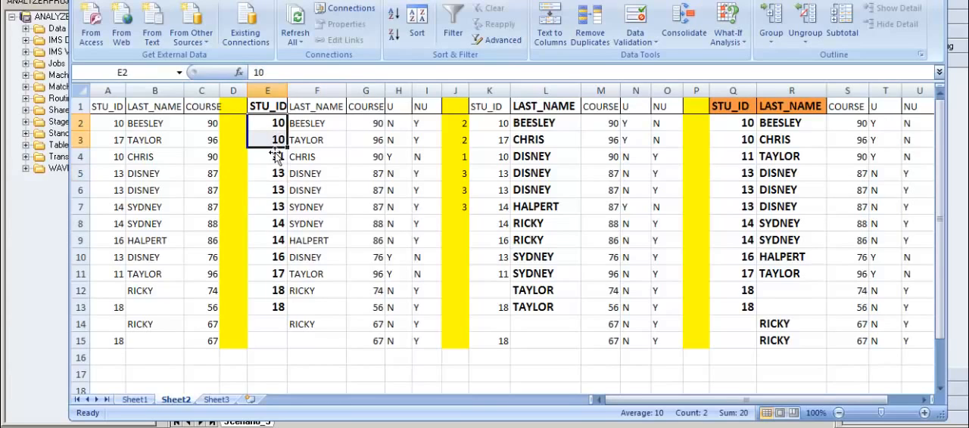
{"action": "left_click", "coordinate": [274, 161]}
{"action": "left_click_drag", "start_coordinate": [274, 175], "coordinate": [272, 246]}
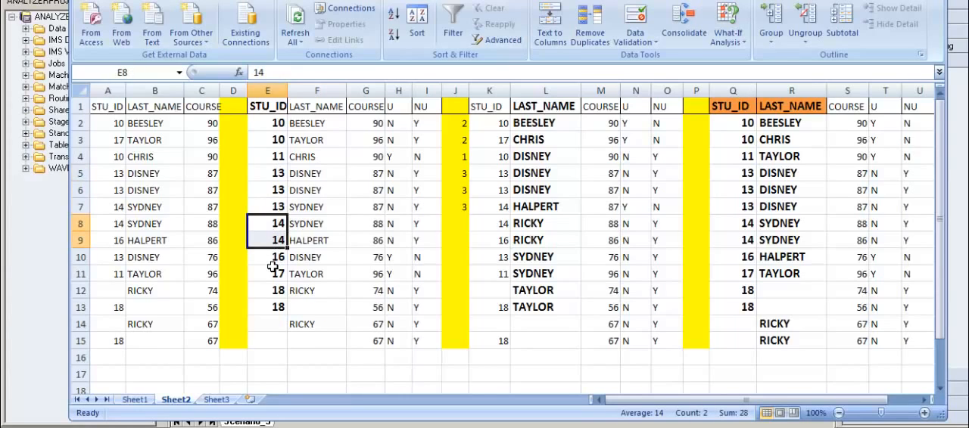
{"action": "left_click", "coordinate": [273, 260]}
{"action": "left_click", "coordinate": [274, 282]}
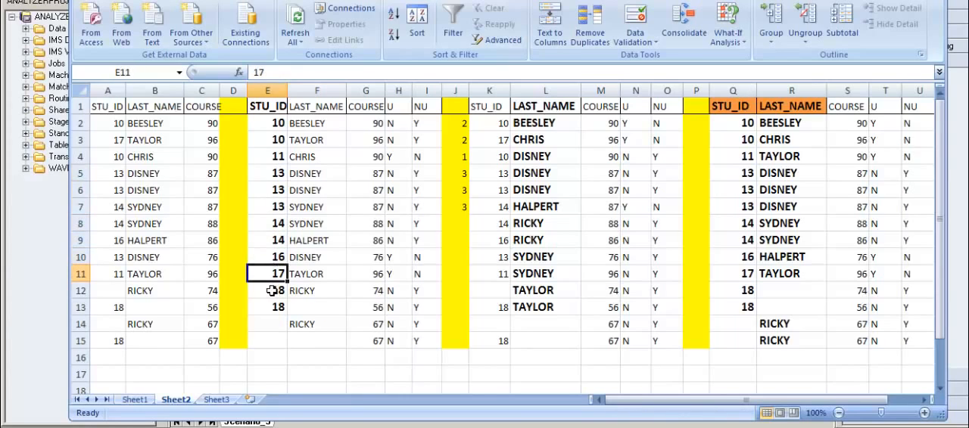
{"action": "left_click_drag", "start_coordinate": [273, 290], "coordinate": [274, 341]}
{"action": "double_click", "coordinate": [276, 358]}
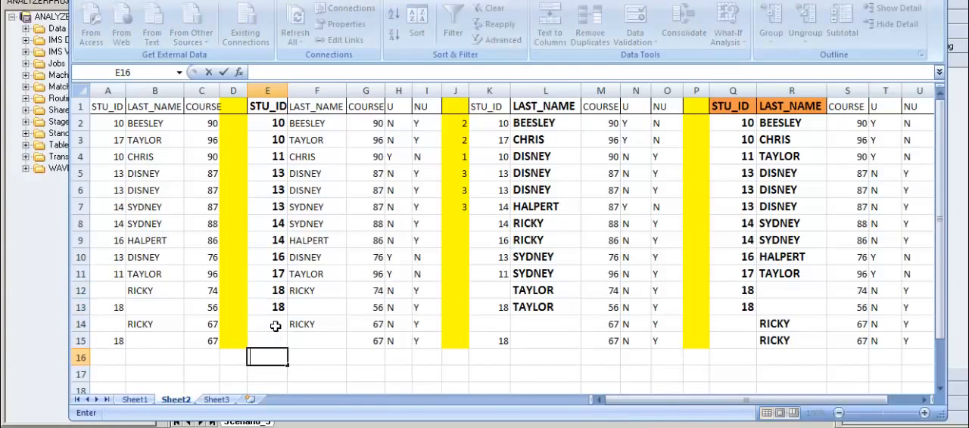
{"action": "left_click", "coordinate": [275, 342]}
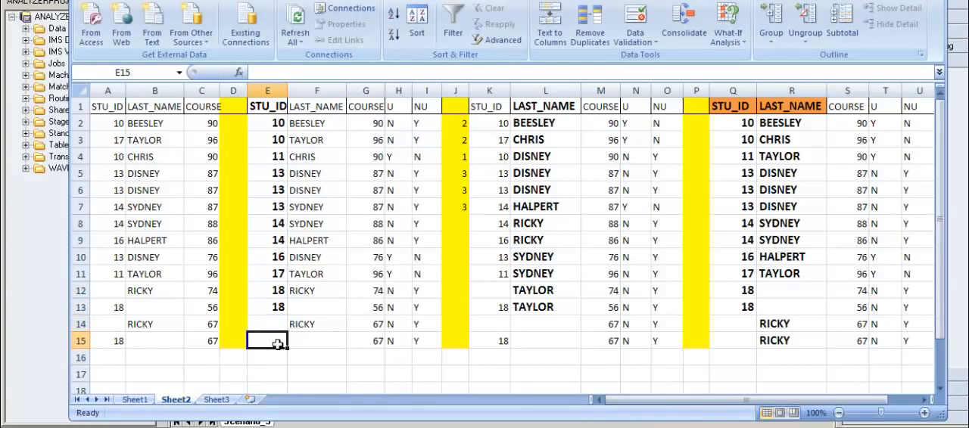
Step: Number the STU_ID groups in column J with 4 in J8, 5 in J10 and 6 in J11
{"action": "left_click", "coordinate": [465, 230]}
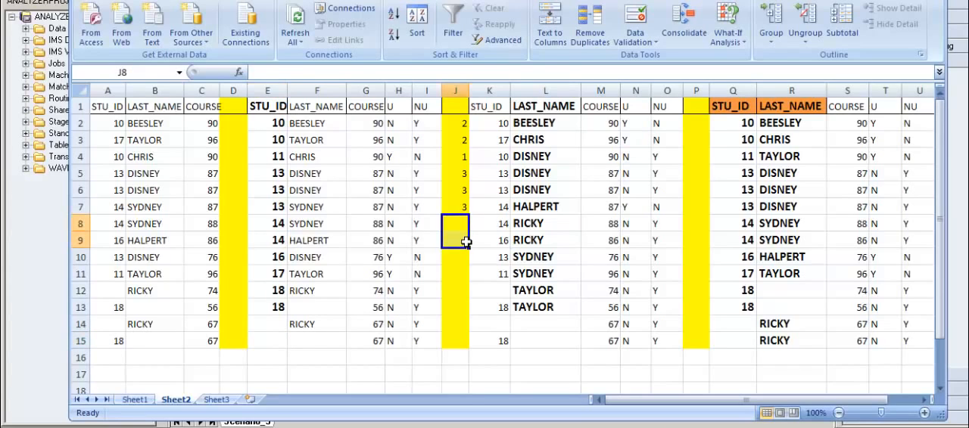
{"action": "type", "text": "4"}
{"action": "key", "text": "Return"}
{"action": "key", "text": "Return"}
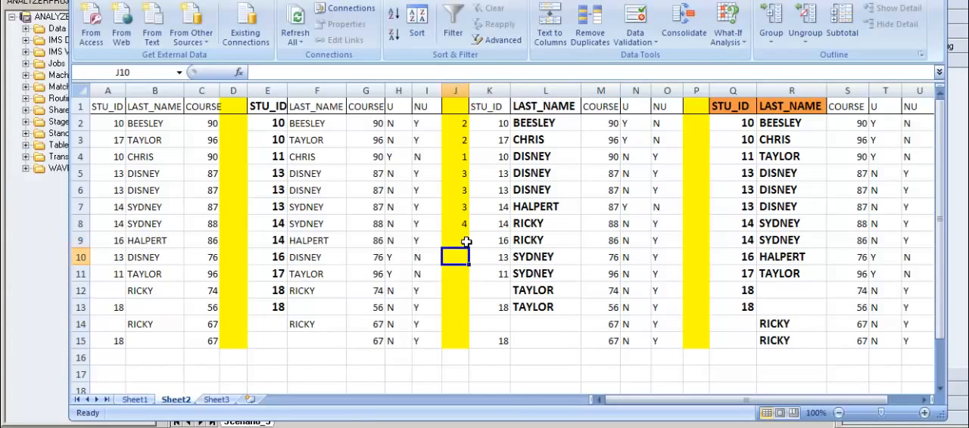
{"action": "type", "text": "5"}
{"action": "key", "text": "Return"}
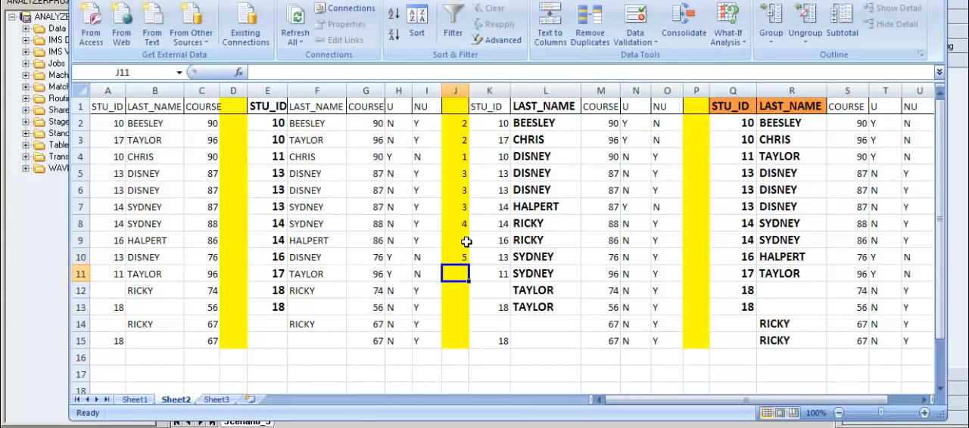
{"action": "type", "text": "6"}
{"action": "key", "text": "Return"}
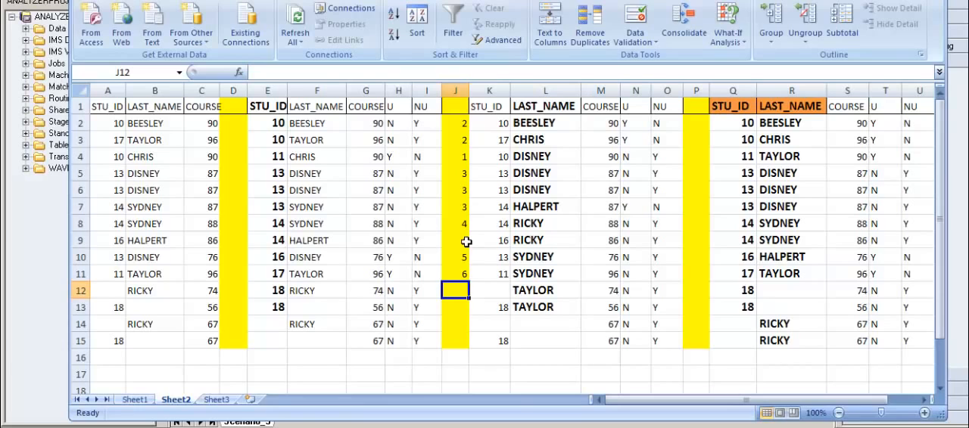
Step: Complete the group numbers with 7 in J12 and J13, 8 in J14 and J15, and 4 in J9
{"action": "type", "text": "7"}
{"action": "key", "text": "Return"}
{"action": "type", "text": "7"}
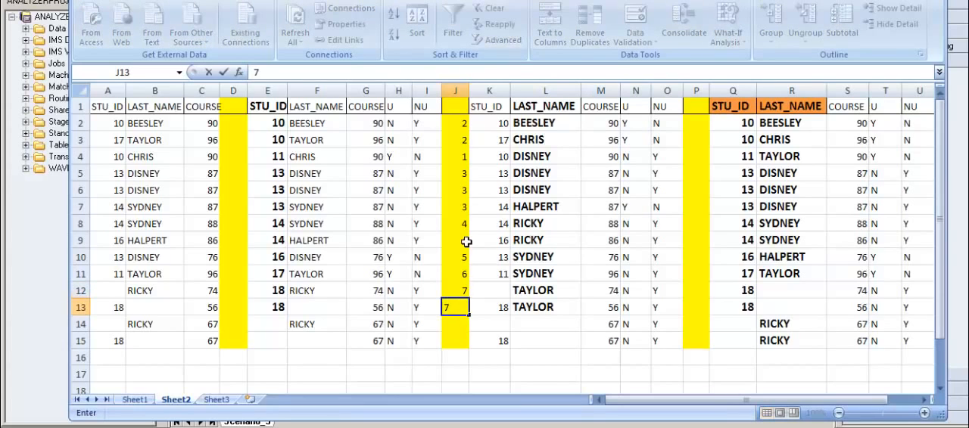
{"action": "key", "text": "Return"}
{"action": "type", "text": "8"}
{"action": "key", "text": "Return"}
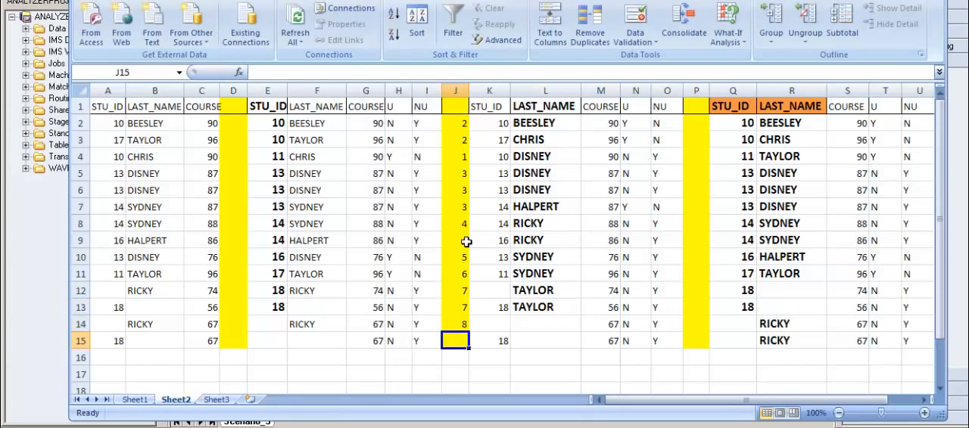
{"action": "type", "text": "8"}
{"action": "key", "text": "Return"}
Step: Review the group numbers in column J, switch back to the DataStage job and open the Transformer_35 stage
{"action": "left_click", "coordinate": [458, 125]}
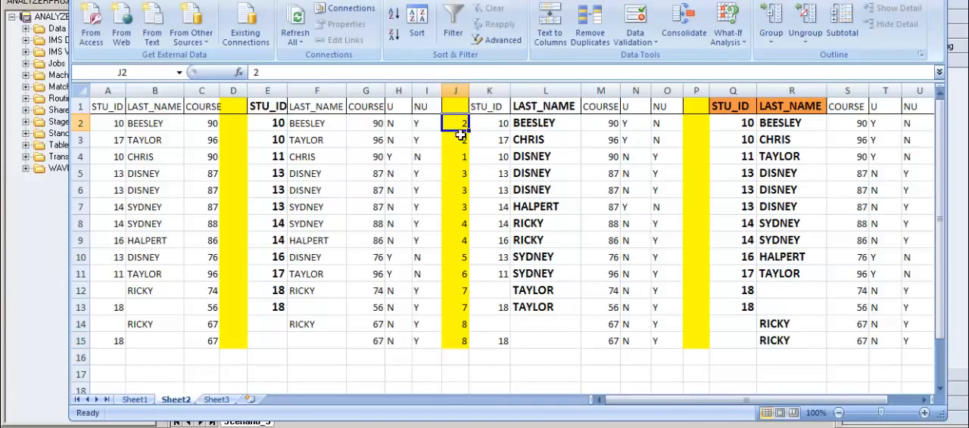
{"action": "left_click_drag", "start_coordinate": [459, 135], "coordinate": [459, 312]}
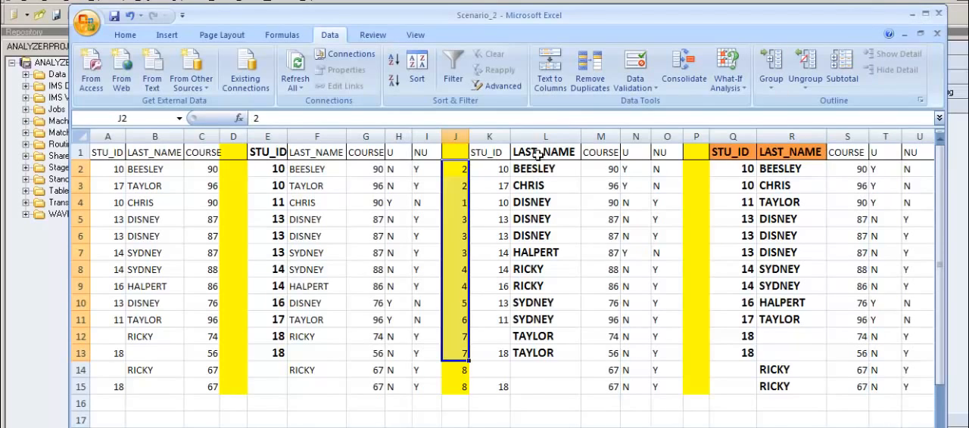
{"action": "left_click", "coordinate": [912, 13]}
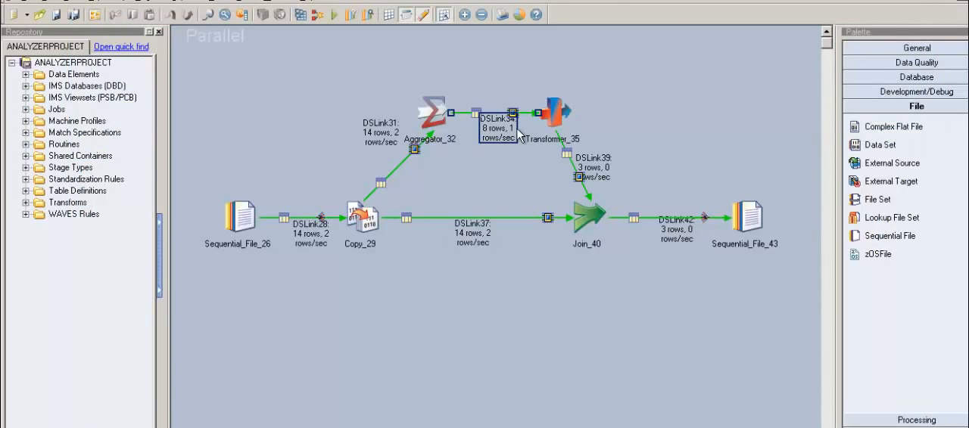
{"action": "double_click", "coordinate": [569, 127]}
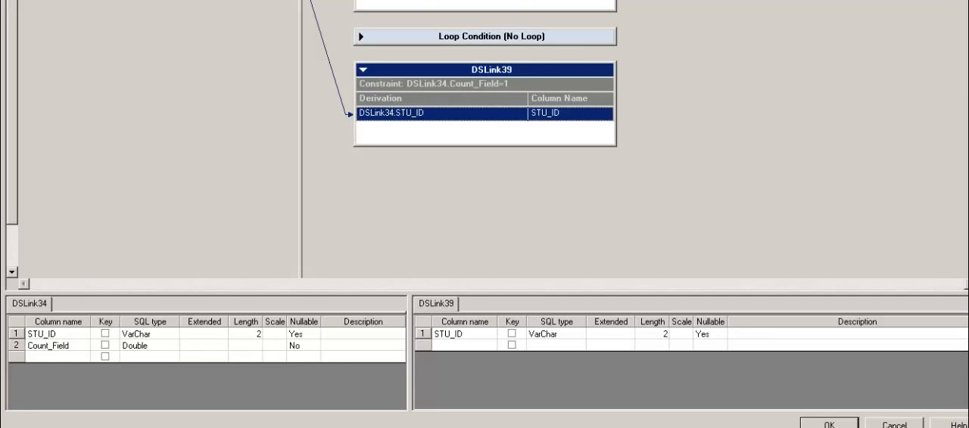
Step: Switch to the Excel workbook and examine the group numbers in J2 to J4 against the Count_Field=1 constraint
{"action": "key", "text": "alt+Tab"}
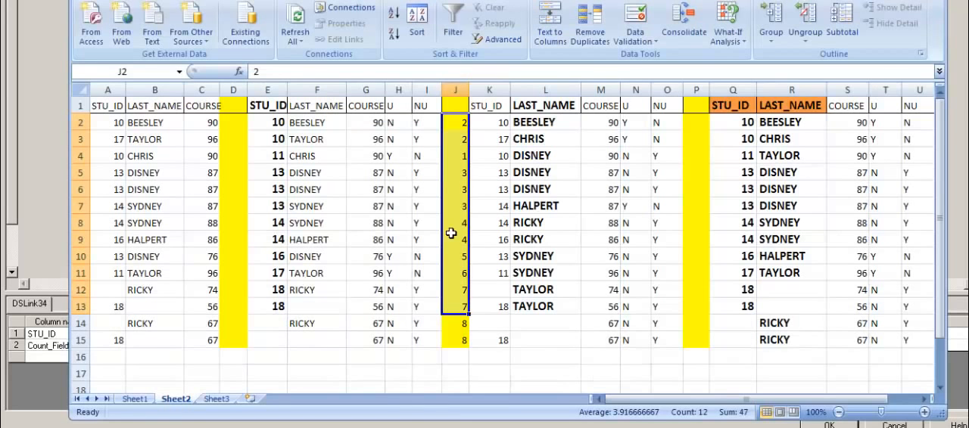
{"action": "left_click", "coordinate": [463, 140]}
{"action": "left_click", "coordinate": [463, 158]}
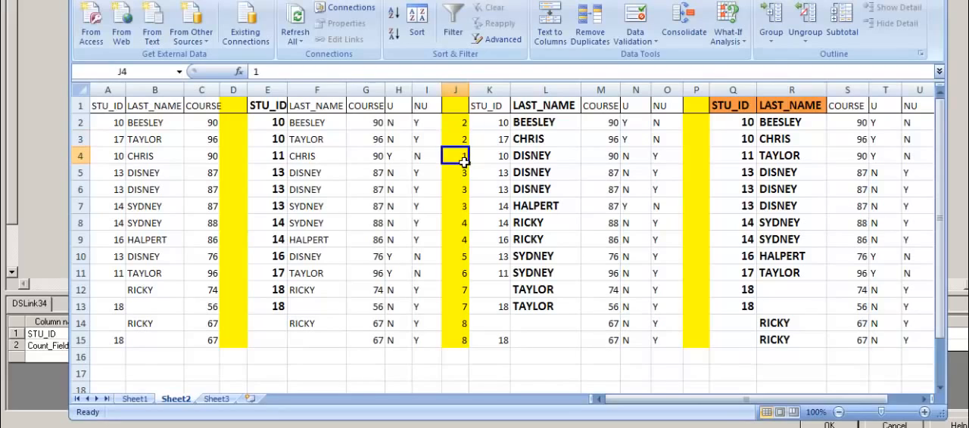
{"action": "key", "text": "Up"}
{"action": "key", "text": "Up"}
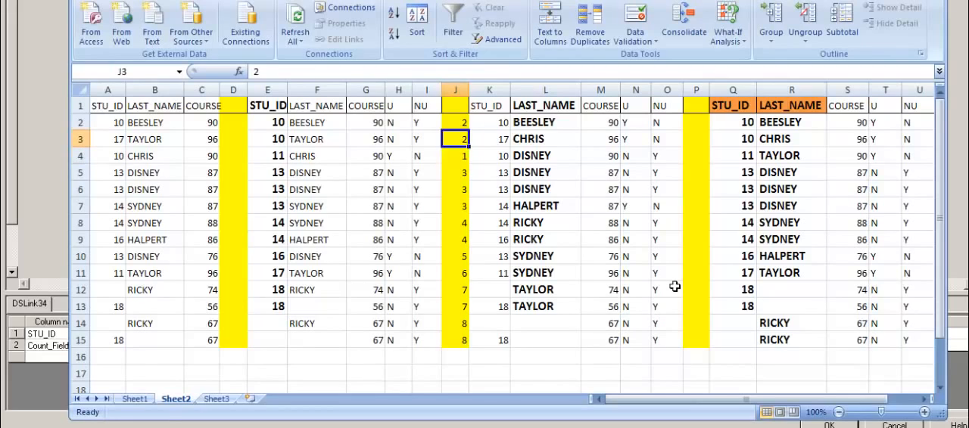
{"action": "key", "text": "Down"}
{"action": "key", "text": "Up"}
{"action": "key", "text": "Down"}
{"action": "key", "text": "Down"}
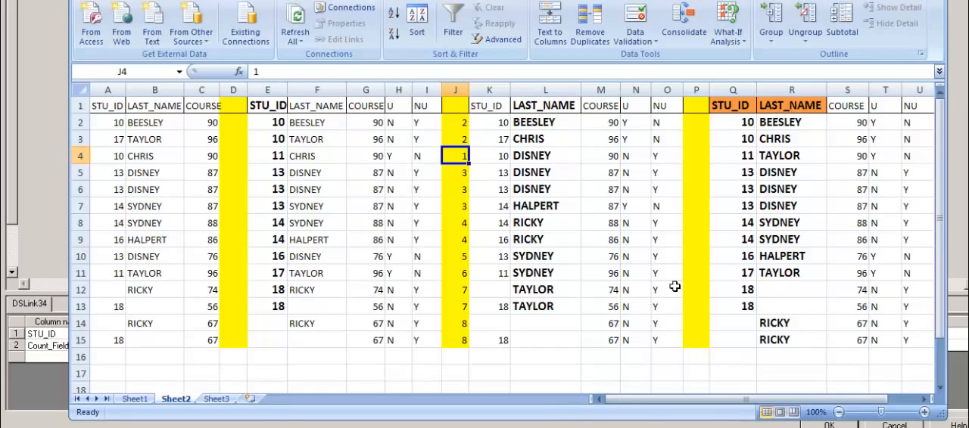
Step: Examine the single-row STU_ID groups in J10 and J11, compare them with J4, and return to the Transformer editor
{"action": "key", "text": "Down"}
{"action": "key", "text": "Down"}
{"action": "key", "text": "Down"}
{"action": "key", "text": "Down"}
{"action": "key", "text": "Down"}
{"action": "key", "text": "Down"}
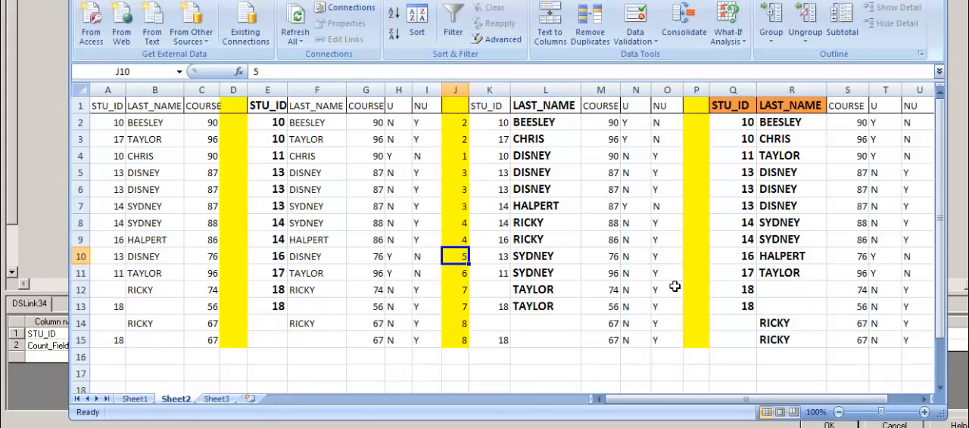
{"action": "key", "text": "Down"}
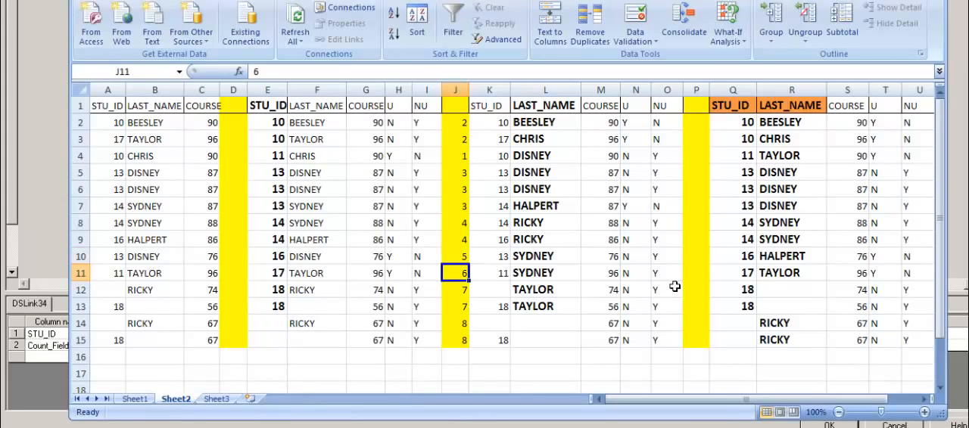
{"action": "key", "text": "Up"}
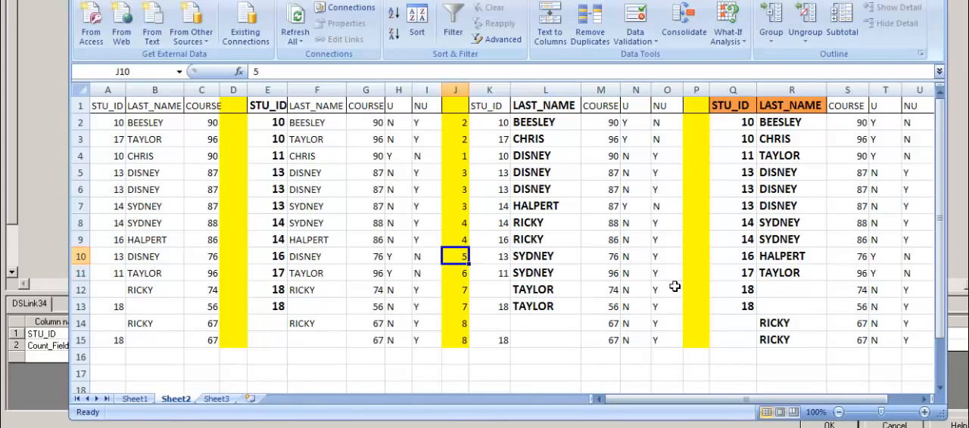
{"action": "key", "text": "Down"}
{"action": "key", "text": "Up"}
{"action": "key", "text": "Up"}
{"action": "key", "text": "Up"}
{"action": "key", "text": "Up"}
{"action": "key", "text": "Up"}
{"action": "key", "text": "Up"}
{"action": "key", "text": "Up"}
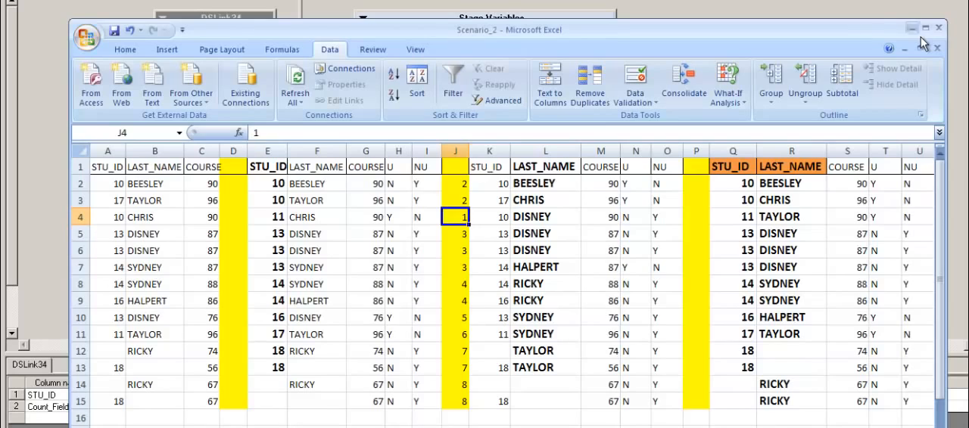
{"action": "left_click", "coordinate": [912, 28]}
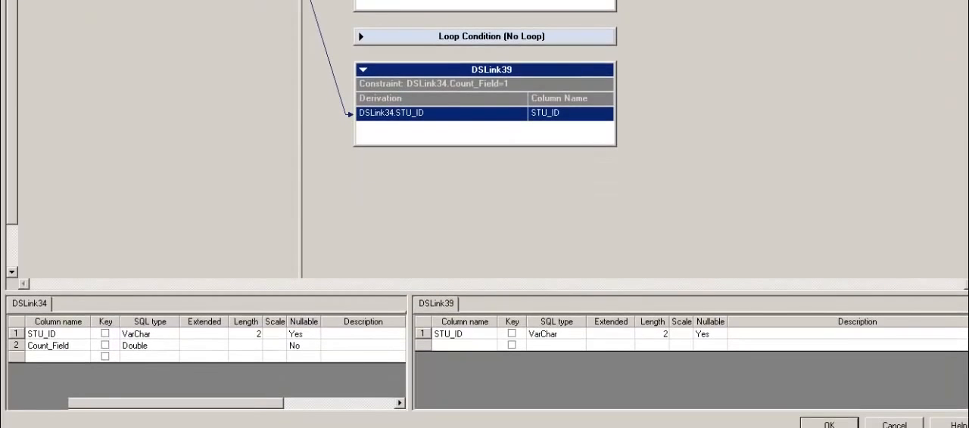
Step: Close the Transformer_35 editor and examine the row counts on DSLink39 and DSLink37 feeding the join
{"action": "left_click", "coordinate": [829, 426]}
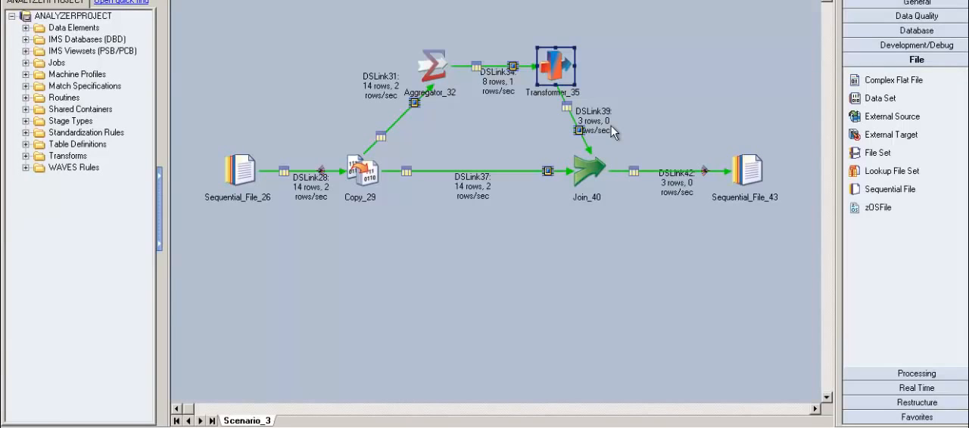
{"action": "left_click", "coordinate": [613, 132]}
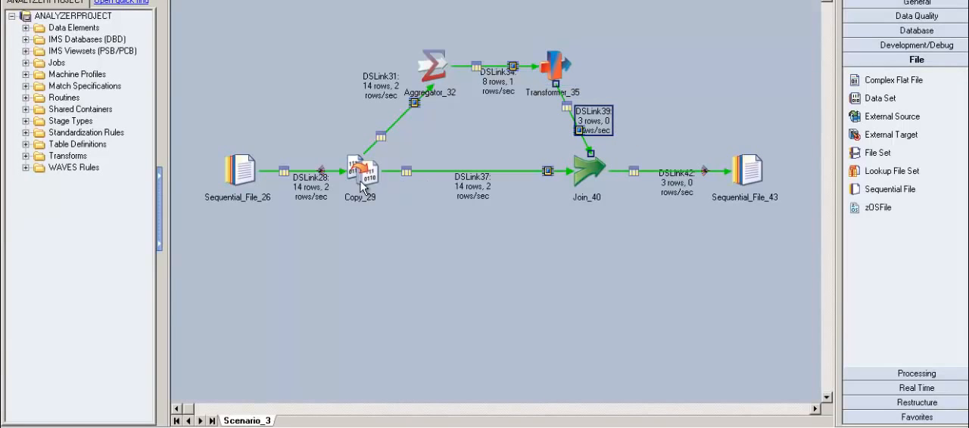
{"action": "left_click", "coordinate": [488, 199]}
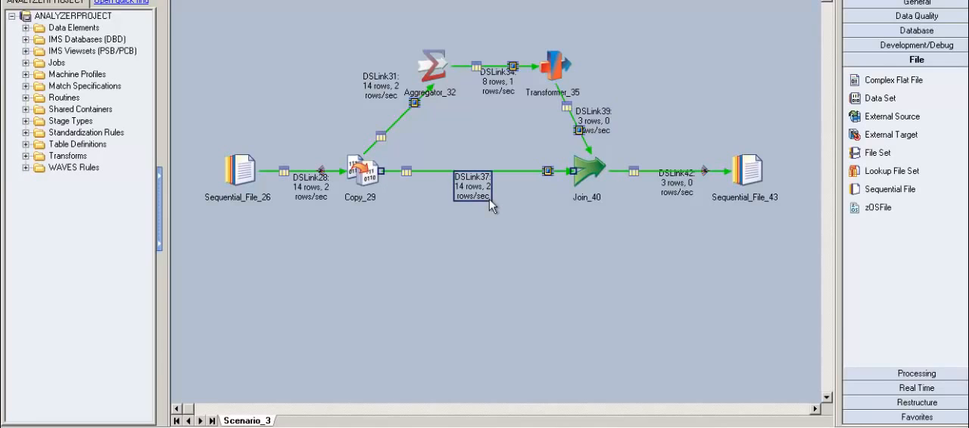
Step: Open the Join_40 stage, examine its join key and join type, and close it without changes
{"action": "double_click", "coordinate": [590, 176]}
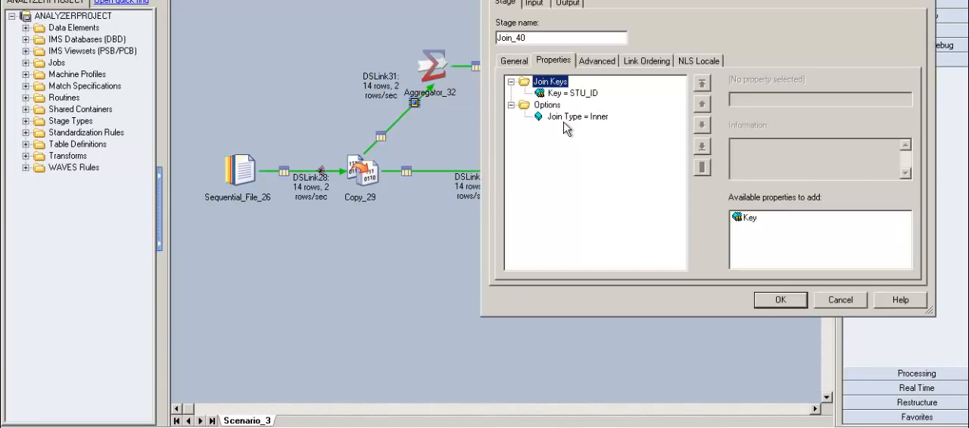
{"action": "key", "text": "Down"}
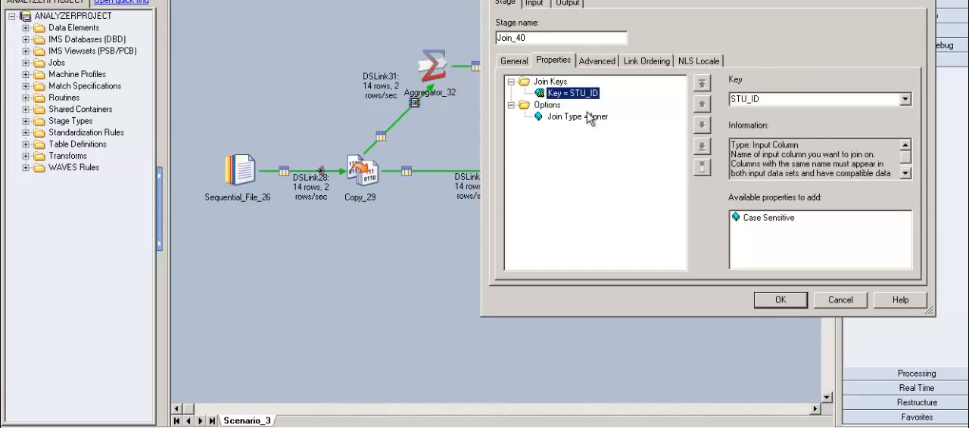
{"action": "left_click", "coordinate": [609, 122]}
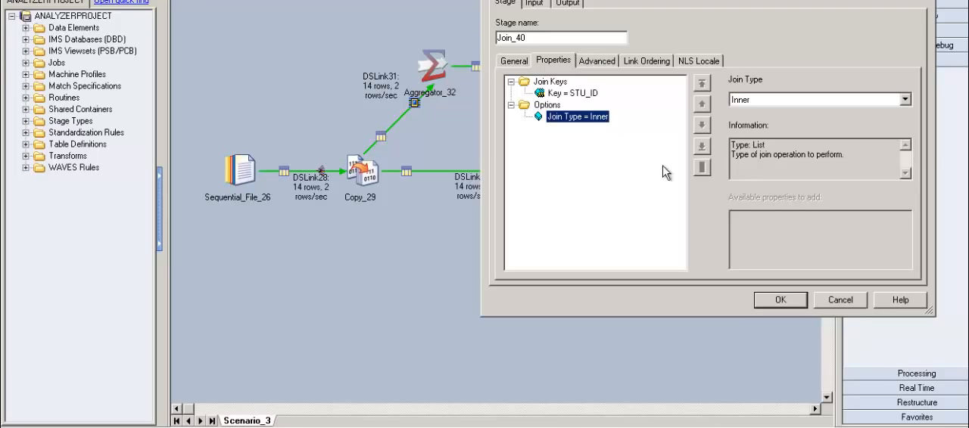
{"action": "left_click", "coordinate": [592, 97]}
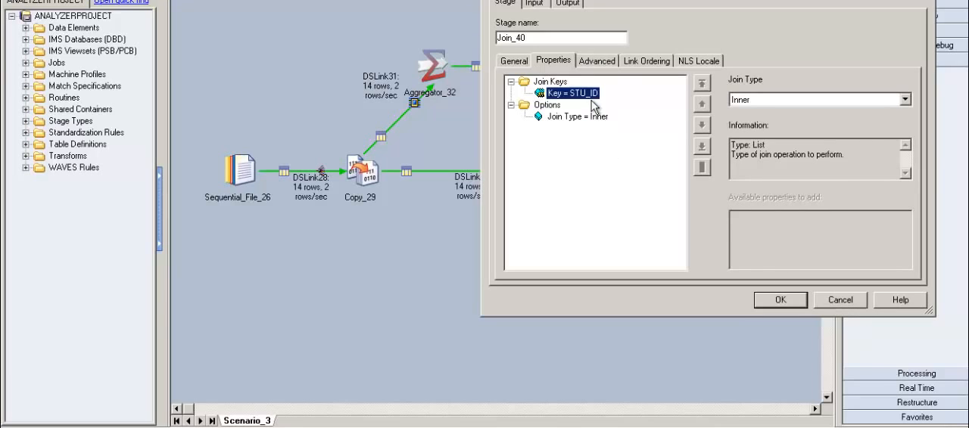
{"action": "left_click", "coordinate": [861, 307]}
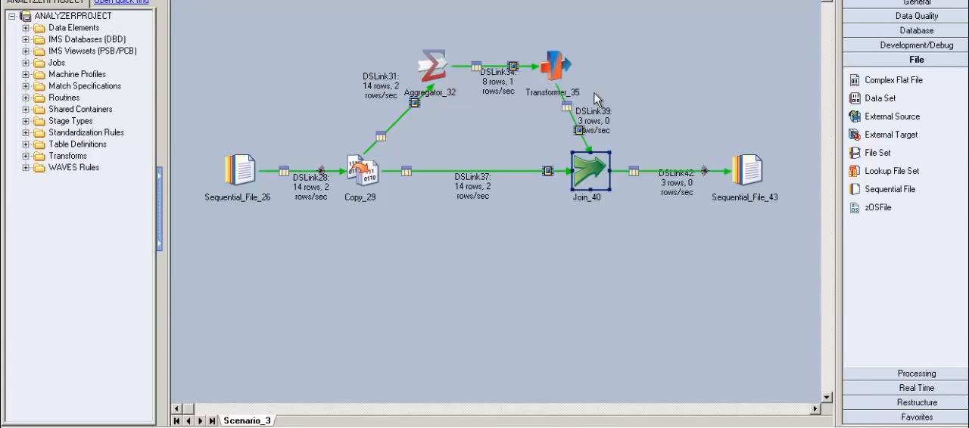
Step: Check the row counts on DSLink37 and DSLink42, then view the output data of Sequential_File_43
{"action": "left_click", "coordinate": [486, 201]}
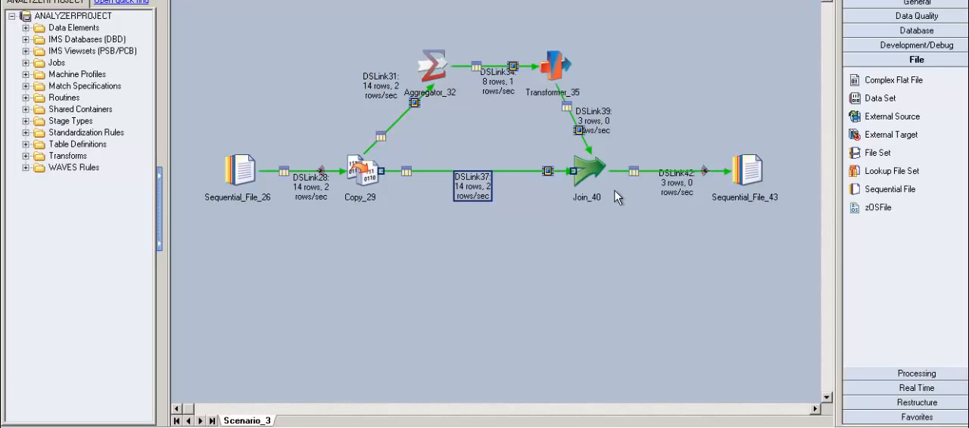
{"action": "left_click", "coordinate": [690, 193]}
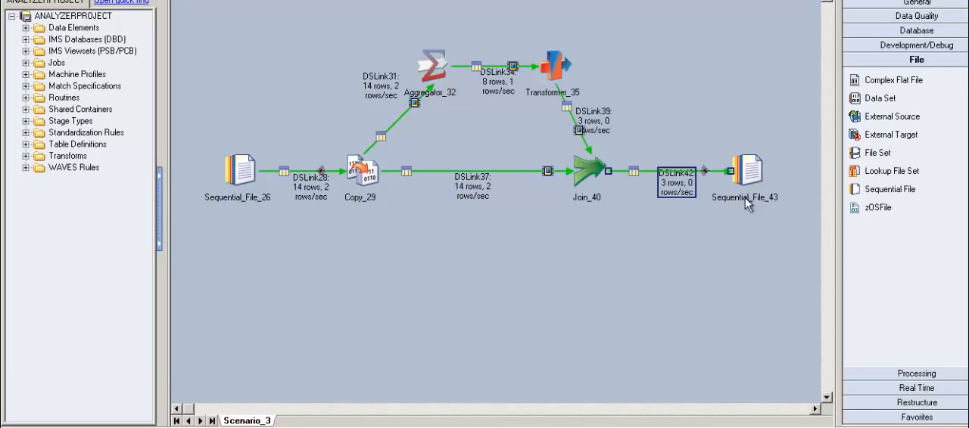
{"action": "double_click", "coordinate": [760, 195]}
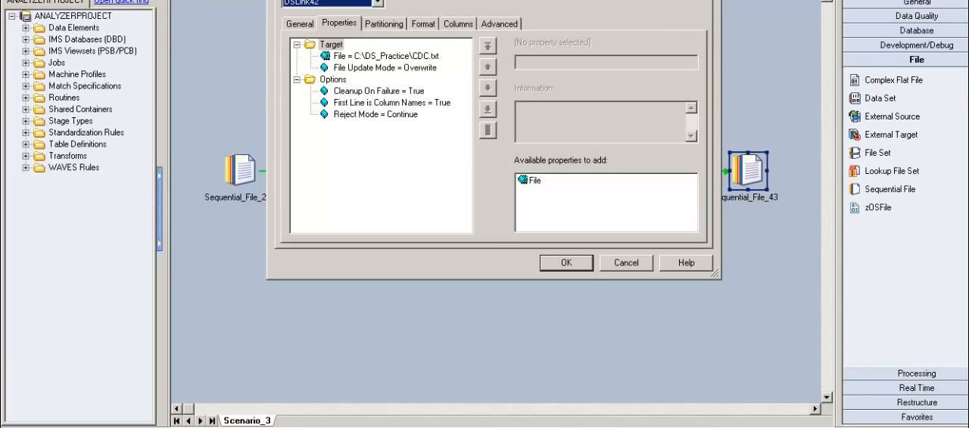
{"action": "left_click", "coordinate": [679, 0]}
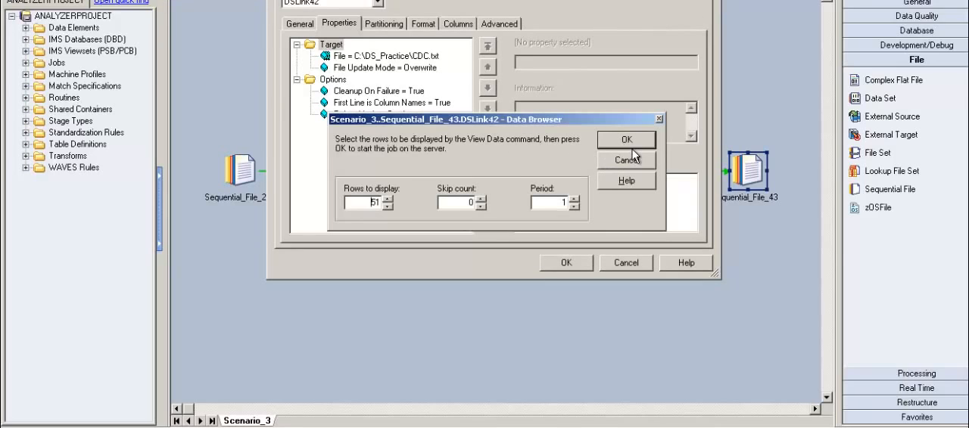
{"action": "left_click", "coordinate": [631, 146]}
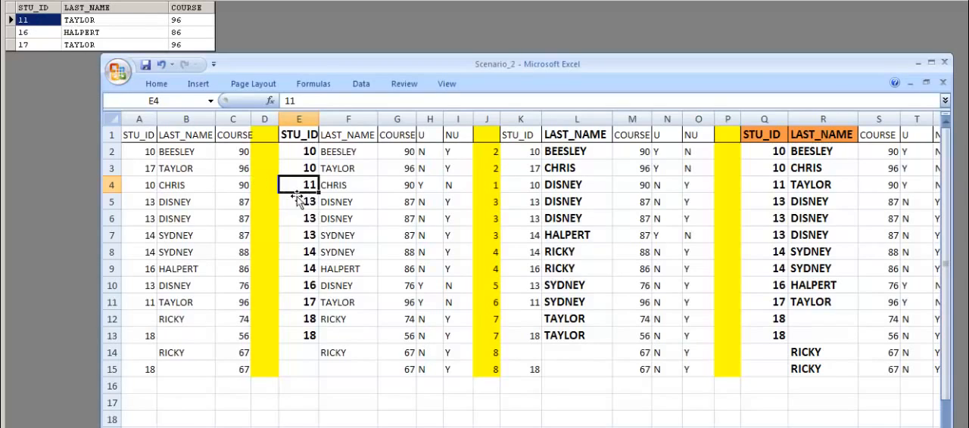
Step: In the Excel workbook, compare the grouped STU_ID 11 row in E4 with its source record in A11:C11
{"action": "left_click_drag", "start_coordinate": [307, 185], "coordinate": [434, 186]}
{"action": "left_click", "coordinate": [185, 237]}
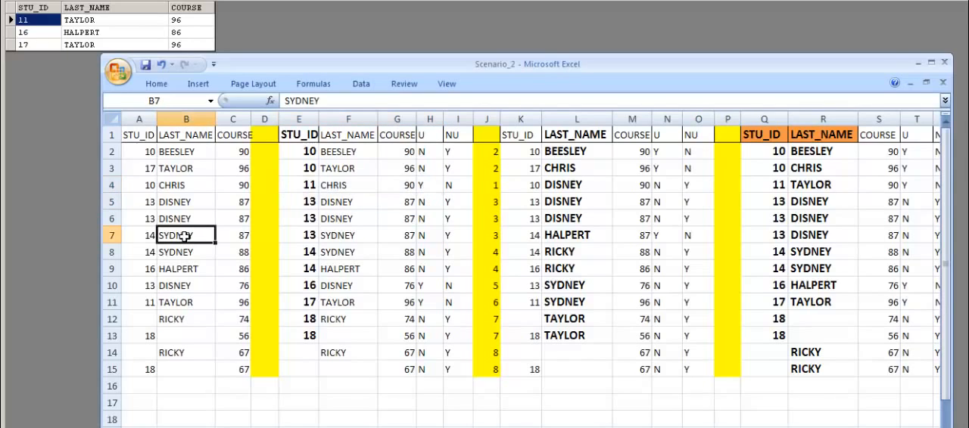
{"action": "double_click", "coordinate": [149, 307]}
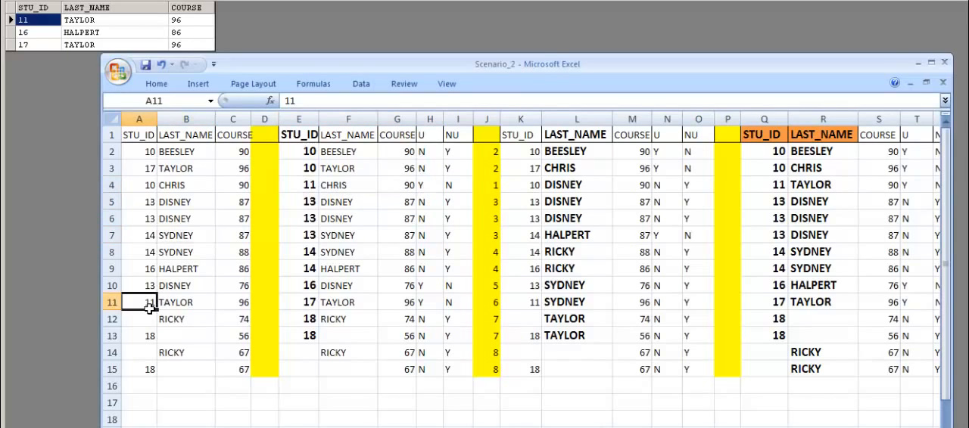
{"action": "left_click", "coordinate": [307, 135]}
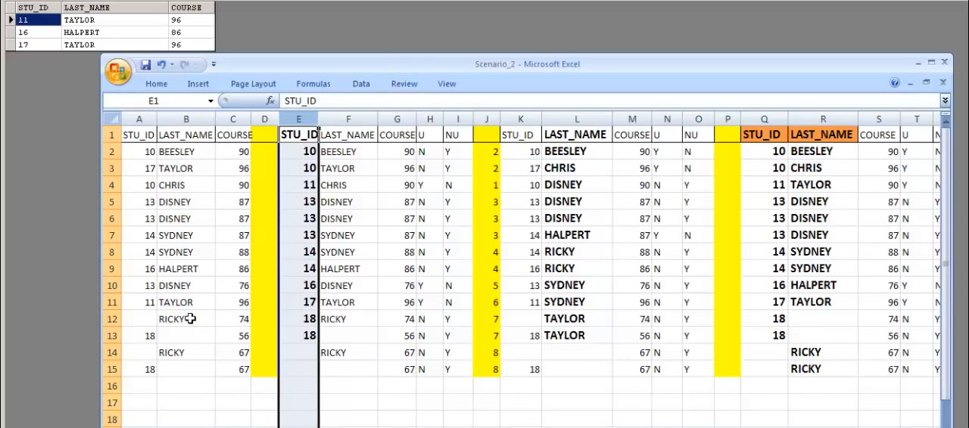
{"action": "left_click", "coordinate": [149, 308]}
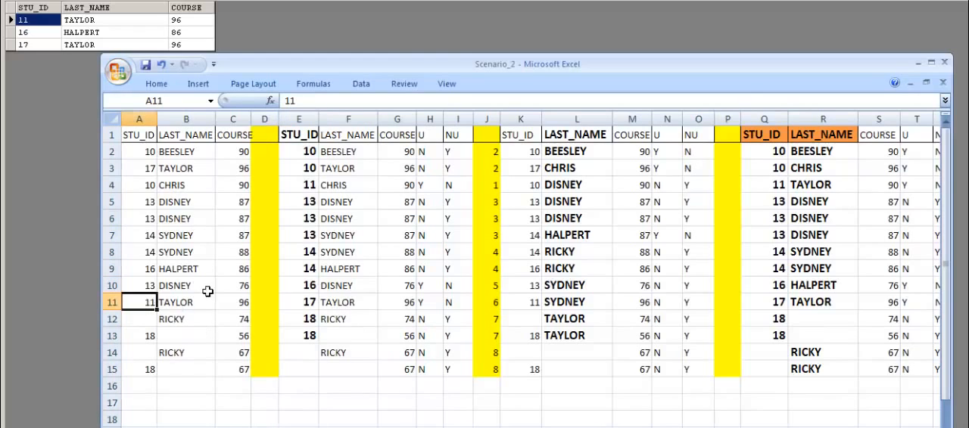
{"action": "left_click_drag", "start_coordinate": [146, 306], "coordinate": [253, 298]}
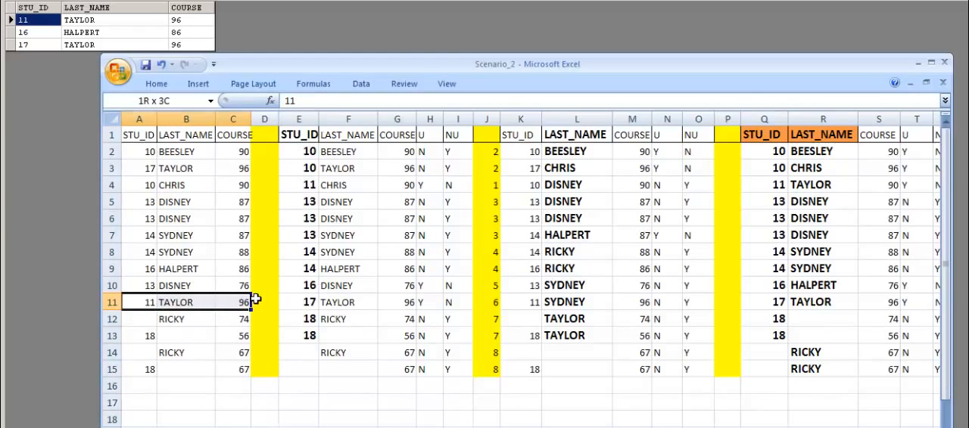
{"action": "left_click", "coordinate": [248, 306]}
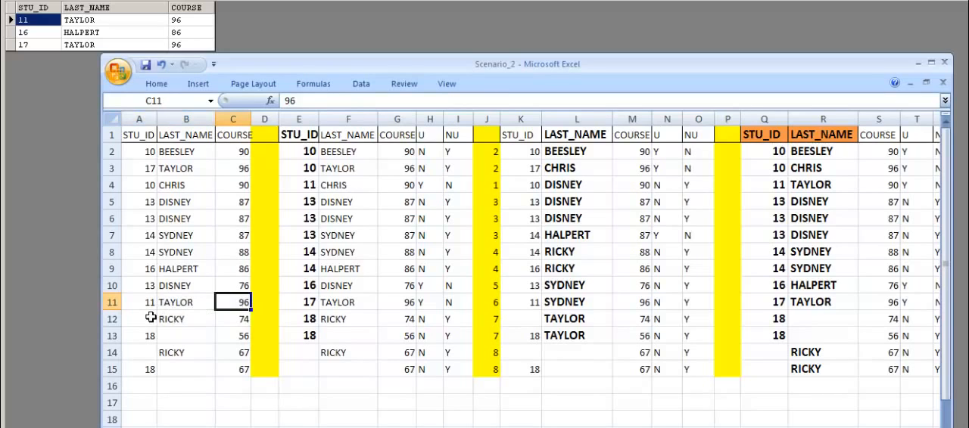
{"action": "double_click", "coordinate": [147, 306]}
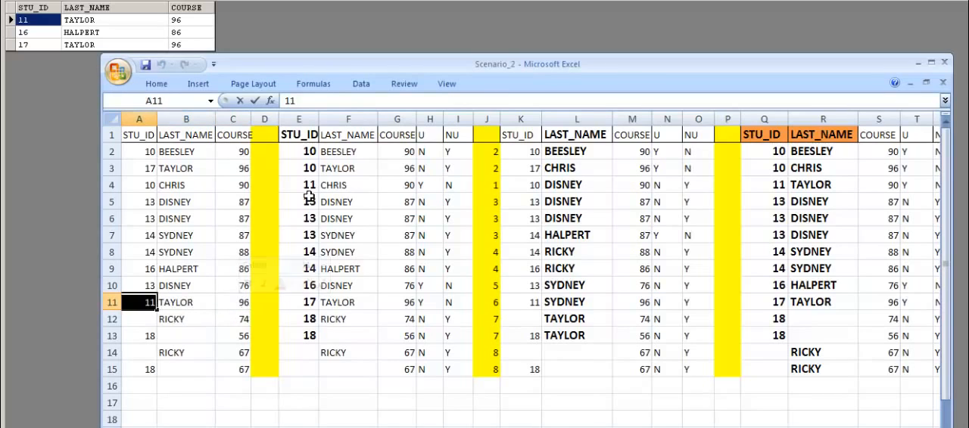
Step: Examine the single-row STU_ID groups in rows 4 and 10, and match the output to source records A9:C9 and A3:C3
{"action": "left_click_drag", "start_coordinate": [310, 187], "coordinate": [490, 191]}
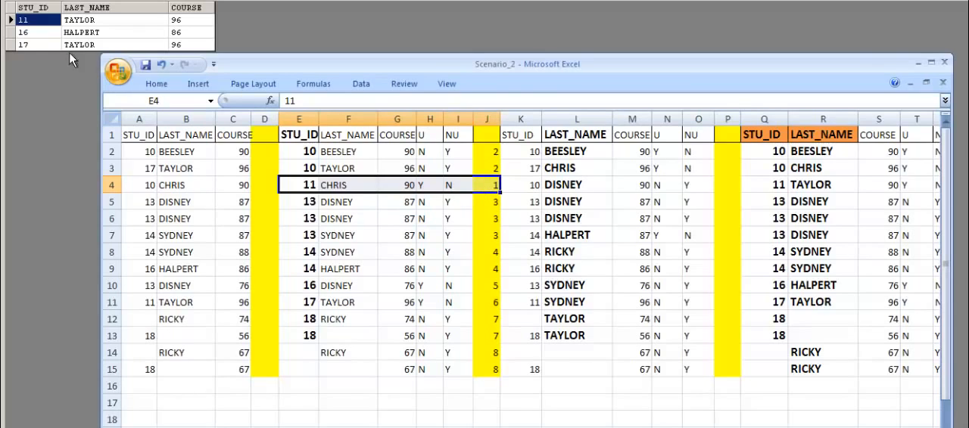
{"action": "left_click_drag", "start_coordinate": [295, 284], "coordinate": [498, 294]}
{"action": "left_click", "coordinate": [144, 319]}
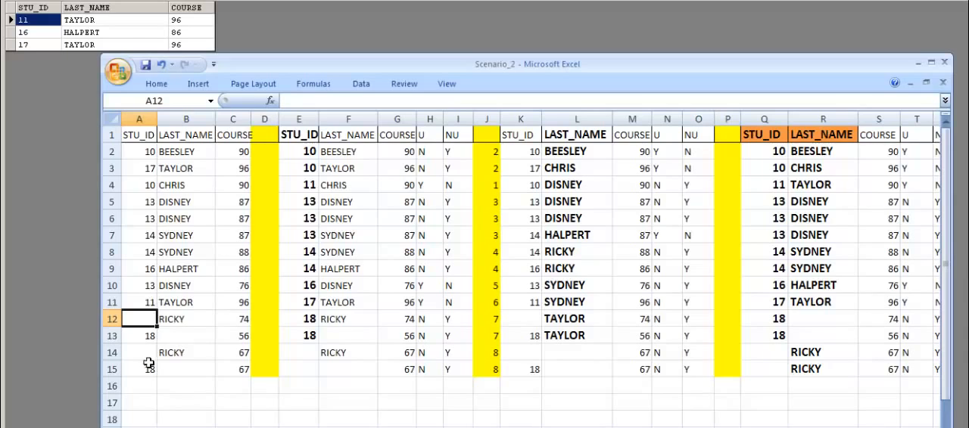
{"action": "left_click_drag", "start_coordinate": [147, 273], "coordinate": [243, 281]}
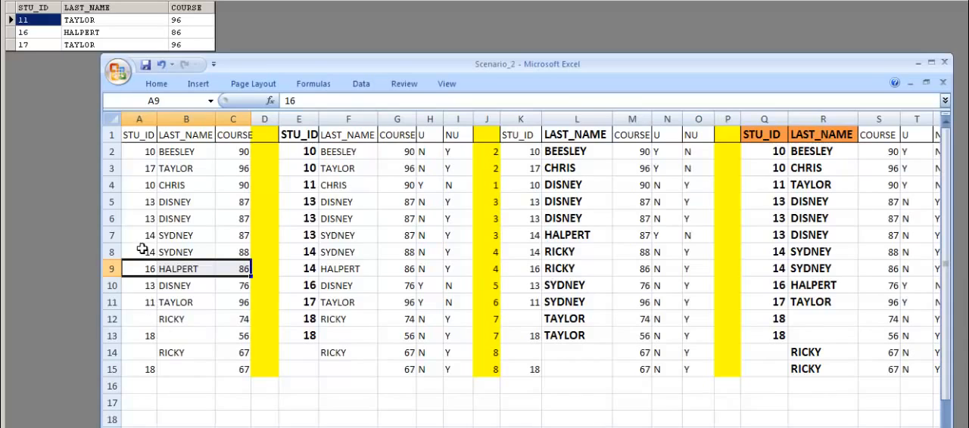
{"action": "left_click_drag", "start_coordinate": [146, 173], "coordinate": [256, 178]}
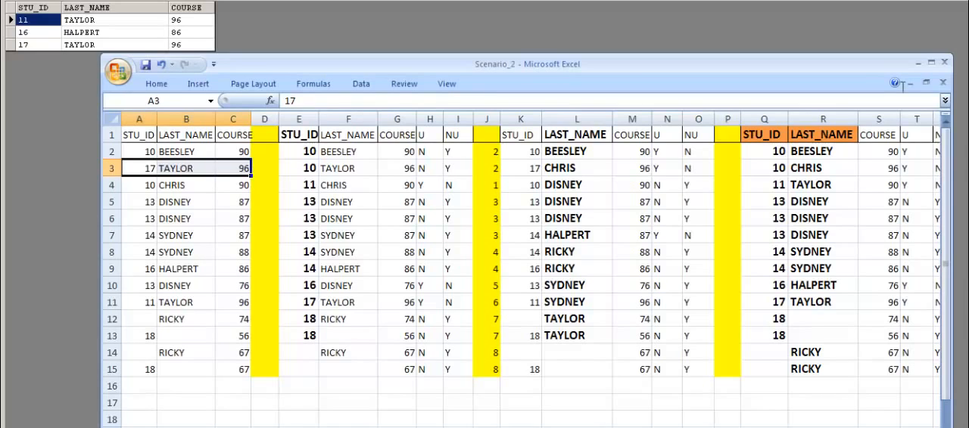
Step: Minimize the workbook, close the data browser and the Sequential_File_43 properties without changes, and select Join_40 in the job
{"action": "left_click", "coordinate": [919, 65]}
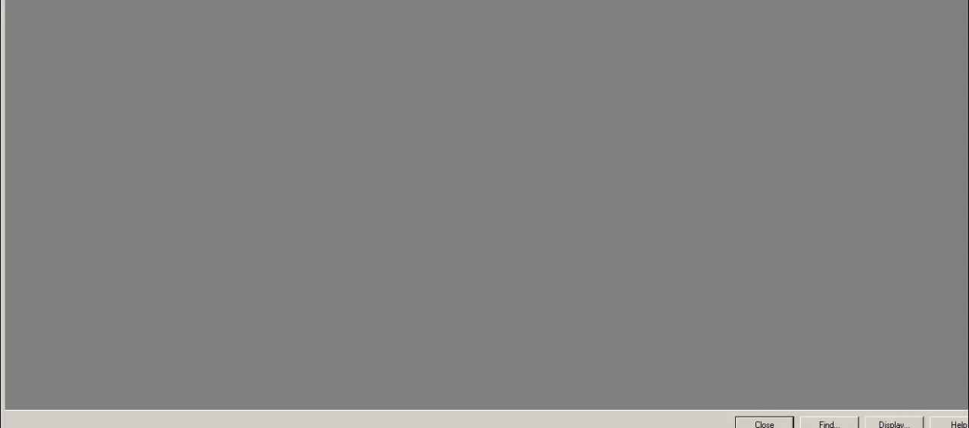
{"action": "left_click", "coordinate": [764, 425]}
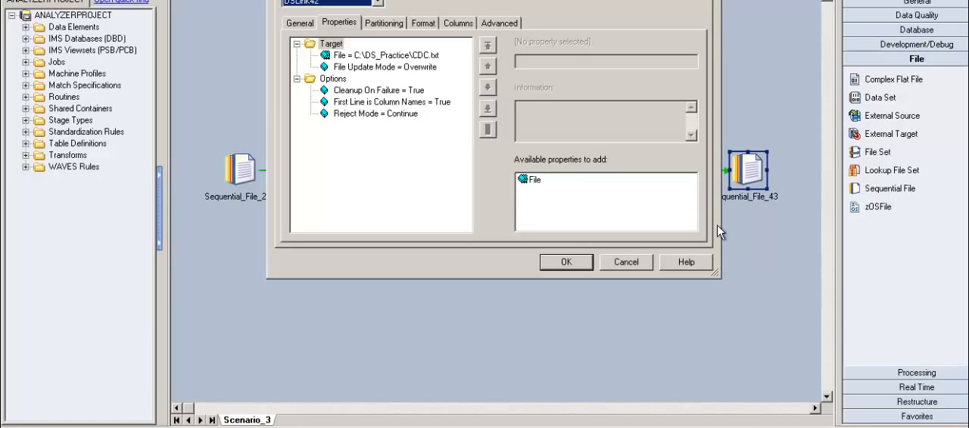
{"action": "left_click", "coordinate": [635, 266]}
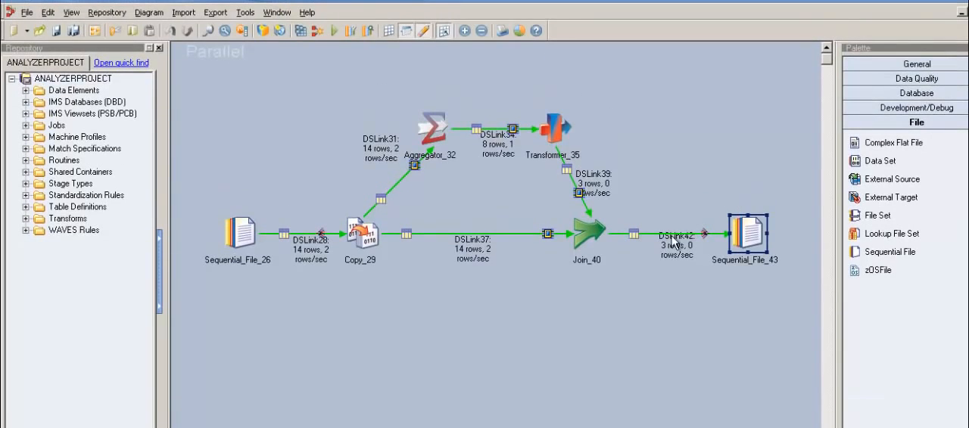
{"action": "left_click", "coordinate": [598, 235]}
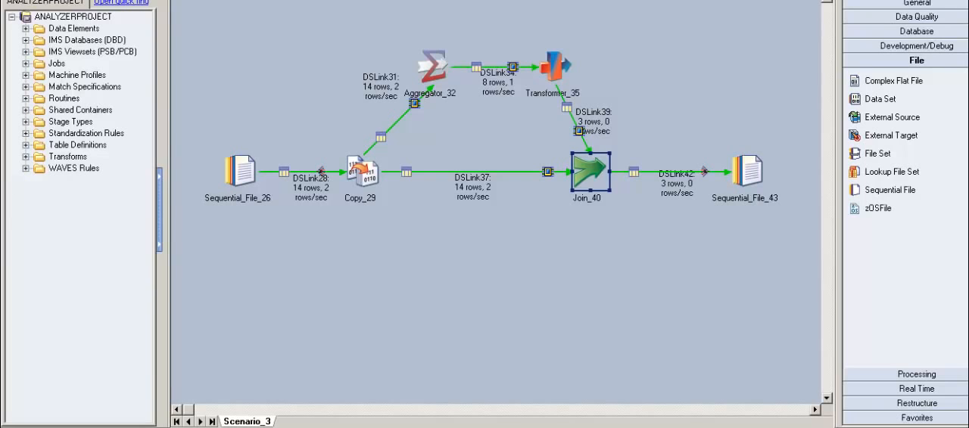
Step: Switch to the Excel workbook and examine the LAST_NAME column in L1:L13 alongside the STU_ID and COURSE values
{"action": "key", "text": "alt+Tab"}
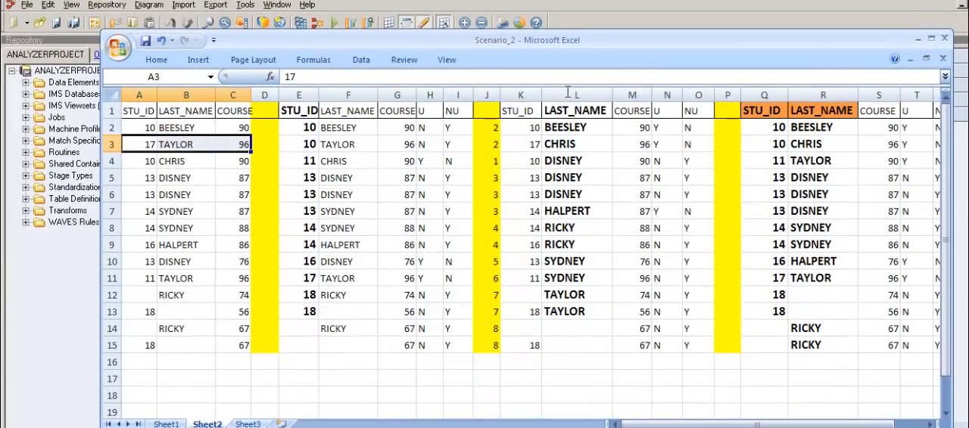
{"action": "left_click_drag", "start_coordinate": [576, 111], "coordinate": [582, 322]}
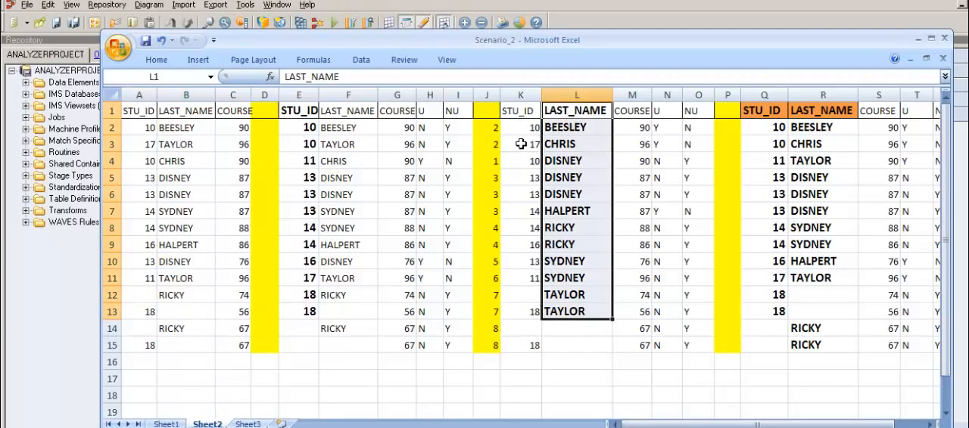
{"action": "left_click_drag", "start_coordinate": [521, 143], "coordinate": [523, 166]}
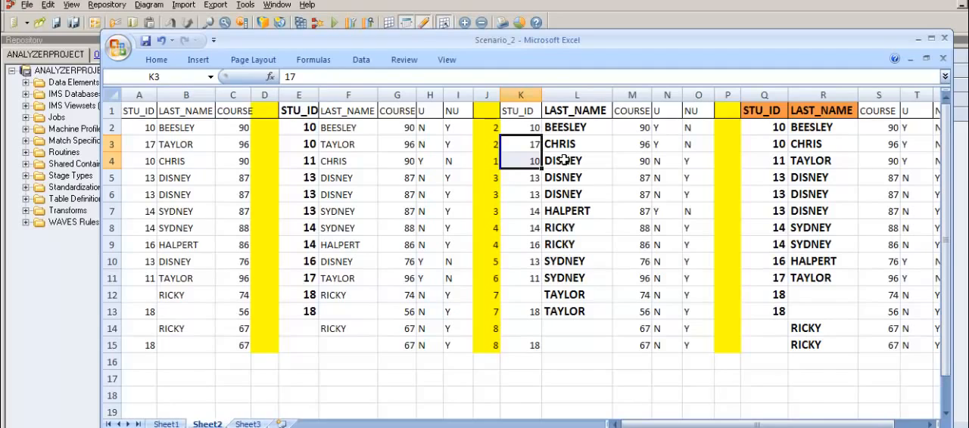
{"action": "left_click_drag", "start_coordinate": [527, 132], "coordinate": [645, 136]}
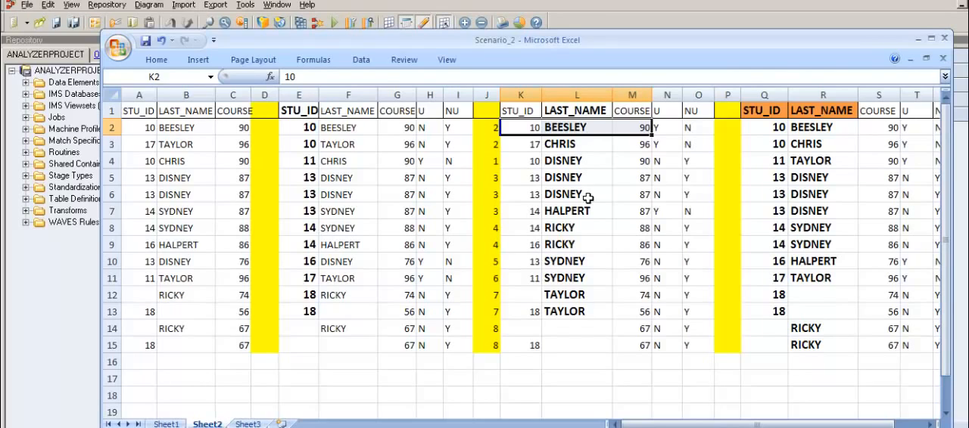
{"action": "left_click", "coordinate": [589, 110]}
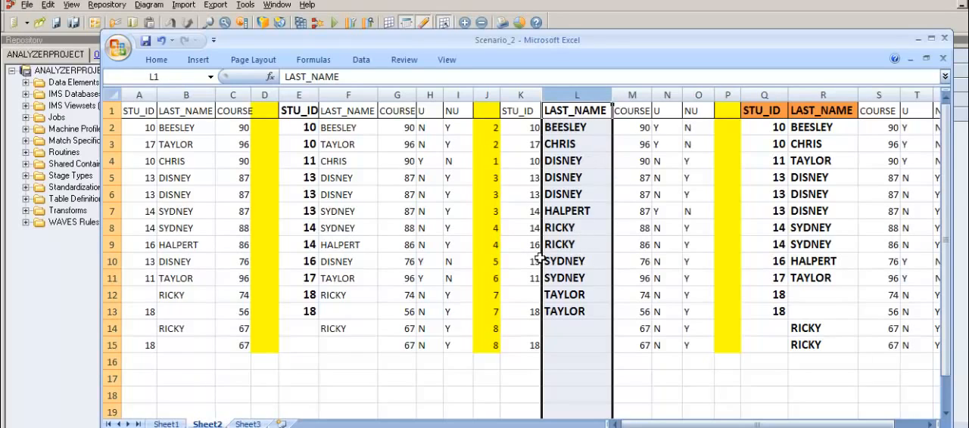
Step: Examine the U flag for the first LAST_NAME in row 2 and move on to the name in L3
{"action": "left_click", "coordinate": [497, 246]}
{"action": "left_click", "coordinate": [581, 130]}
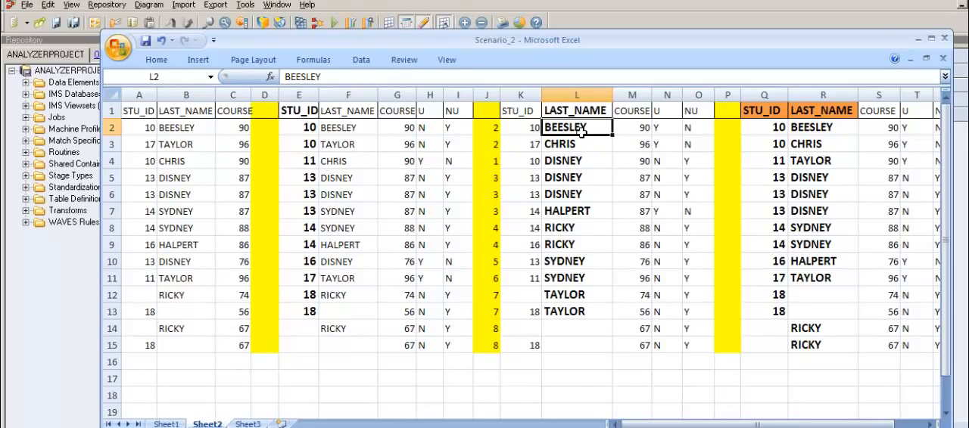
{"action": "key", "text": "Right"}
{"action": "key", "text": "Right"}
{"action": "key", "text": "Left"}
{"action": "key", "text": "Left"}
{"action": "key", "text": "Down"}
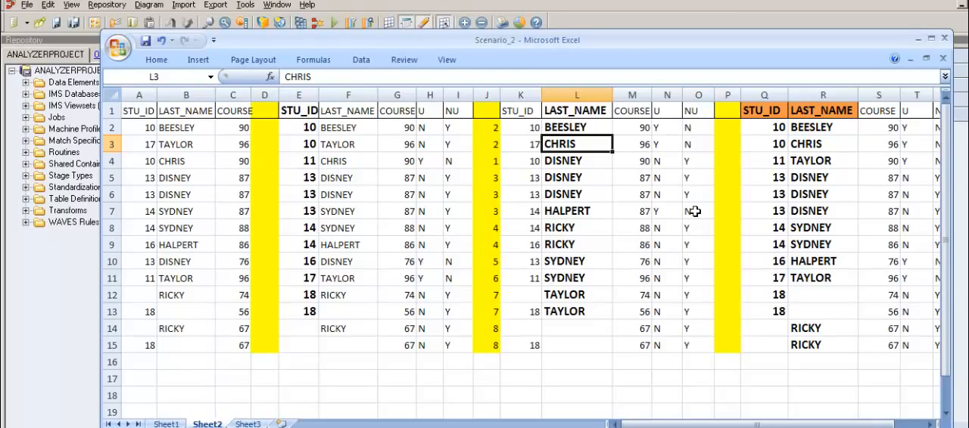
Step: Examine the repeated LAST_NAME values in L4:L6 and compare them with the single name in L3
{"action": "key", "text": "Down"}
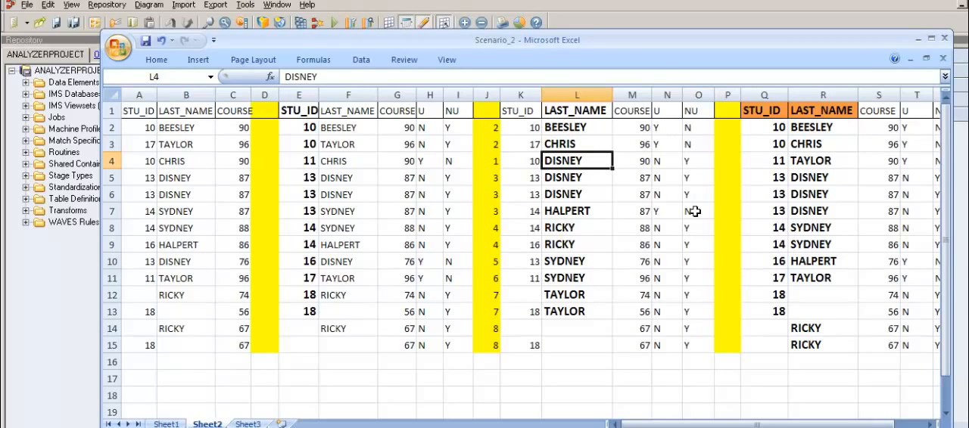
{"action": "key", "text": "Down"}
{"action": "key", "text": "Down"}
{"action": "key", "text": "Up"}
{"action": "key", "text": "Up"}
{"action": "key", "text": "Up"}
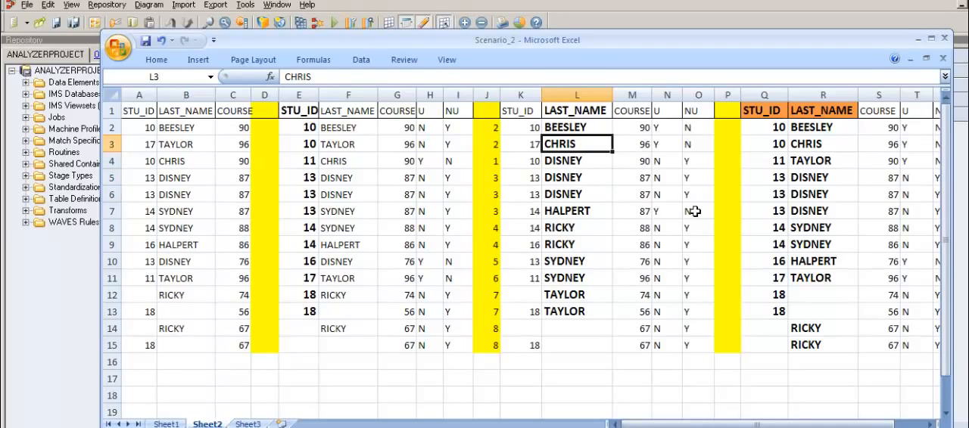
{"action": "key", "text": "Down"}
{"action": "key", "text": "Left"}
{"action": "key", "text": "Right"}
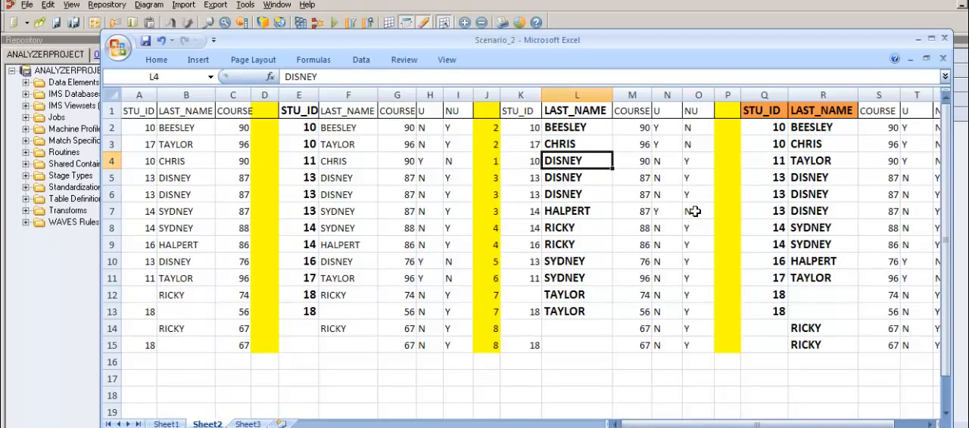
{"action": "key", "text": "Down"}
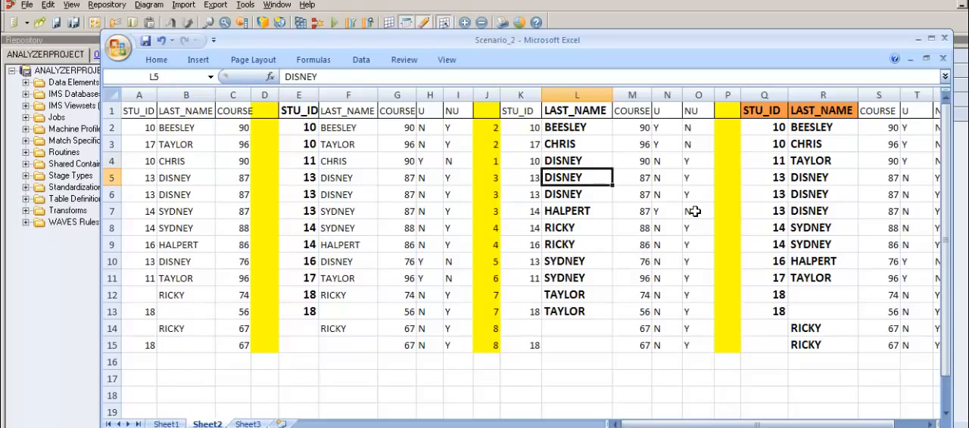
{"action": "key", "text": "Up"}
{"action": "key", "text": "Down"}
{"action": "key", "text": "Down"}
{"action": "key", "text": "Up"}
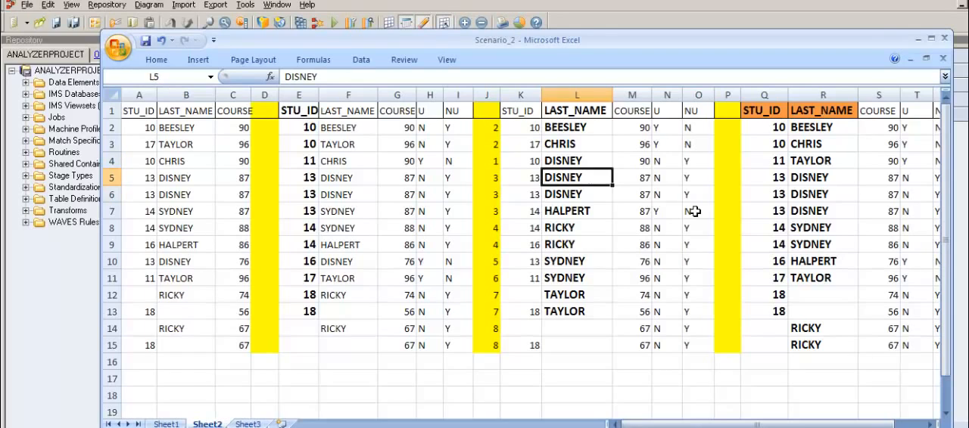
{"action": "key", "text": "Up"}
Step: Examine the remaining LAST_NAME groups in L7:L15, covering the single name in row 7, the repeated pairs and the blank entries
{"action": "key", "text": "Down"}
{"action": "key", "text": "Down"}
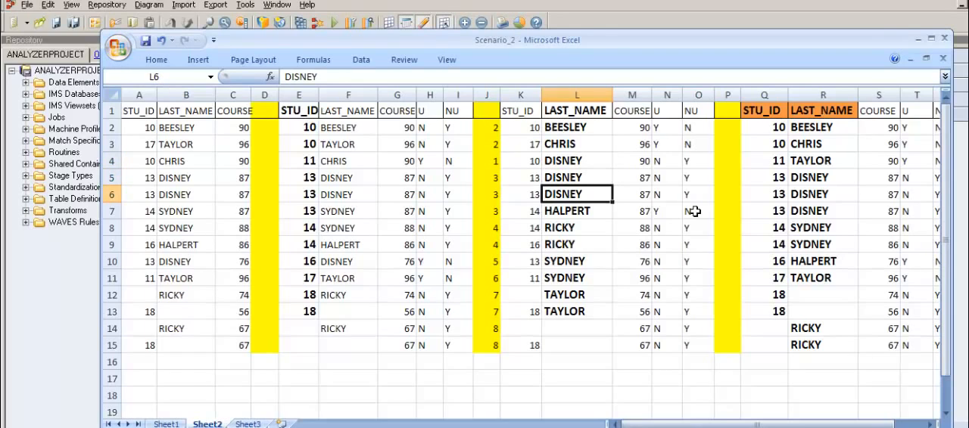
{"action": "key", "text": "Down"}
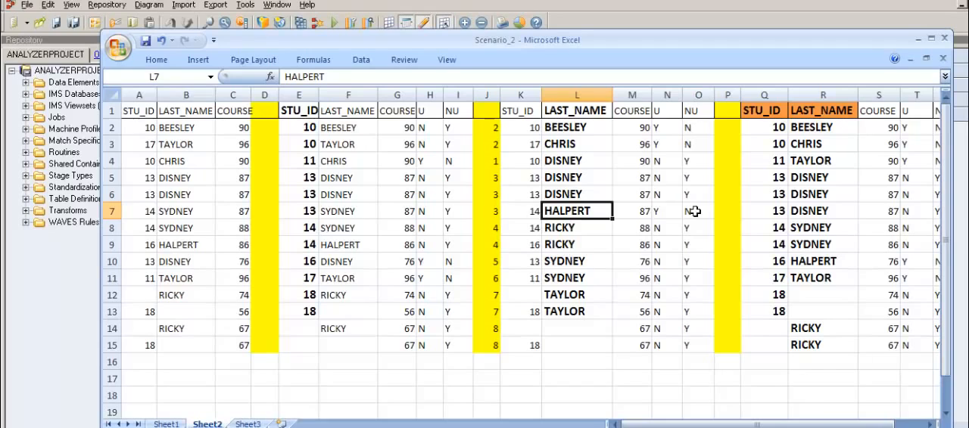
{"action": "key", "text": "Down"}
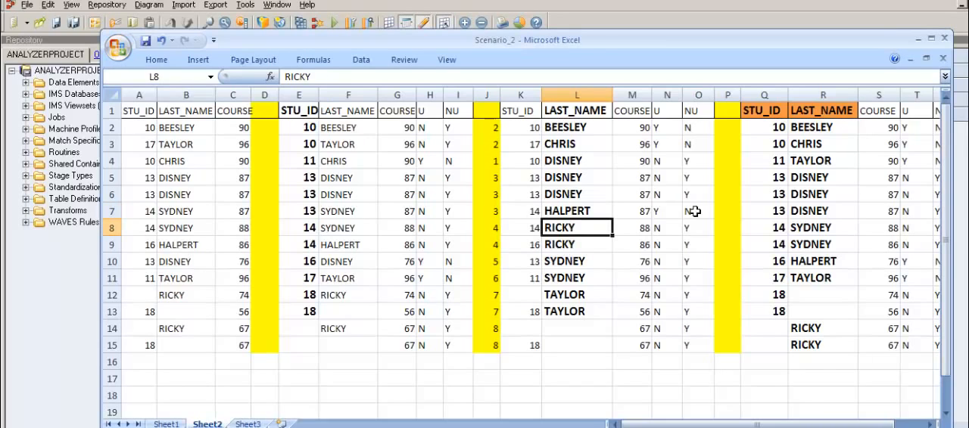
{"action": "key", "text": "Down"}
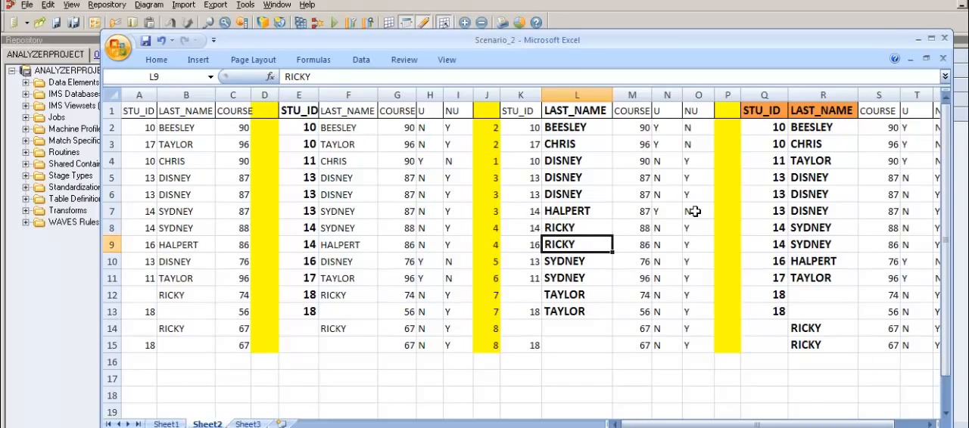
{"action": "key", "text": "Down"}
{"action": "key", "text": "Down"}
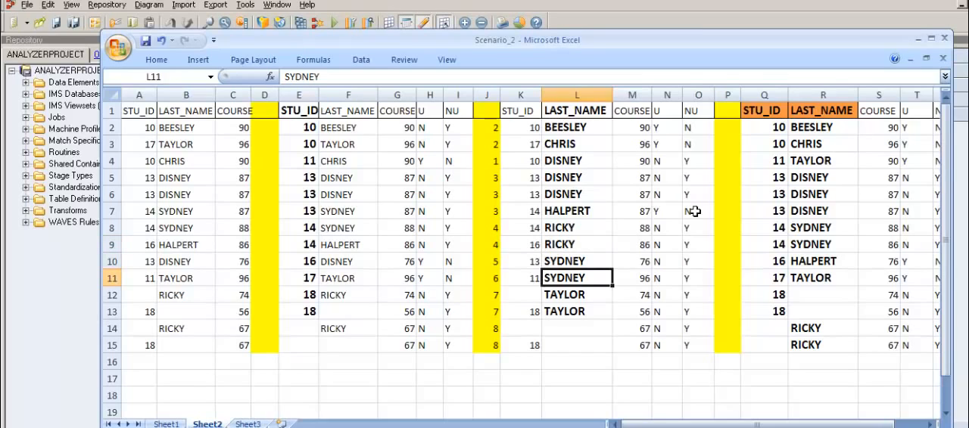
{"action": "key", "text": "Down"}
{"action": "key", "text": "Down"}
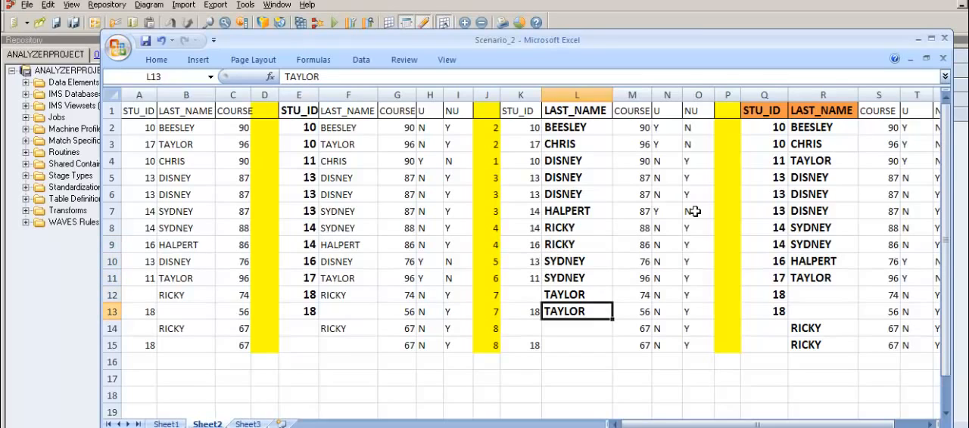
{"action": "key", "text": "Down"}
{"action": "key", "text": "Down"}
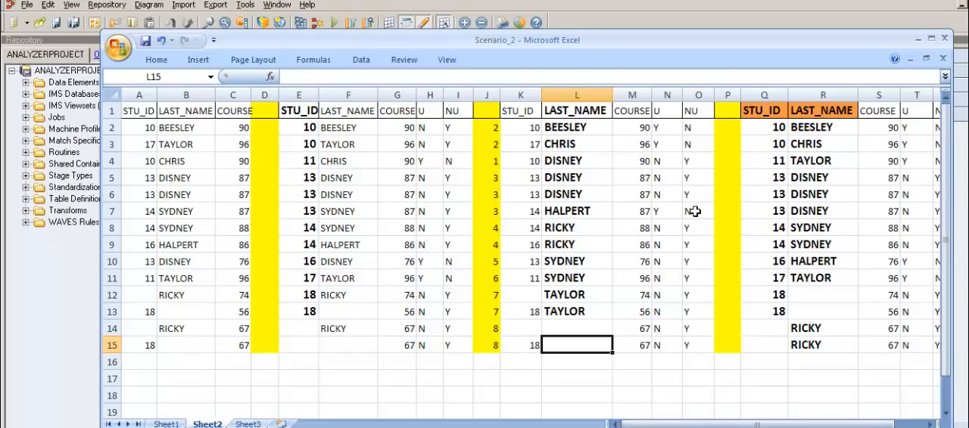
{"action": "key", "text": "Up"}
{"action": "key", "text": "Up"}
{"action": "key", "text": "Up"}
{"action": "key", "text": "Up"}
{"action": "key", "text": "Up"}
{"action": "key", "text": "Up"}
{"action": "key", "text": "Up"}
{"action": "key", "text": "Up"}
{"action": "key", "text": "Up"}
{"action": "key", "text": "Up"}
{"action": "key", "text": "Up"}
{"action": "key", "text": "Up"}
{"action": "key", "text": "Up"}
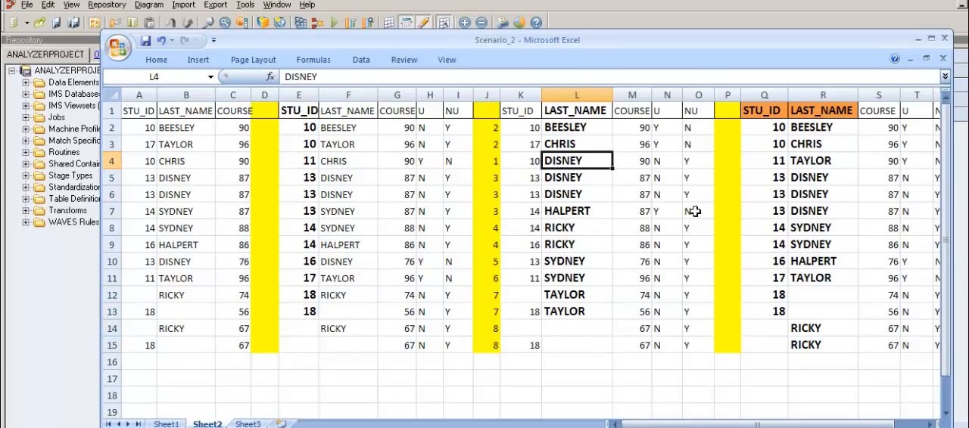
Step: Examine the U flags in column N from N2 through N10 to identify the unique LAST_NAME records
{"action": "left_click", "coordinate": [682, 144]}
{"action": "key", "text": "Up"}
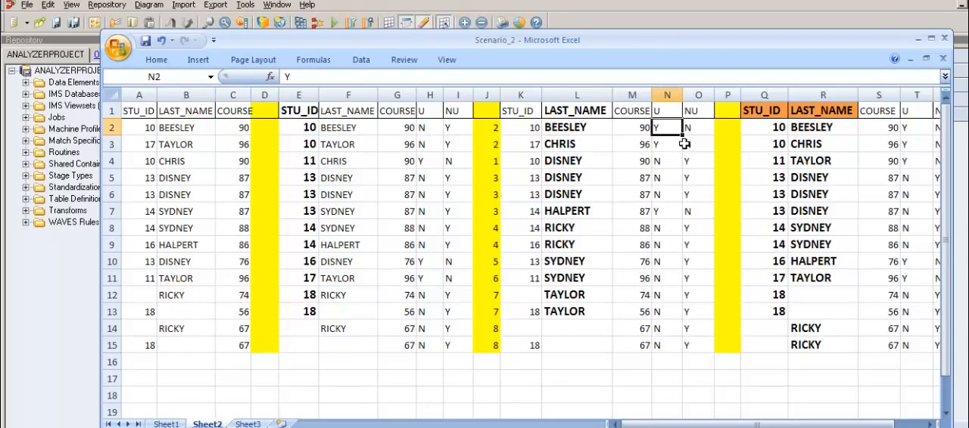
{"action": "key", "text": "Down"}
{"action": "key", "text": "Down"}
{"action": "key", "text": "Down"}
{"action": "key", "text": "Down"}
{"action": "key", "text": "Down"}
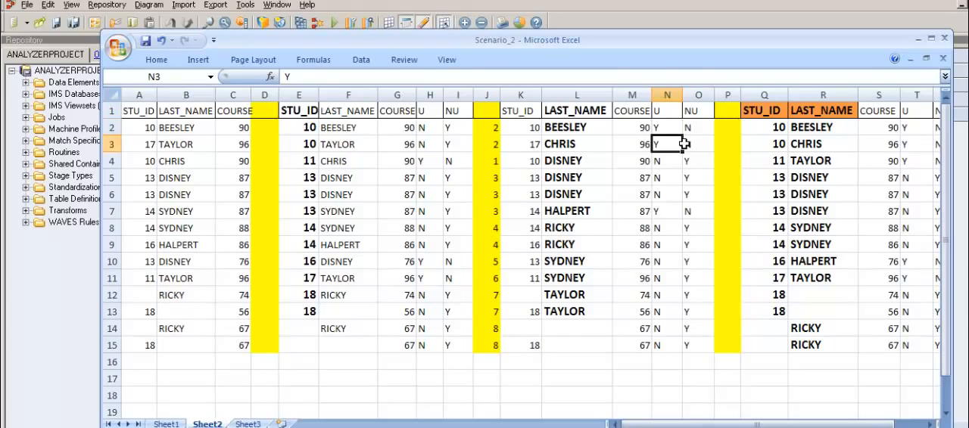
{"action": "key", "text": "Down"}
{"action": "key", "text": "Down"}
{"action": "key", "text": "Down"}
{"action": "key", "text": "Down"}
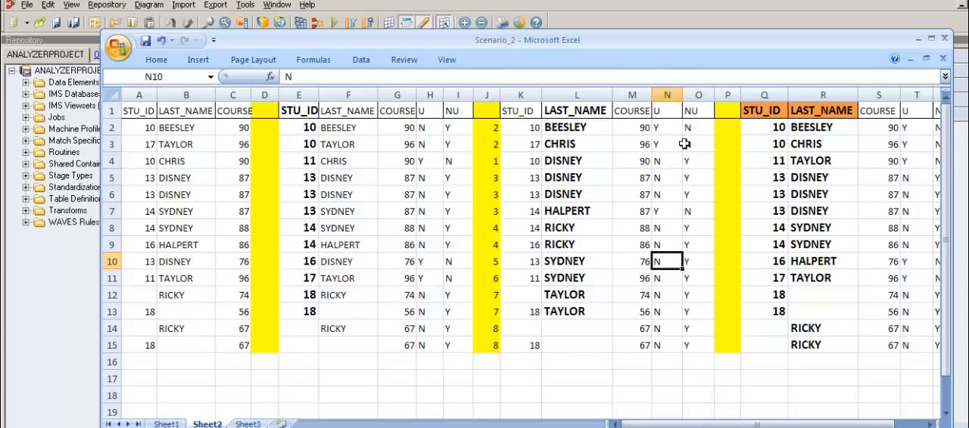
{"action": "key", "text": "Up"}
{"action": "key", "text": "Up"}
{"action": "key", "text": "Up"}
{"action": "key", "text": "Up"}
{"action": "key", "text": "Up"}
{"action": "key", "text": "Up"}
{"action": "key", "text": "Up"}
{"action": "key", "text": "Up"}
{"action": "key", "text": "Up"}
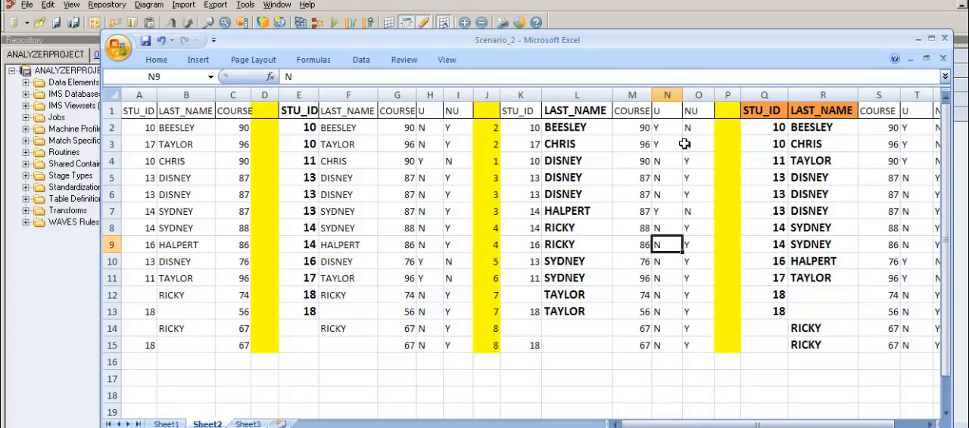
{"action": "key", "text": "Up"}
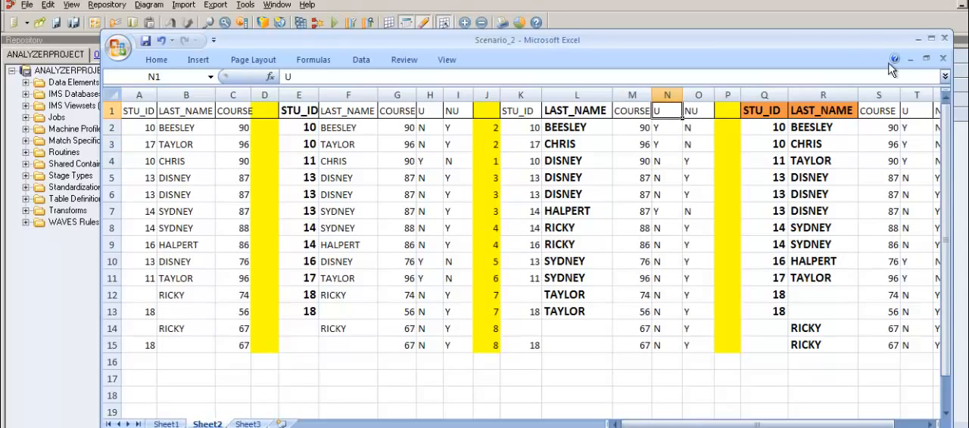
Step: Switch back to the DataStage job and set the Aggregator_32 grouping key to LAST_NAME, checking the Count_Field output column
{"action": "left_click", "coordinate": [918, 39]}
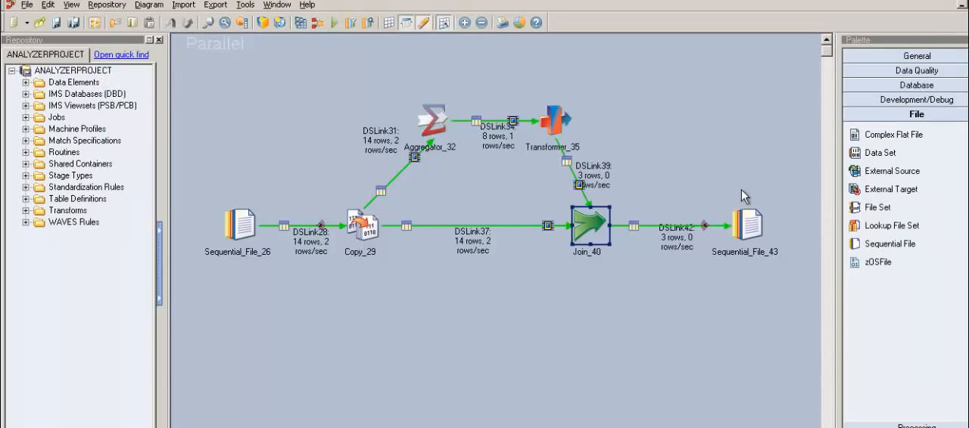
{"action": "double_click", "coordinate": [439, 132]}
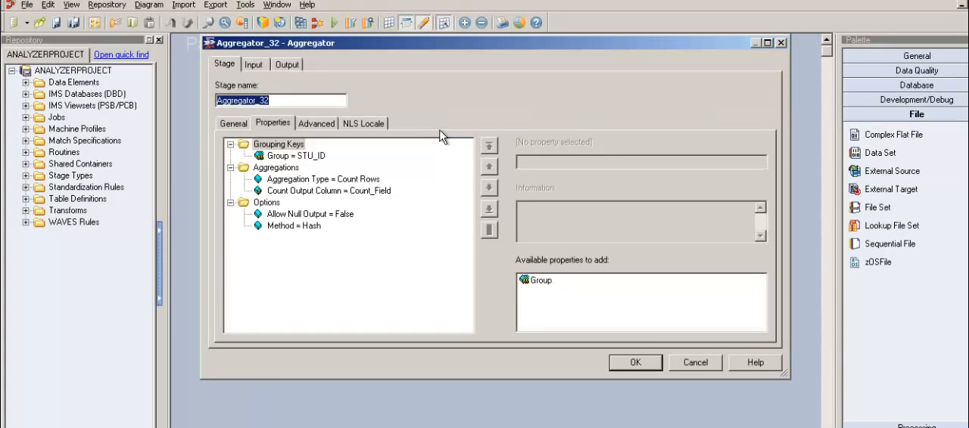
{"action": "left_click", "coordinate": [320, 157]}
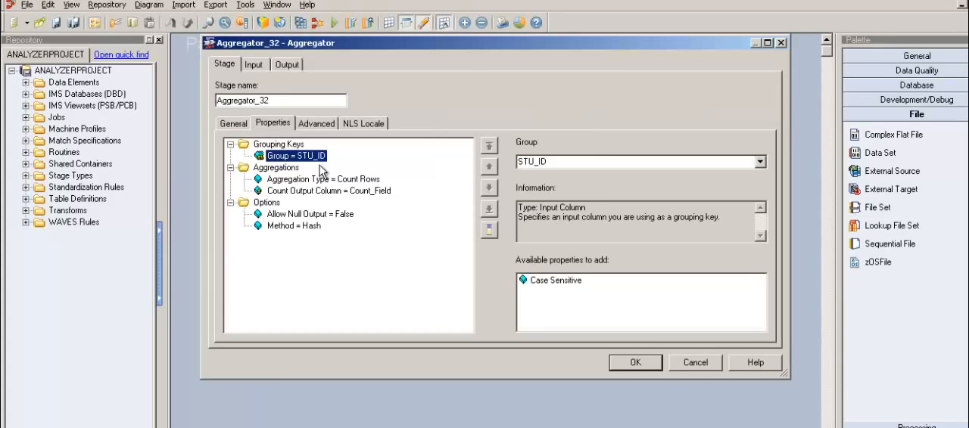
{"action": "left_click", "coordinate": [760, 162]}
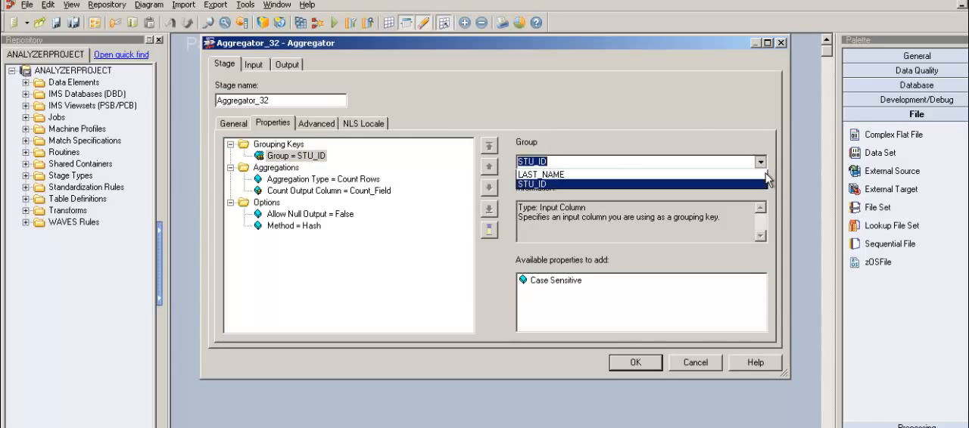
{"action": "left_click", "coordinate": [728, 187]}
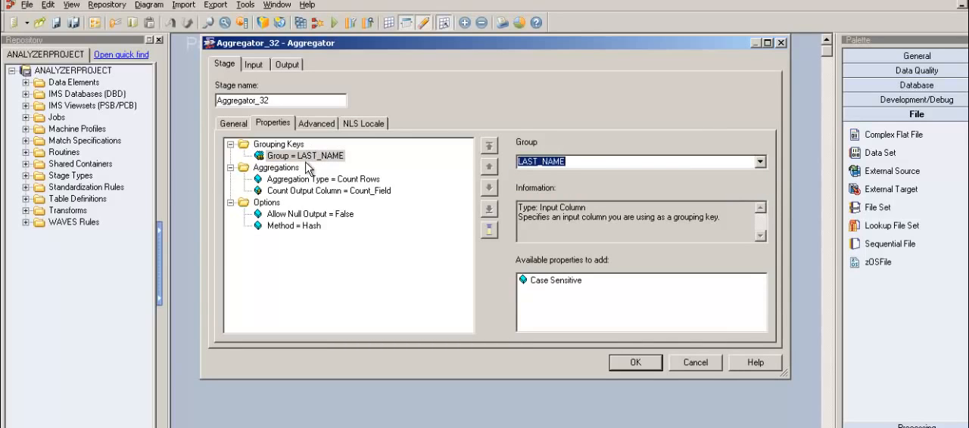
{"action": "left_click", "coordinate": [354, 193]}
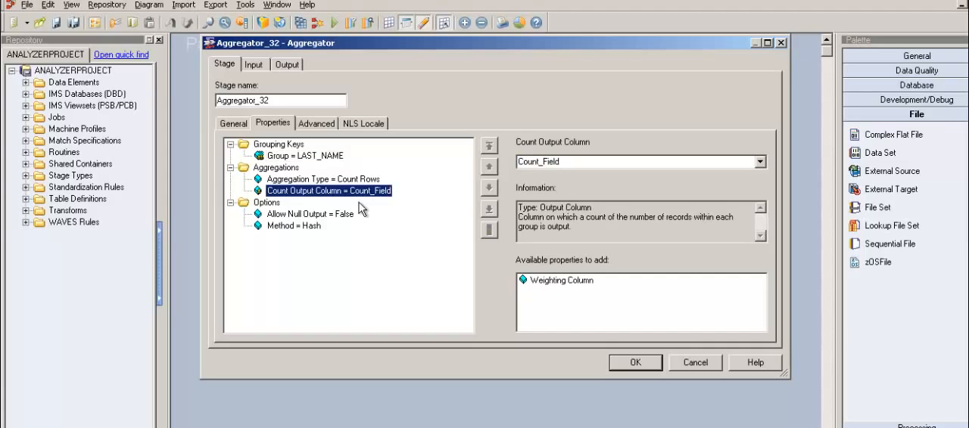
Step: Replace the STU_ID column with LAST_NAME in the Aggregator_32 output mapping to DSLink34 and accept the stage changes
{"action": "left_click", "coordinate": [287, 66]}
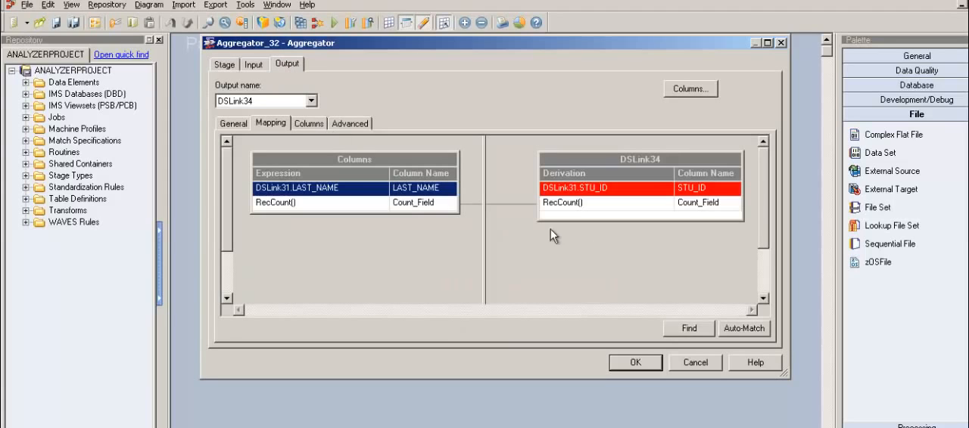
{"action": "left_click", "coordinate": [585, 205]}
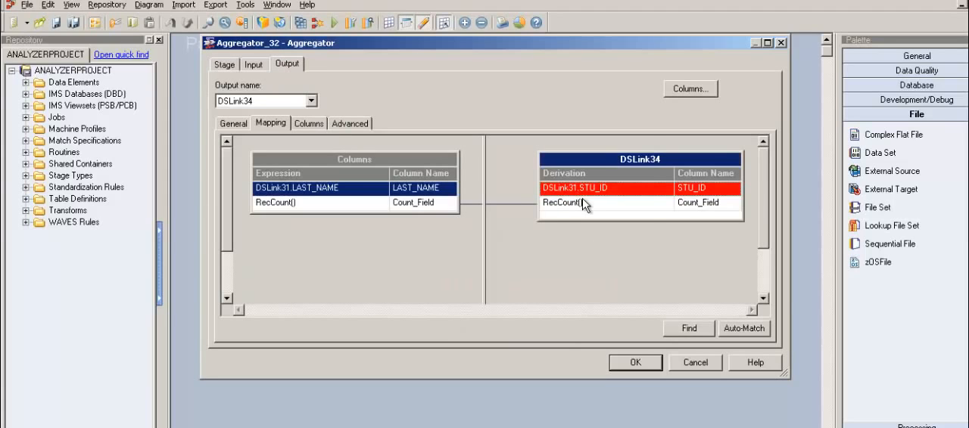
{"action": "key", "text": "Delete"}
{"action": "key", "text": "Return"}
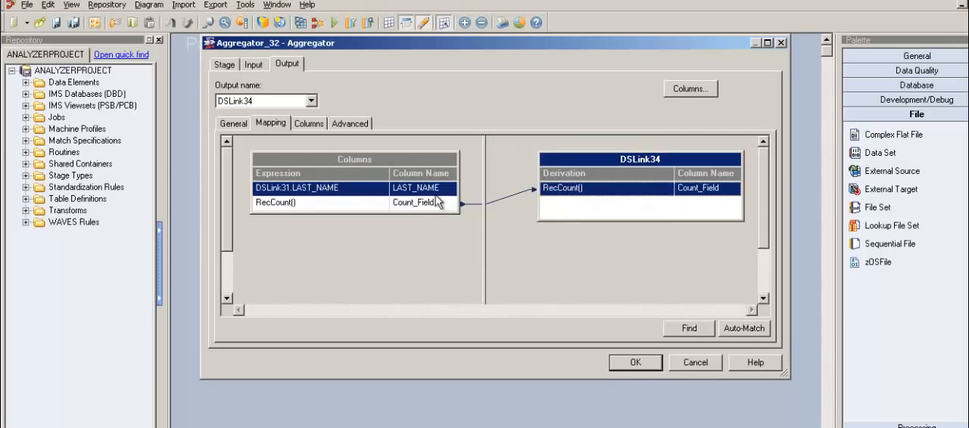
{"action": "left_click_drag", "start_coordinate": [424, 188], "coordinate": [567, 226]}
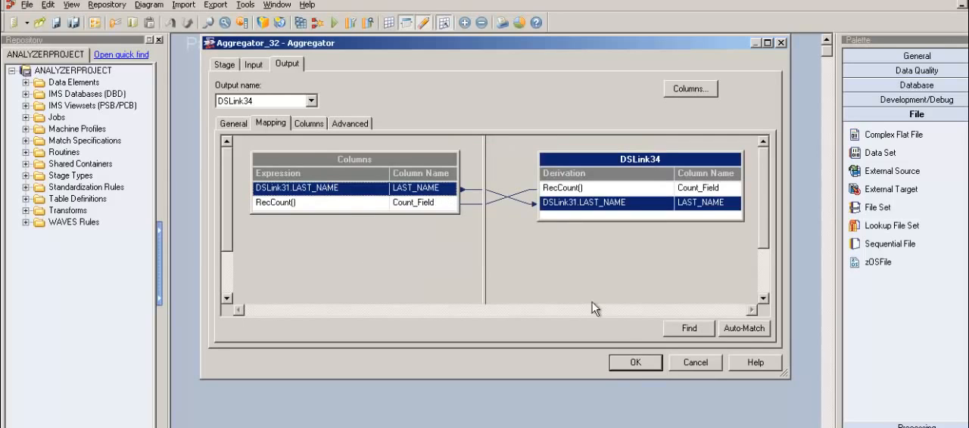
{"action": "left_click", "coordinate": [643, 368]}
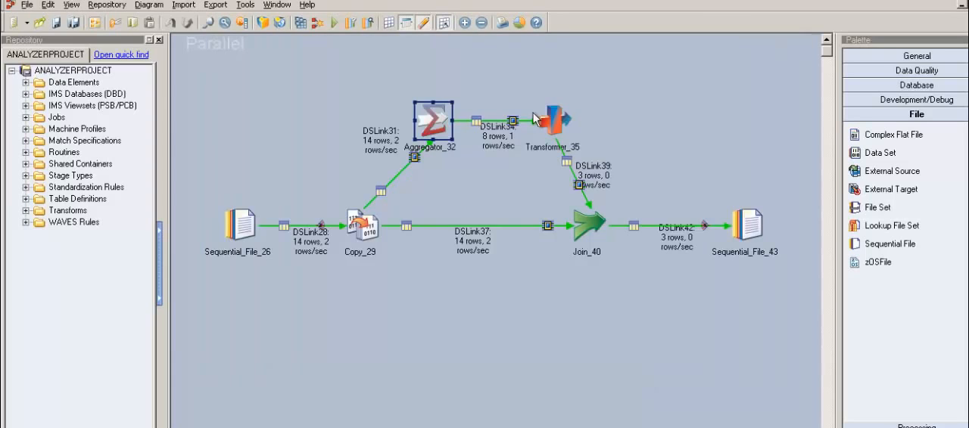
Step: In Transformer_35, delete STU_ID from the DSLink39 output, map LAST_NAME from DSLink34 in its place, and accept the changes
{"action": "double_click", "coordinate": [561, 135]}
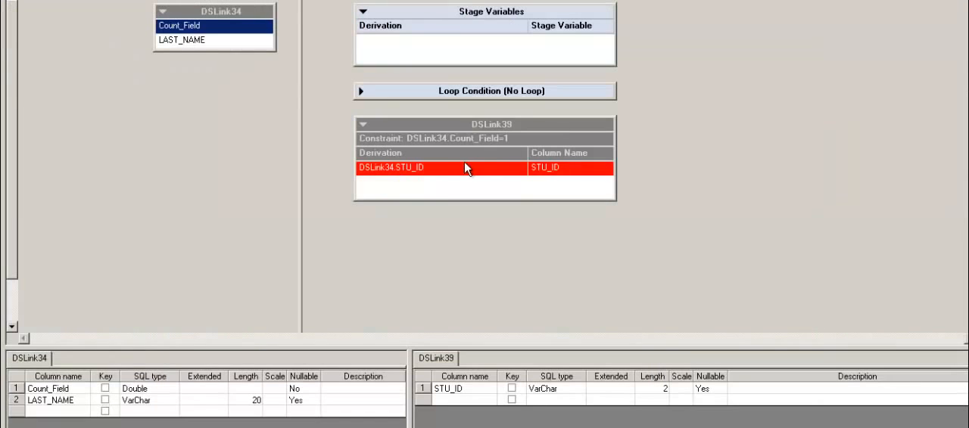
{"action": "left_click", "coordinate": [445, 187]}
{"action": "key", "text": "Delete"}
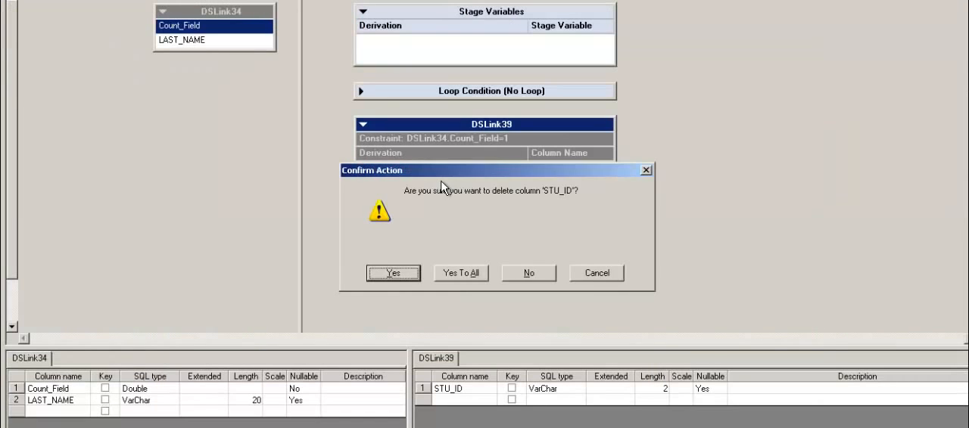
{"action": "key", "text": "Return"}
{"action": "mouse_move", "coordinate": [250, 41]}
{"action": "left_mouse_down"}
{"action": "mouse_move", "coordinate": [366, 156]}
{"action": "mouse_move", "coordinate": [369, 175]}
{"action": "left_mouse_up"}
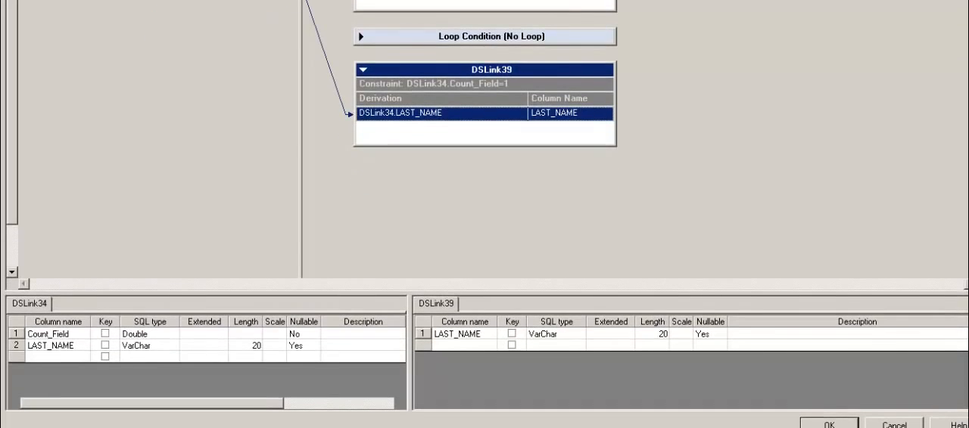
{"action": "left_click", "coordinate": [829, 423]}
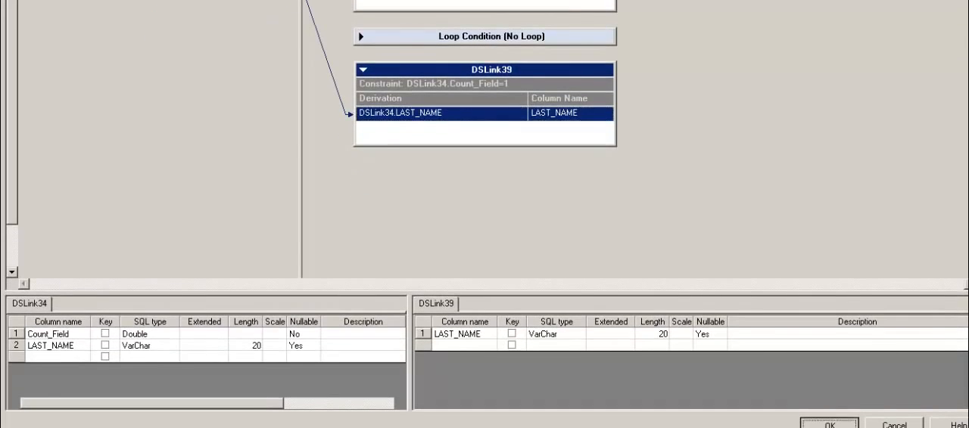
Step: Set the join key of Join_40 to LAST_NAME
{"action": "double_click", "coordinate": [598, 185]}
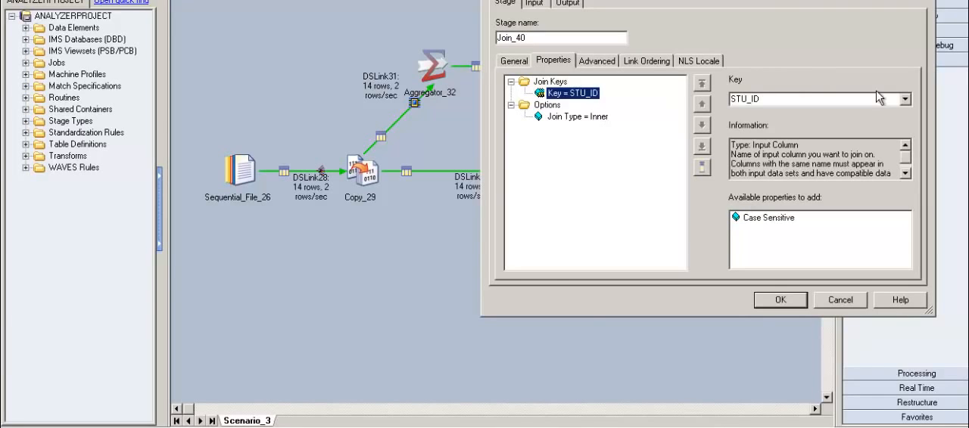
{"action": "left_click", "coordinate": [904, 100]}
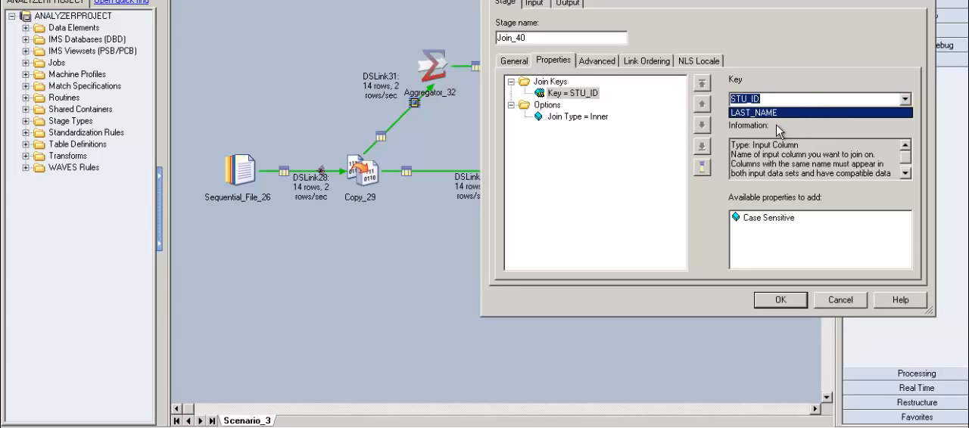
{"action": "key", "text": "Return"}
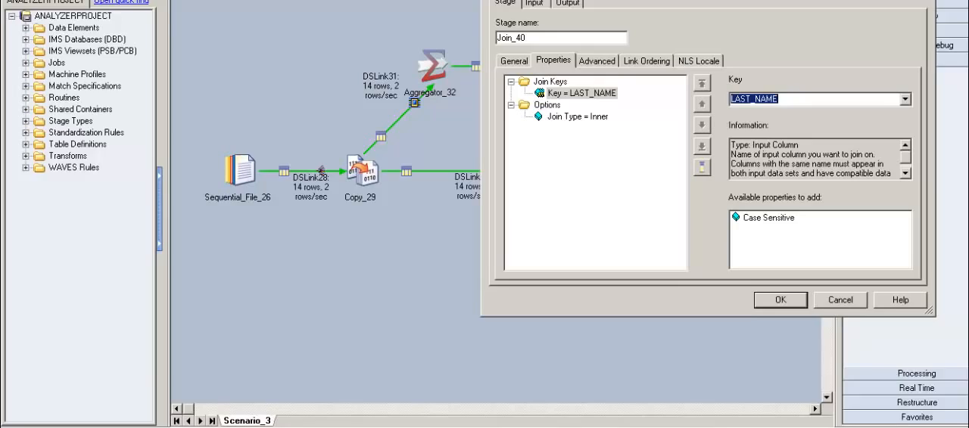
Step: Accept the Join_40 changes, try to compile and run the Scenario_3 job, and close the compilation report
{"action": "left_click", "coordinate": [801, 306]}
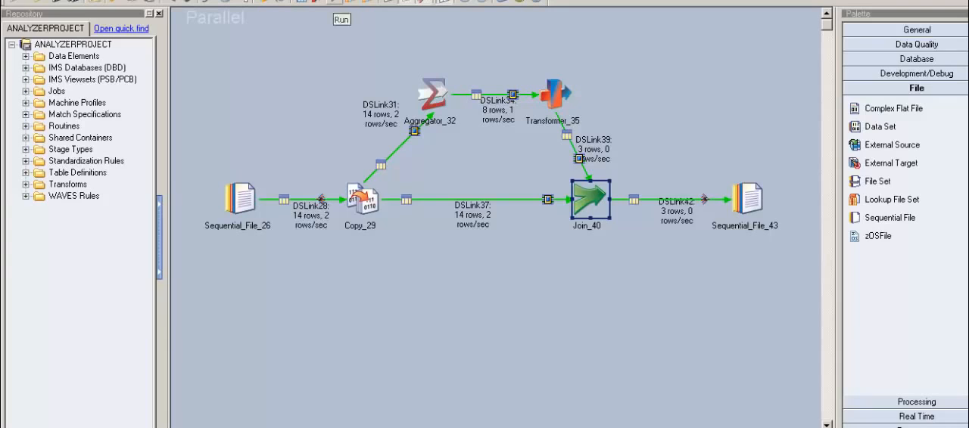
{"action": "left_click", "coordinate": [333, 4]}
{"action": "left_click", "coordinate": [485, 241]}
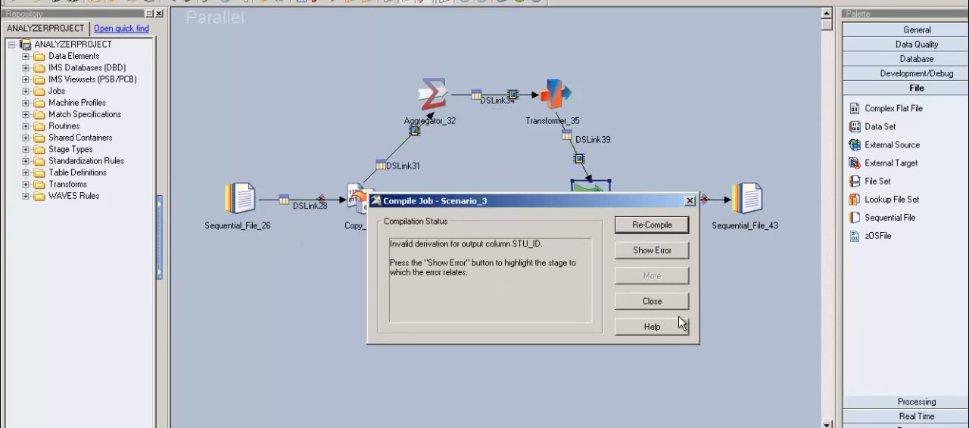
{"action": "left_click", "coordinate": [678, 302]}
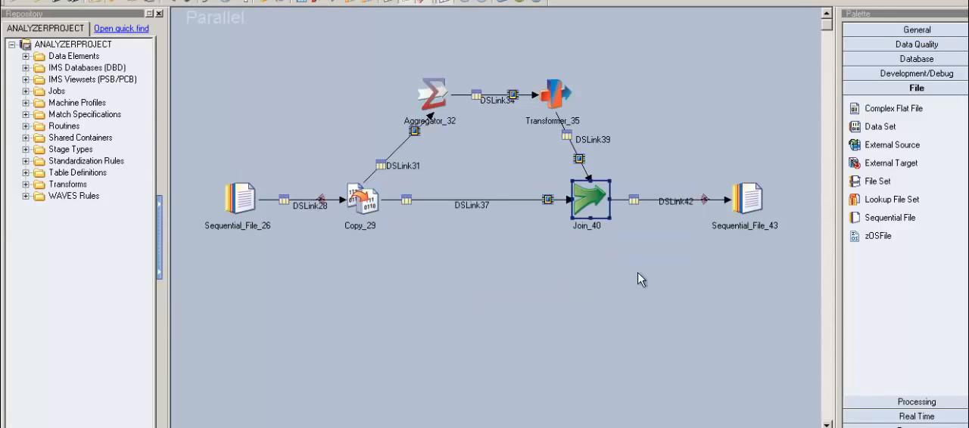
Step: In the Join_40 output mapping, map DSLink39.LAST_NAME to LAST_NAME and DSLink37.STU_ID to STU_ID on DSLink42, overwriting the existing derivations, and accept
{"action": "double_click", "coordinate": [603, 214]}
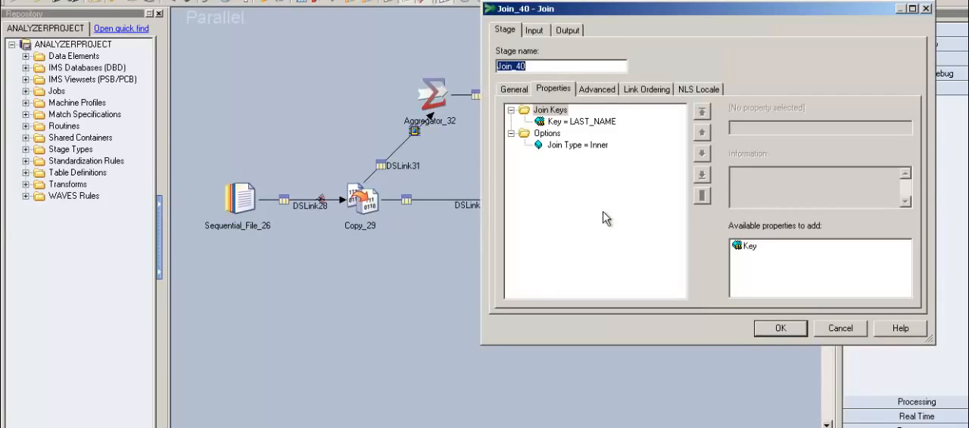
{"action": "left_click", "coordinate": [575, 32]}
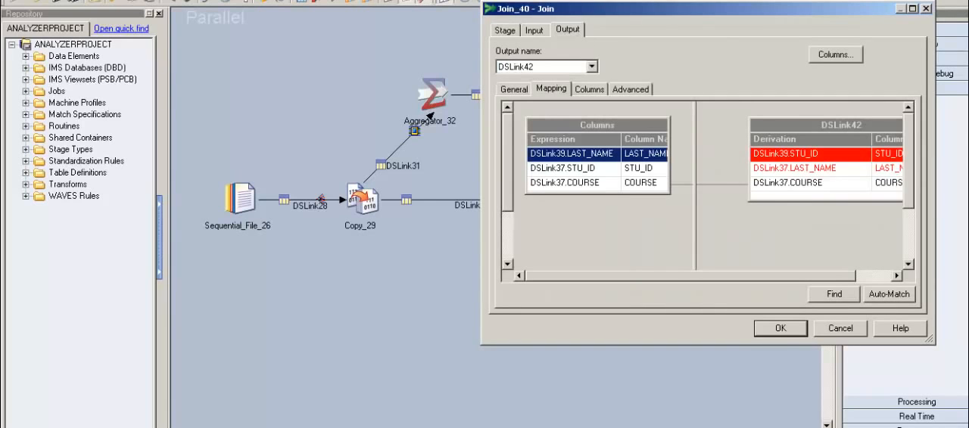
{"action": "left_click_drag", "start_coordinate": [695, 15], "coordinate": [511, 37]}
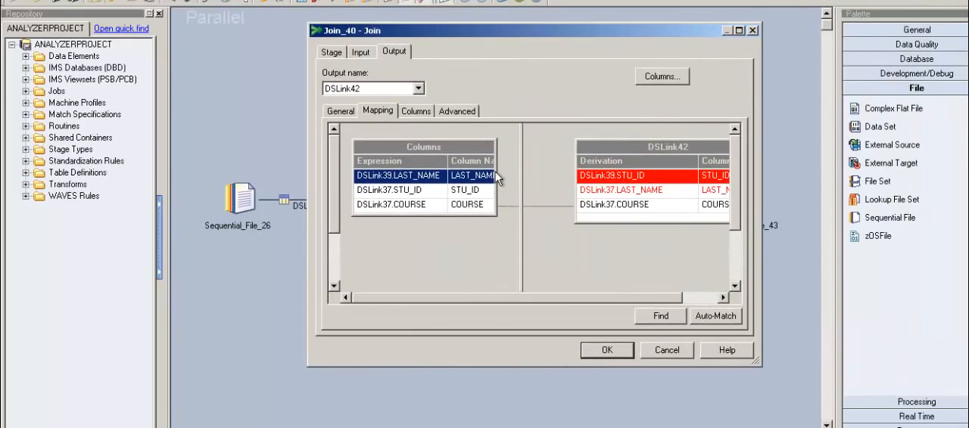
{"action": "left_click_drag", "start_coordinate": [497, 182], "coordinate": [599, 191]}
{"action": "left_click", "coordinate": [516, 241]}
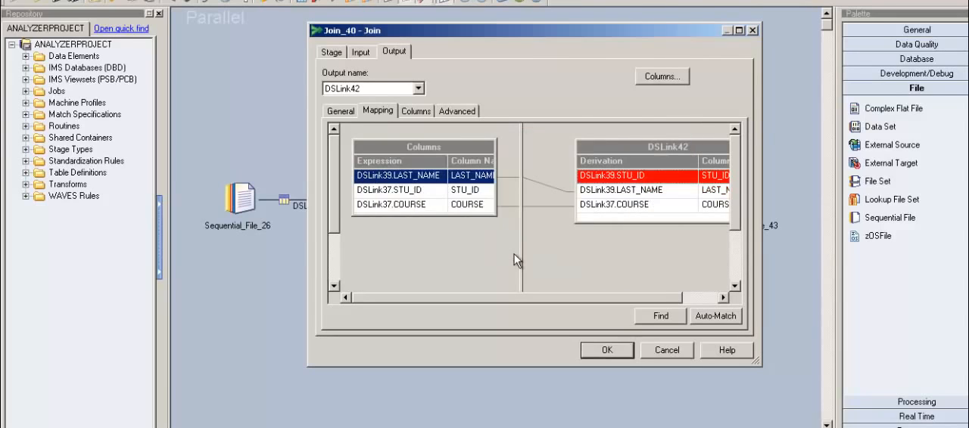
{"action": "left_click_drag", "start_coordinate": [497, 206], "coordinate": [584, 182]}
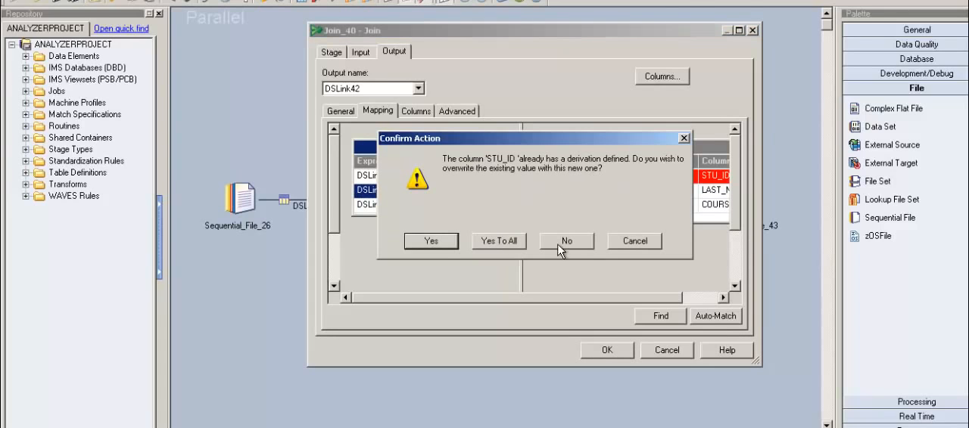
{"action": "left_click", "coordinate": [518, 245]}
{"action": "left_click", "coordinate": [618, 352]}
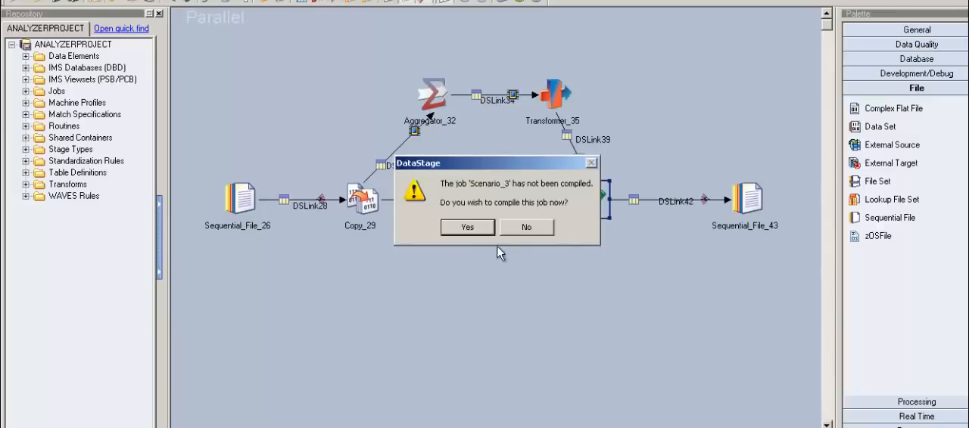
Step: Compile the Scenario_3 job and run it with no limit on warnings
{"action": "left_click", "coordinate": [485, 233]}
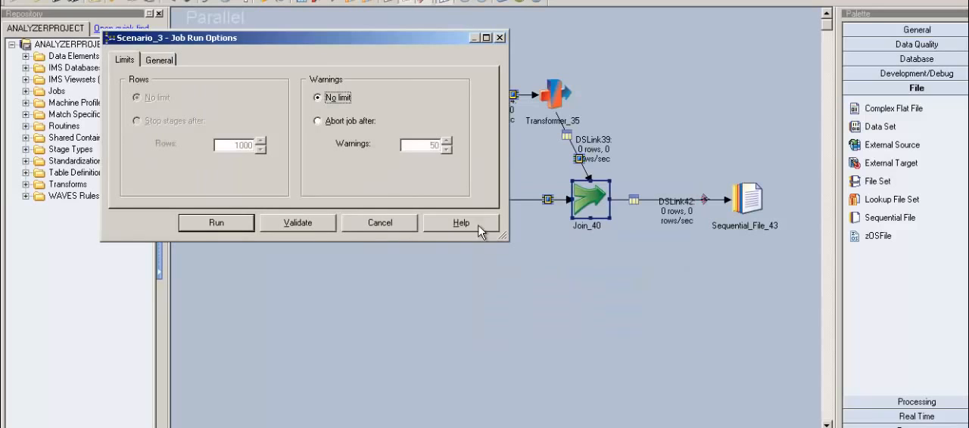
{"action": "left_click", "coordinate": [242, 236]}
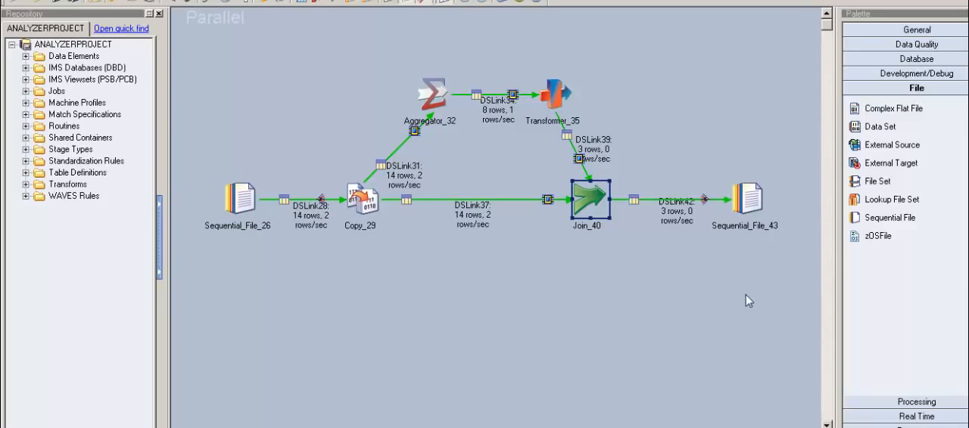
{"action": "left_click", "coordinate": [395, 124]}
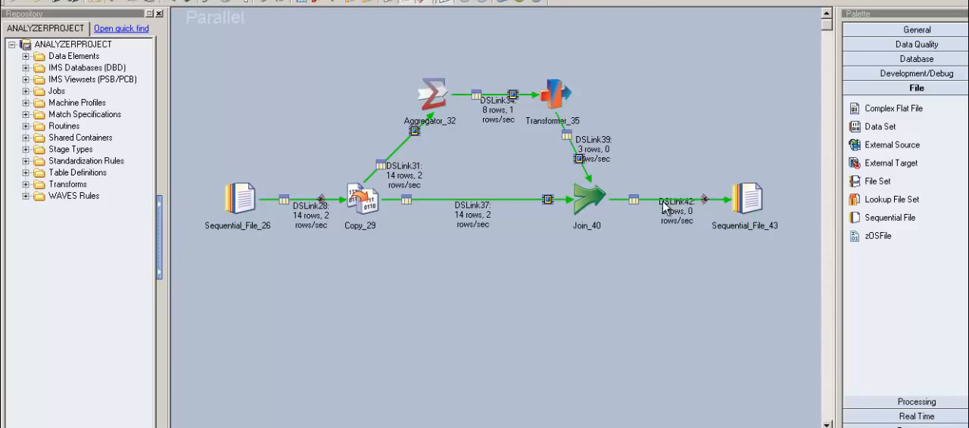
Step: View the output data that Sequential_File_43 receives from DSLink42, keeping the default row display settings
{"action": "double_click", "coordinate": [759, 211]}
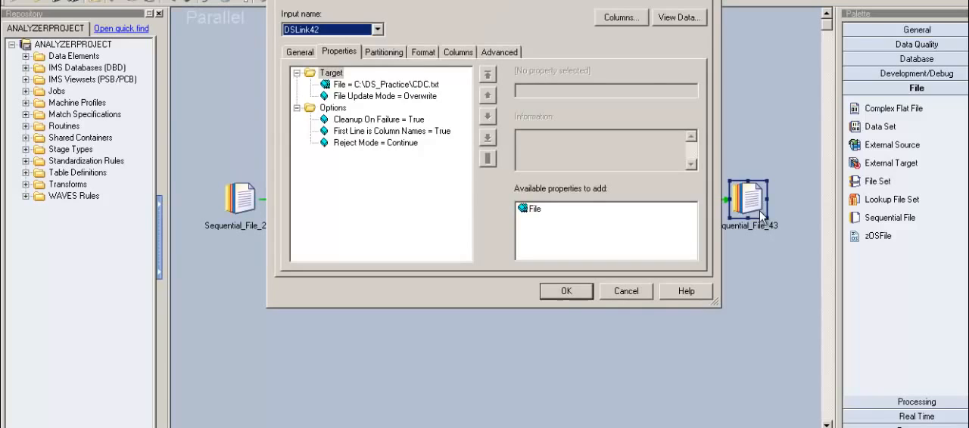
{"action": "left_click", "coordinate": [680, 22]}
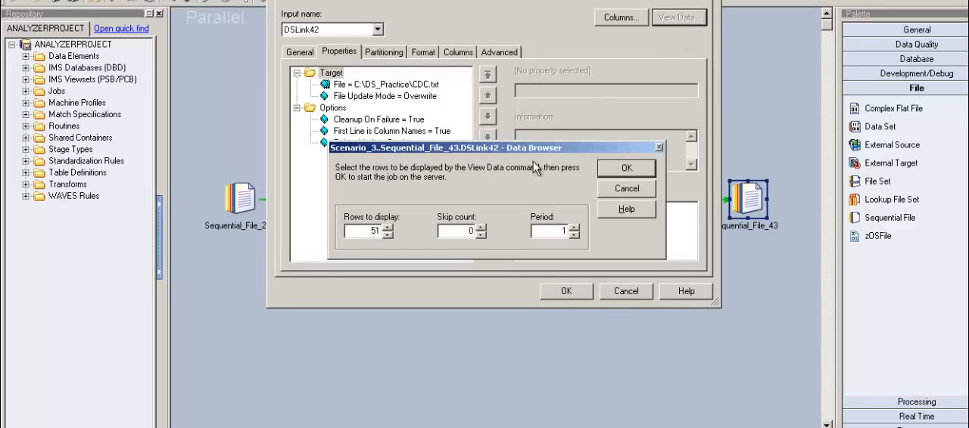
{"action": "left_click", "coordinate": [622, 174]}
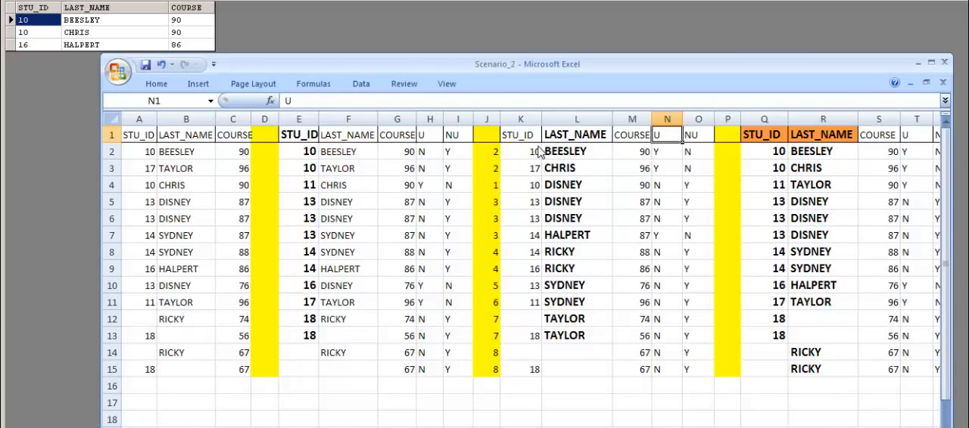
Step: Compare the LAST_NAME grouping and source rows 2, 4 and 9 in the Scenario_2 workbook with the output, and return to the job canvas
{"action": "left_click", "coordinate": [560, 152]}
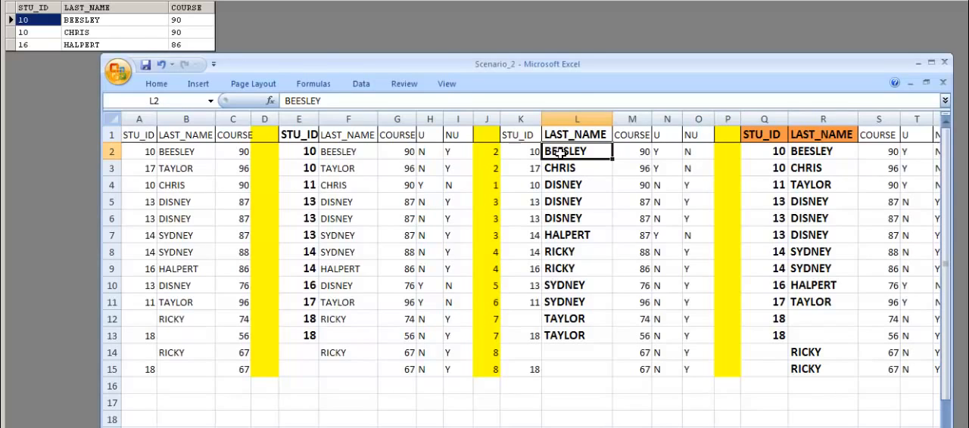
{"action": "key", "text": "Right"}
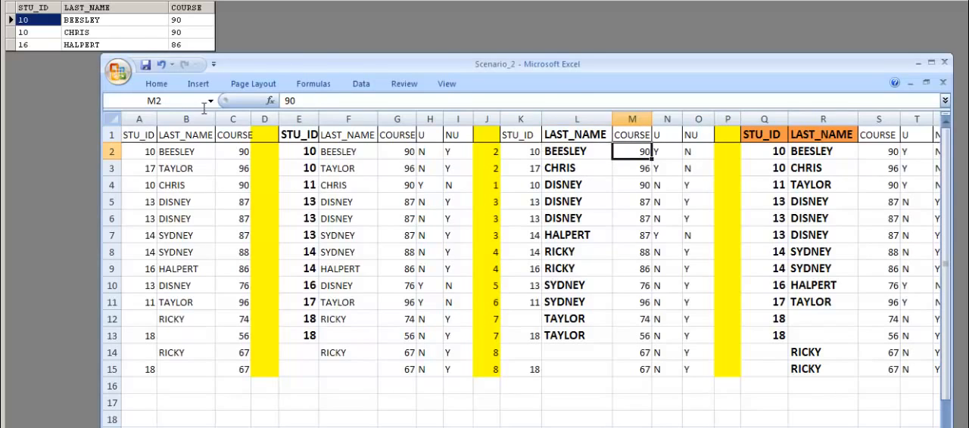
{"action": "left_click", "coordinate": [146, 160]}
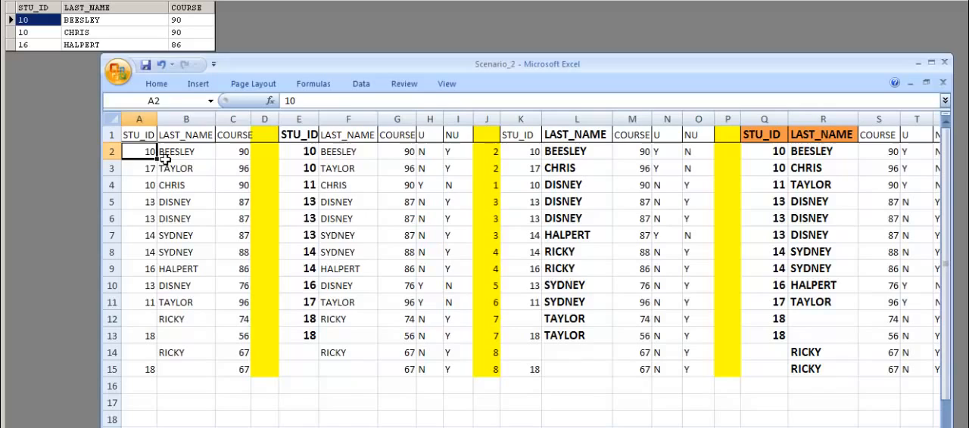
{"action": "left_click", "coordinate": [232, 160]}
{"action": "left_click_drag", "start_coordinate": [231, 159], "coordinate": [149, 153]}
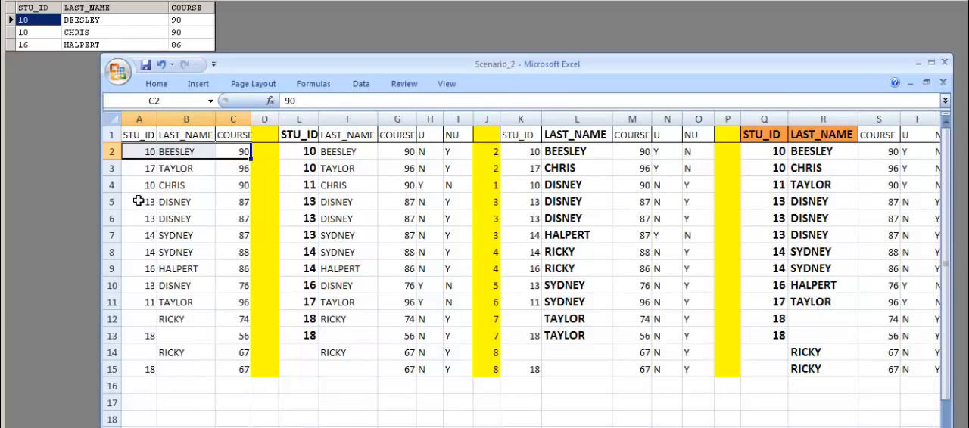
{"action": "left_click_drag", "start_coordinate": [147, 185], "coordinate": [232, 195]}
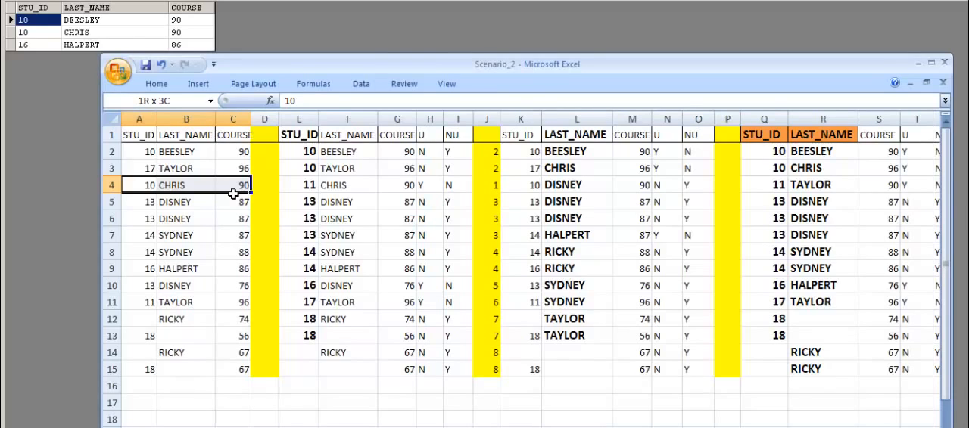
{"action": "left_click", "coordinate": [146, 271]}
{"action": "left_click_drag", "start_coordinate": [146, 271], "coordinate": [206, 271]}
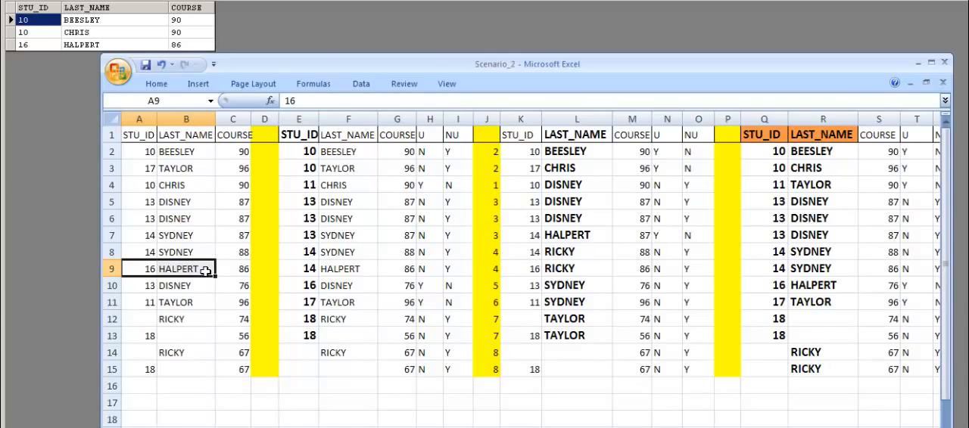
{"action": "left_click", "coordinate": [198, 271]}
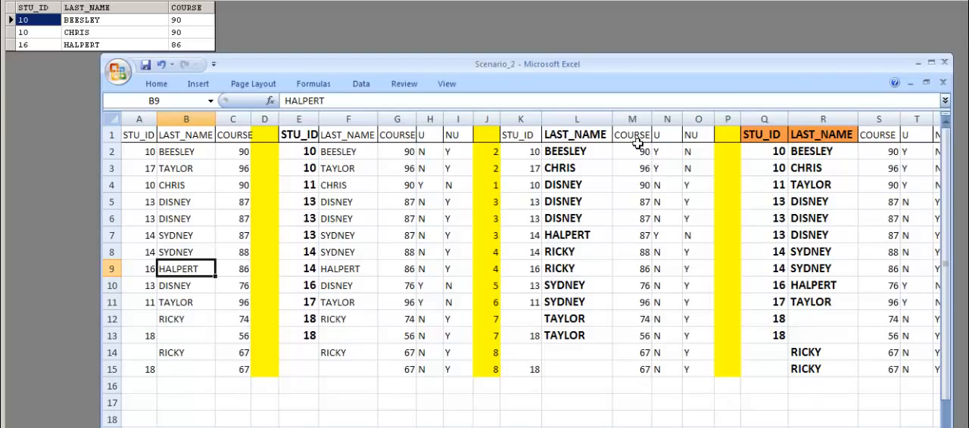
{"action": "left_click", "coordinate": [917, 62]}
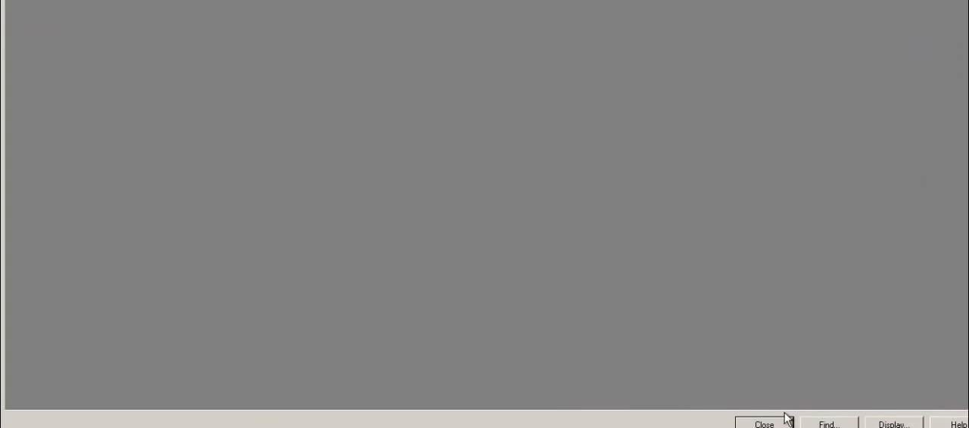
{"action": "left_click", "coordinate": [763, 425]}
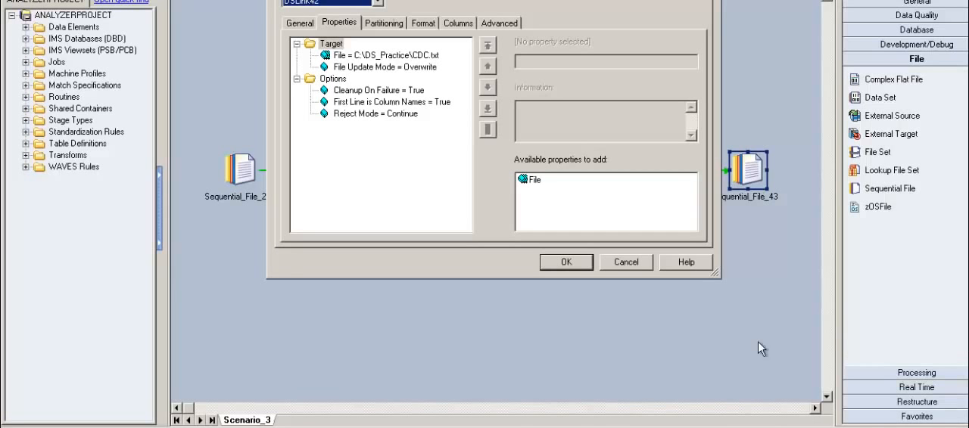
{"action": "left_click", "coordinate": [624, 262]}
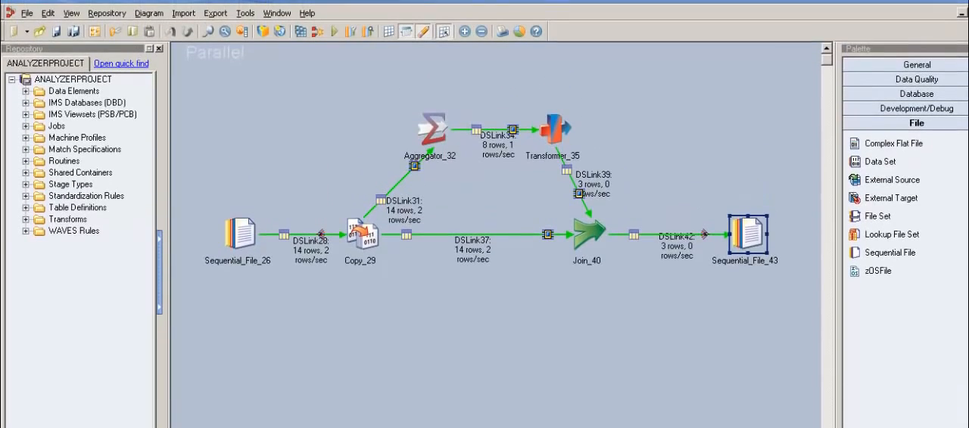
Step: Add a second grouping key to Aggregator_32 beside LAST_NAME and set it to STU_ID
{"action": "double_click", "coordinate": [444, 138]}
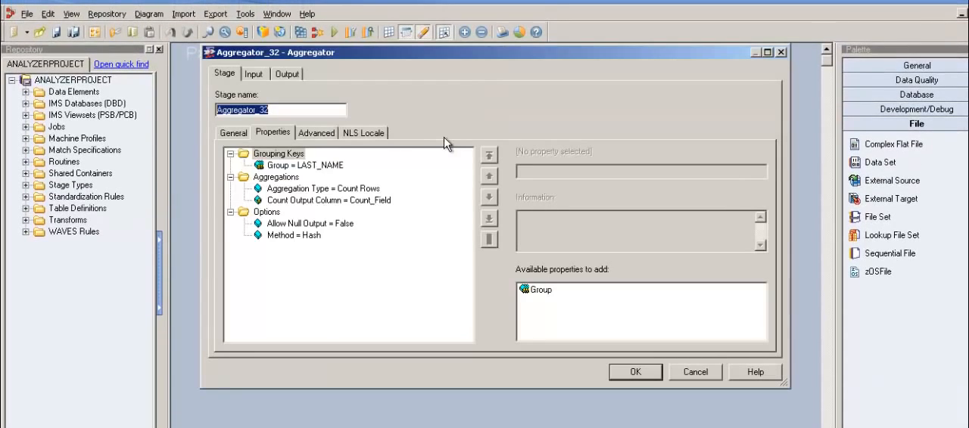
{"action": "left_click", "coordinate": [333, 165]}
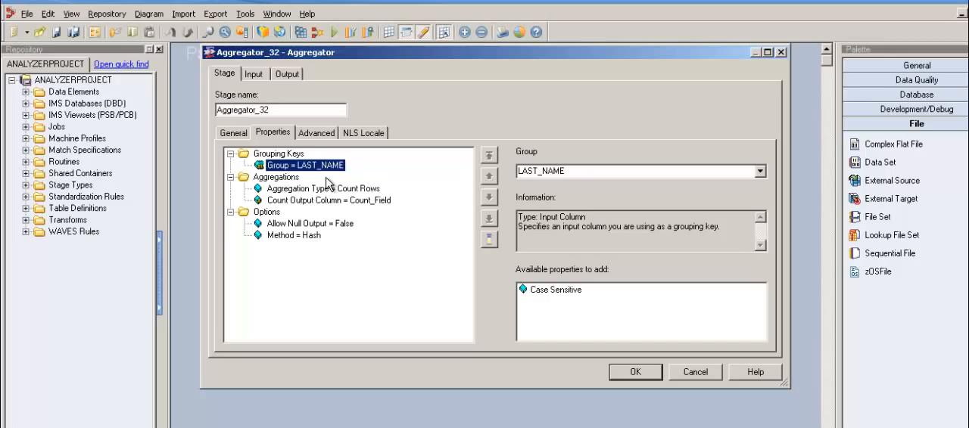
{"action": "left_click", "coordinate": [294, 154]}
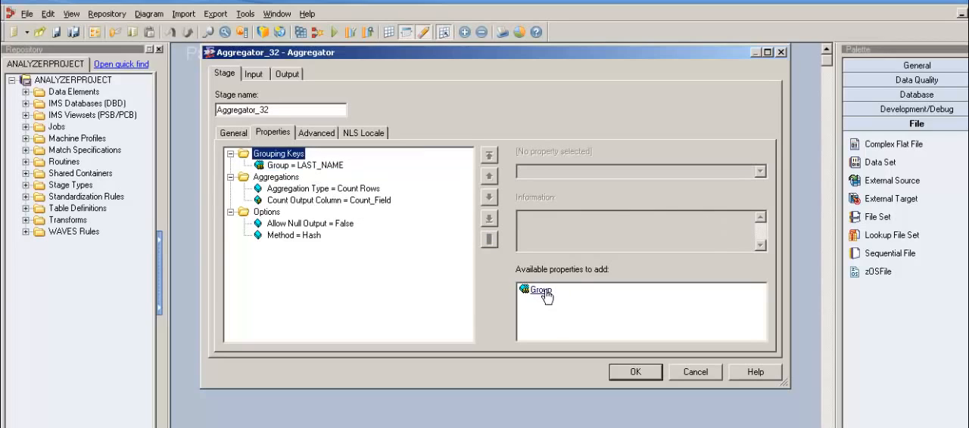
{"action": "left_click", "coordinate": [541, 292]}
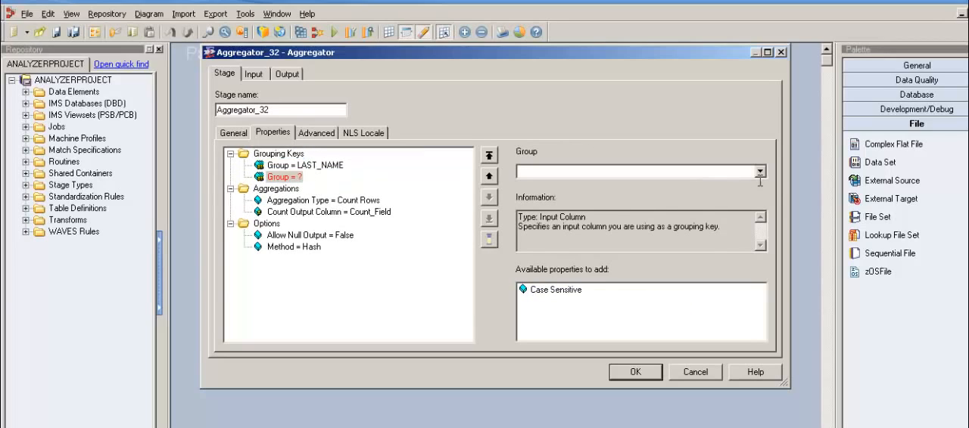
{"action": "left_click", "coordinate": [760, 172]}
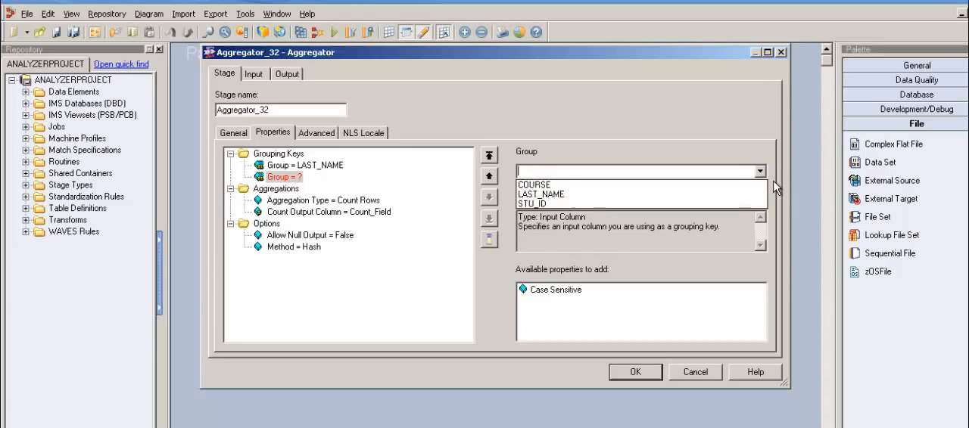
{"action": "left_click", "coordinate": [736, 204]}
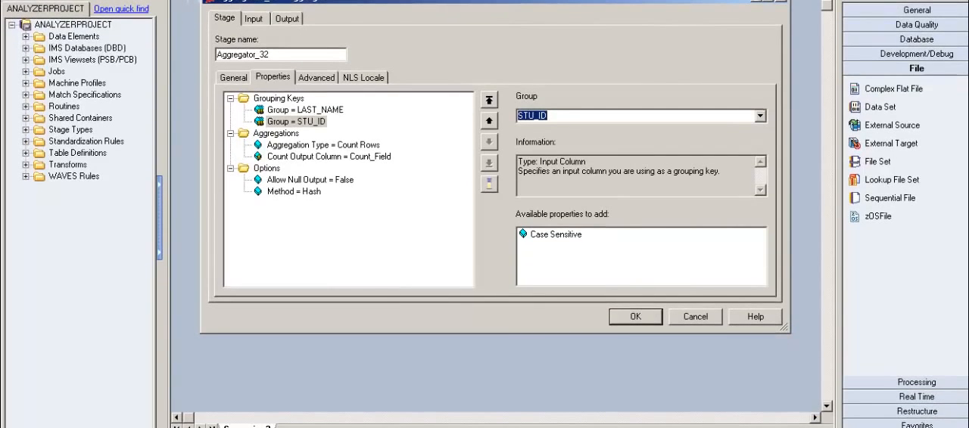
Step: Switch to the Scenario_2 workbook and examine the table grouped by both STU_ID and LAST_NAME in columns Q to U
{"action": "key", "text": "alt+Tab"}
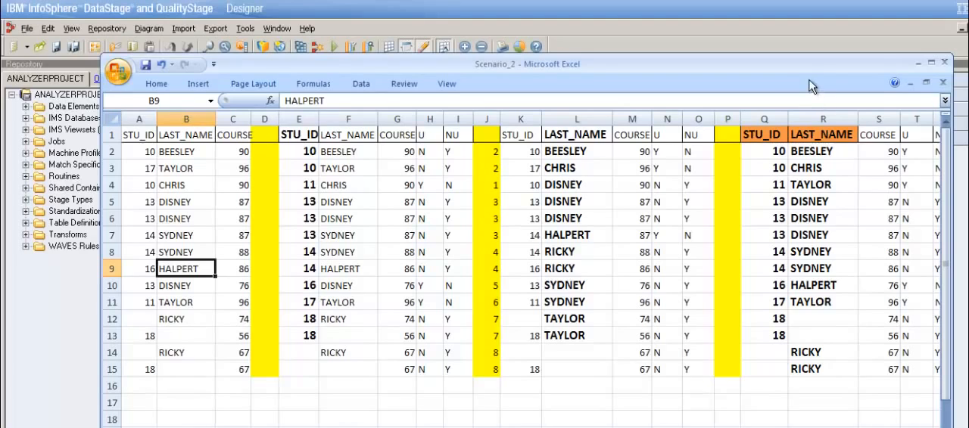
{"action": "left_click_drag", "start_coordinate": [810, 13], "coordinate": [739, 6]}
{"action": "left_click_drag", "start_coordinate": [739, 76], "coordinate": [739, 76]}
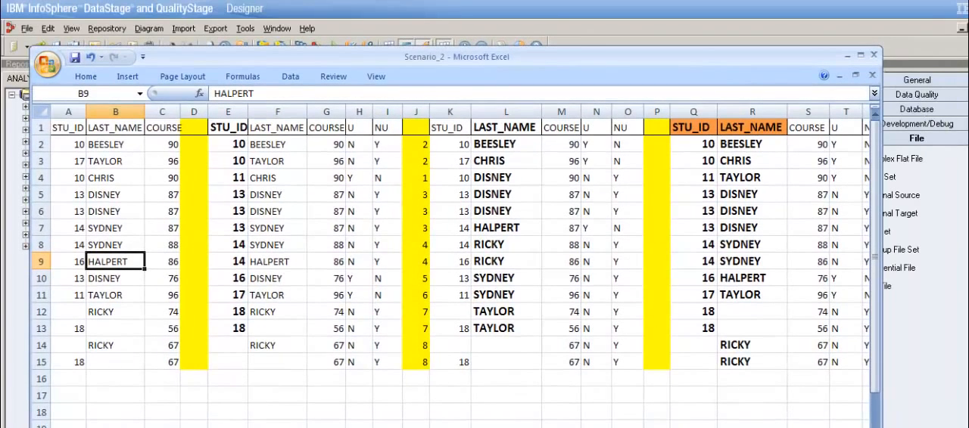
{"action": "scroll", "coordinate": [460, 266], "scroll_direction": "right", "scroll_amount": 1}
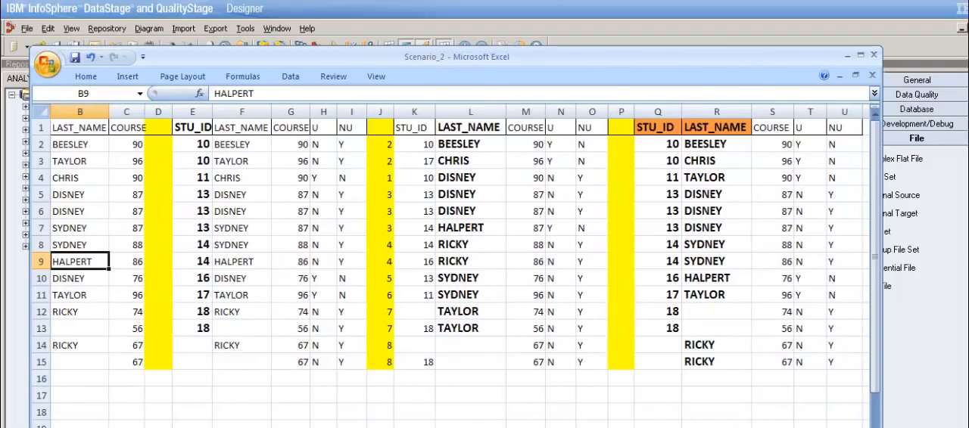
{"action": "scroll", "coordinate": [460, 266], "scroll_direction": "right", "scroll_amount": 2}
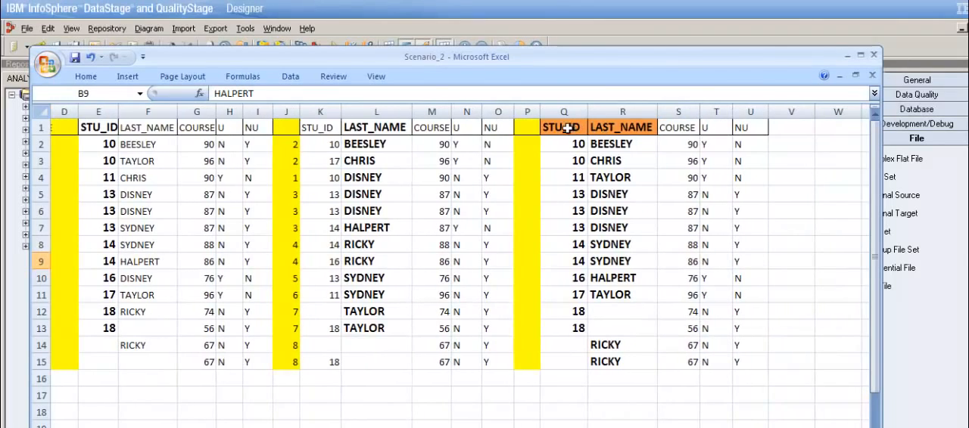
Step: Compare the STU_ID and LAST_NAME grouping in columns Q and R with row 2 of columns E and F and source rows 2 and 4
{"action": "left_click", "coordinate": [571, 129]}
{"action": "left_click_drag", "start_coordinate": [571, 129], "coordinate": [648, 364]}
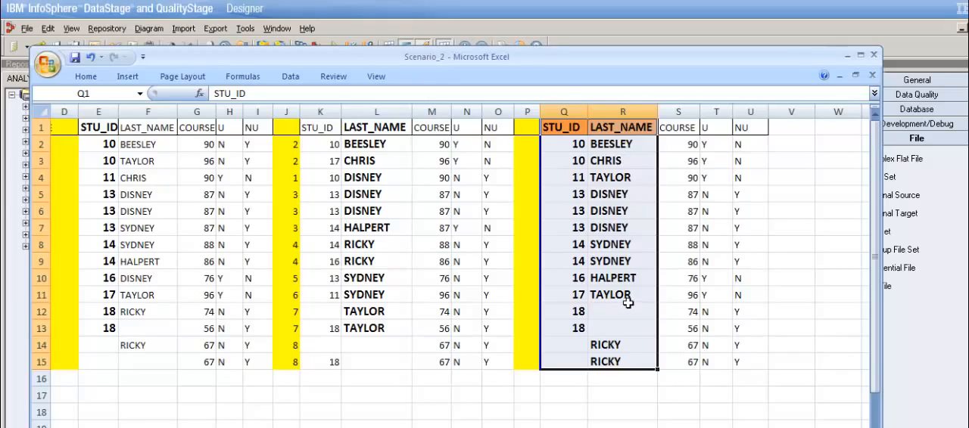
{"action": "left_click", "coordinate": [575, 144]}
{"action": "left_click_drag", "start_coordinate": [576, 145], "coordinate": [604, 148]}
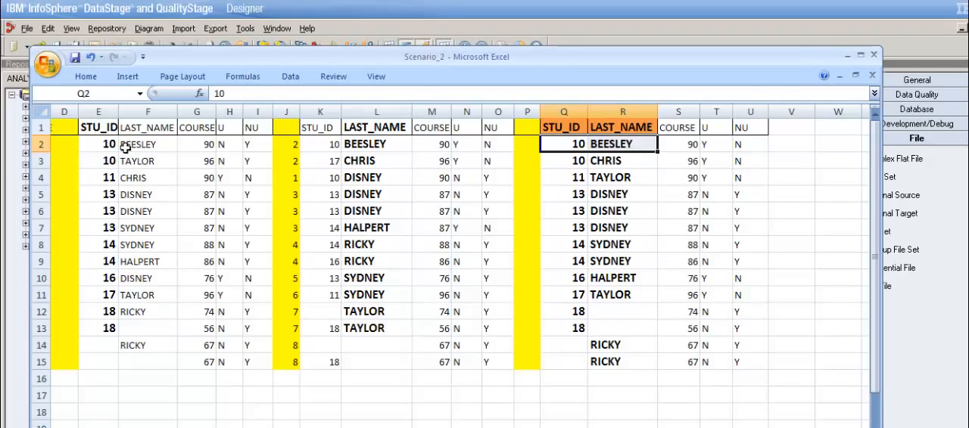
{"action": "left_click_drag", "start_coordinate": [109, 148], "coordinate": [162, 150]}
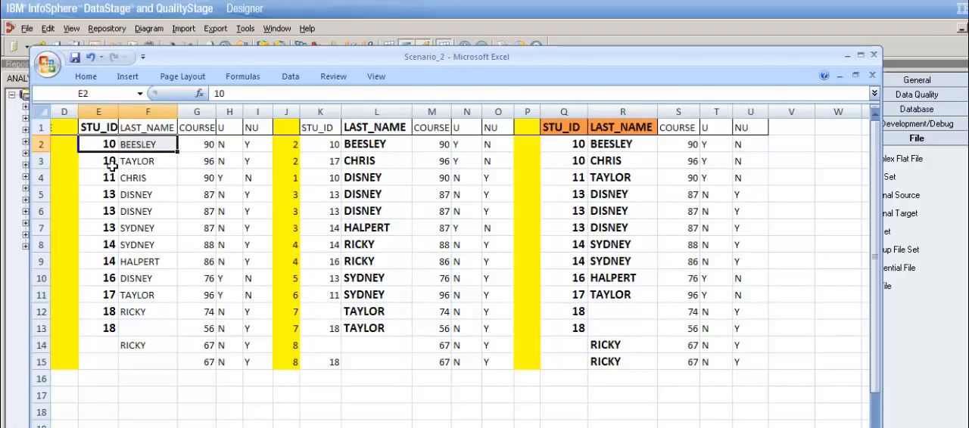
{"action": "left_click", "coordinate": [112, 163]}
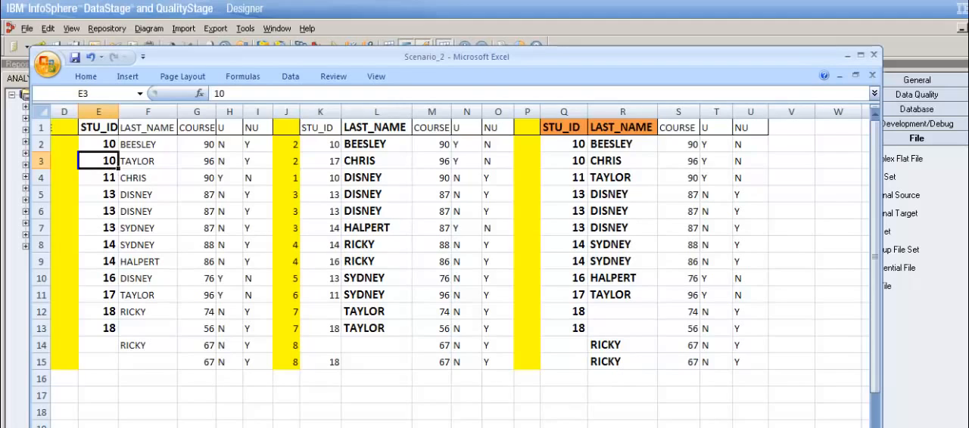
{"action": "scroll", "coordinate": [489, 403], "scroll_direction": "left", "scroll_amount": 3}
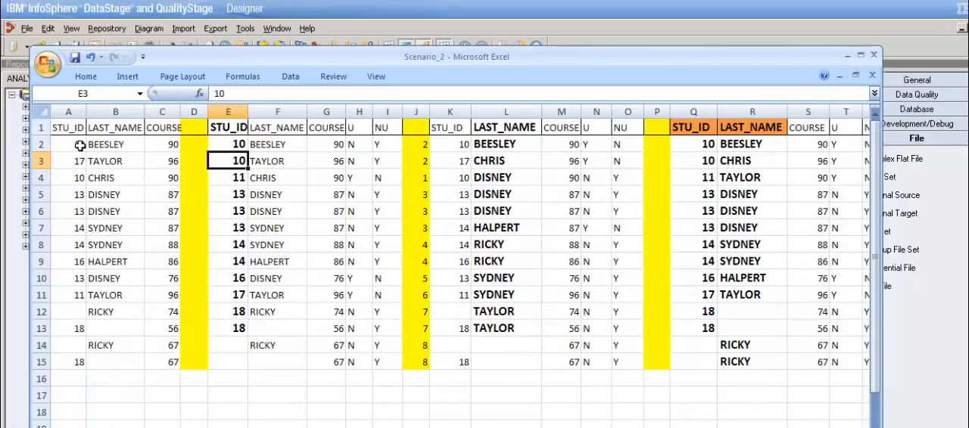
{"action": "left_click_drag", "start_coordinate": [67, 144], "coordinate": [121, 150]}
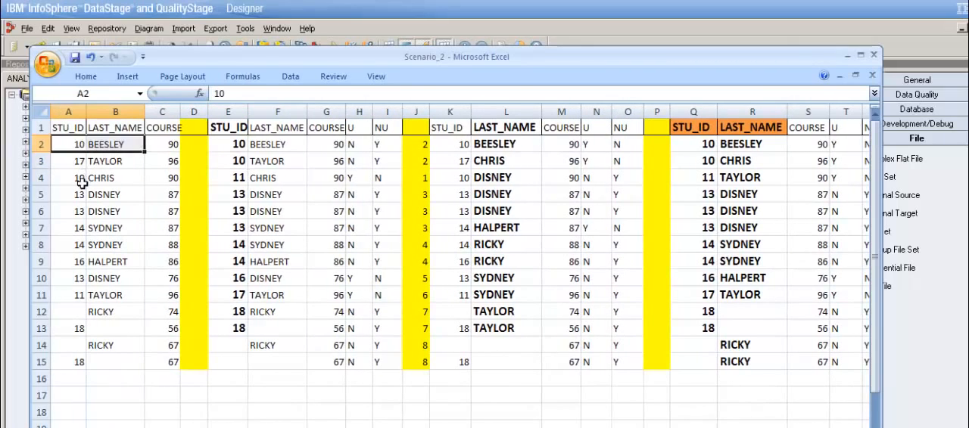
{"action": "left_click_drag", "start_coordinate": [83, 179], "coordinate": [121, 193]}
{"action": "left_click", "coordinate": [118, 148]}
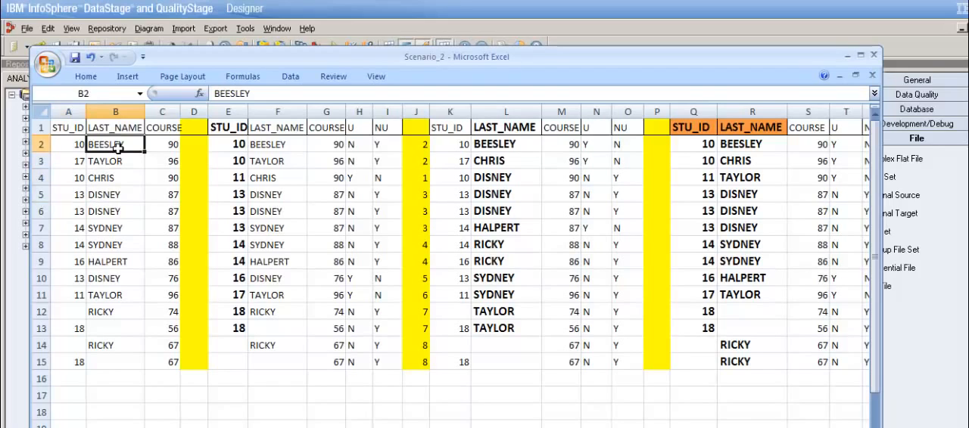
{"action": "left_click", "coordinate": [120, 182]}
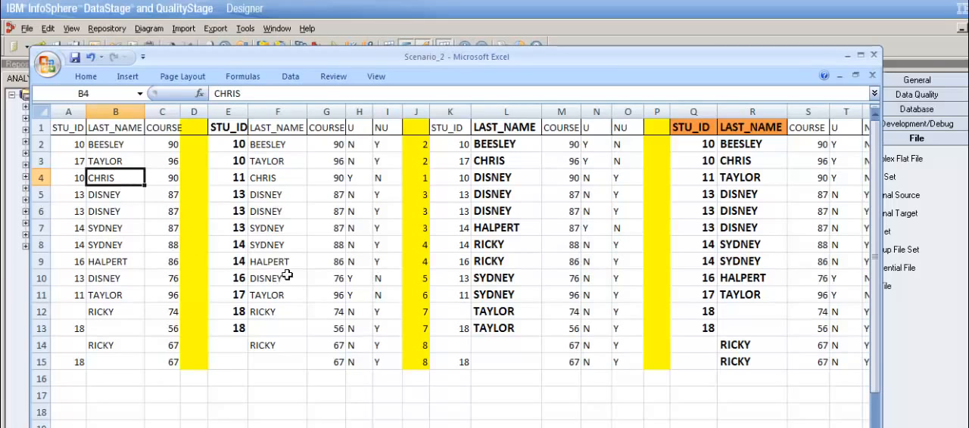
{"action": "scroll", "coordinate": [454, 265], "scroll_direction": "right", "scroll_amount": 5}
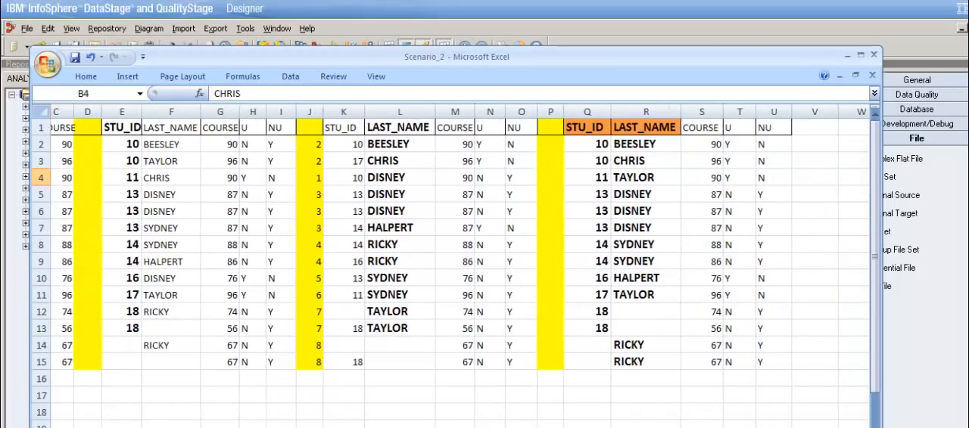
Step: Examine the two-key range Q1:R15, comparing the STU_ID and LAST_NAME pairs in rows 2 and 3 and checking across row 2
{"action": "left_click_drag", "start_coordinate": [498, 129], "coordinate": [576, 362]}
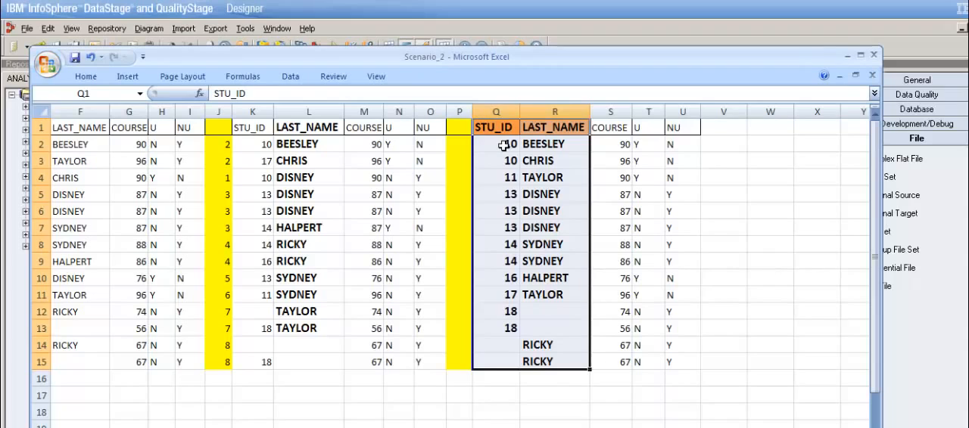
{"action": "left_click", "coordinate": [548, 196]}
{"action": "left_click_drag", "start_coordinate": [501, 151], "coordinate": [537, 151]}
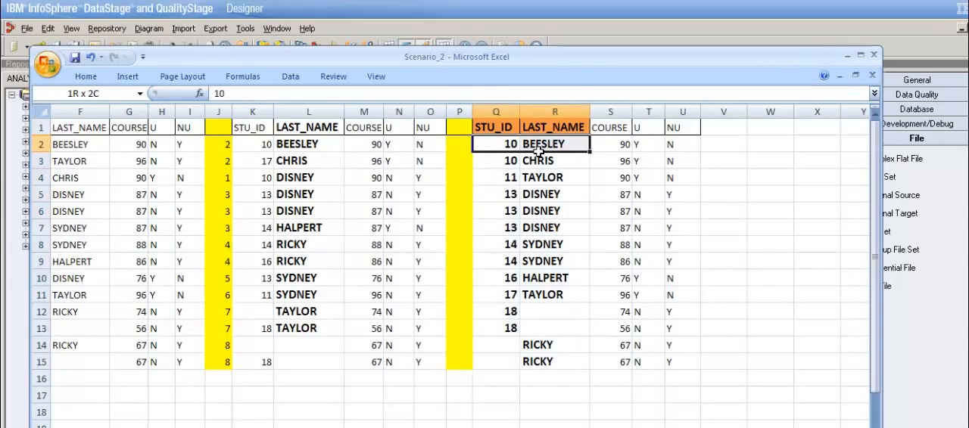
{"action": "left_click", "coordinate": [508, 162]}
{"action": "left_click", "coordinate": [556, 162]}
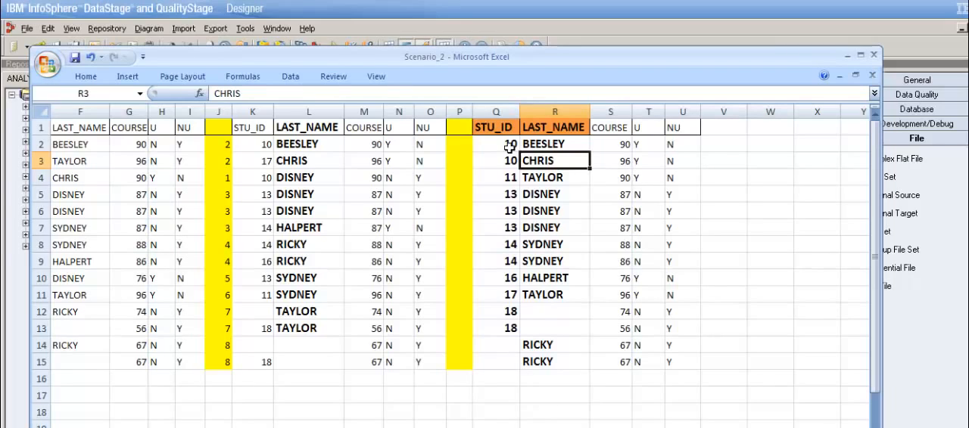
{"action": "left_click_drag", "start_coordinate": [513, 148], "coordinate": [558, 148]}
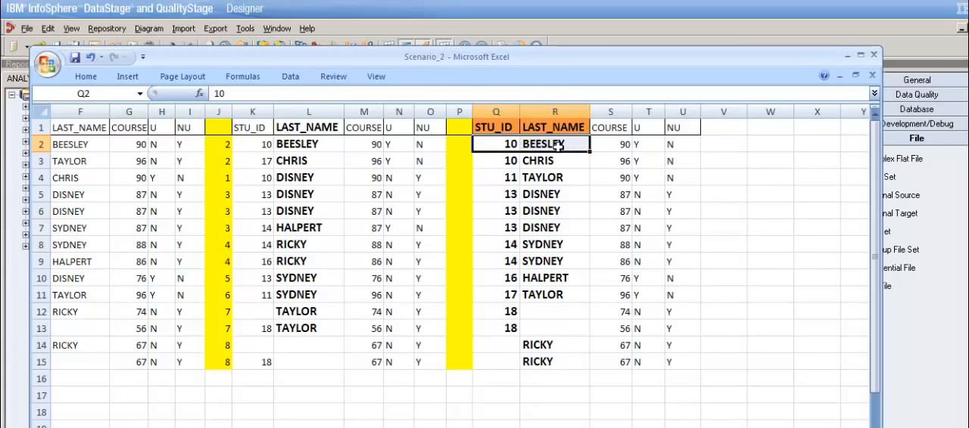
{"action": "key", "text": "Right"}
{"action": "key", "text": "Right"}
{"action": "key", "text": "Right"}
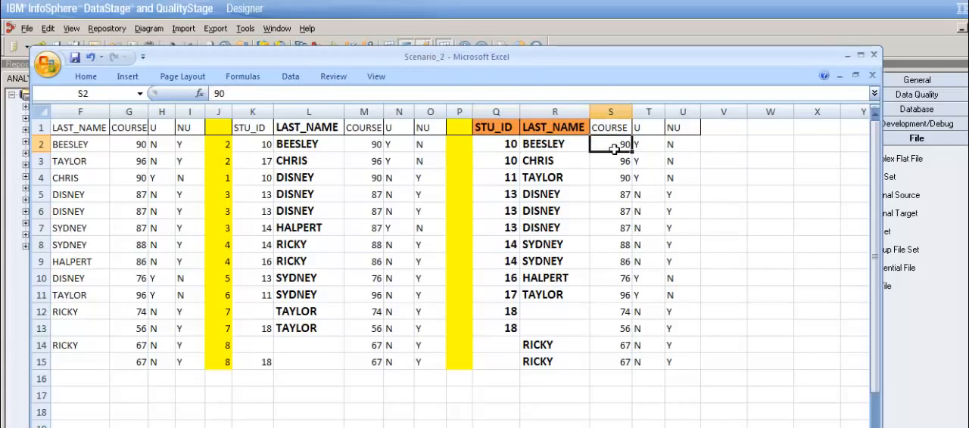
{"action": "key", "text": "Left"}
{"action": "key", "text": "Left"}
{"action": "key", "text": "Left"}
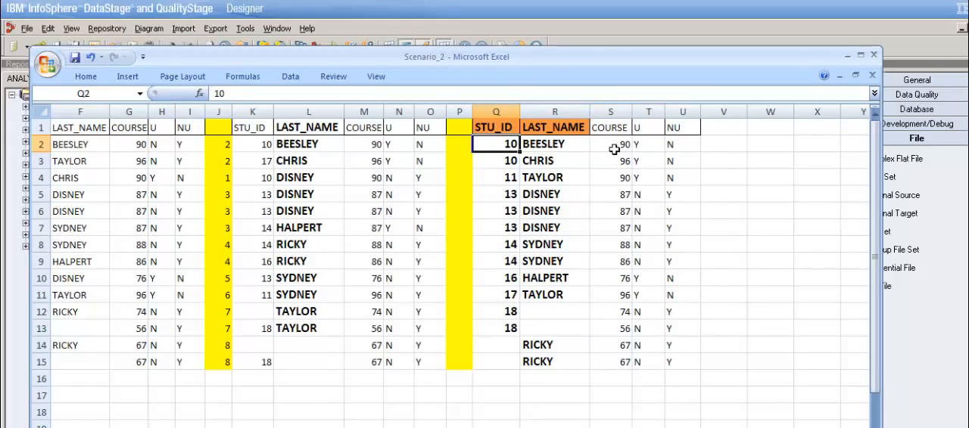
Step: Check the STU_ID and LAST_NAME combinations in rows 3 and 4 against their U flags in column T
{"action": "key", "text": "Down"}
{"action": "key", "text": "Right"}
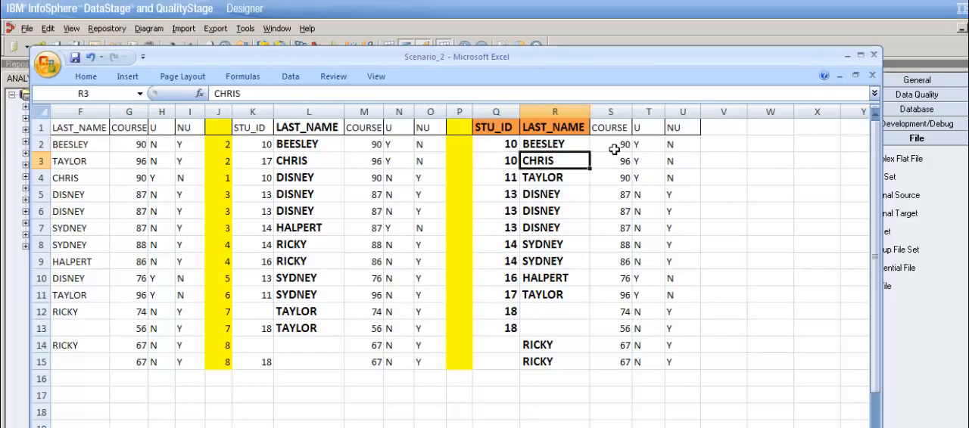
{"action": "key", "text": "Left"}
{"action": "key", "text": "Right"}
{"action": "key", "text": "Right"}
{"action": "key", "text": "Right"}
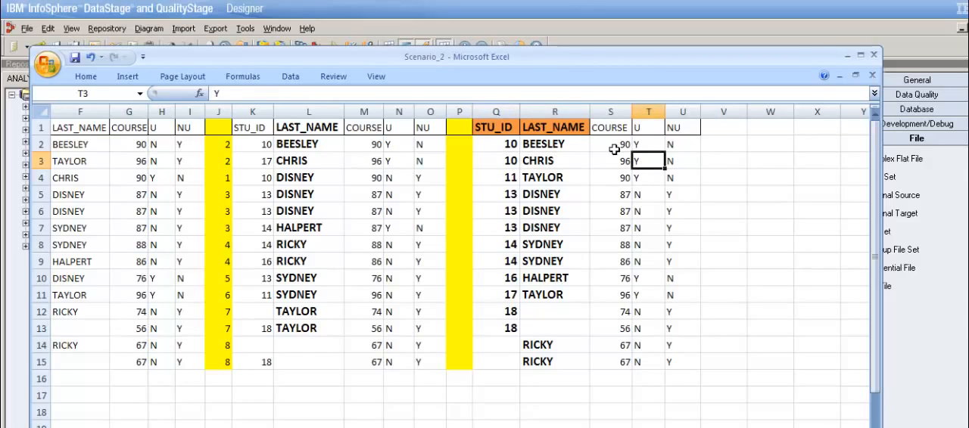
{"action": "key", "text": "Left"}
{"action": "key", "text": "Left"}
{"action": "key", "text": "Left"}
{"action": "key", "text": "Down"}
{"action": "key", "text": "Right"}
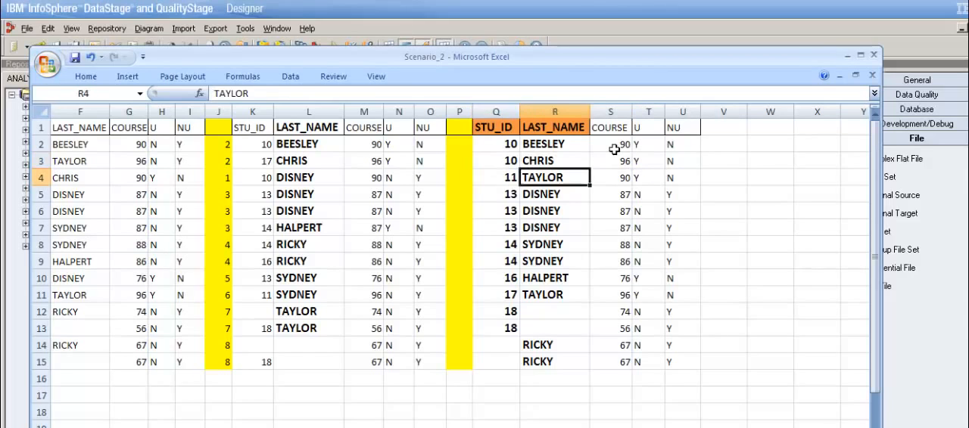
{"action": "key", "text": "Right"}
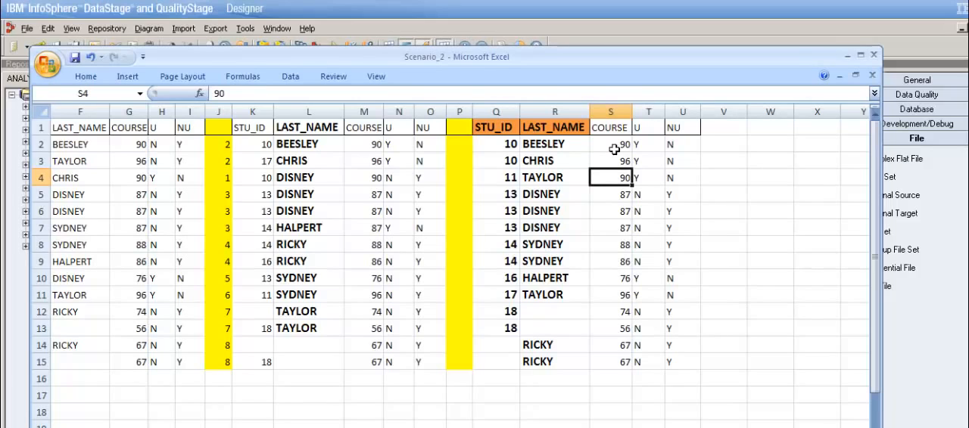
{"action": "key", "text": "Right"}
{"action": "key", "text": "Left"}
{"action": "key", "text": "Left"}
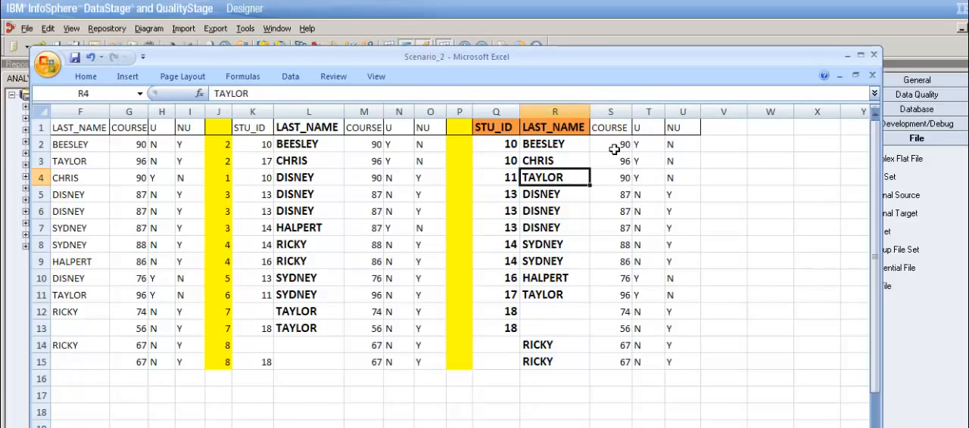
{"action": "key", "text": "Left"}
Step: Compare the STU_ID and LAST_NAME pairs in rows 5 to 7 of the two-key table for repeats
{"action": "key", "text": "Down"}
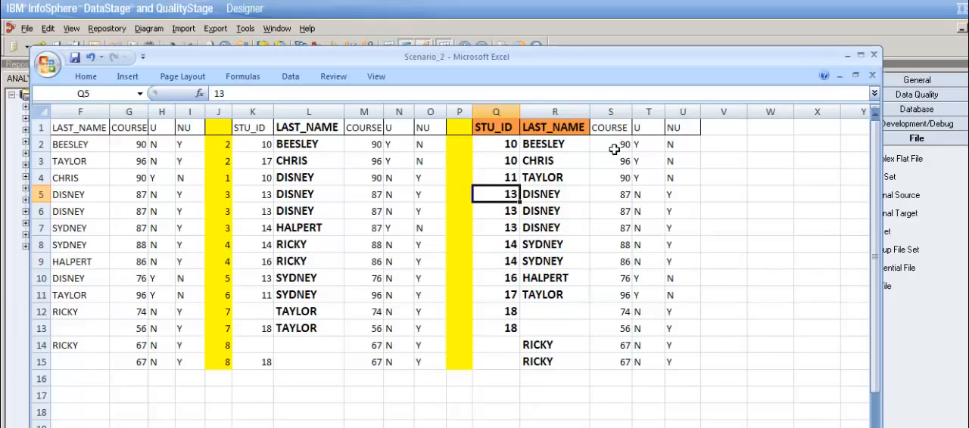
{"action": "key", "text": "Down"}
{"action": "key", "text": "Down"}
{"action": "key", "text": "Up"}
{"action": "key", "text": "Up"}
{"action": "key", "text": "Right"}
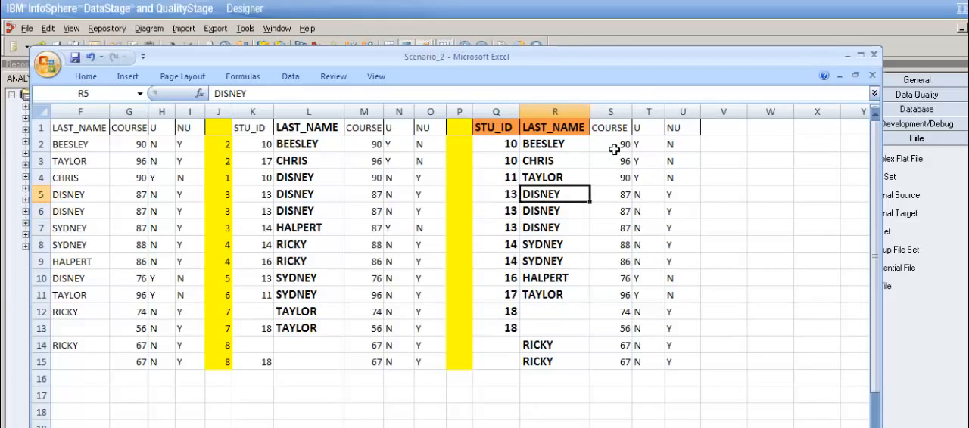
{"action": "key", "text": "Right"}
{"action": "key", "text": "Left"}
{"action": "key", "text": "Left"}
{"action": "key", "text": "Right"}
{"action": "key", "text": "Down"}
{"action": "key", "text": "Down"}
{"action": "key", "text": "Down"}
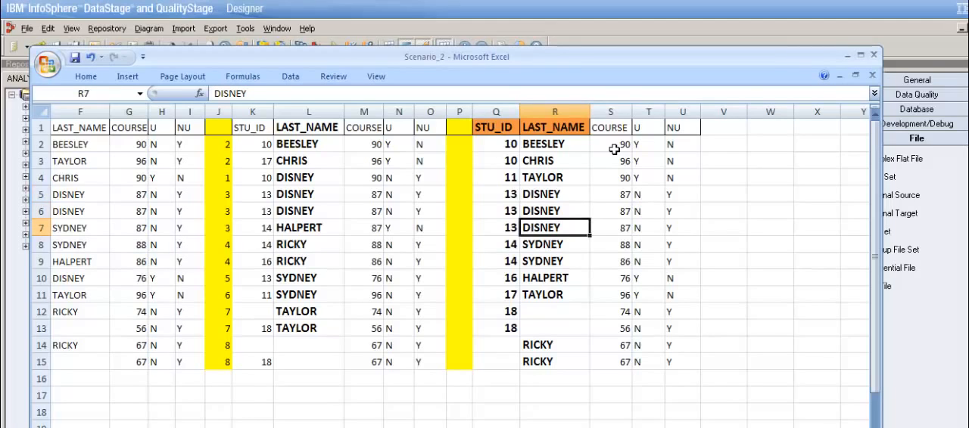
Step: Compare the key pairs in rows 8 and 9 with each other and check row 8's U flag in column T
{"action": "key", "text": "Left"}
{"action": "key", "text": "Right"}
{"action": "key", "text": "Left"}
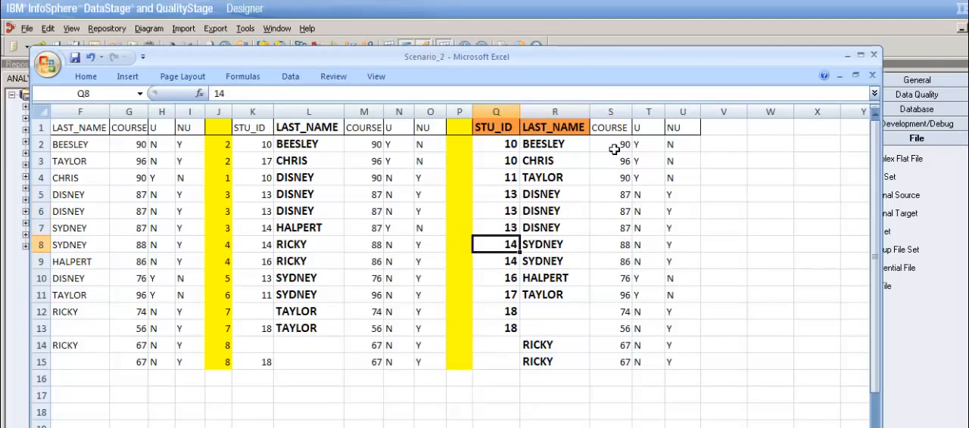
{"action": "key", "text": "Right"}
{"action": "key", "text": "Left"}
{"action": "key", "text": "Right"}
{"action": "key", "text": "Down"}
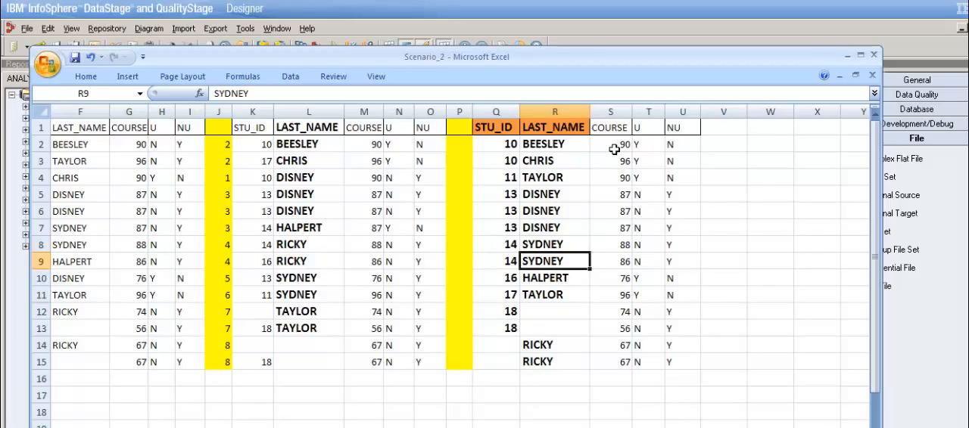
{"action": "key", "text": "Up"}
{"action": "key", "text": "Left"}
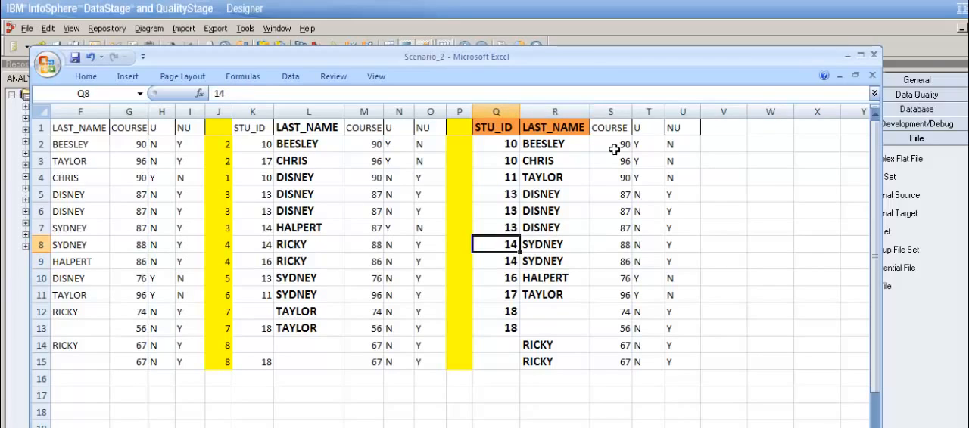
{"action": "key", "text": "Right"}
{"action": "key", "text": "Right"}
{"action": "key", "text": "Right"}
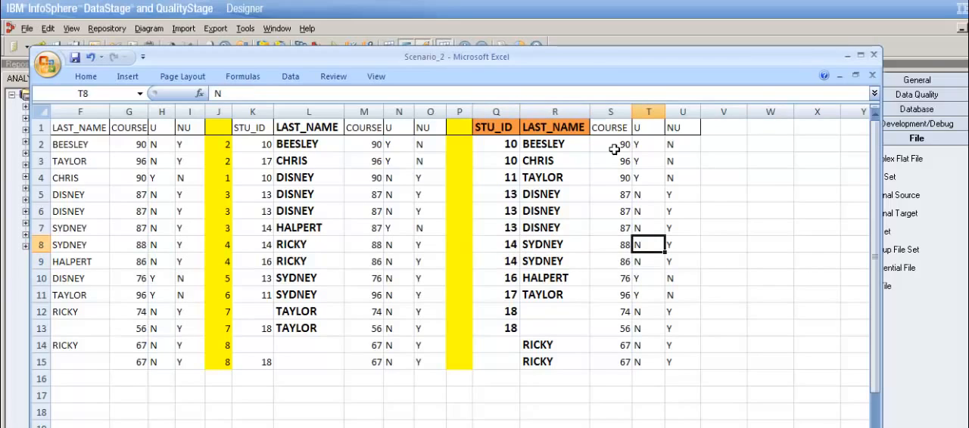
{"action": "key", "text": "Left"}
{"action": "key", "text": "Left"}
{"action": "key", "text": "Left"}
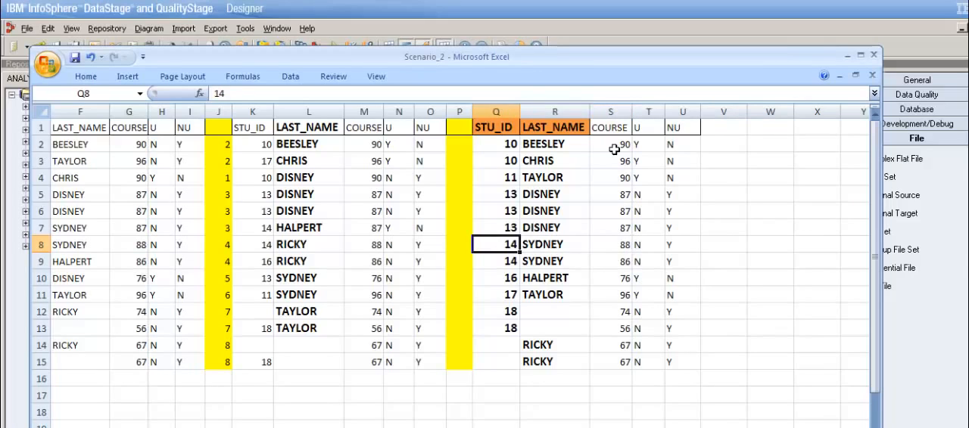
Step: Check the STU_ID and LAST_NAME combinations in rows 10 and 11 across the COURSE and U columns
{"action": "key", "text": "Down"}
{"action": "key", "text": "Down"}
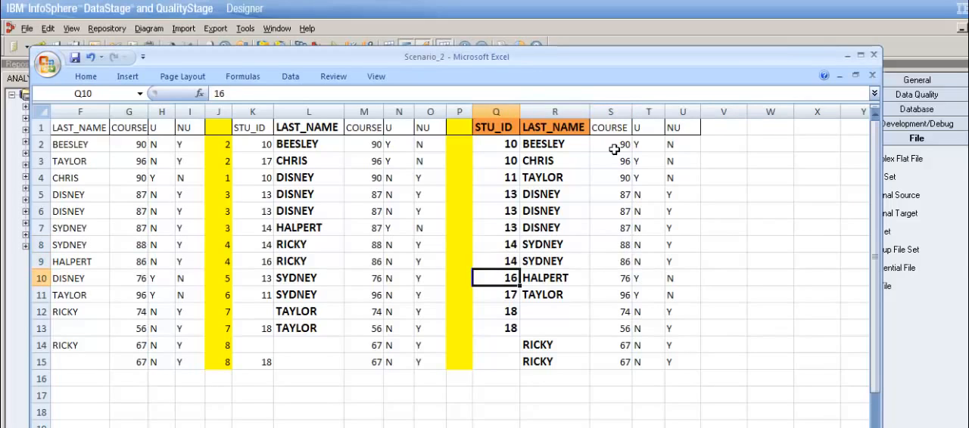
{"action": "key", "text": "Right"}
{"action": "key", "text": "Left"}
{"action": "key", "text": "Right"}
{"action": "key", "text": "Right"}
{"action": "key", "text": "Right"}
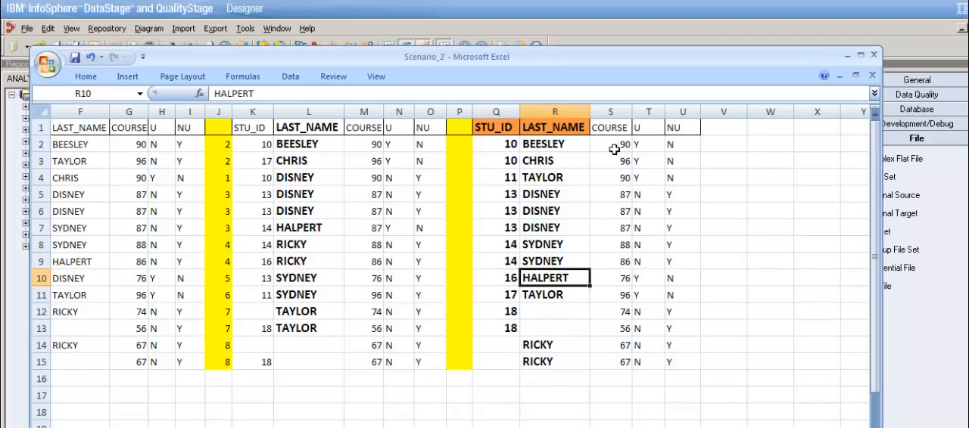
{"action": "key", "text": "Left"}
{"action": "key", "text": "Left"}
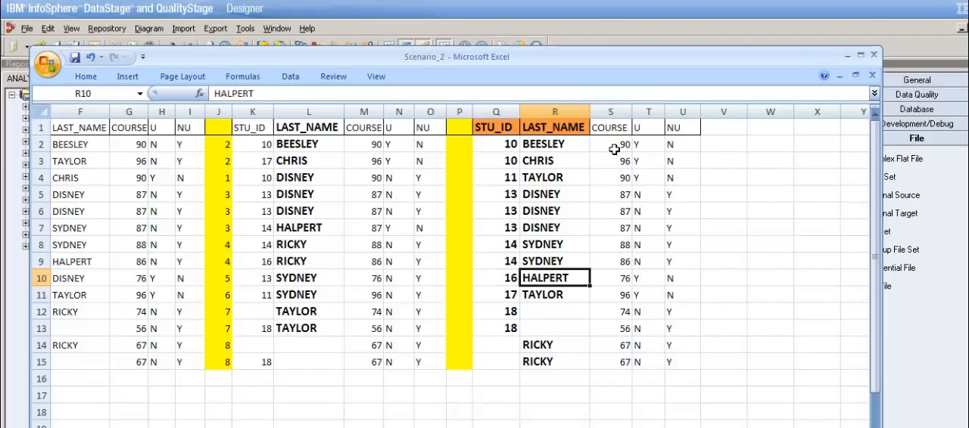
{"action": "key", "text": "Down"}
{"action": "key", "text": "Right"}
{"action": "key", "text": "Left"}
{"action": "key", "text": "Right"}
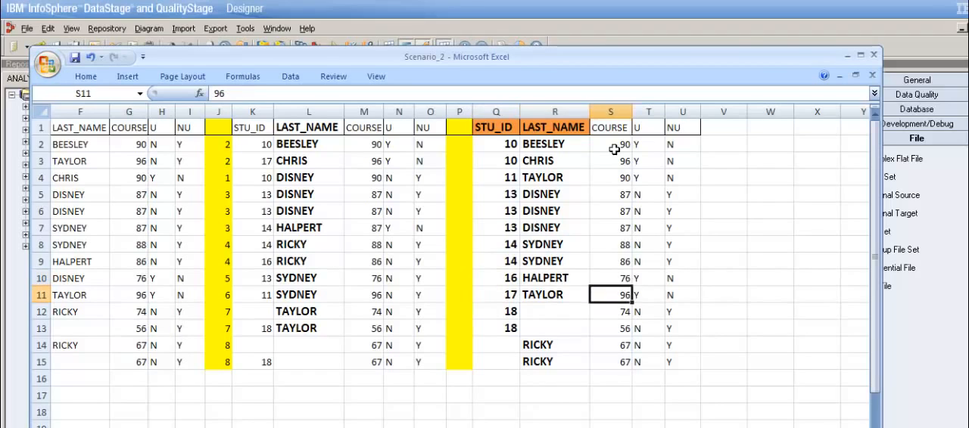
{"action": "key", "text": "Left"}
{"action": "key", "text": "Right"}
Step: Compare the STU_ID values and blank LAST_NAME cells in rows 12 and 13 of the two-key table
{"action": "key", "text": "Right"}
{"action": "key", "text": "Left"}
{"action": "key", "text": "Left"}
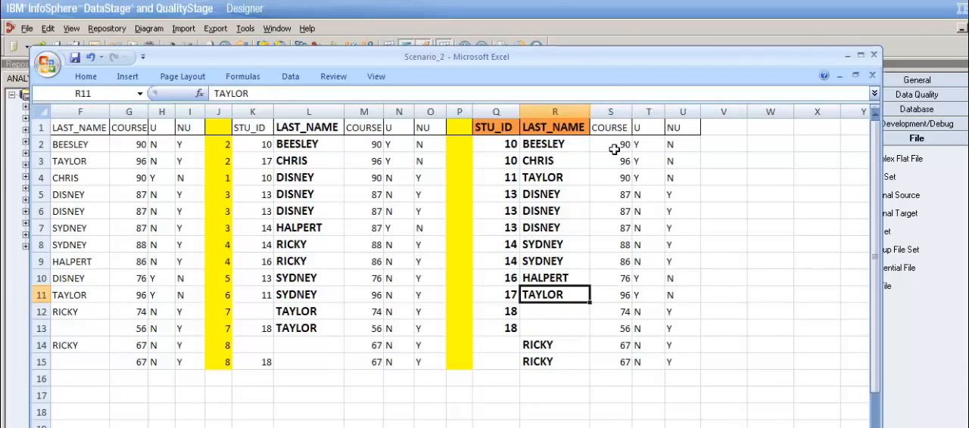
{"action": "key", "text": "Left"}
{"action": "key", "text": "Down"}
{"action": "key", "text": "Right"}
{"action": "key", "text": "Left"}
{"action": "key", "text": "Right"}
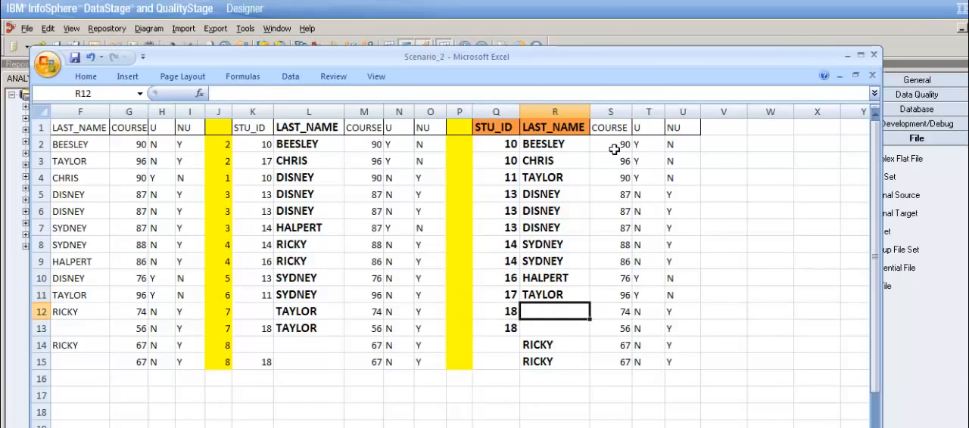
{"action": "key", "text": "Down"}
{"action": "key", "text": "Left"}
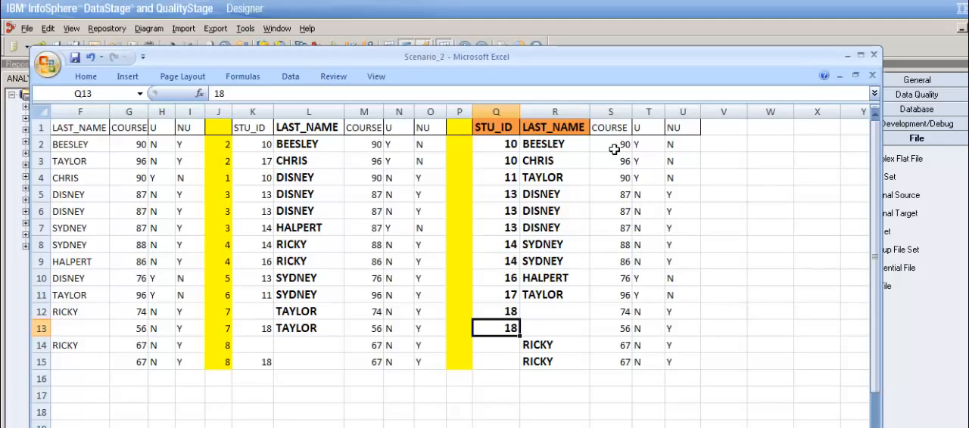
{"action": "key", "text": "Right"}
{"action": "key", "text": "Left"}
{"action": "key", "text": "Right"}
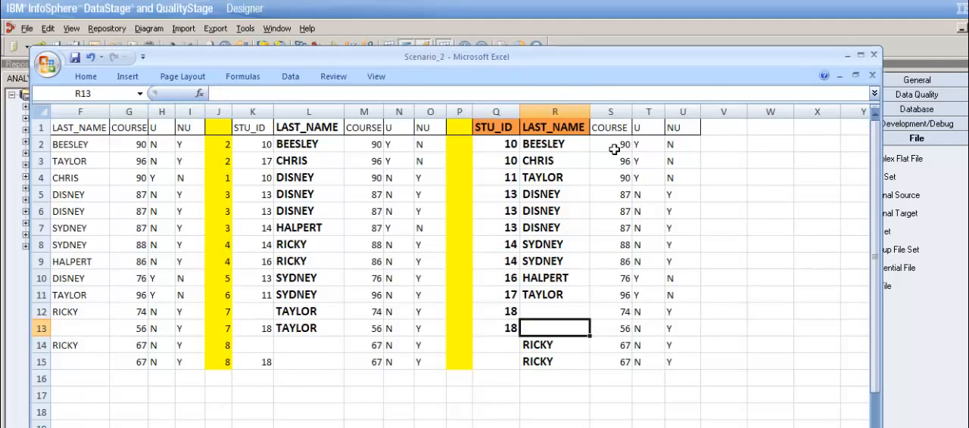
Step: Check the COURSE and U values in row 13 of the two-key table
{"action": "key", "text": "Left"}
{"action": "key", "text": "Right"}
{"action": "key", "text": "Right"}
{"action": "key", "text": "Right"}
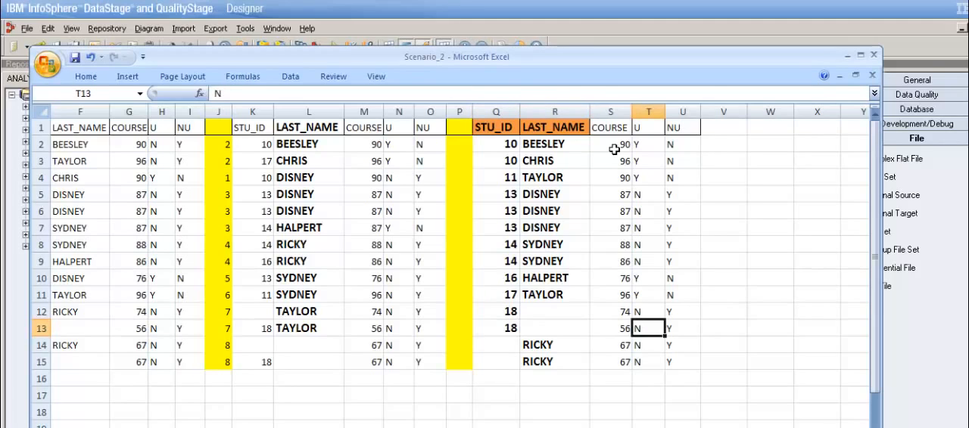
{"action": "key", "text": "Left"}
Step: Compare the blank STU_ID and LAST_NAME values in rows 14 and 15 and check row 14's U flag
{"action": "key", "text": "Right"}
{"action": "key", "text": "Down"}
{"action": "key", "text": "Left"}
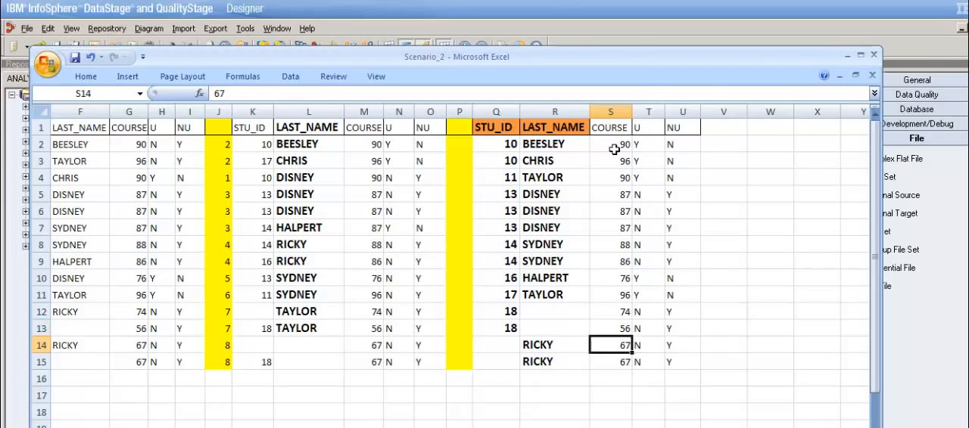
{"action": "key", "text": "Left"}
{"action": "key", "text": "Left"}
{"action": "key", "text": "Right"}
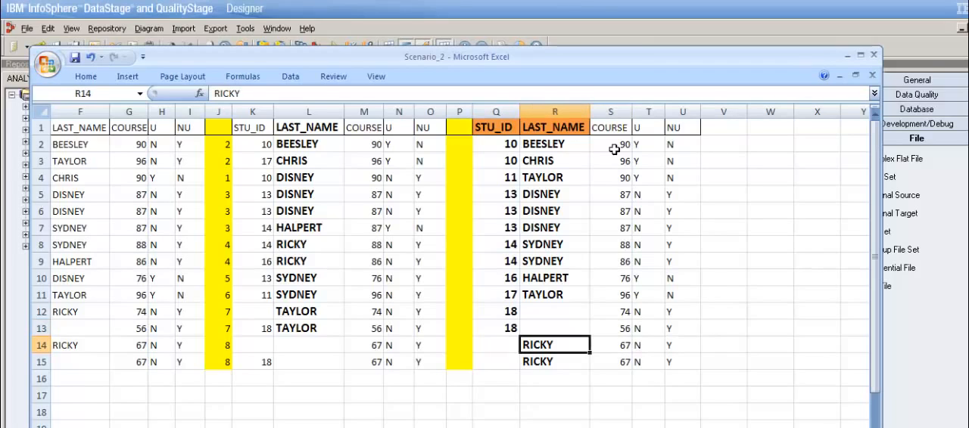
{"action": "key", "text": "Left"}
{"action": "key", "text": "Down"}
{"action": "key", "text": "Left"}
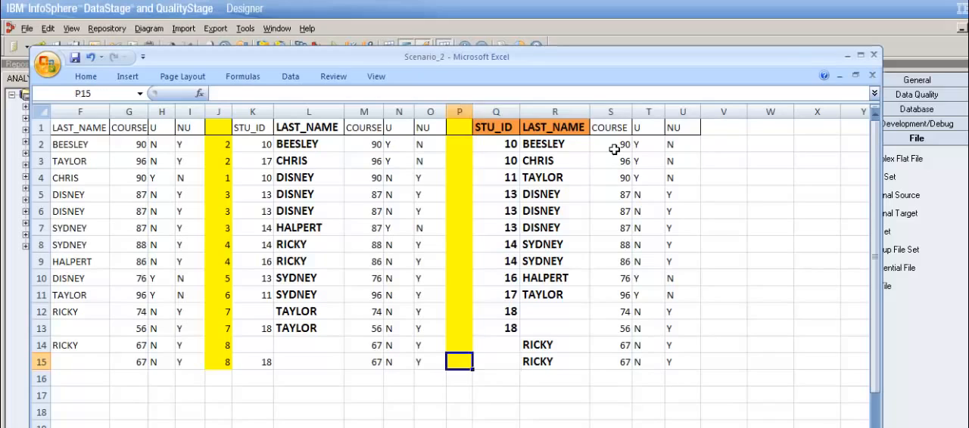
{"action": "key", "text": "Right"}
{"action": "key", "text": "Right"}
{"action": "key", "text": "Left"}
{"action": "key", "text": "Right"}
{"action": "key", "text": "Up"}
{"action": "key", "text": "Right"}
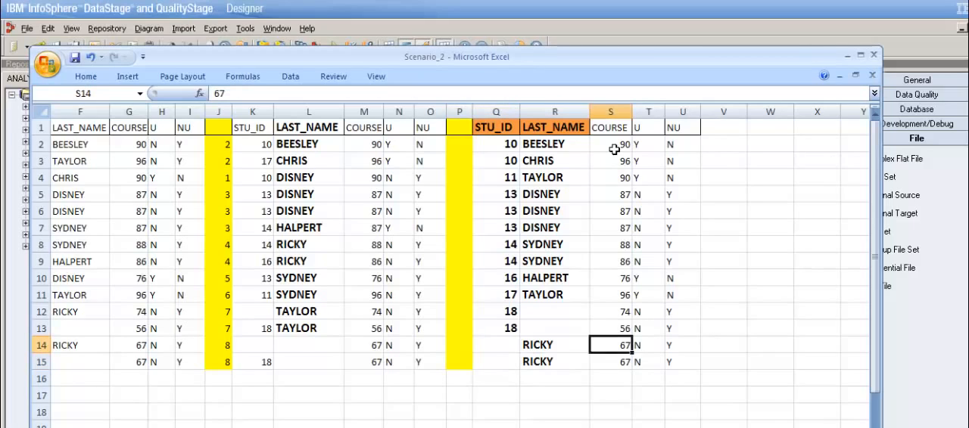
{"action": "key", "text": "Right"}
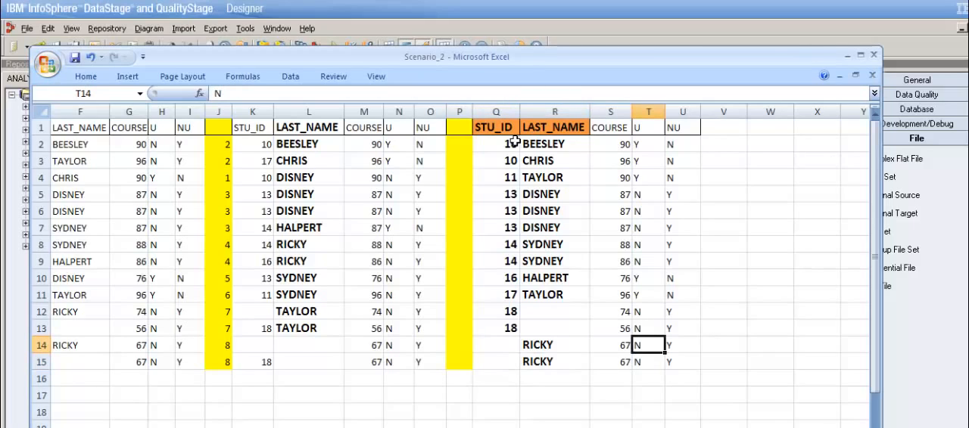
Step: Go through the U flags in column T from row 2 to row 15 to count the unique records
{"action": "left_click", "coordinate": [649, 146]}
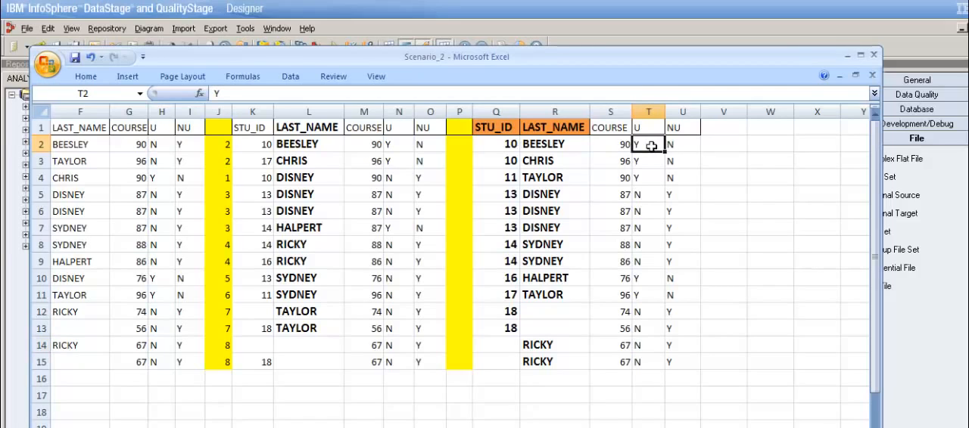
{"action": "key", "text": "Down"}
{"action": "key", "text": "Down"}
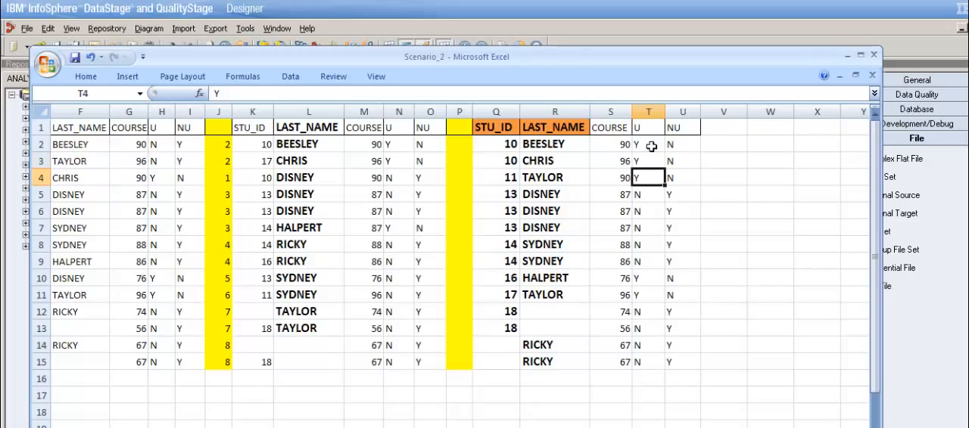
{"action": "key", "text": "Down"}
{"action": "key", "text": "Down"}
{"action": "key", "text": "Down"}
{"action": "key", "text": "Down"}
{"action": "key", "text": "Down"}
{"action": "key", "text": "Down"}
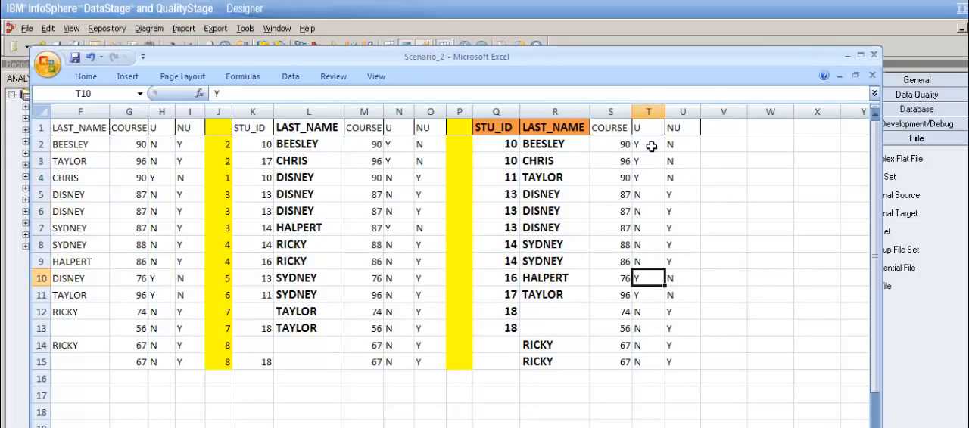
{"action": "key", "text": "Down"}
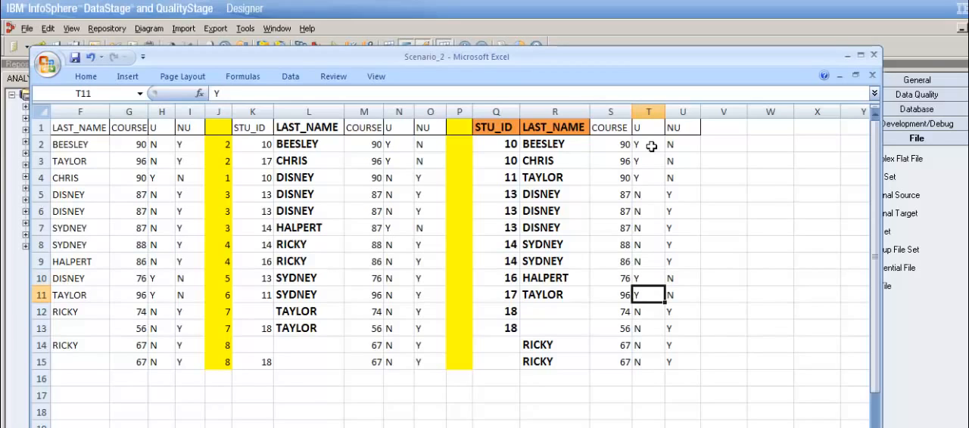
{"action": "key", "text": "Down"}
{"action": "key", "text": "Down"}
{"action": "key", "text": "Down"}
{"action": "key", "text": "Down"}
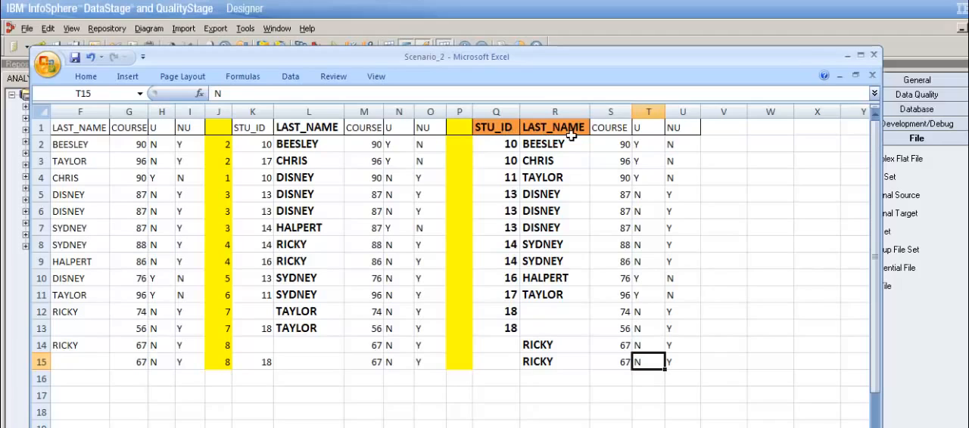
Step: Review the STU_ID and LAST_NAME key headers in columns Q and R of the two-key table
{"action": "double_click", "coordinate": [509, 133]}
{"action": "left_click_drag", "start_coordinate": [506, 133], "coordinate": [571, 139]}
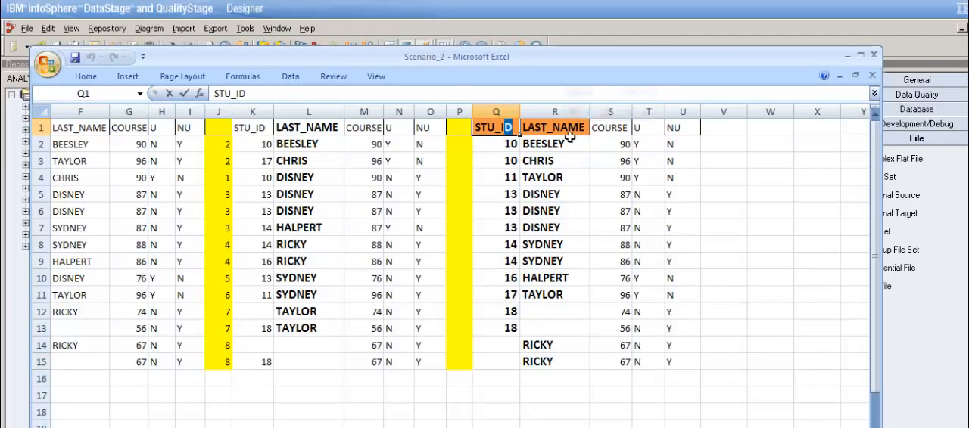
{"action": "left_click", "coordinate": [569, 162]}
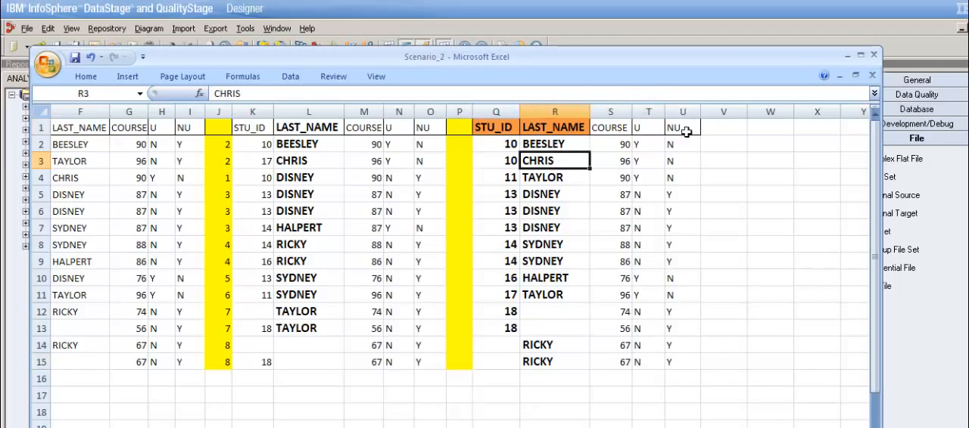
Step: Switch back to DataStage Designer and review the Aggregator_32 aggregation type and its LAST_NAME and STU_ID grouping keys
{"action": "left_click", "coordinate": [848, 57]}
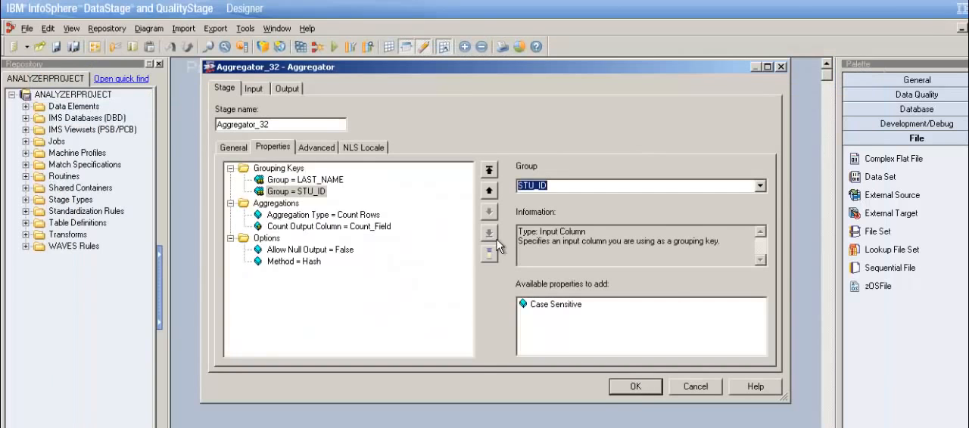
{"action": "left_click", "coordinate": [314, 218]}
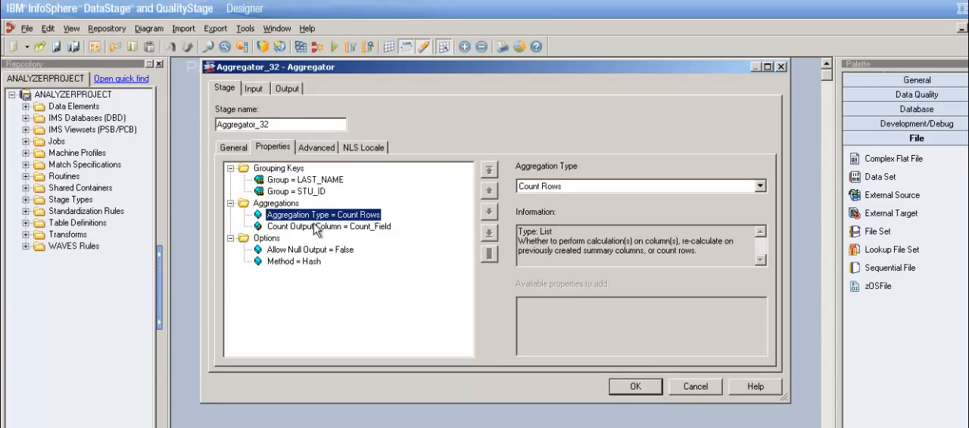
{"action": "left_click", "coordinate": [334, 185]}
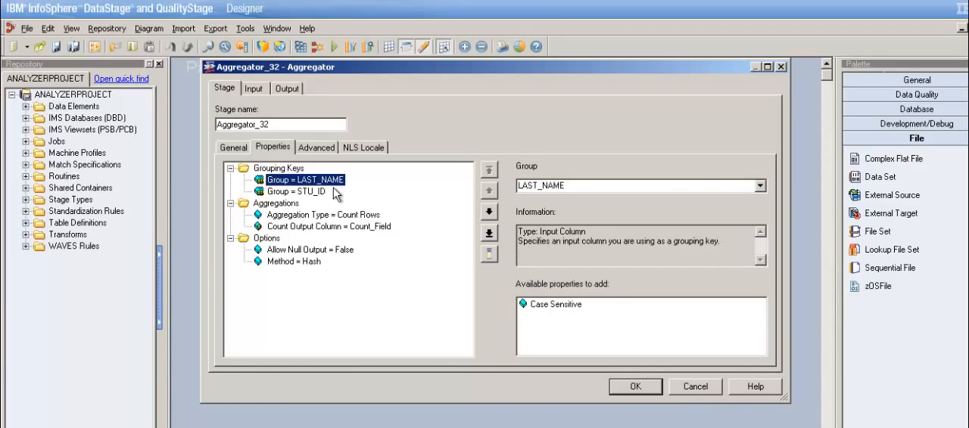
{"action": "left_click", "coordinate": [324, 194]}
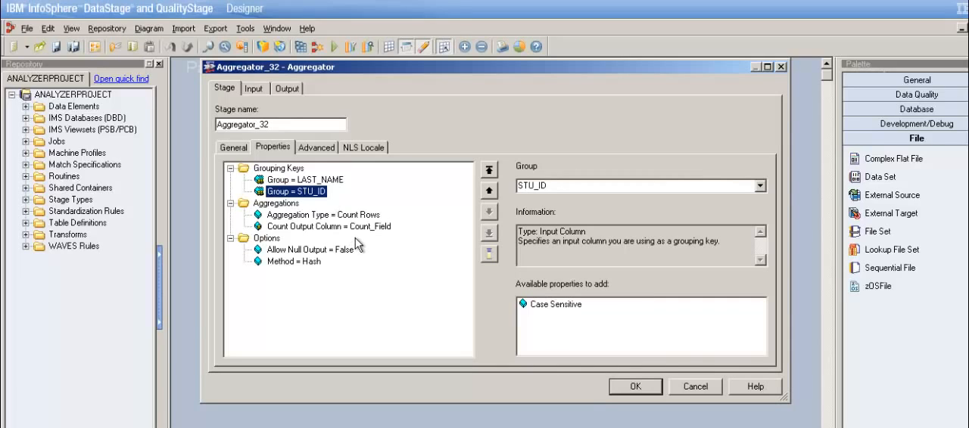
Step: Map DSLink31.STU_ID to the Aggregator's DSLink34 output and save the stage
{"action": "left_click", "coordinate": [299, 92]}
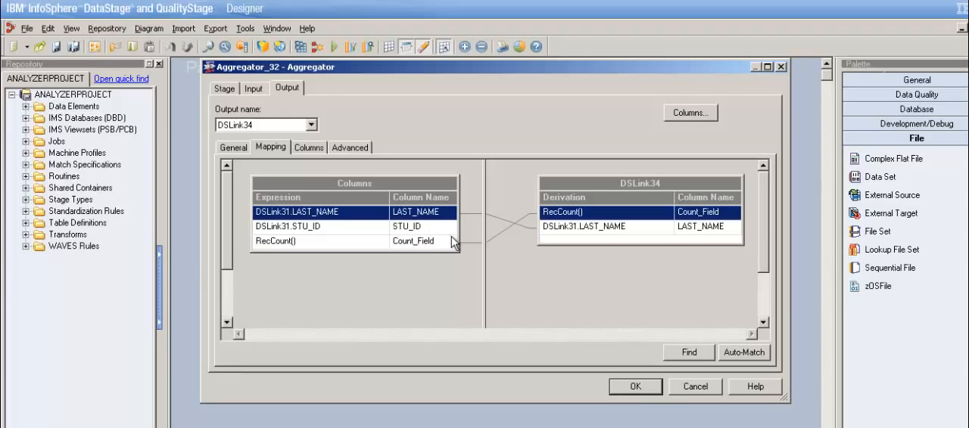
{"action": "left_click_drag", "start_coordinate": [453, 242], "coordinate": [566, 251]}
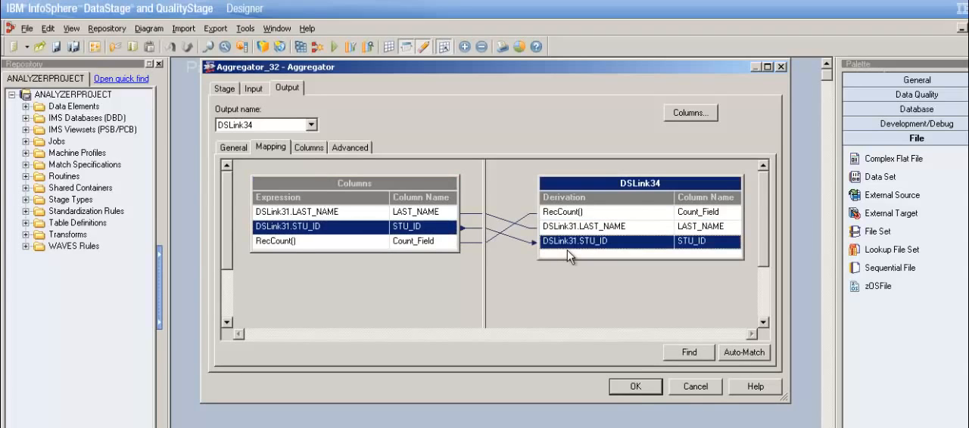
{"action": "left_click", "coordinate": [635, 387]}
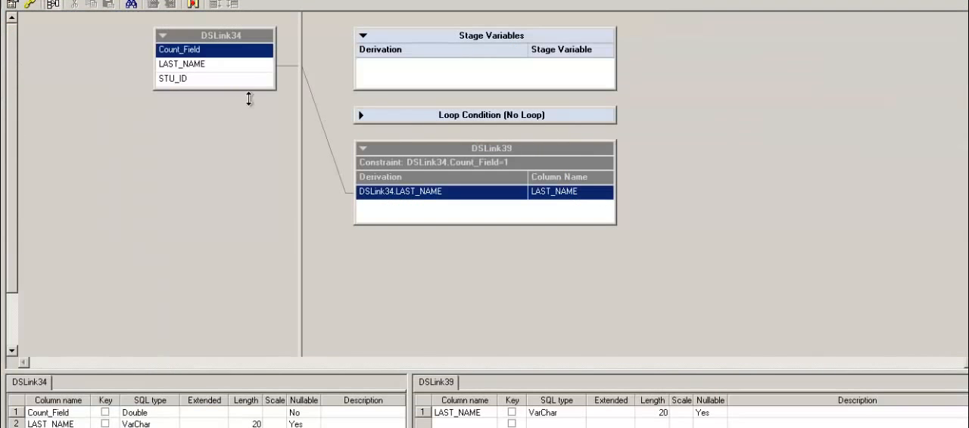
Step: In Transformer_35, pass STU_ID from DSLink34 to the DSLink39 output and save the stage
{"action": "left_click", "coordinate": [263, 82]}
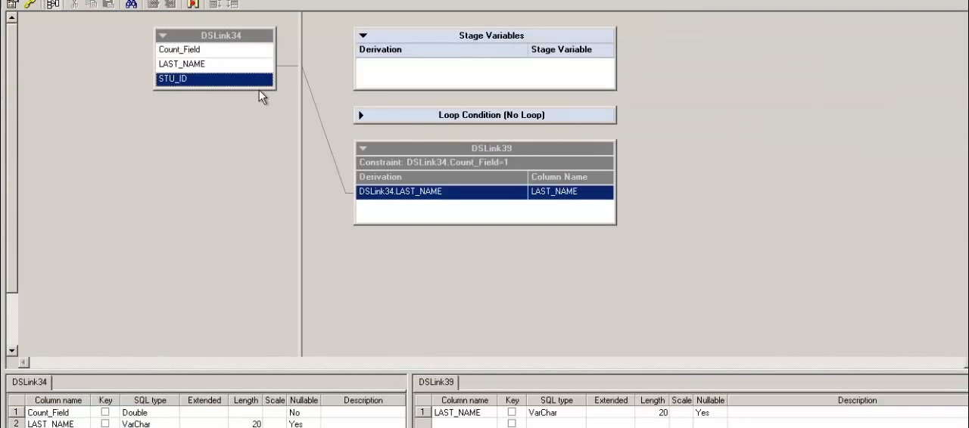
{"action": "left_click_drag", "start_coordinate": [271, 90], "coordinate": [369, 213]}
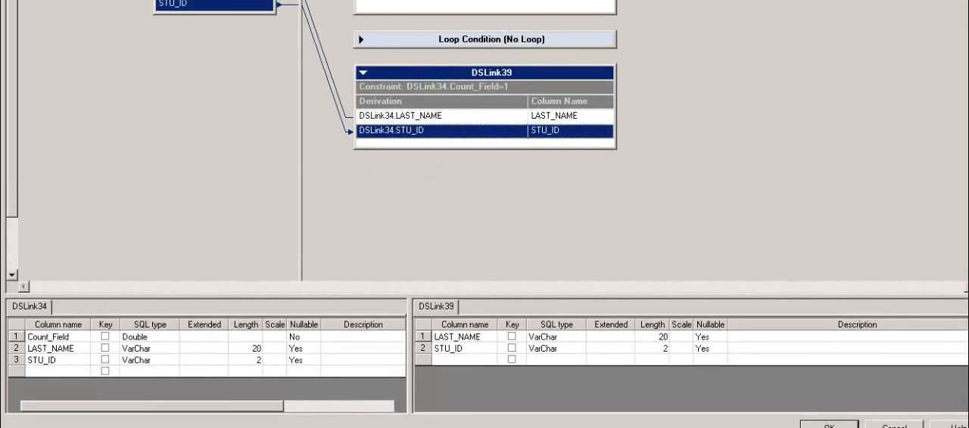
{"action": "left_click", "coordinate": [829, 425]}
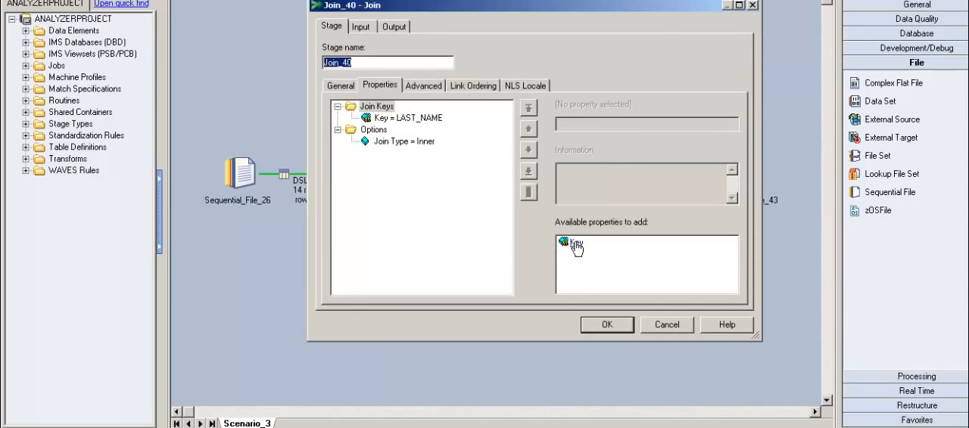
Step: Add STU_ID as a second join key in Join_40 and check the join type
{"action": "left_click", "coordinate": [573, 244]}
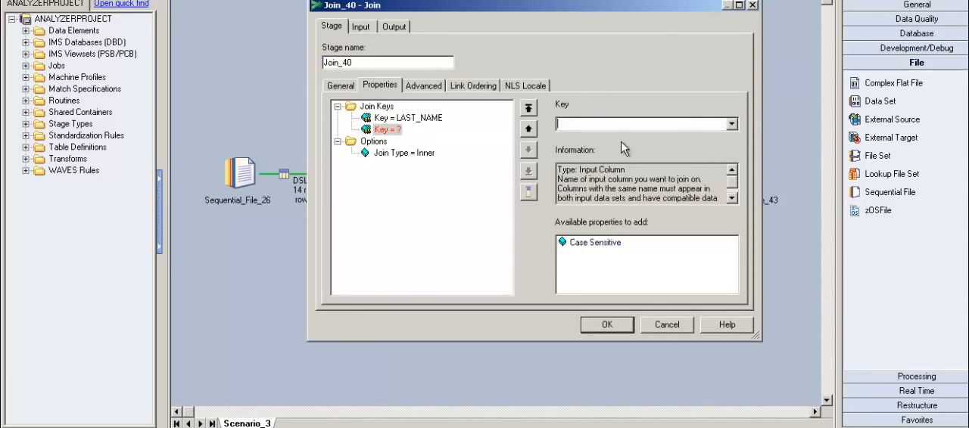
{"action": "left_click", "coordinate": [731, 124]}
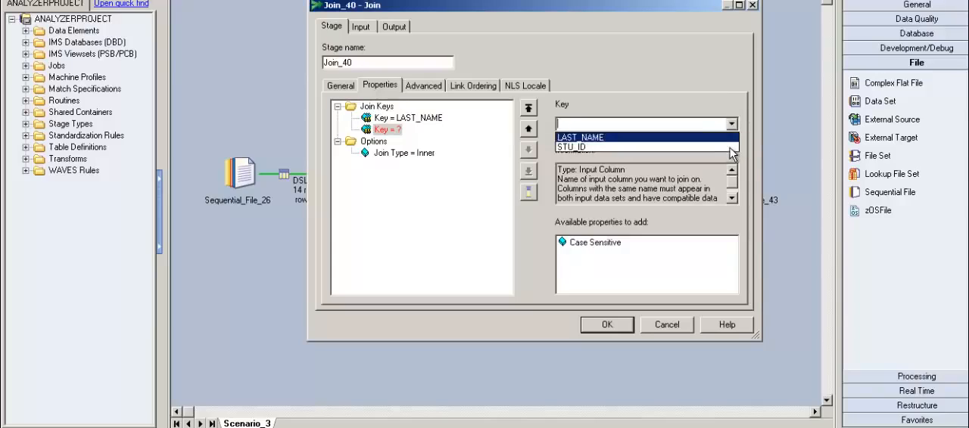
{"action": "left_click", "coordinate": [728, 147]}
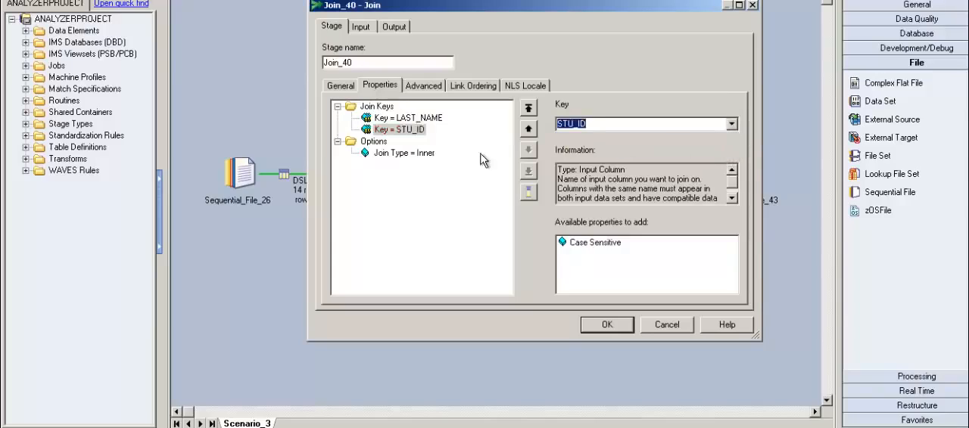
{"action": "left_click", "coordinate": [436, 160]}
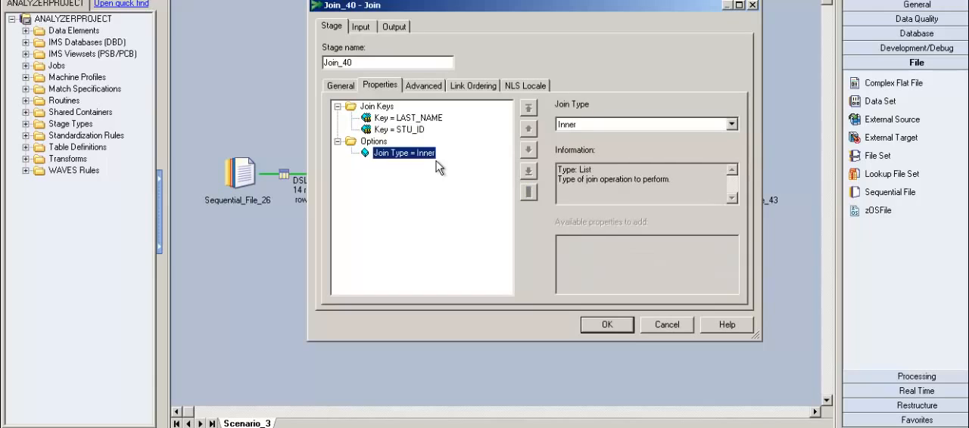
Step: Map DSLink39.STU_ID to the STU_ID column of DSLink42, overwriting its existing derivation, and save the Join stage
{"action": "left_click", "coordinate": [396, 29]}
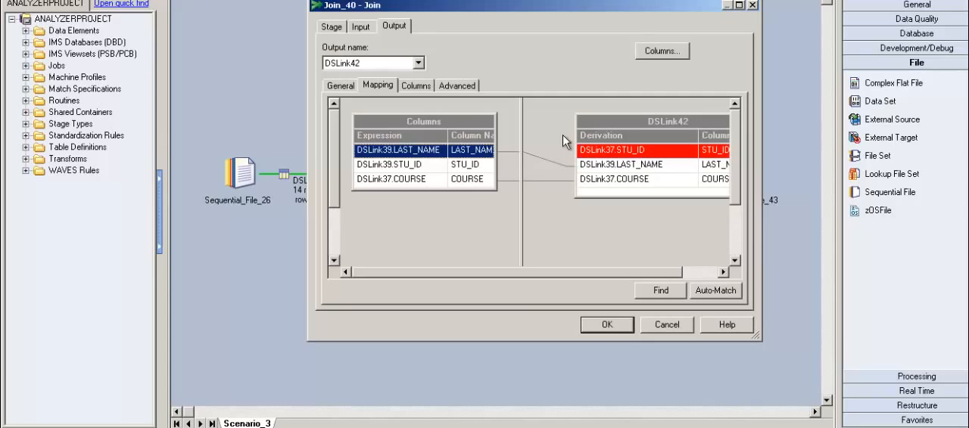
{"action": "left_click", "coordinate": [489, 166]}
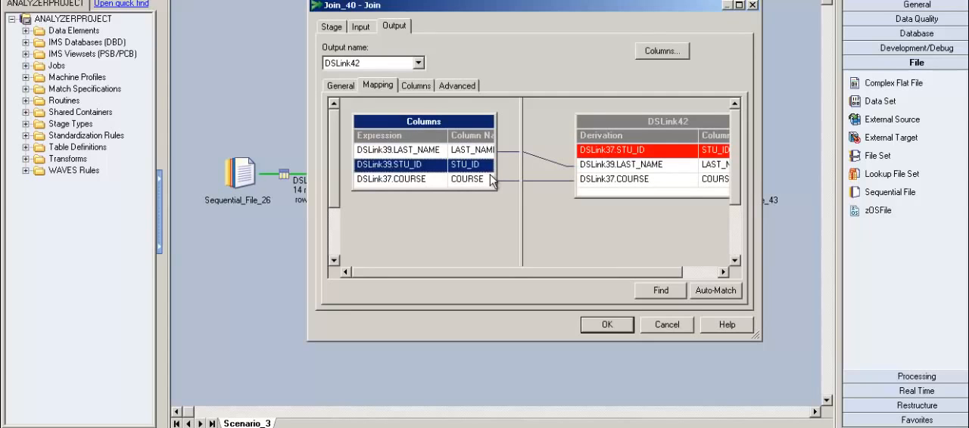
{"action": "left_click_drag", "start_coordinate": [491, 175], "coordinate": [605, 159]}
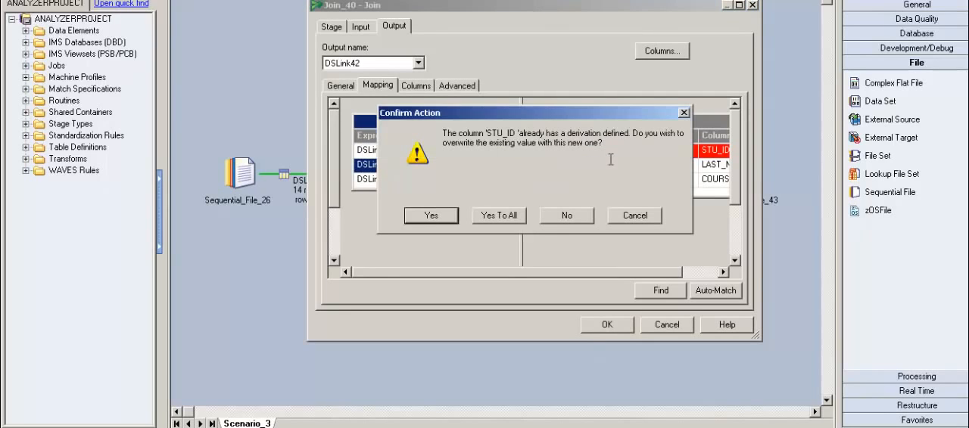
{"action": "left_click", "coordinate": [514, 222]}
{"action": "left_click", "coordinate": [624, 331]}
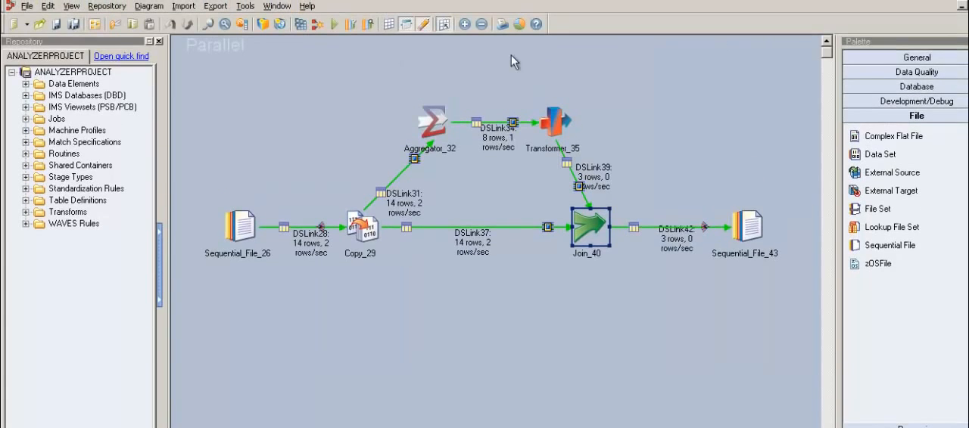
Step: Run the updated Scenario_3 job with no warning limit
{"action": "left_click", "coordinate": [334, 24]}
{"action": "left_click", "coordinate": [466, 255]}
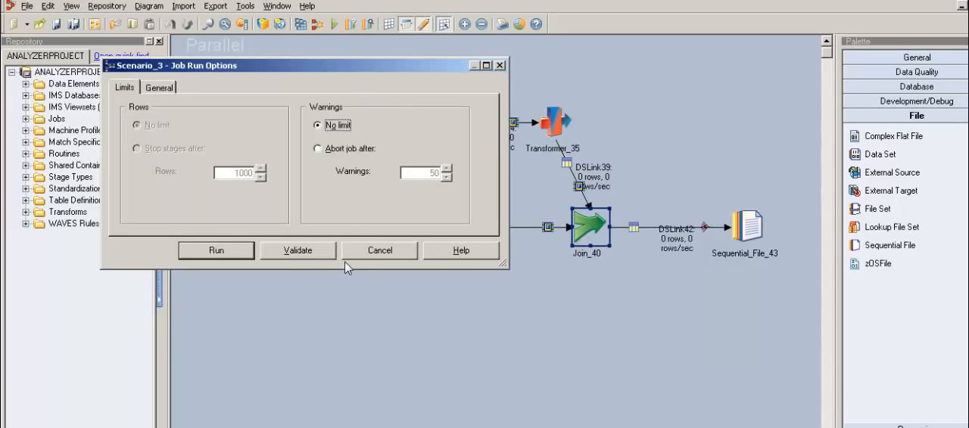
{"action": "left_click", "coordinate": [236, 256]}
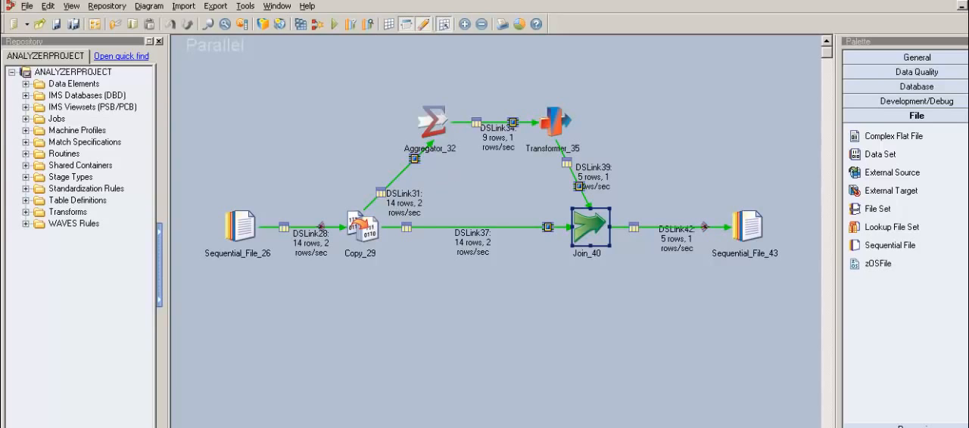
Step: Move the DSLink31 label clear of its link and check the row counts on the links around Transformer_35
{"action": "left_click_drag", "start_coordinate": [414, 212], "coordinate": [395, 153]}
{"action": "left_click", "coordinate": [496, 151]}
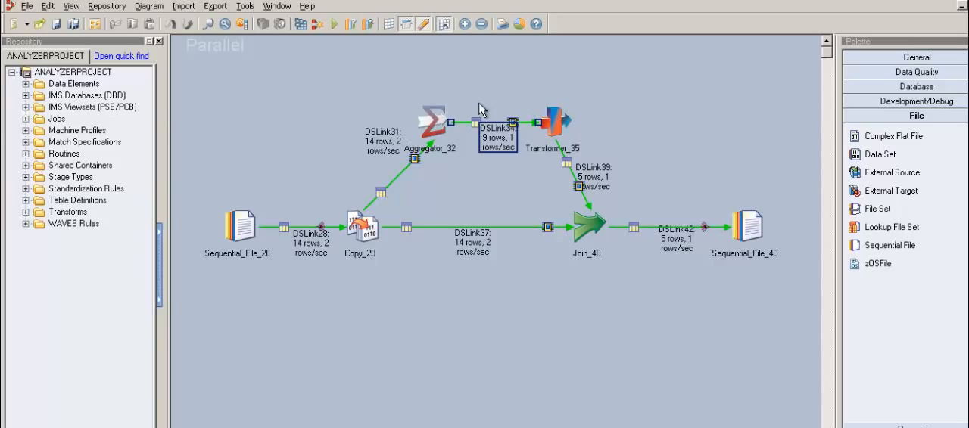
{"action": "left_click", "coordinate": [509, 146]}
{"action": "left_click", "coordinate": [509, 149]}
{"action": "left_click", "coordinate": [633, 209]}
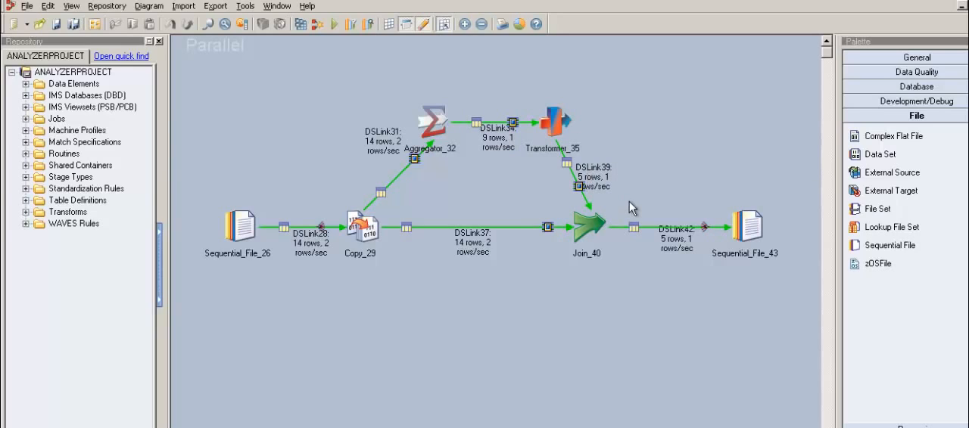
Step: View the output data of Sequential_File_43 through its DSLink42 input
{"action": "double_click", "coordinate": [767, 240]}
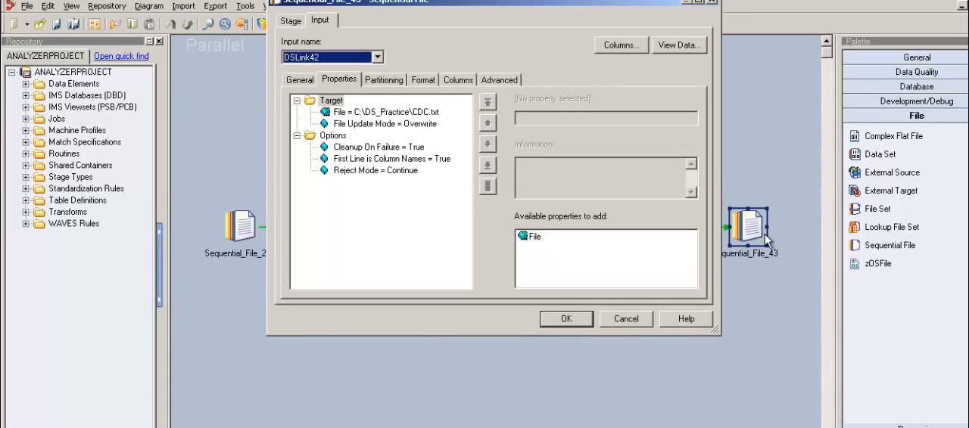
{"action": "left_click", "coordinate": [678, 45]}
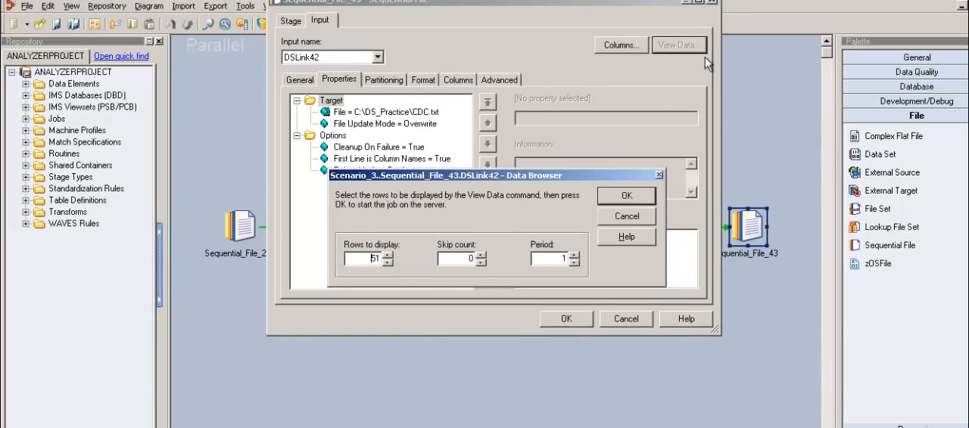
{"action": "left_click", "coordinate": [632, 201]}
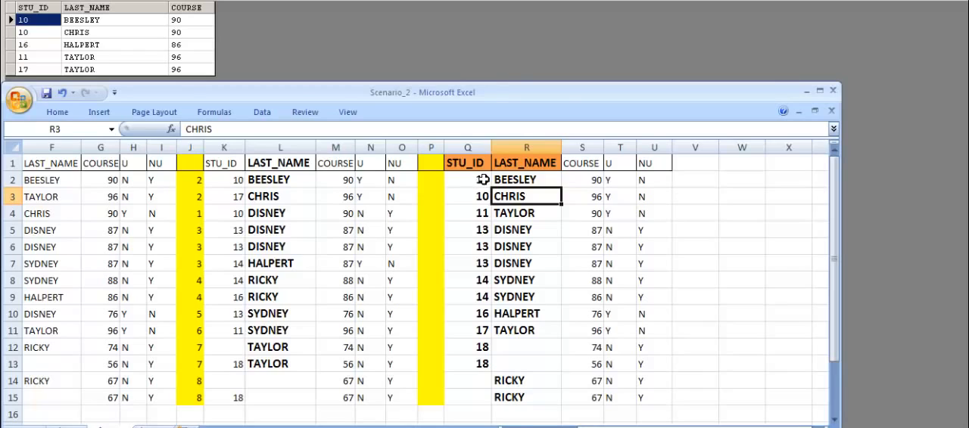
Step: Compare the unique records in rows 2 and 3 of the Scenario_2 spreadsheet with the job output, including the COURSE values
{"action": "left_click_drag", "start_coordinate": [482, 180], "coordinate": [619, 189]}
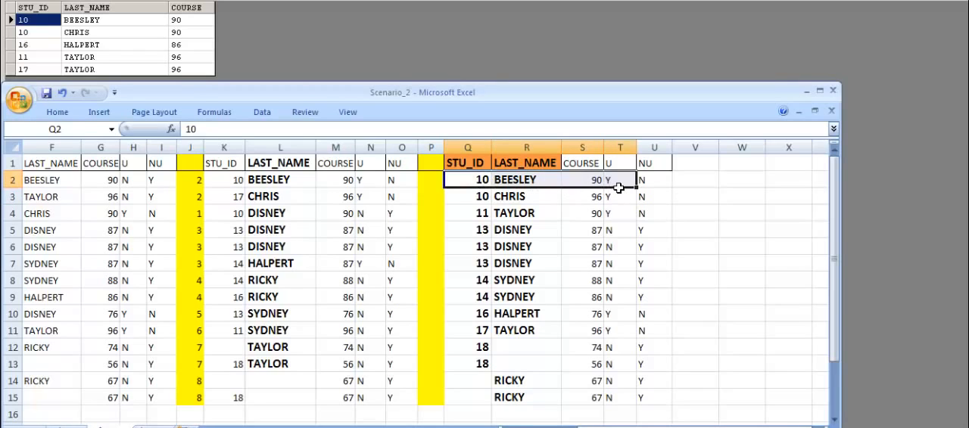
{"action": "left_click_drag", "start_coordinate": [480, 199], "coordinate": [573, 207]}
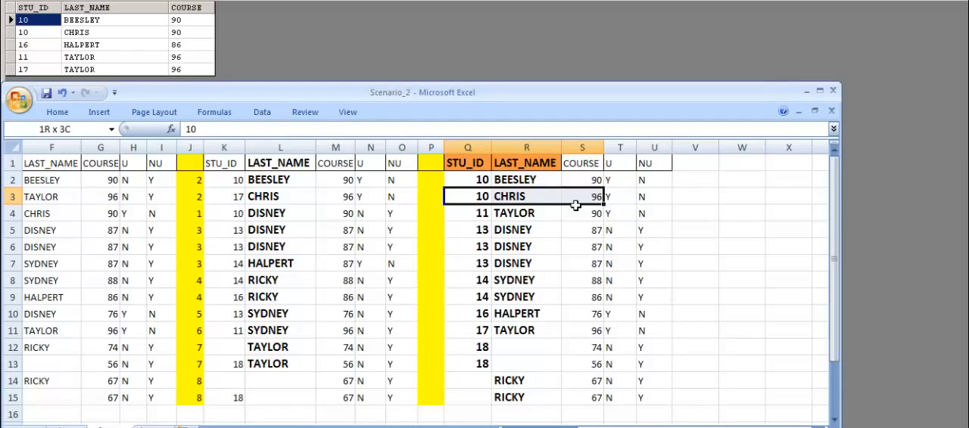
{"action": "left_click", "coordinate": [593, 203]}
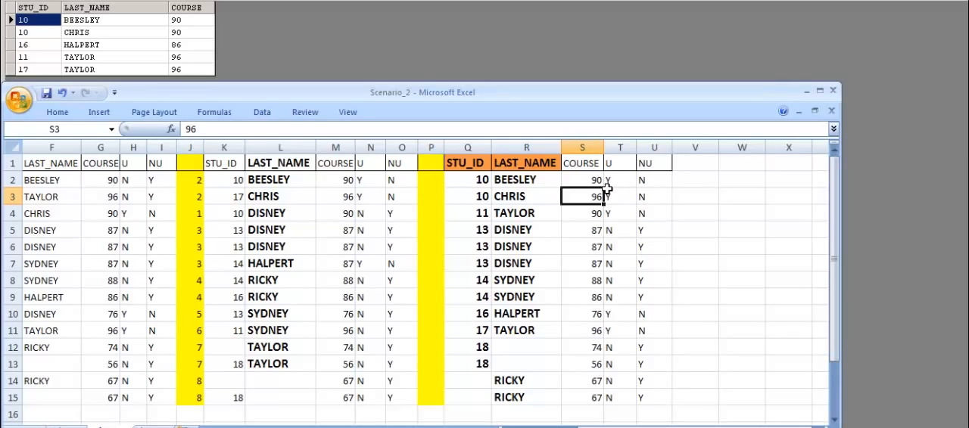
{"action": "left_click", "coordinate": [582, 146]}
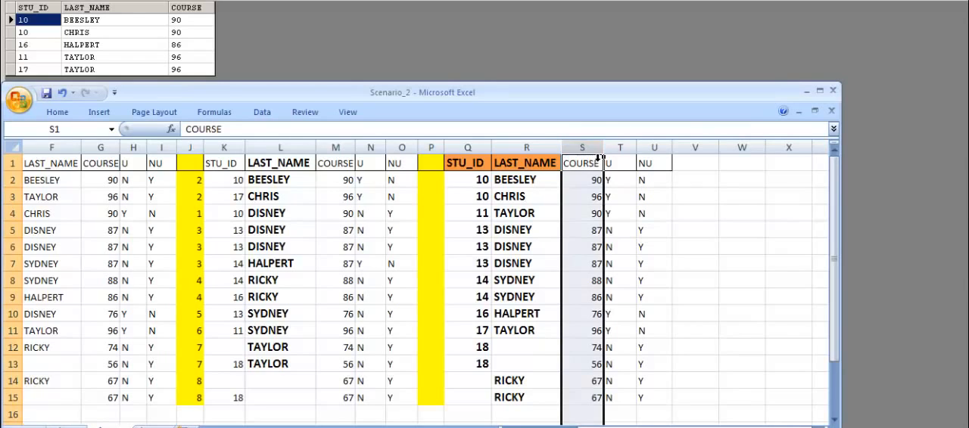
Step: Compare the unique records in spreadsheet rows 4, 10 and 11 with the job output, and close the data view and target stage
{"action": "left_click", "coordinate": [482, 218]}
{"action": "left_click_drag", "start_coordinate": [483, 218], "coordinate": [537, 216]}
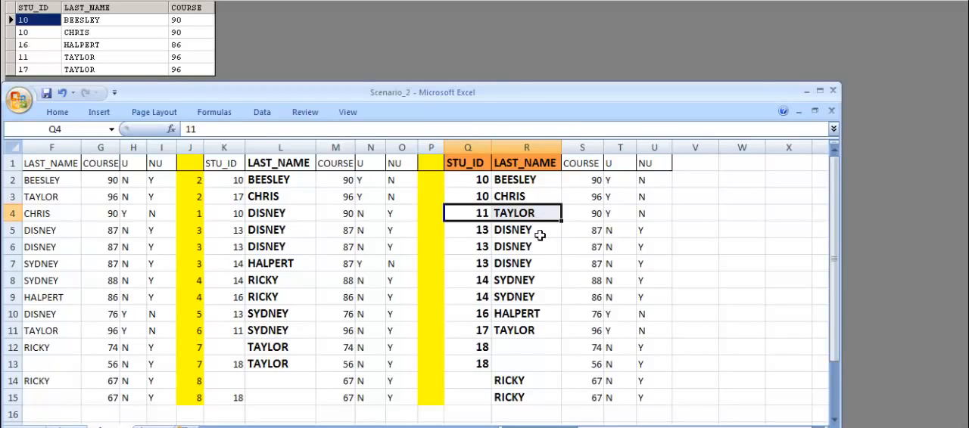
{"action": "left_click", "coordinate": [623, 215]}
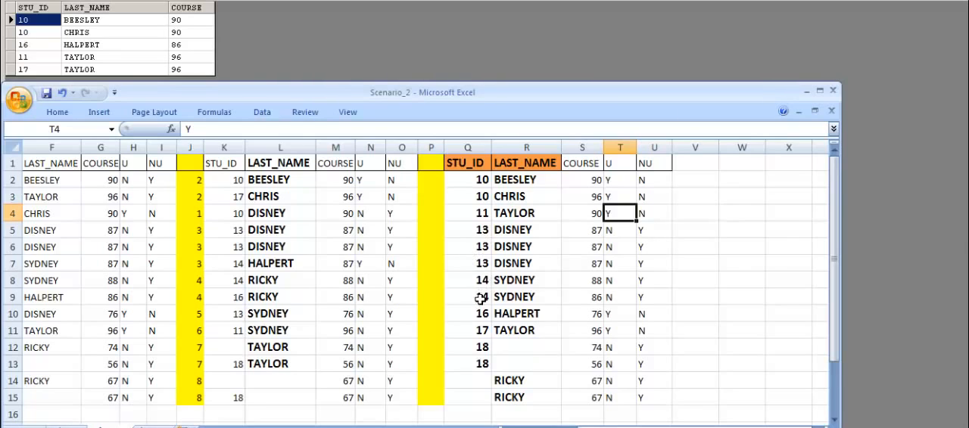
{"action": "left_click", "coordinate": [478, 320]}
{"action": "left_click_drag", "start_coordinate": [477, 325], "coordinate": [608, 323]}
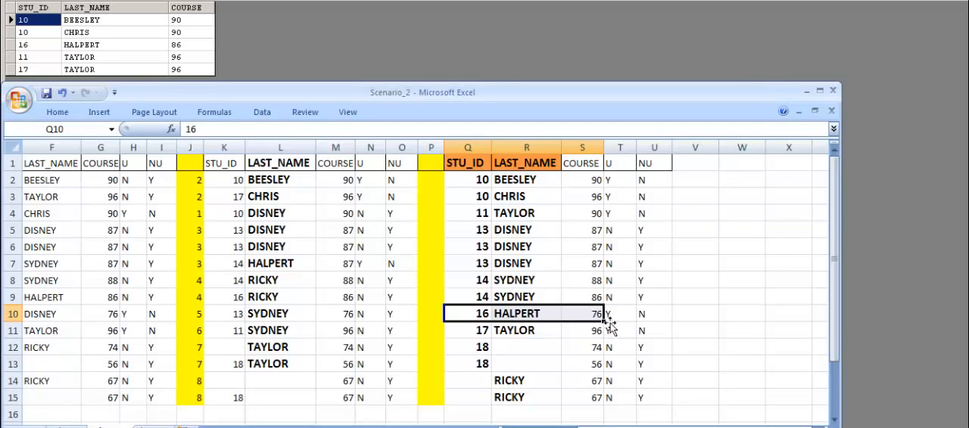
{"action": "left_click", "coordinate": [479, 337]}
{"action": "left_click_drag", "start_coordinate": [479, 337], "coordinate": [554, 337]}
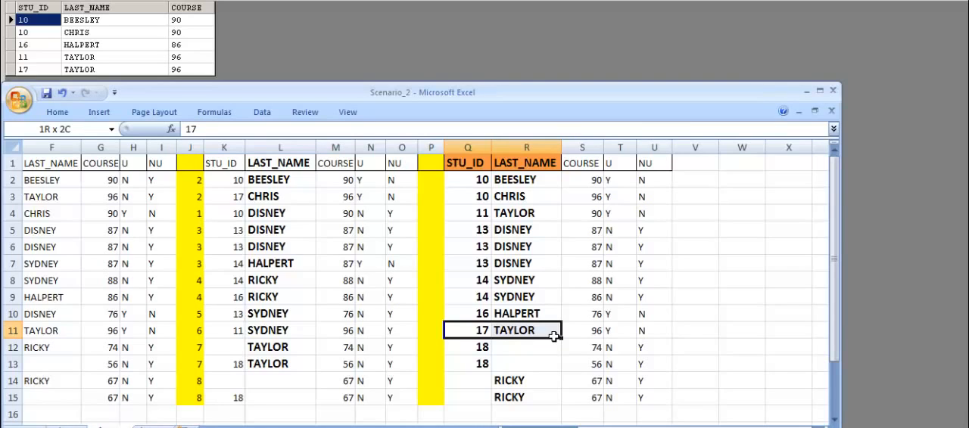
{"action": "left_click_drag", "start_coordinate": [554, 336], "coordinate": [555, 337]}
{"action": "left_click_drag", "start_coordinate": [554, 337], "coordinate": [577, 337]}
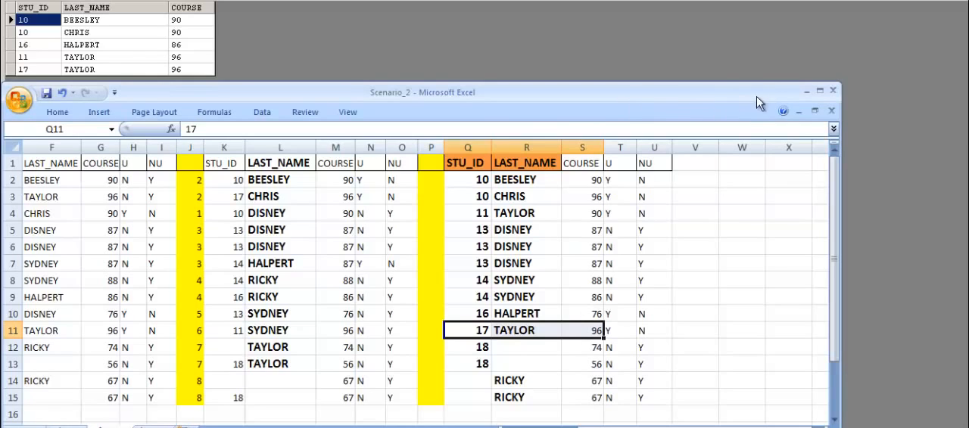
{"action": "left_click", "coordinate": [808, 91]}
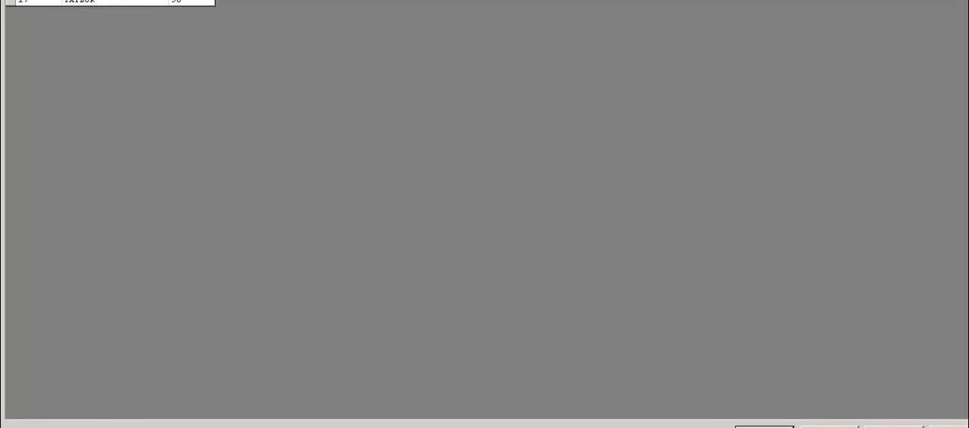
{"action": "left_click", "coordinate": [765, 427]}
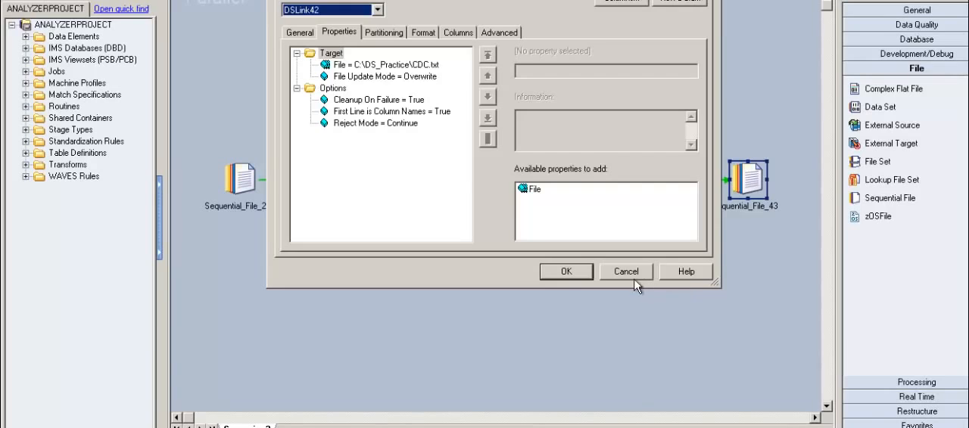
{"action": "left_click", "coordinate": [632, 277]}
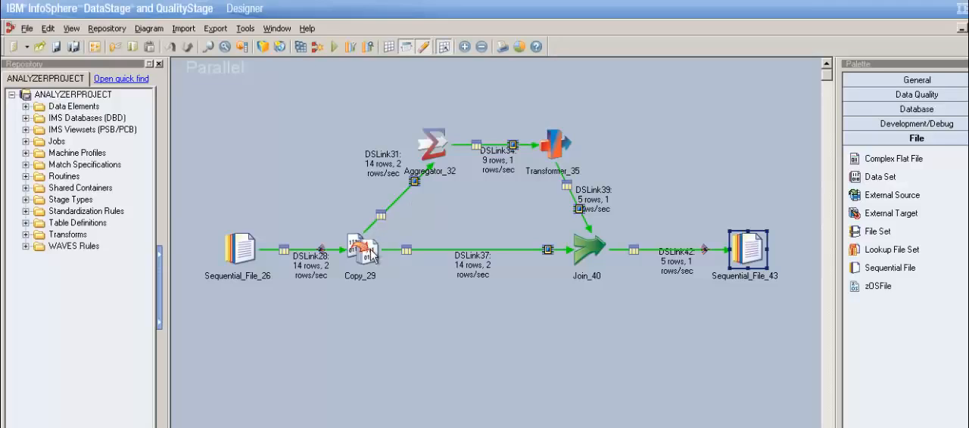
{"action": "double_click", "coordinate": [437, 155]}
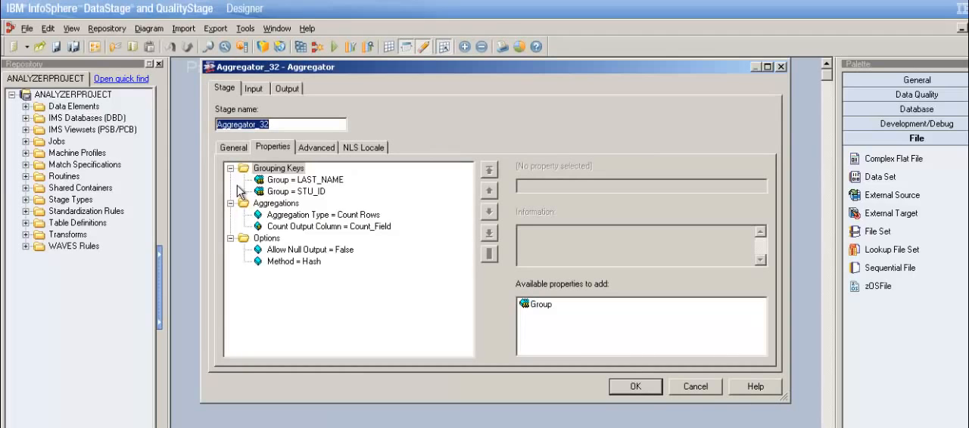
{"action": "left_click", "coordinate": [265, 91]}
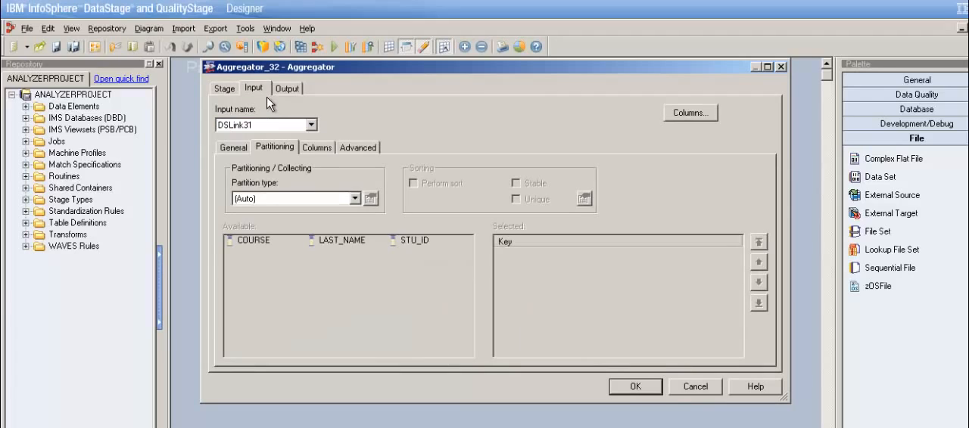
{"action": "left_click", "coordinate": [355, 199]}
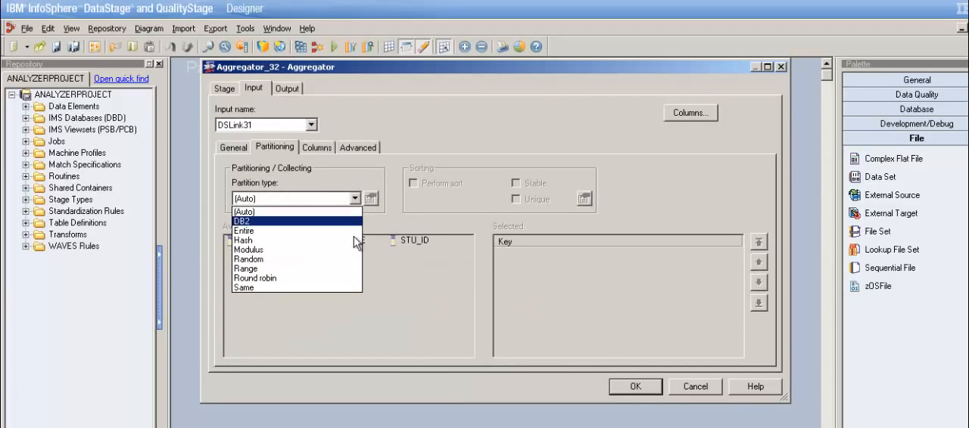
{"action": "left_click", "coordinate": [348, 241]}
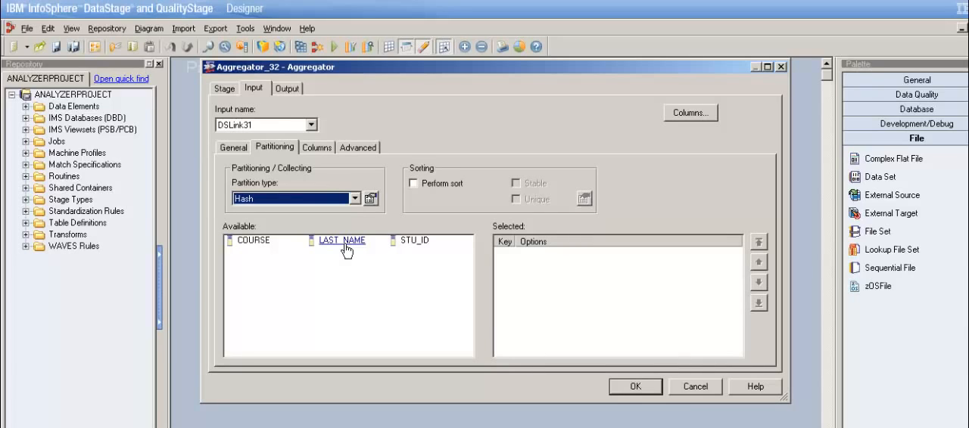
{"action": "left_click", "coordinate": [423, 193]}
{"action": "left_click", "coordinate": [715, 390]}
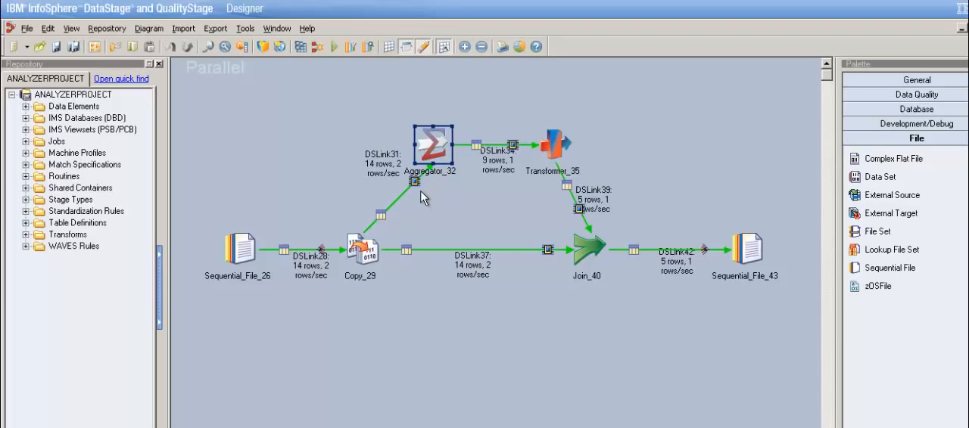
Step: Try Hash partitioning on Aggregator_32's DSLink31 input with STU_ID and LAST_NAME as keys, and discard the changes
{"action": "double_click", "coordinate": [439, 152]}
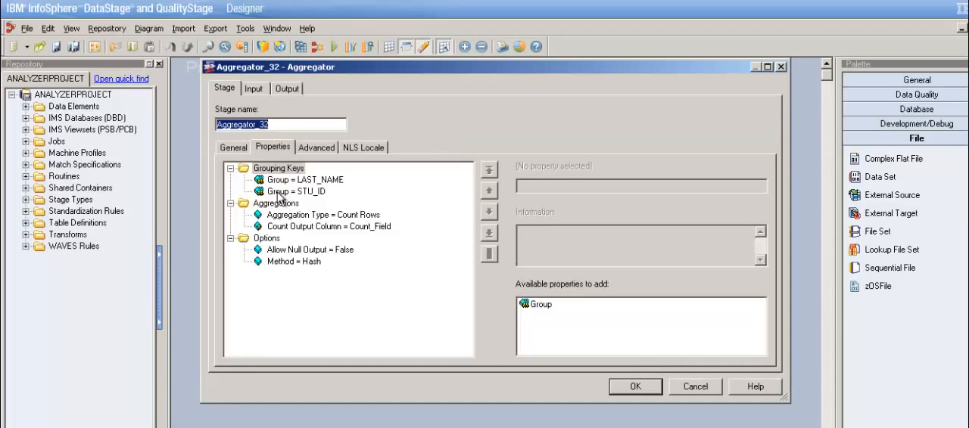
{"action": "left_click", "coordinate": [253, 88]}
{"action": "left_click", "coordinate": [274, 148]}
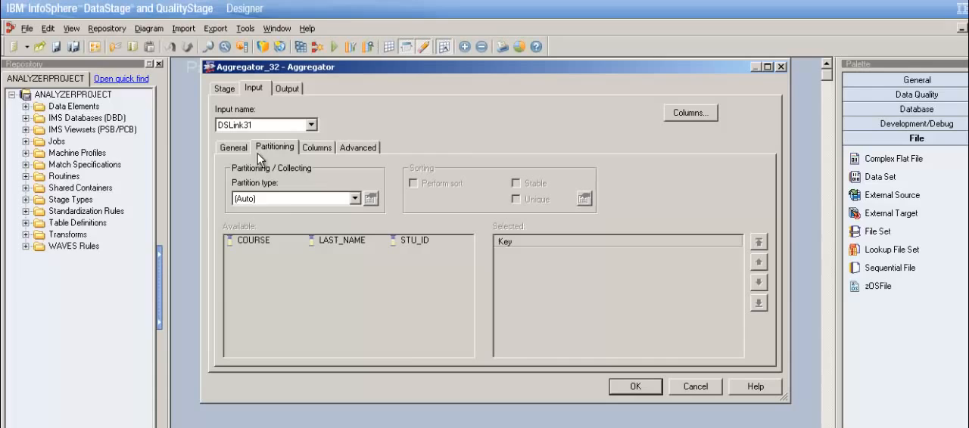
{"action": "left_click", "coordinate": [358, 199]}
{"action": "left_click", "coordinate": [345, 255]}
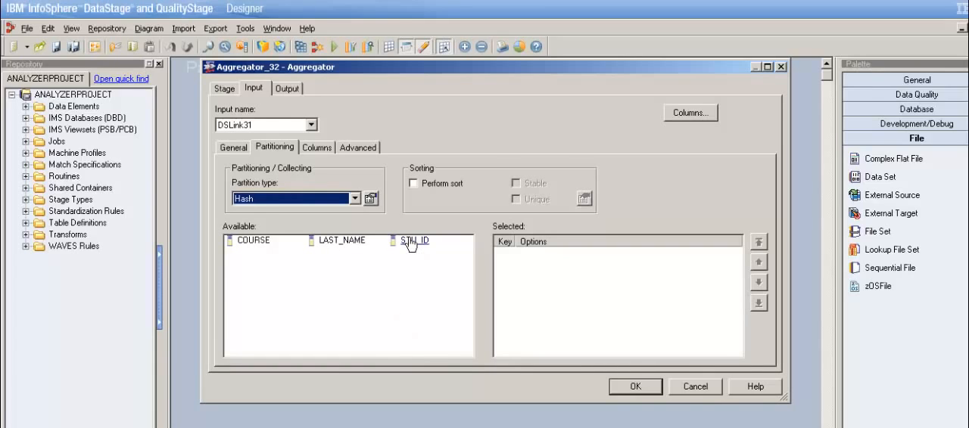
{"action": "double_click", "coordinate": [413, 242]}
{"action": "double_click", "coordinate": [347, 242]}
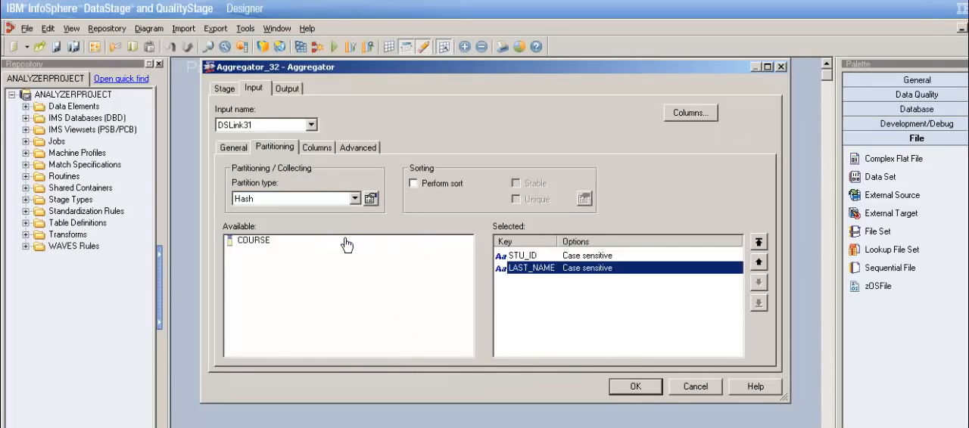
{"action": "left_click", "coordinate": [542, 258]}
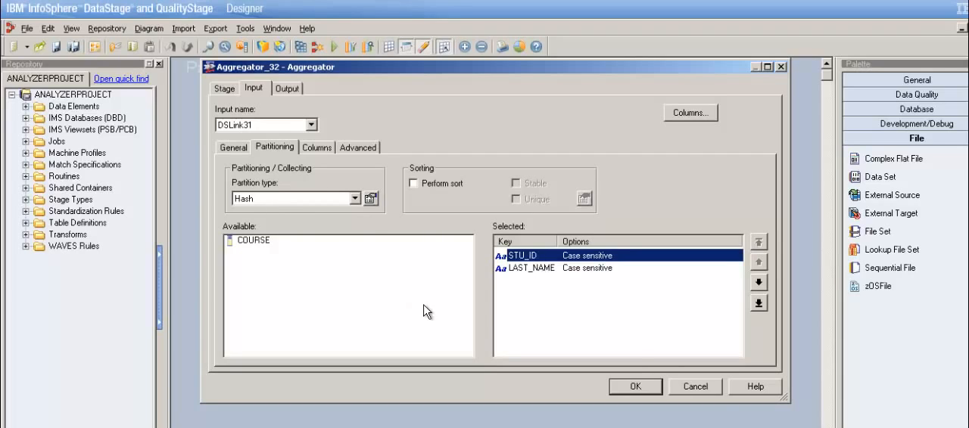
{"action": "left_click", "coordinate": [708, 392]}
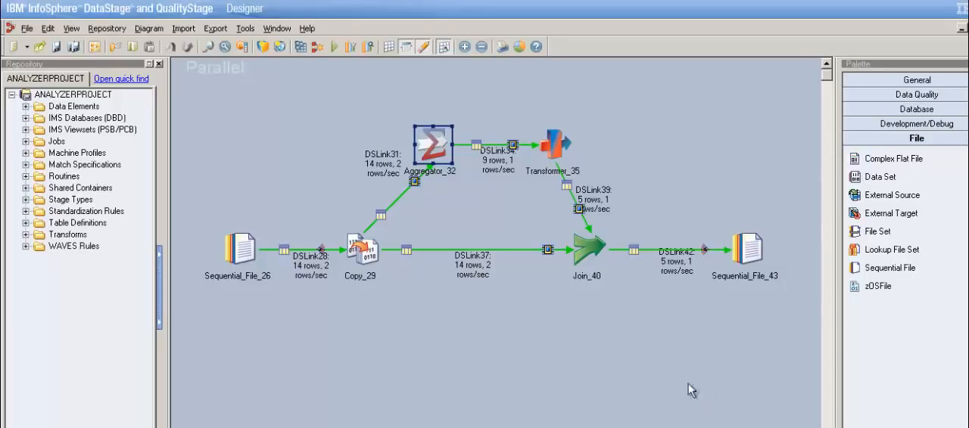
Step: Review Aggregator_32's grouping keys and the partition type of its DSLink31 input, and close the stage without saving
{"action": "double_click", "coordinate": [428, 155]}
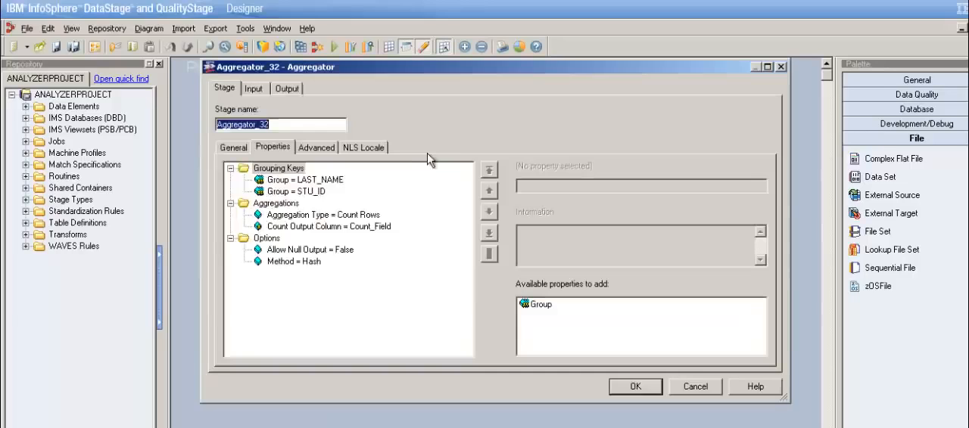
{"action": "left_click", "coordinate": [318, 188]}
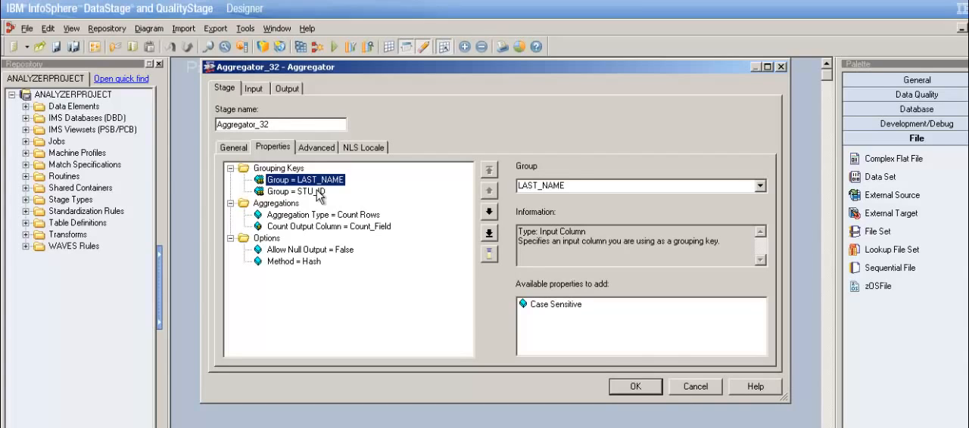
{"action": "left_click", "coordinate": [707, 392]}
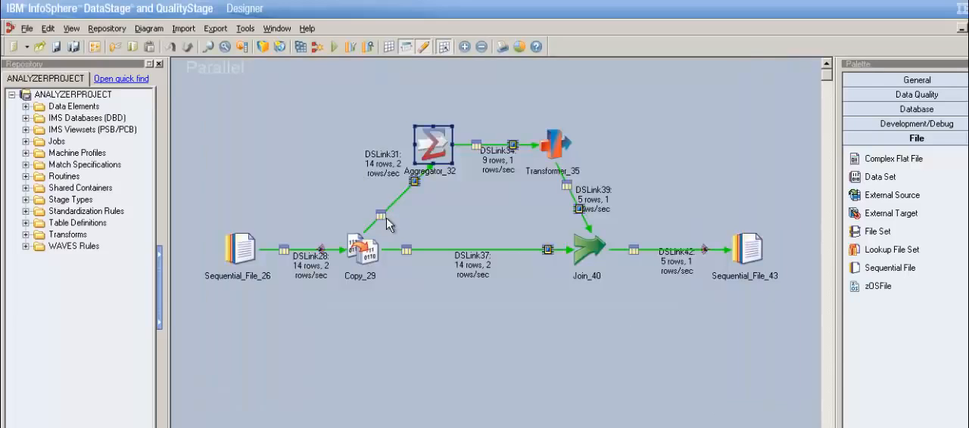
{"action": "left_click", "coordinate": [415, 203]}
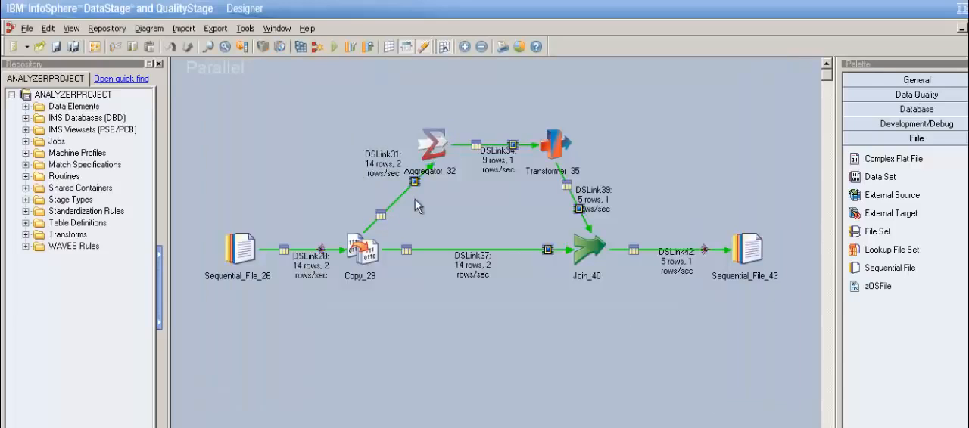
{"action": "double_click", "coordinate": [442, 155]}
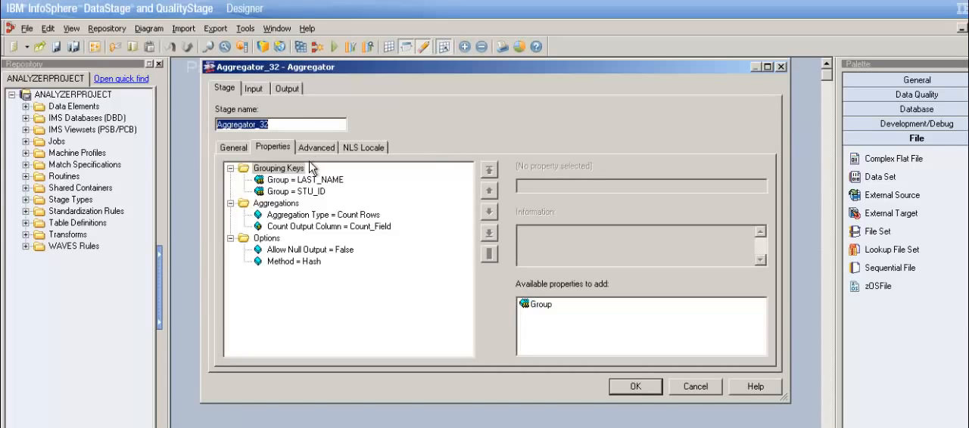
{"action": "left_click", "coordinate": [266, 93]}
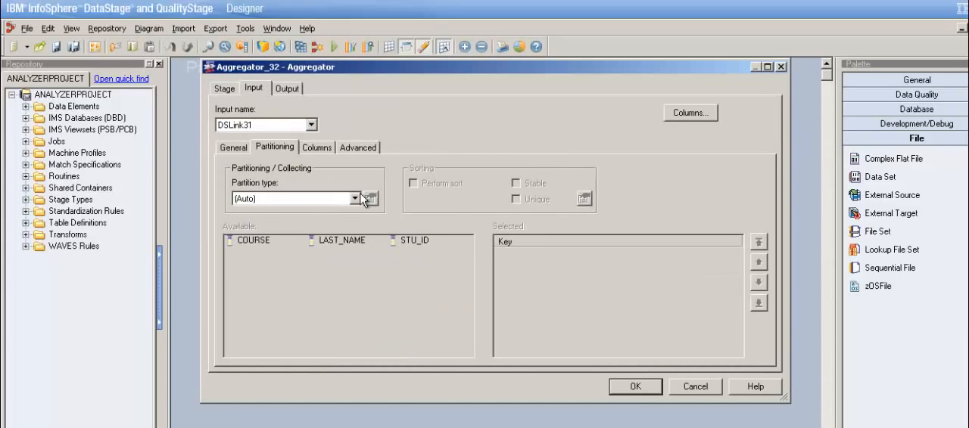
{"action": "left_click", "coordinate": [705, 393]}
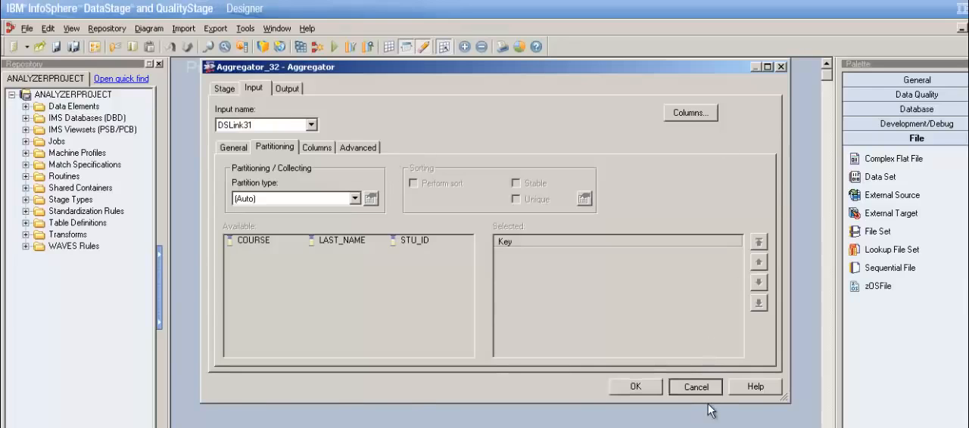